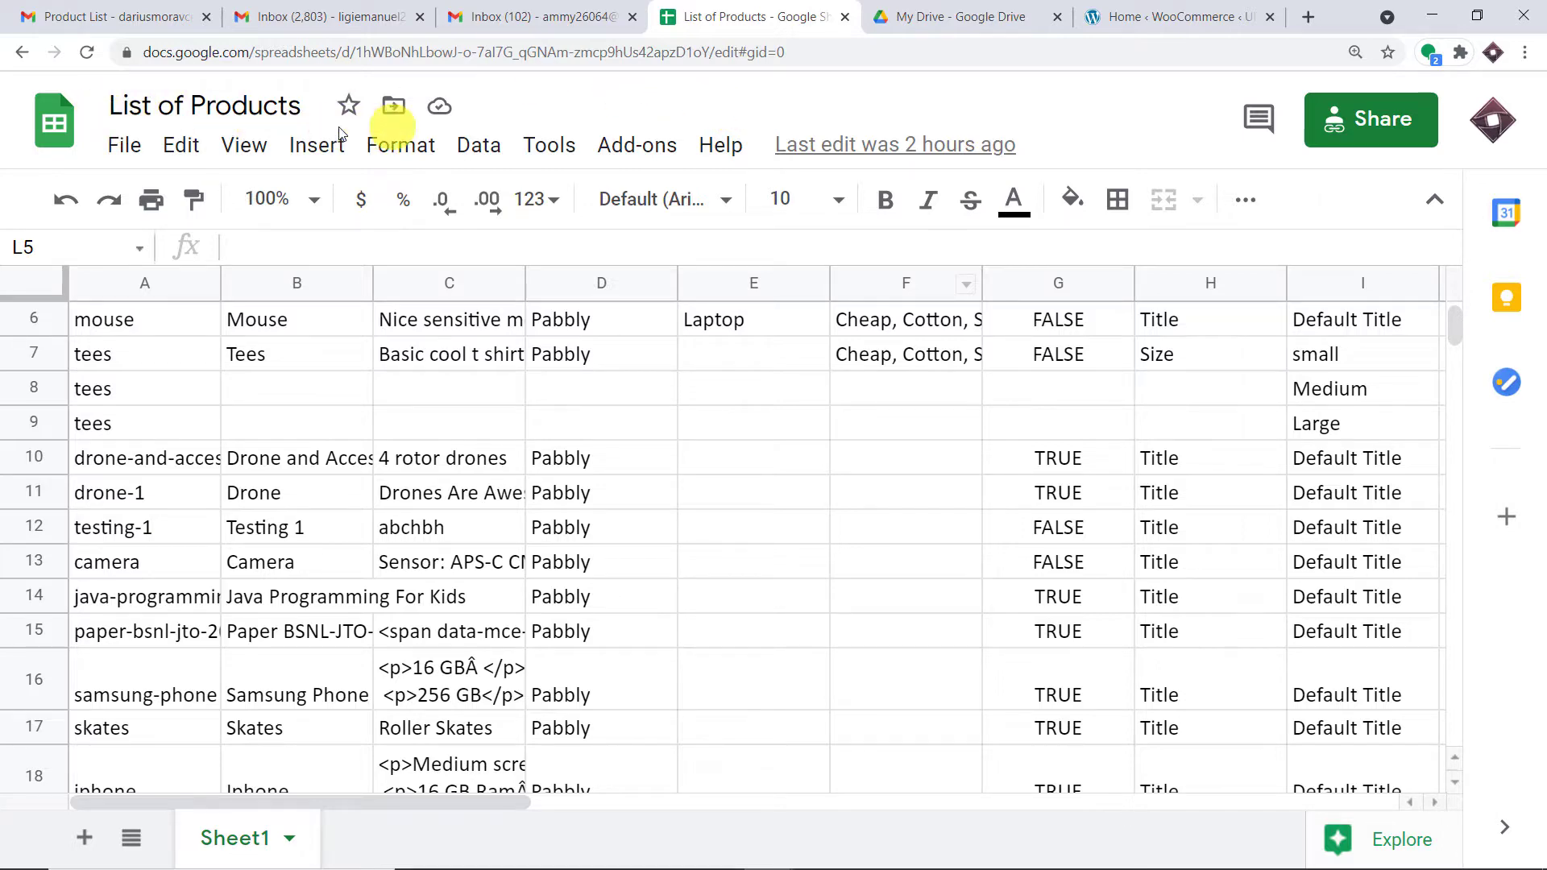
Step: On the Register page, enter the new customer's first name, last name and username
{"action": "scroll", "coordinate": [395, 451], "scroll_direction": "down", "scroll_amount": 5}
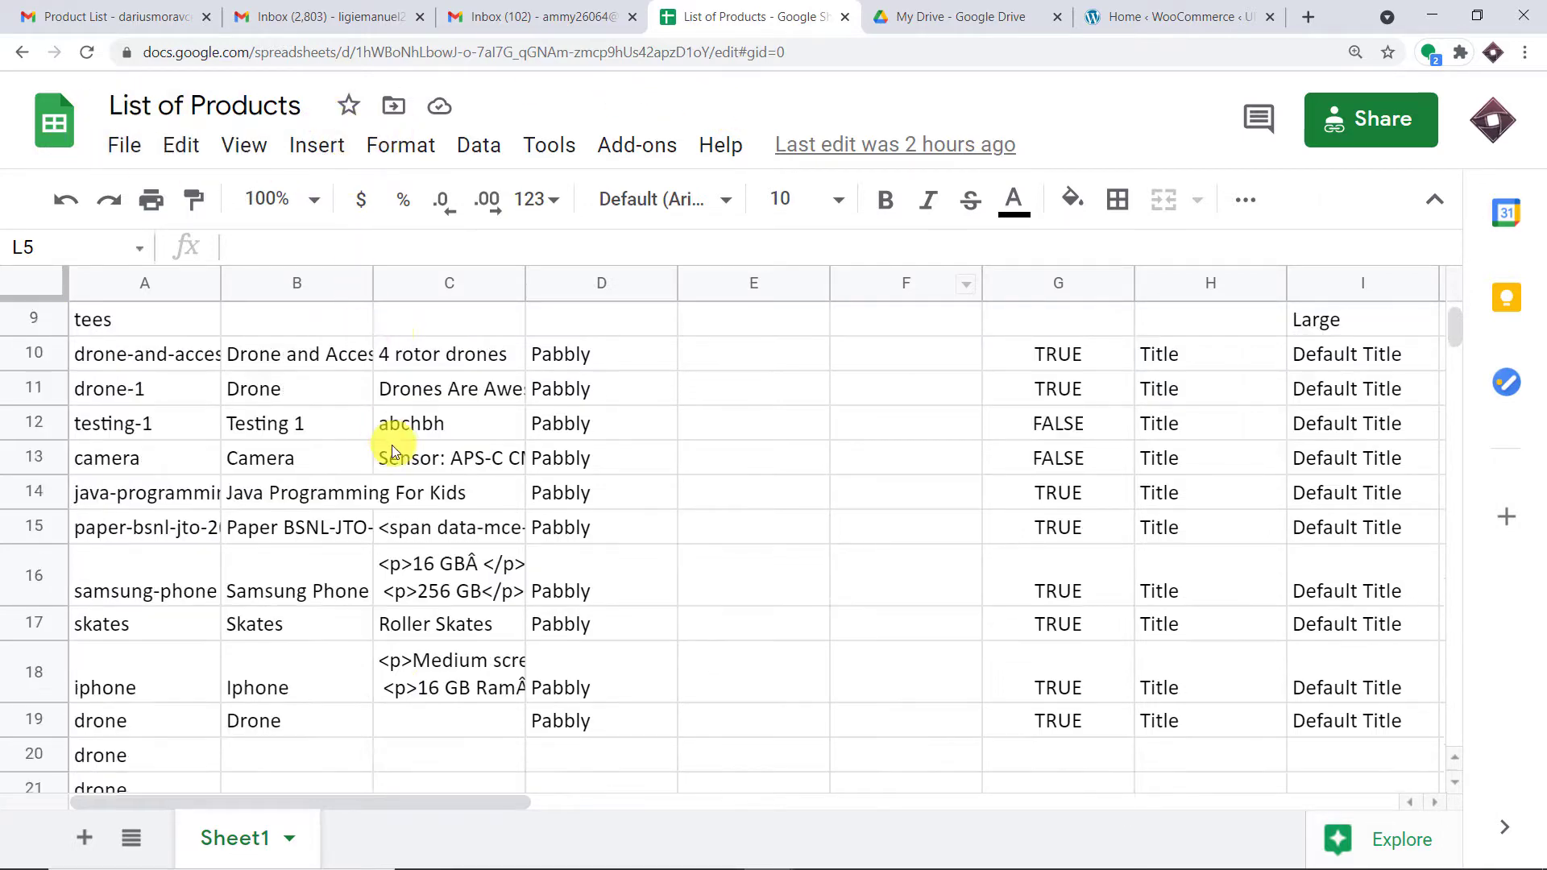
{"action": "scroll", "coordinate": [400, 469], "scroll_direction": "up", "scroll_amount": 7}
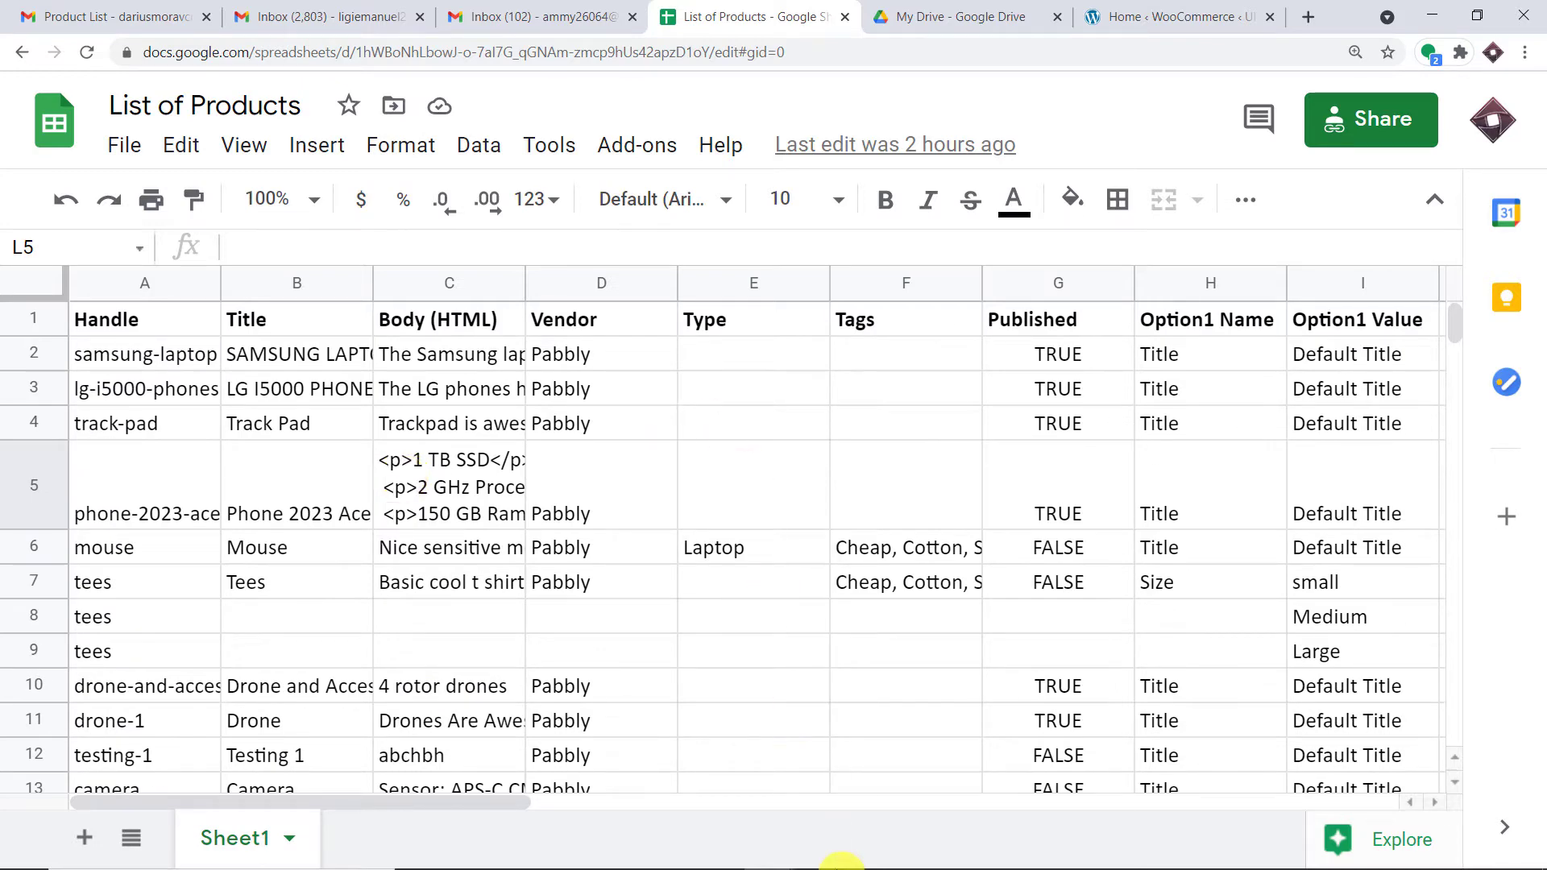
{"action": "mouse_move", "coordinate": [829, 866]}
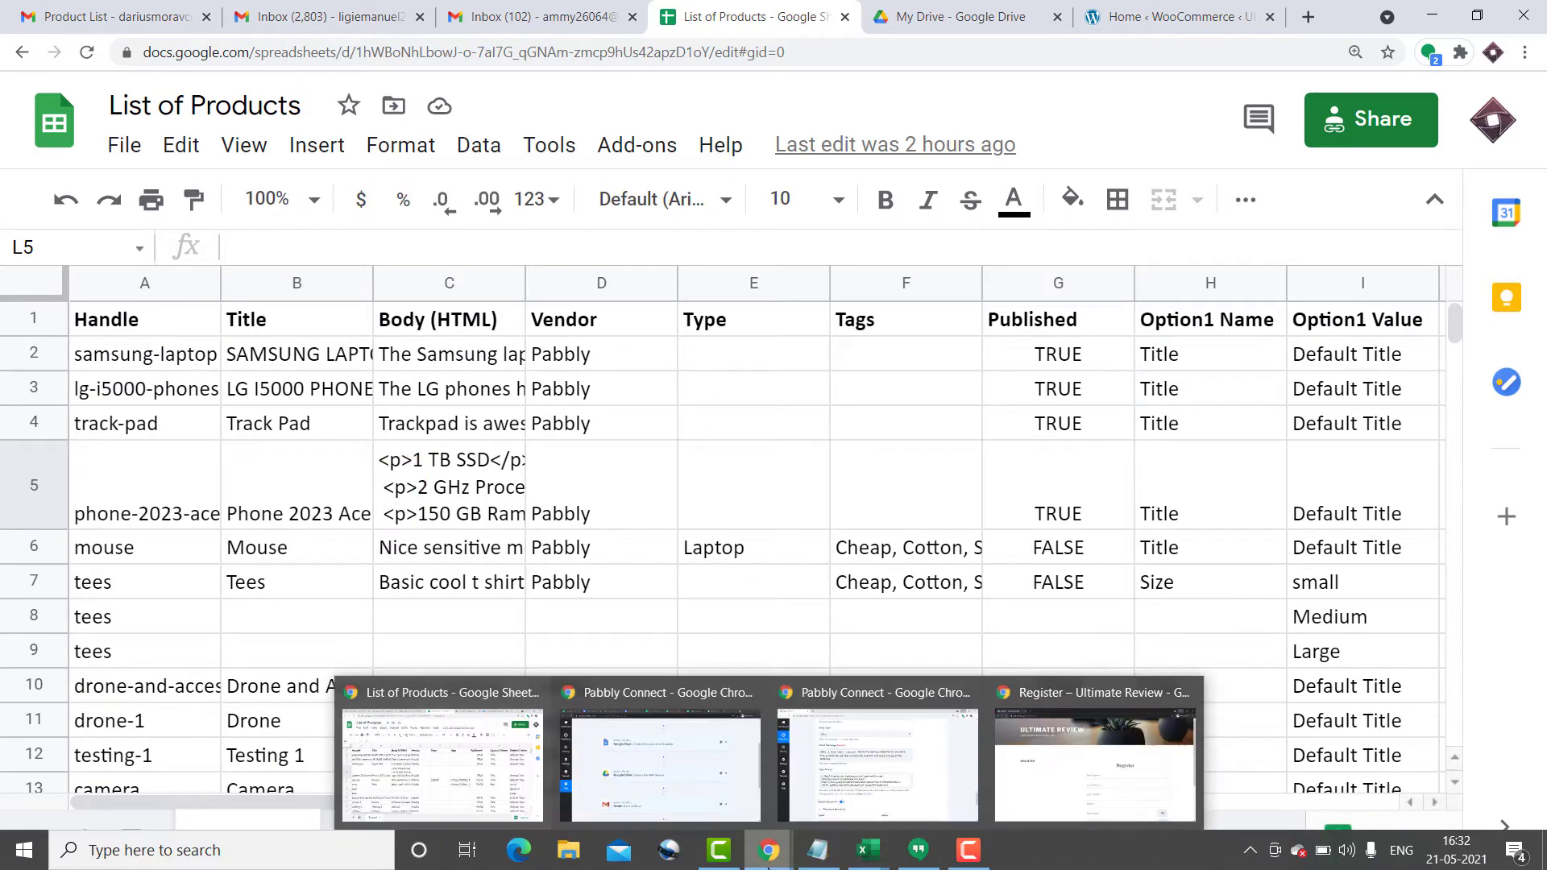
{"action": "left_click", "coordinate": [1090, 749]}
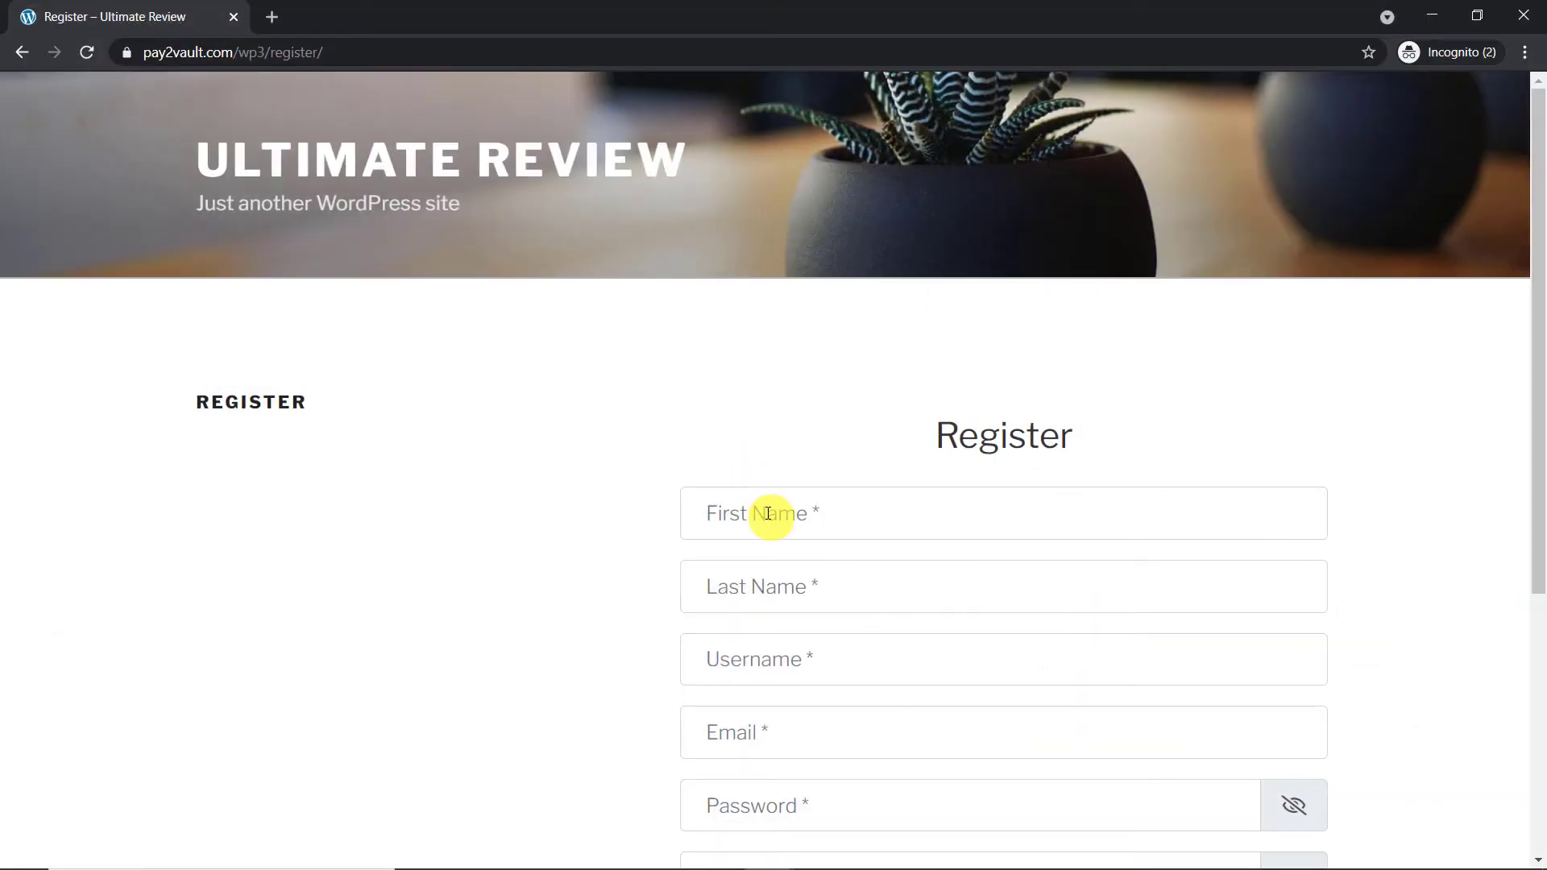
{"action": "left_click", "coordinate": [768, 513]}
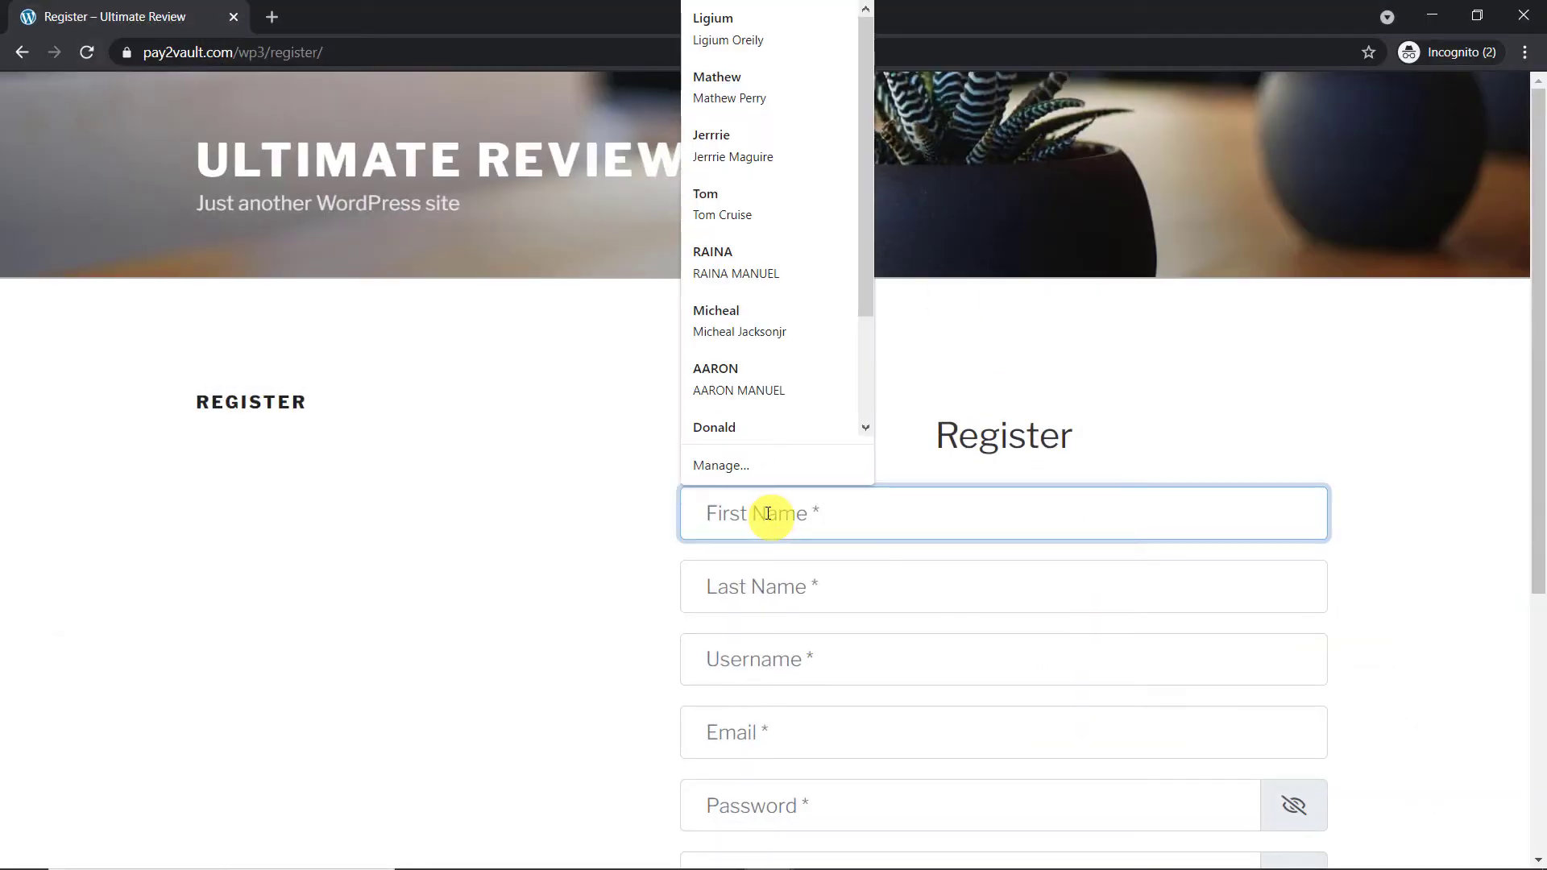
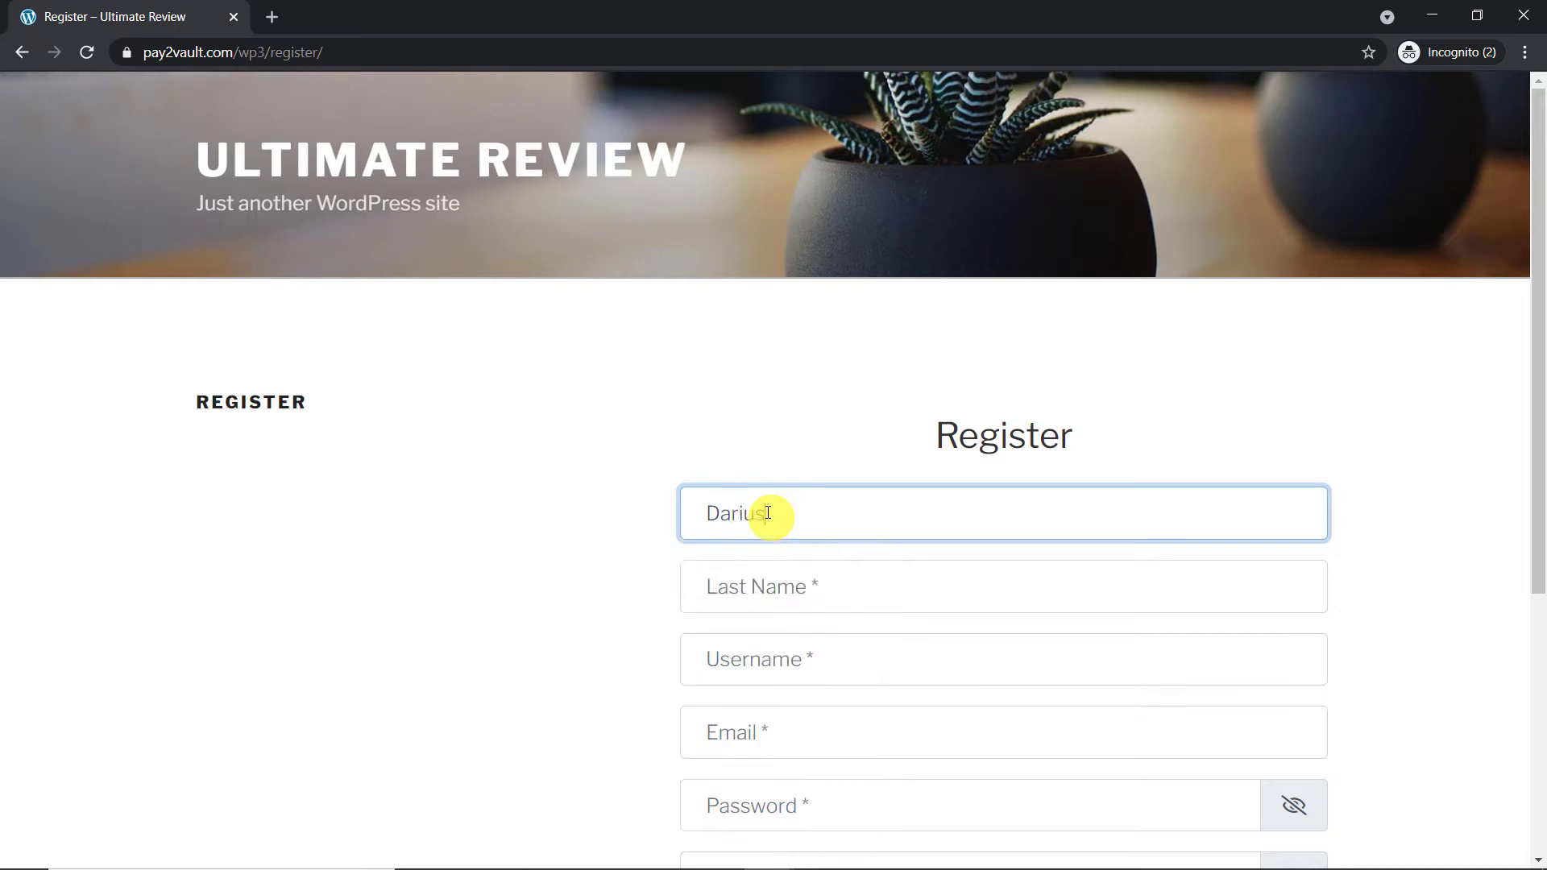
{"action": "scroll", "coordinate": [772, 504], "scroll_direction": "down", "scroll_amount": 1}
{"action": "left_click", "coordinate": [779, 484]}
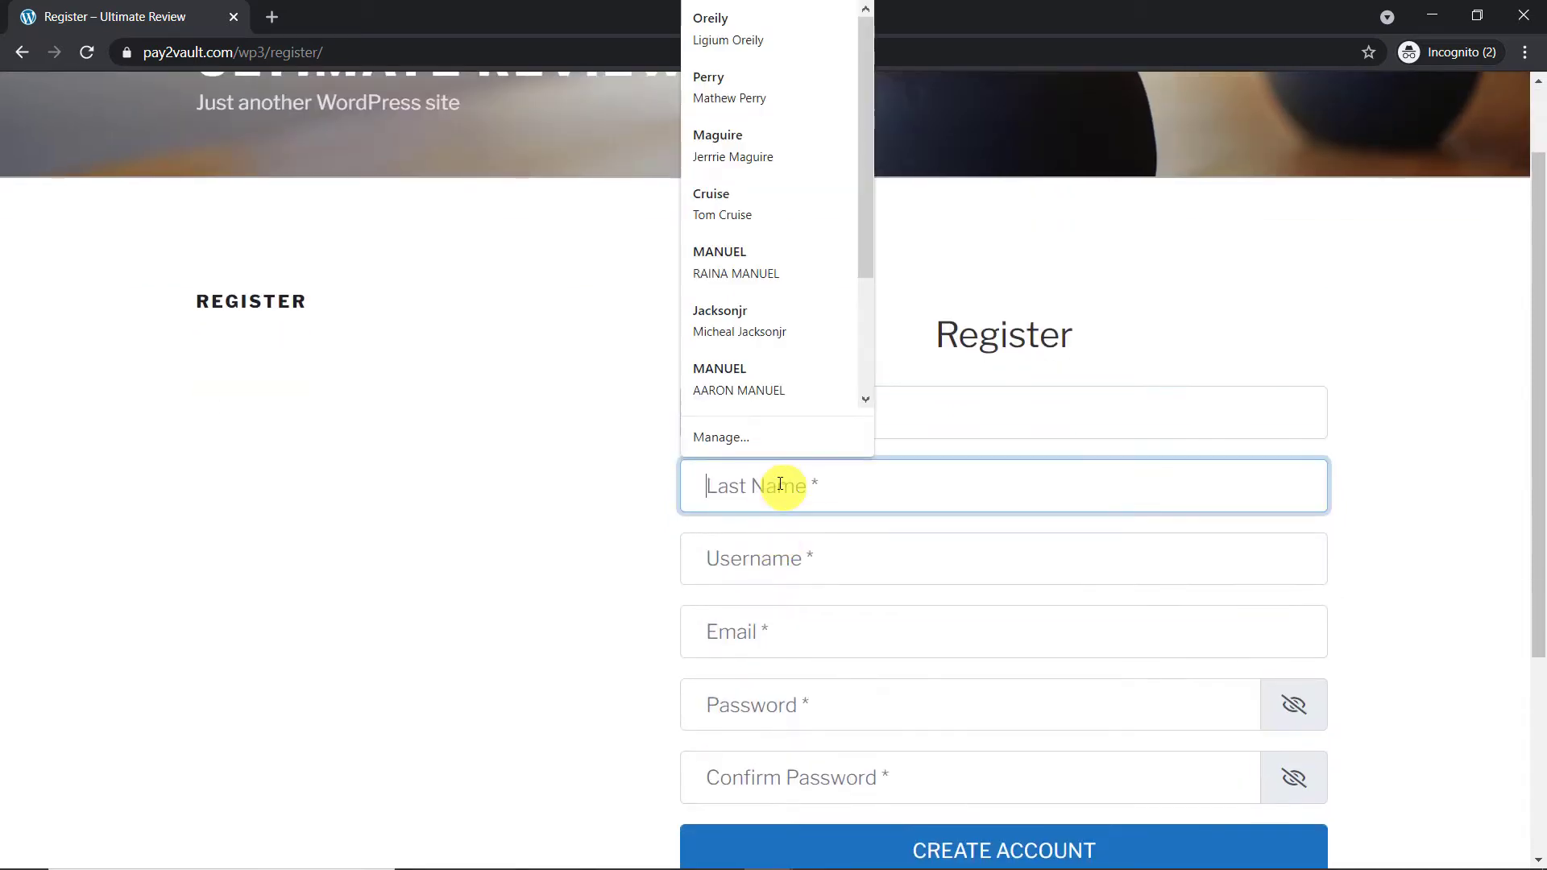
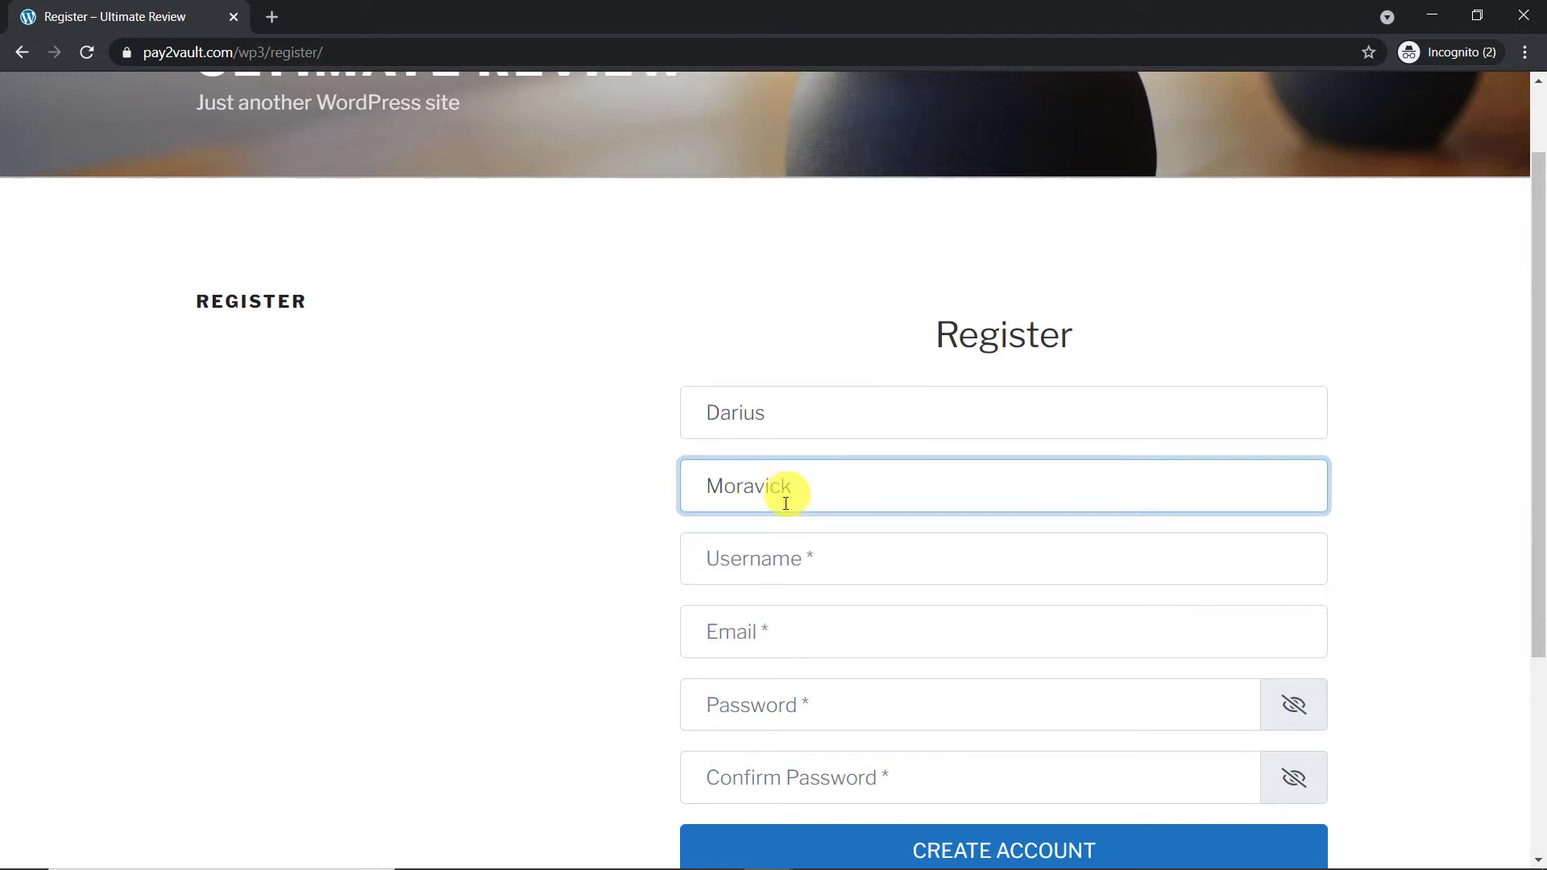
{"action": "left_click", "coordinate": [798, 555]}
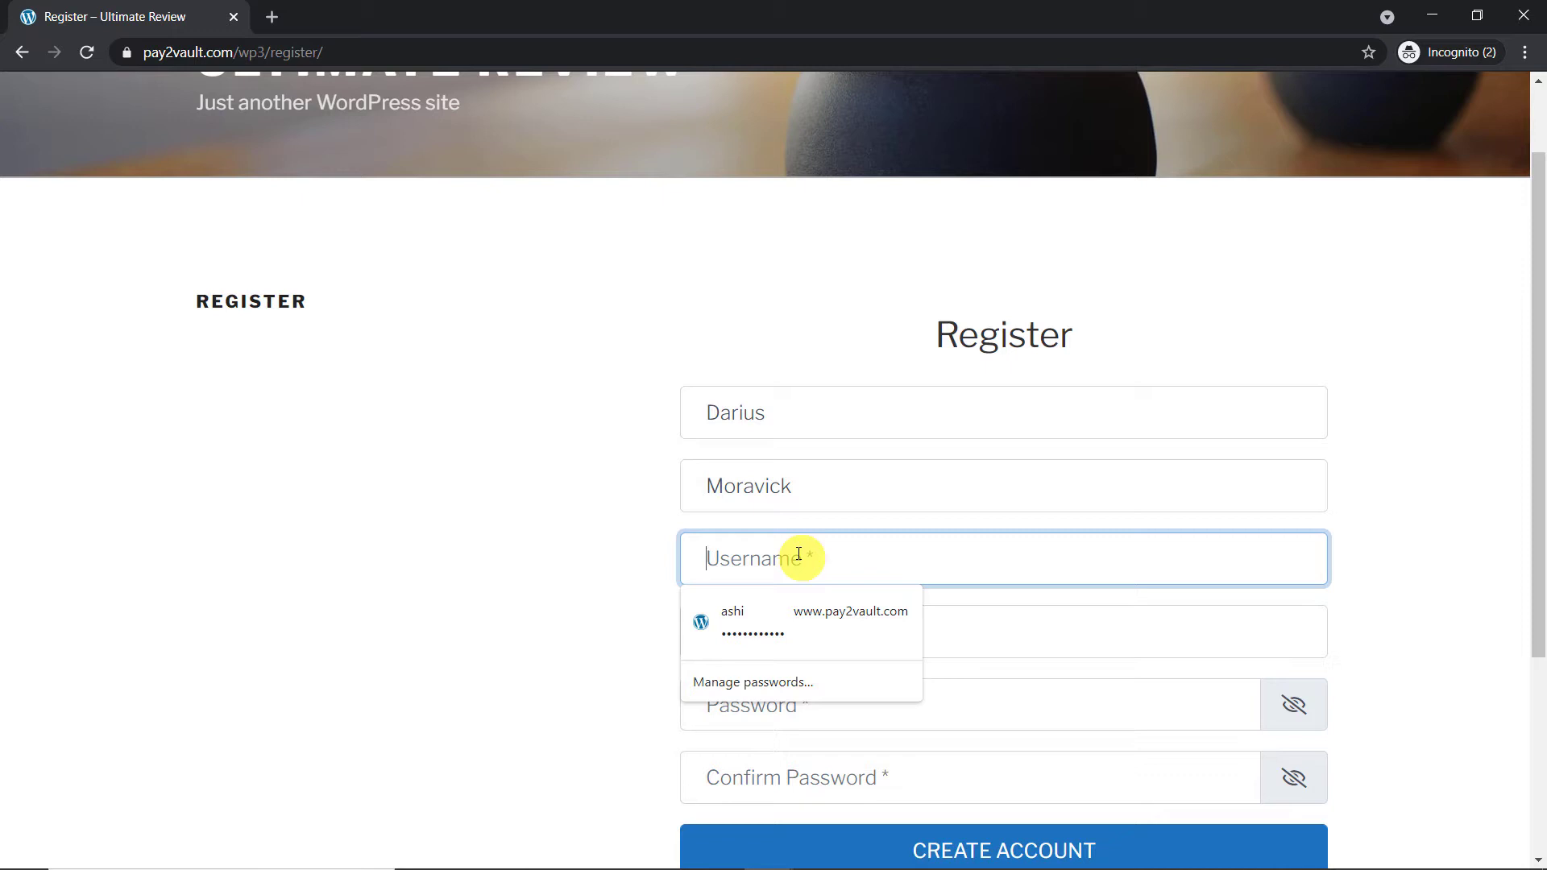
{"action": "type", "text": "DARIU"}
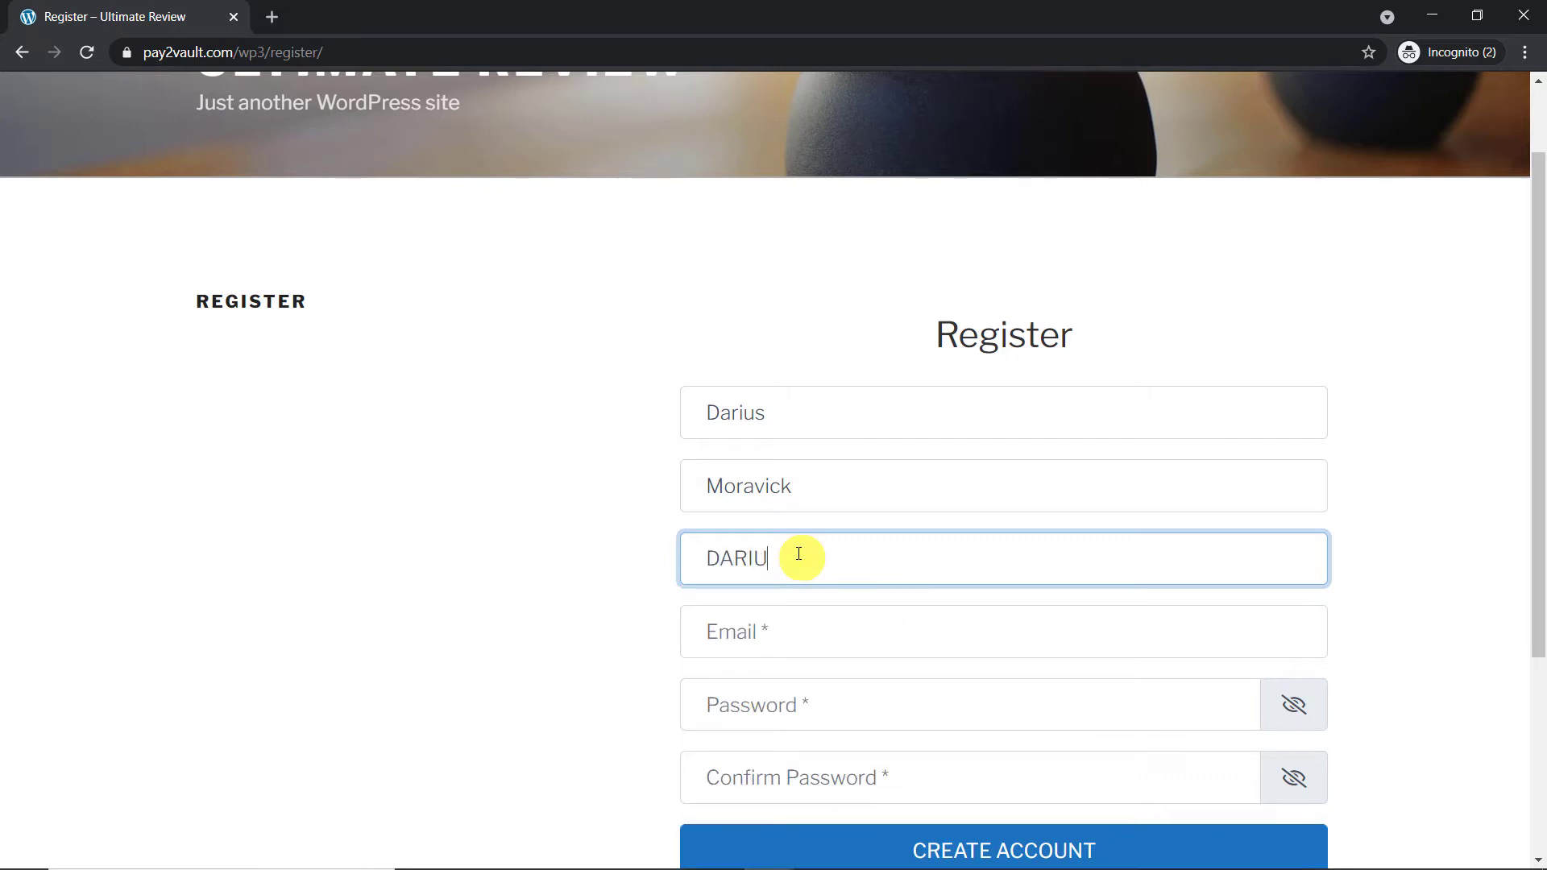
{"action": "type", "text": "S"}
Step: Fill in the customer's email, set and confirm the account password, and submit the registration
{"action": "left_click", "coordinate": [775, 618]}
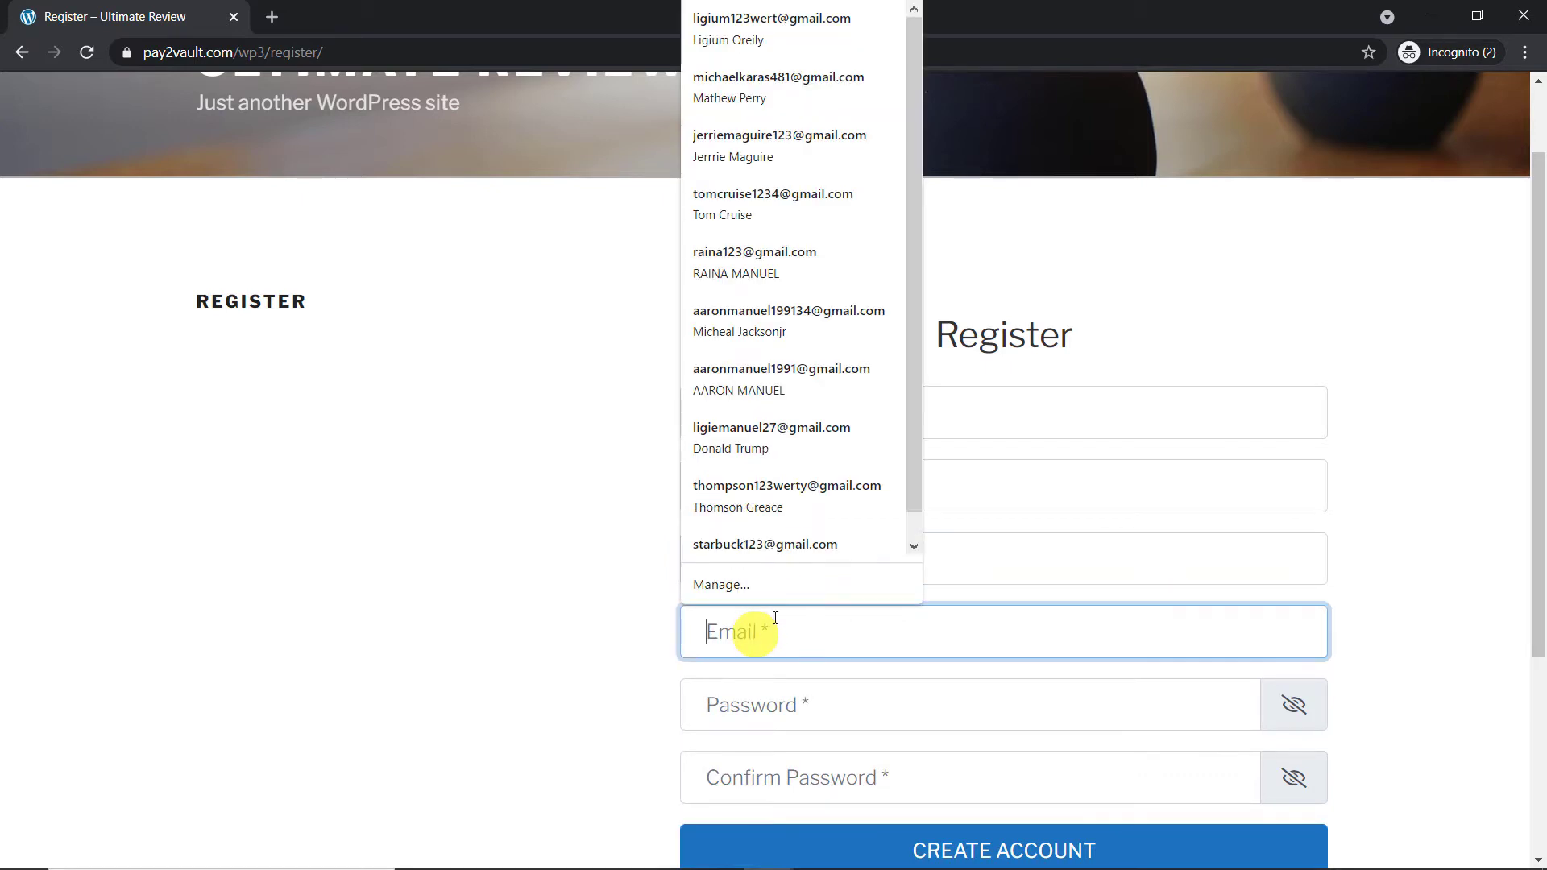
{"action": "key", "text": "ctrl+v"}
{"action": "left_click", "coordinate": [1440, 494]}
{"action": "left_click_drag", "start_coordinate": [1538, 494], "coordinate": [1540, 647]}
{"action": "left_click", "coordinate": [920, 470]}
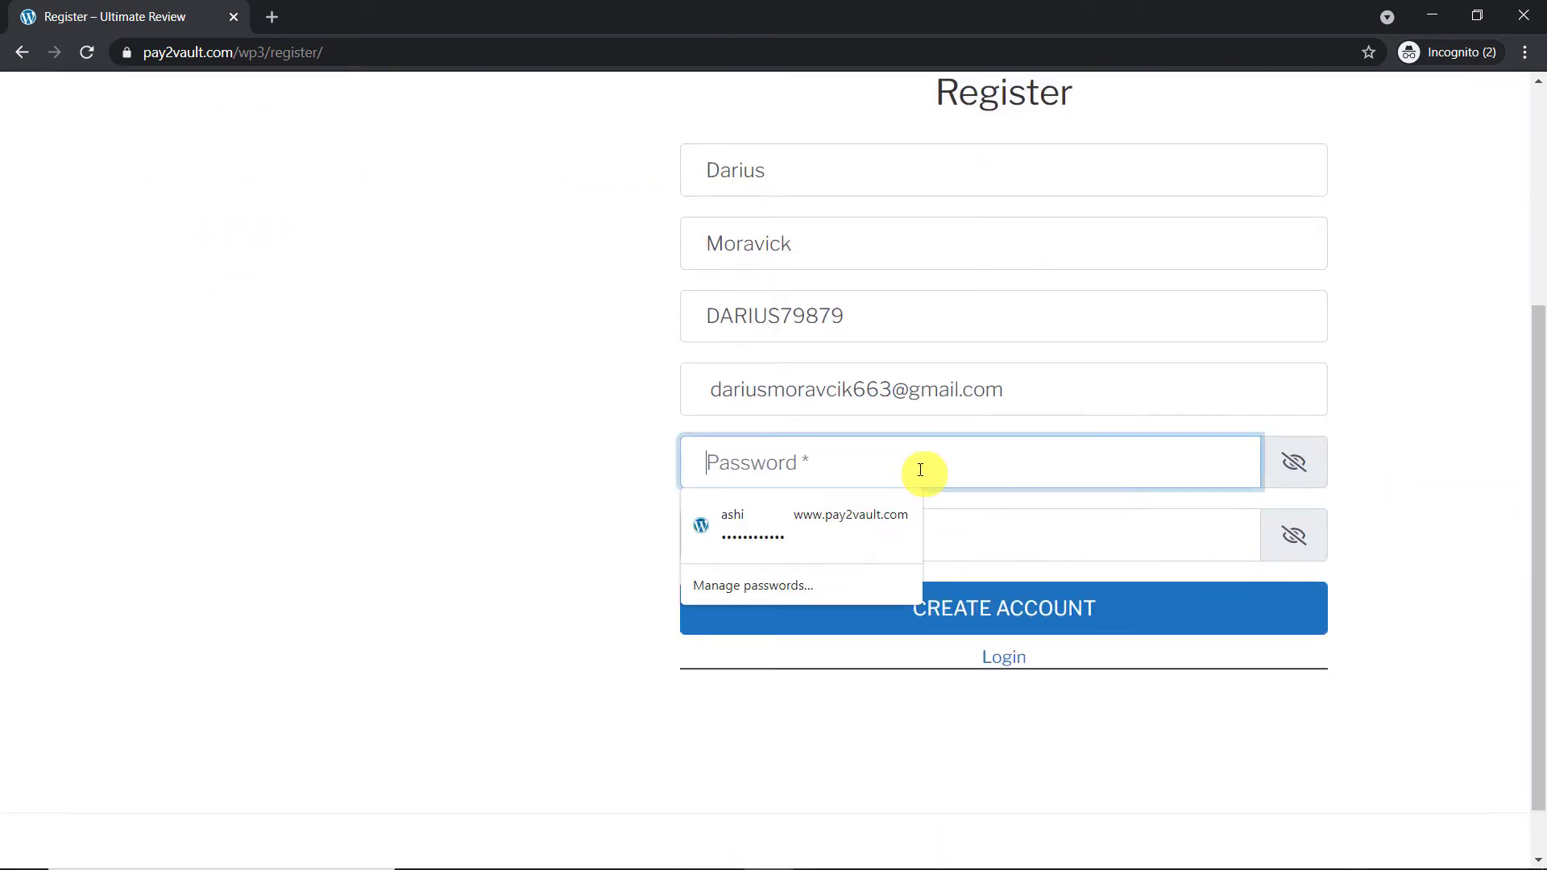
{"action": "type", "text": "••••••"}
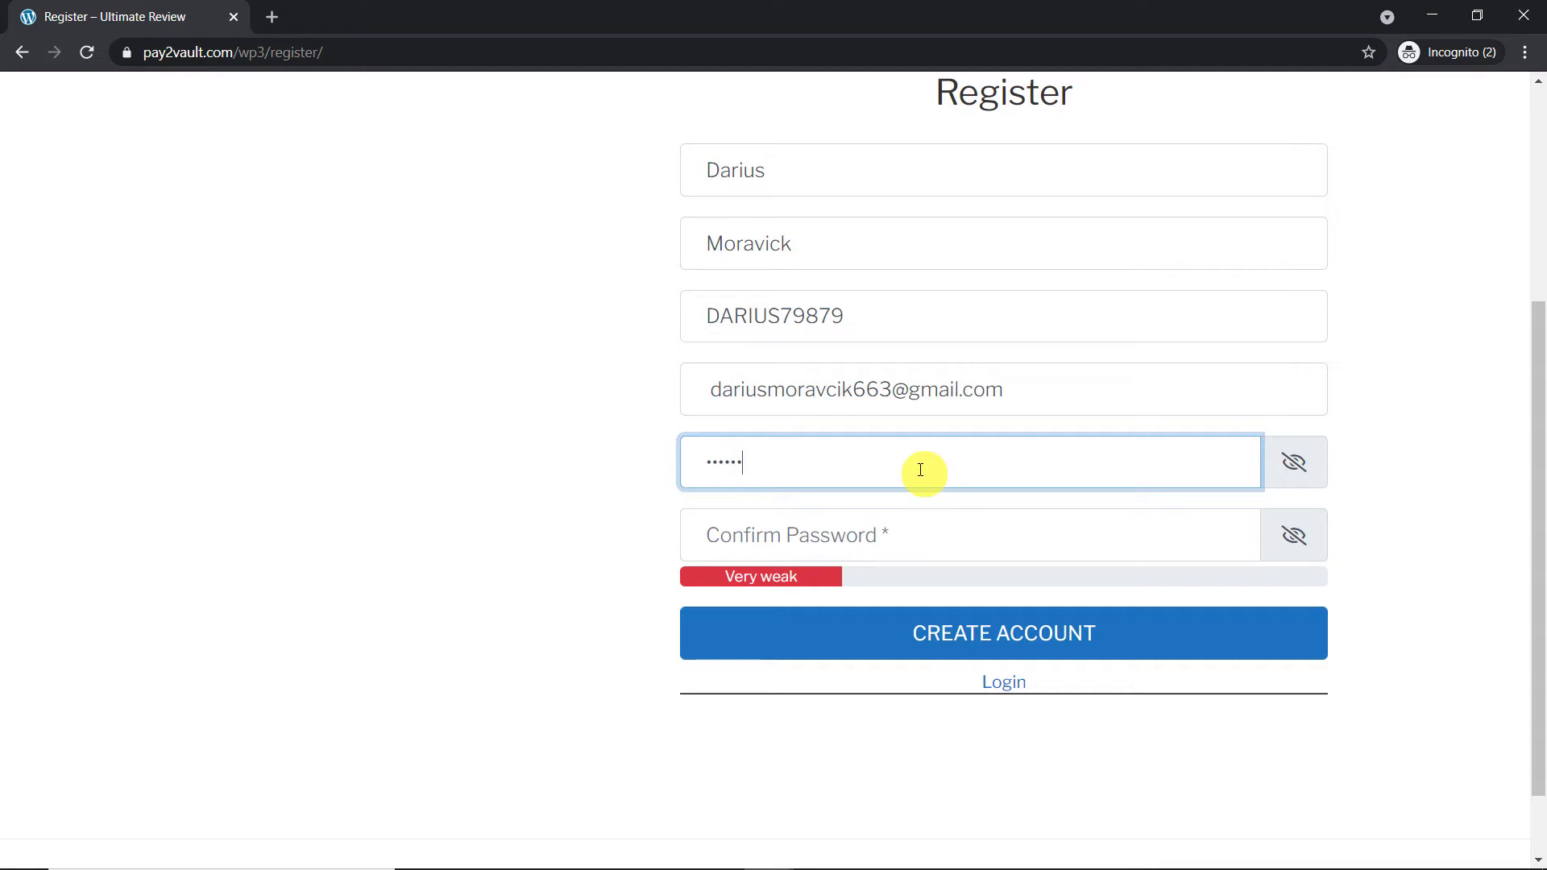
{"action": "type", "text": "••••"}
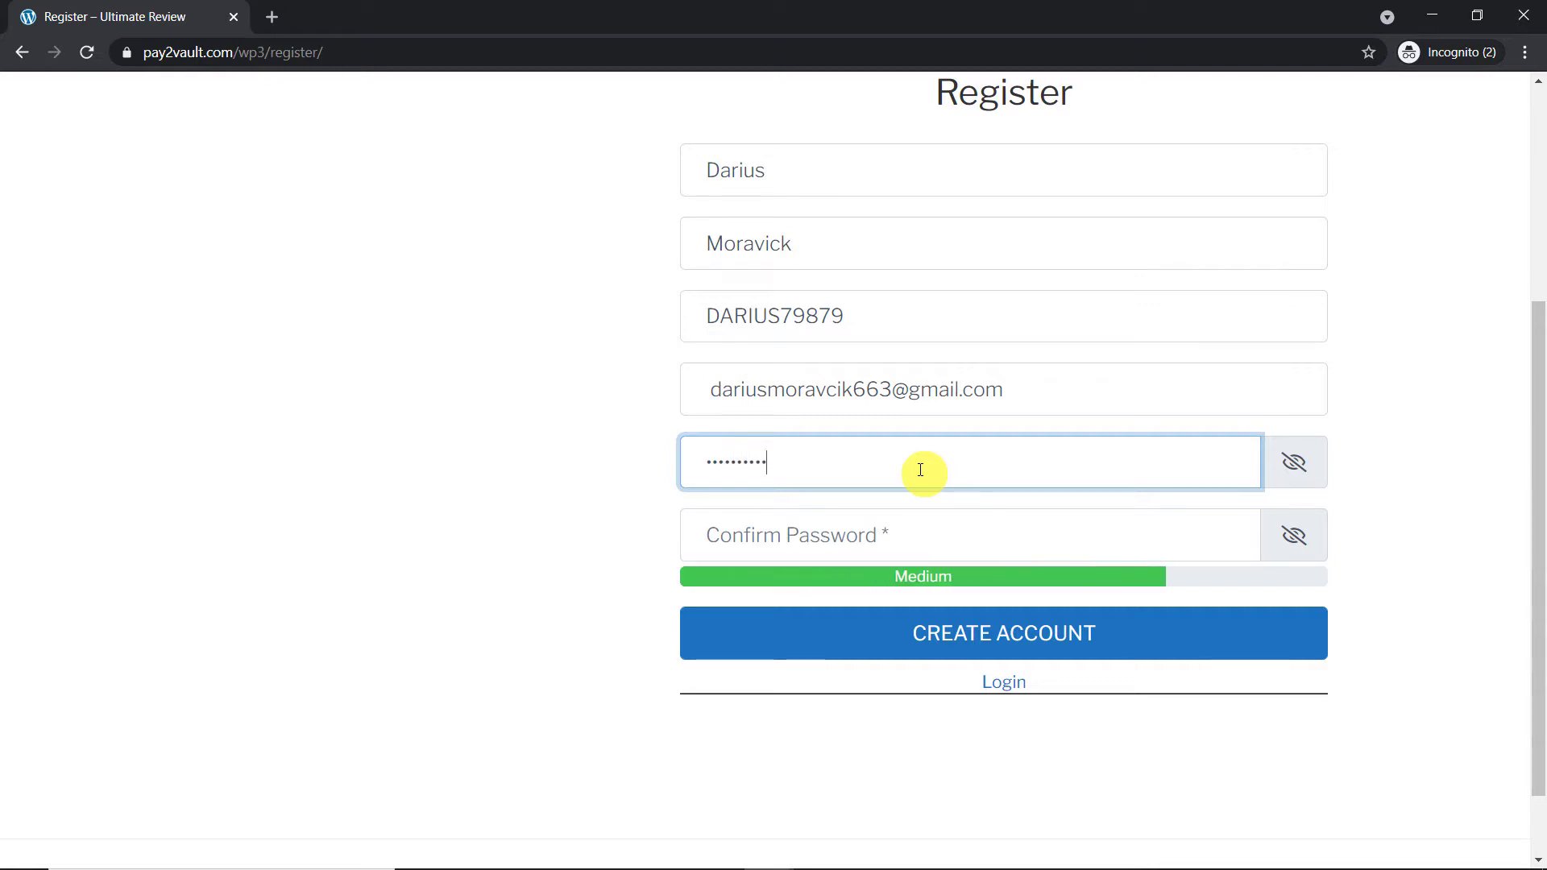
{"action": "left_click", "coordinate": [843, 529]}
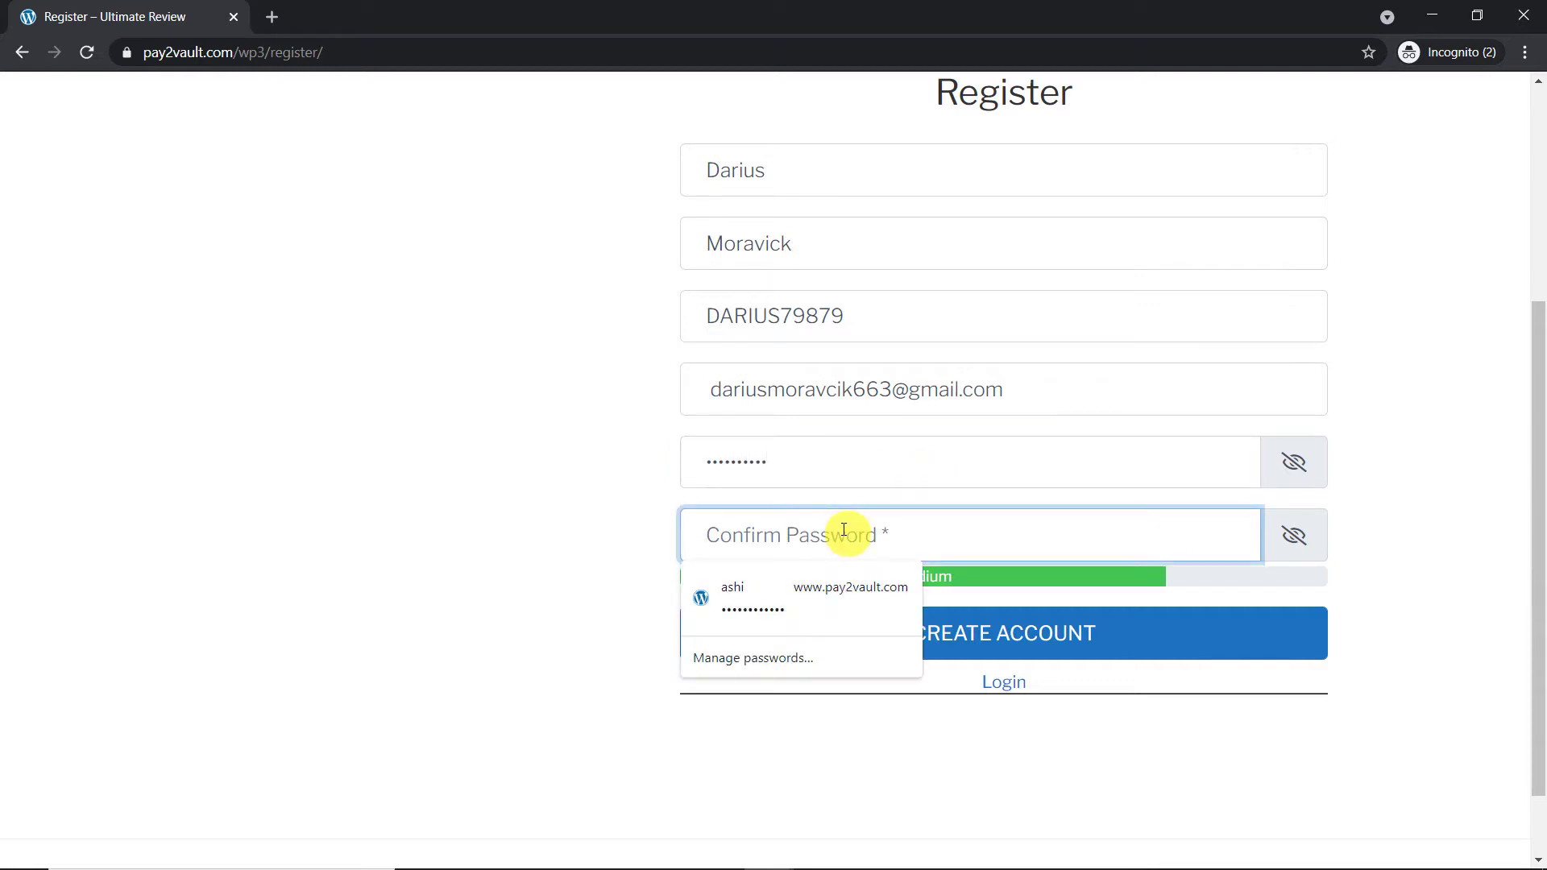
{"action": "type", "text": "••"}
{"action": "key", "text": "BackSpace"}
{"action": "key", "text": "BackSpace"}
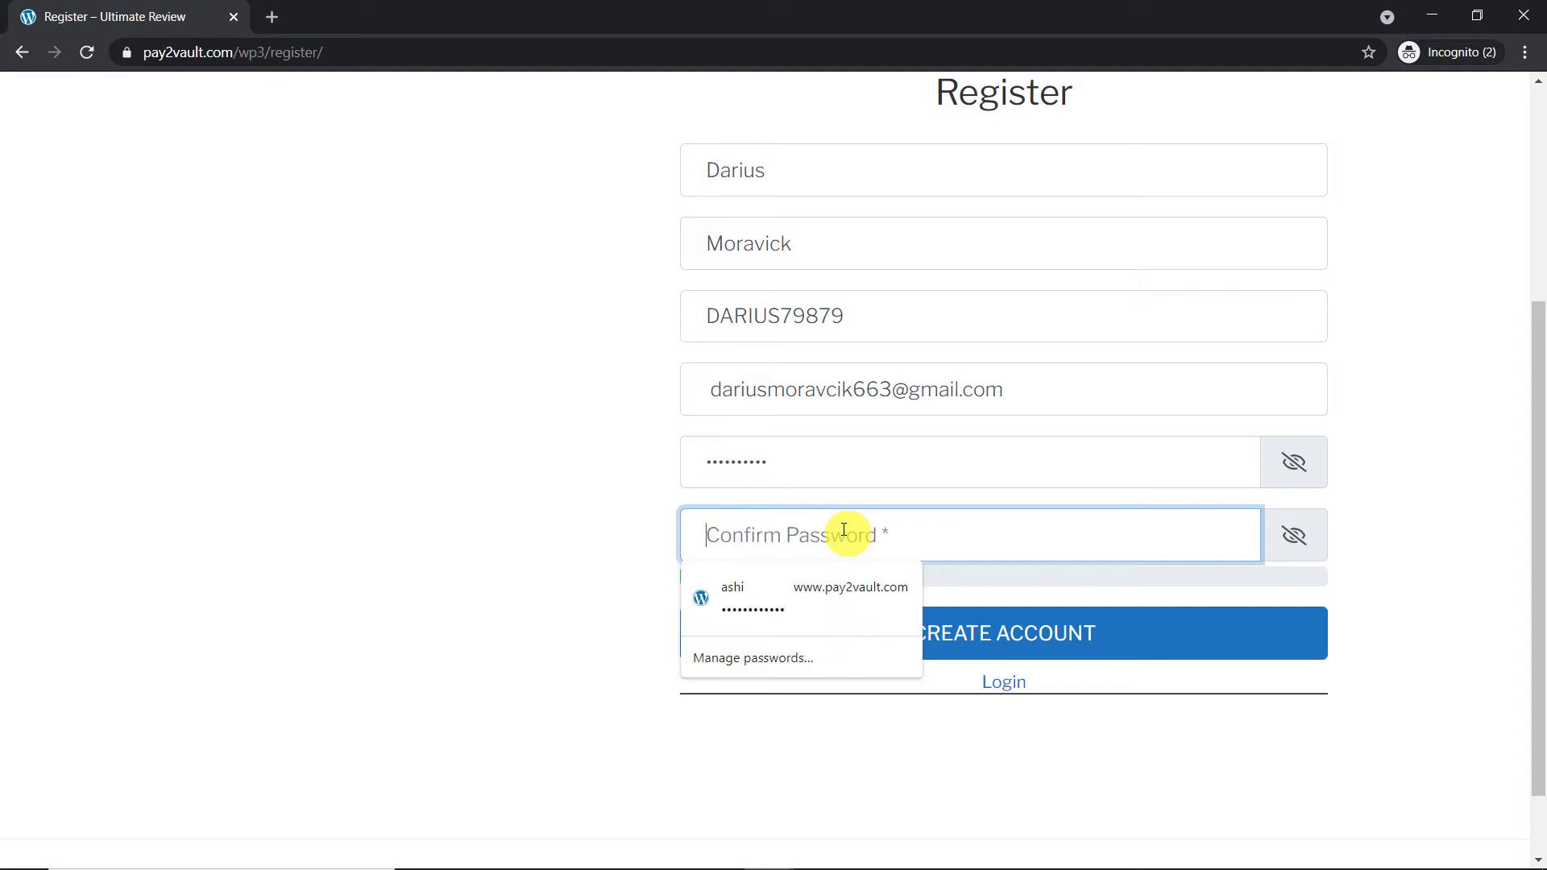
{"action": "type", "text": "•••••"}
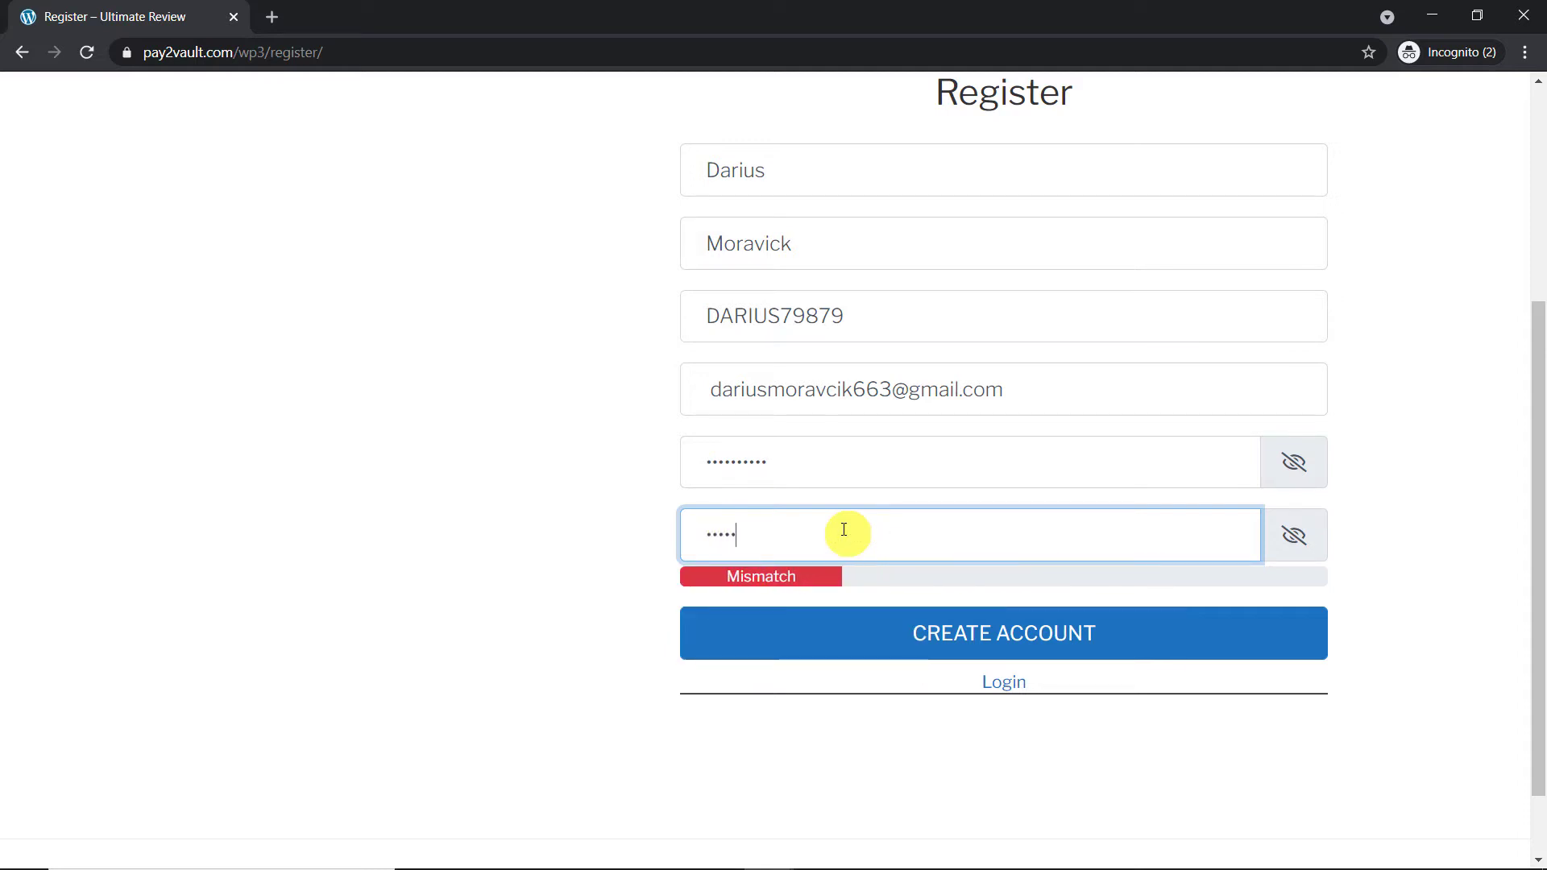
{"action": "type", "text": "•••••"}
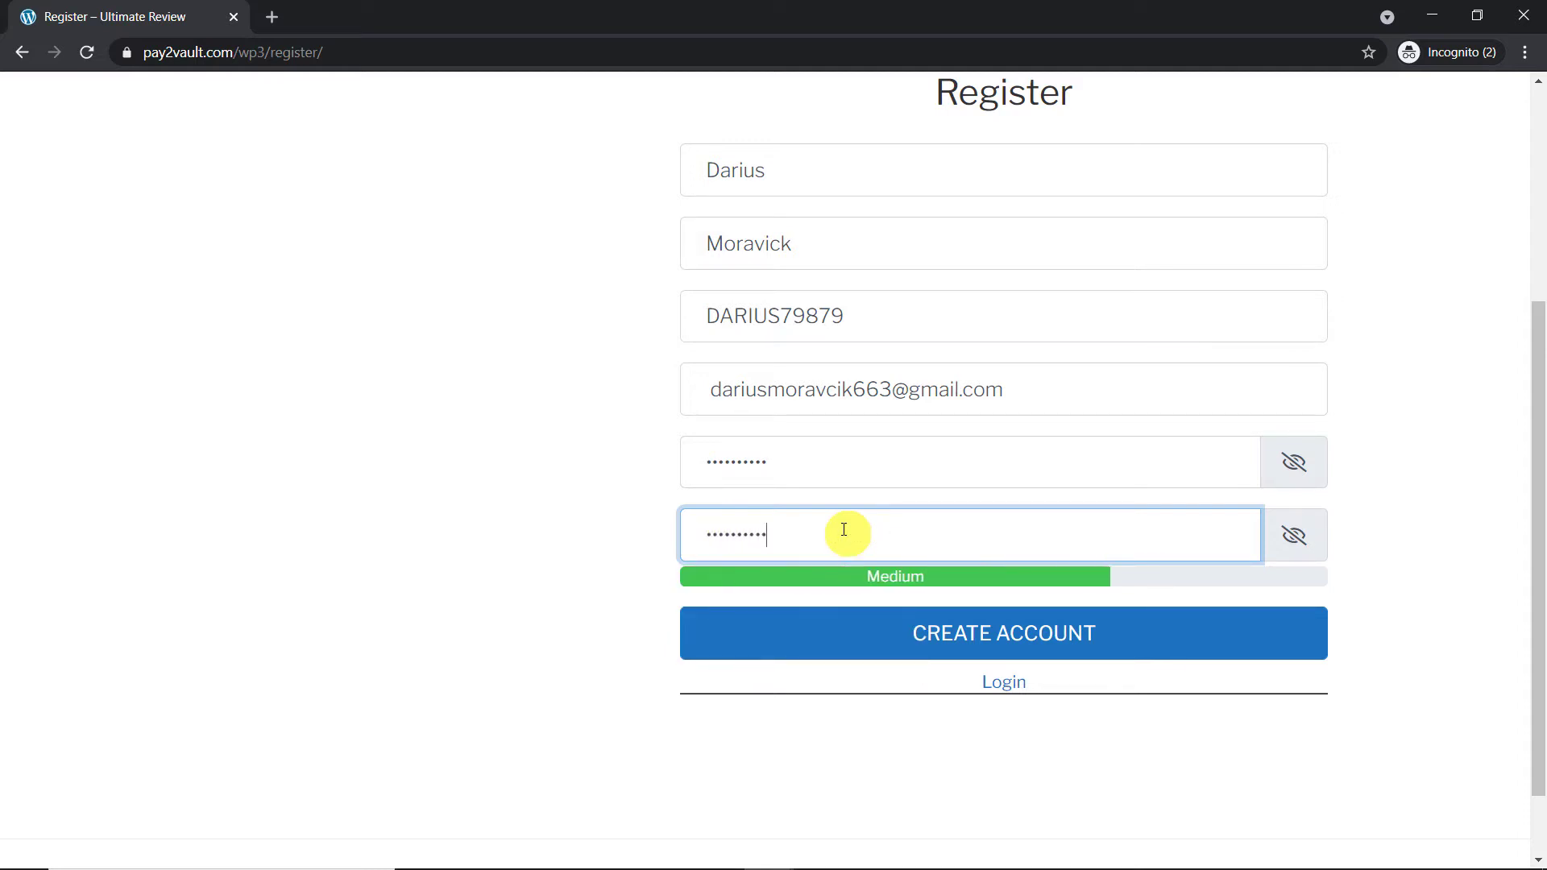
{"action": "left_click", "coordinate": [957, 639]}
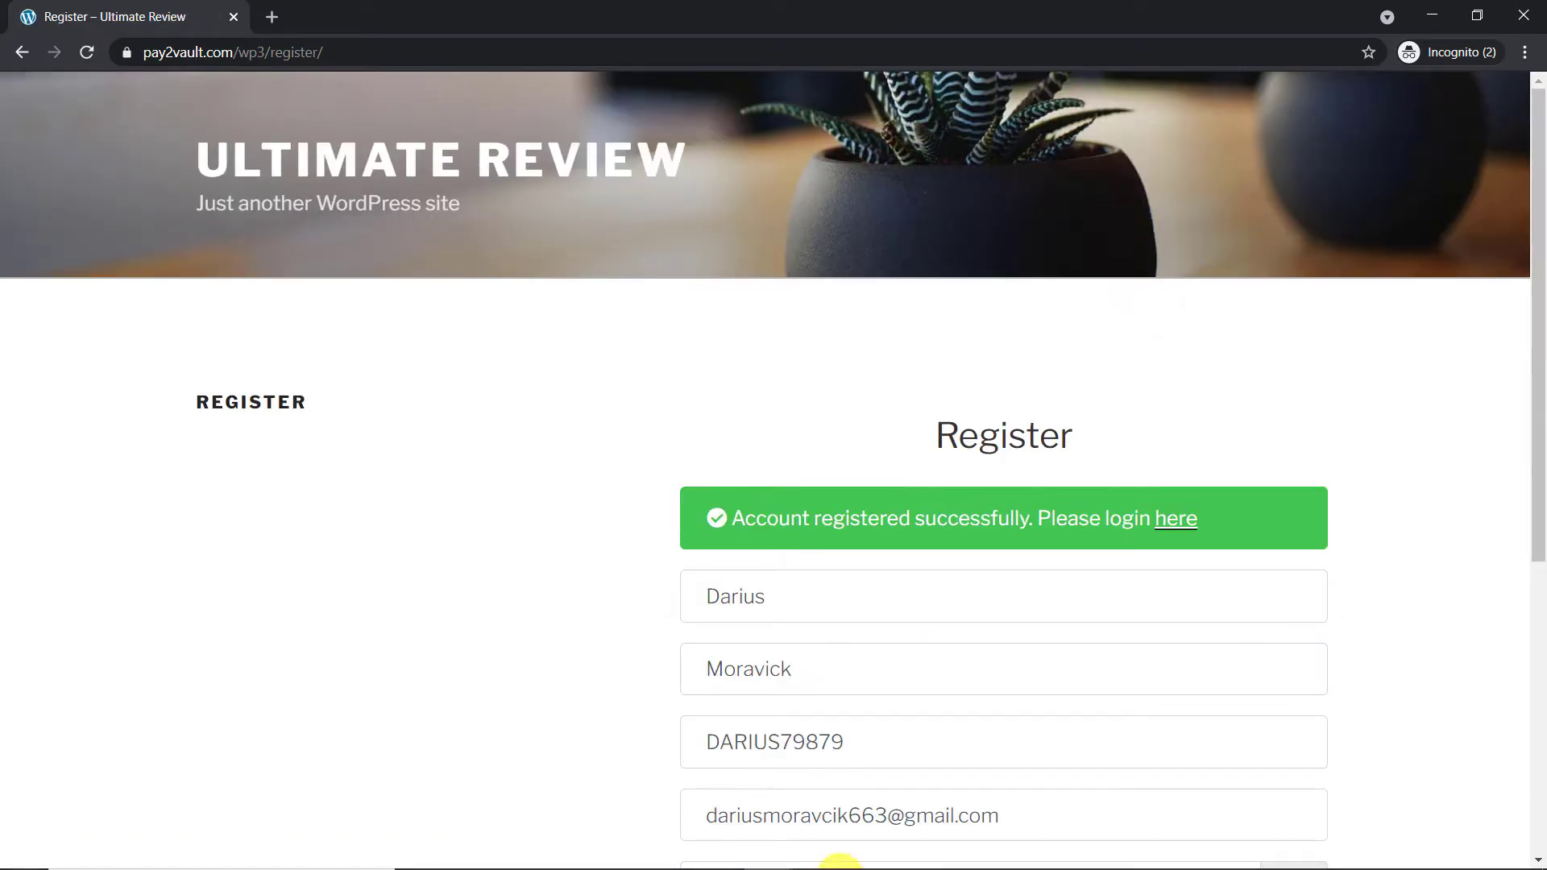
{"action": "mouse_move", "coordinate": [778, 866]}
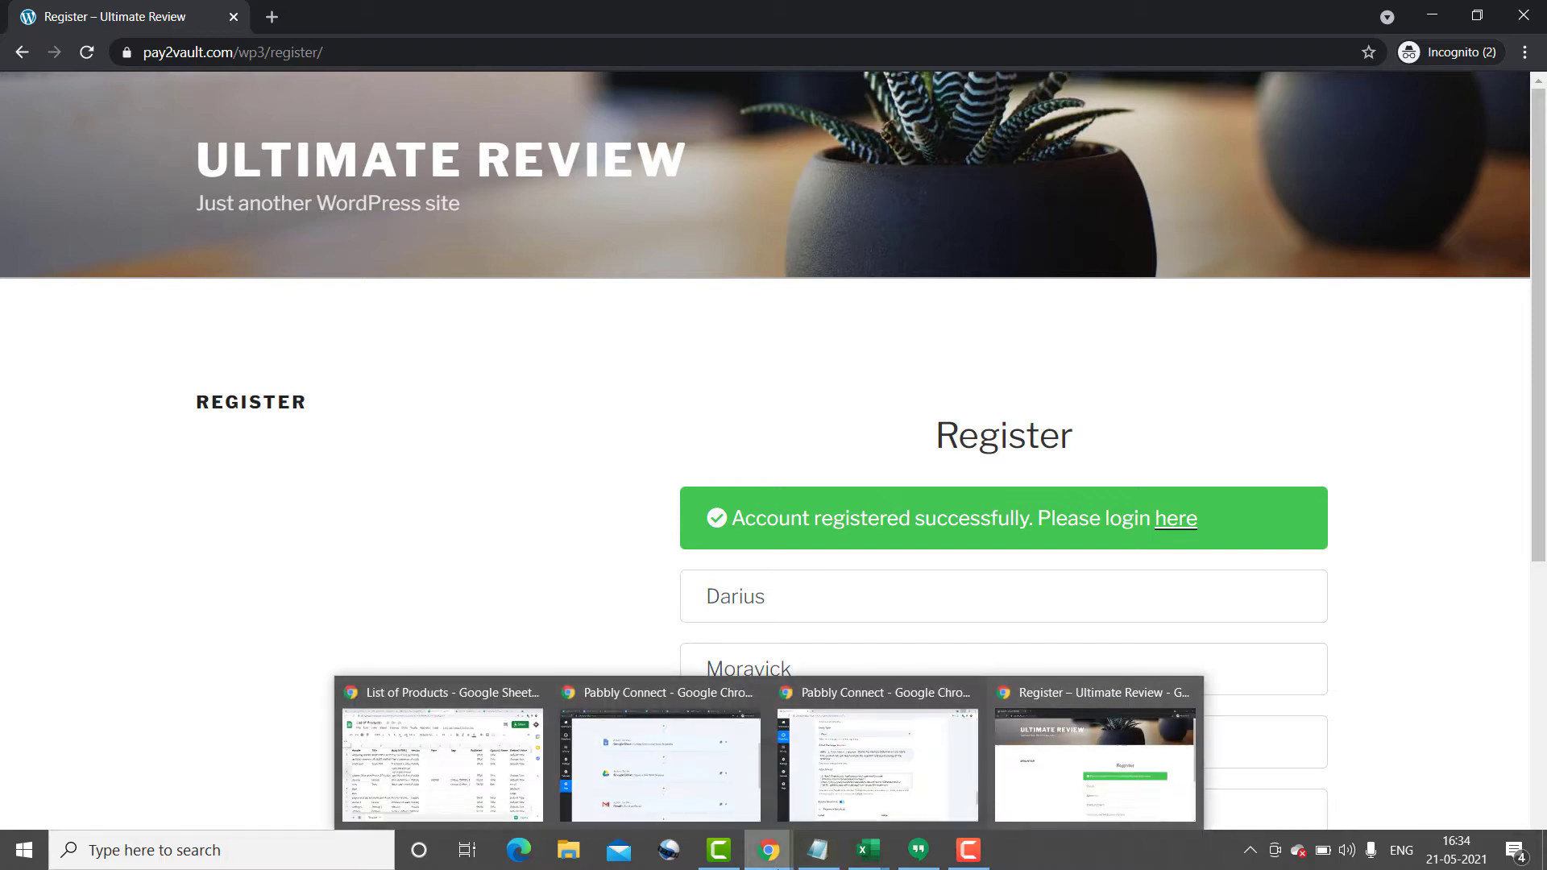
Step: Open the NEW PRODUCT LIST email from the Gmail inbox and preview its export.xlsx attachment
{"action": "left_click", "coordinate": [484, 769]}
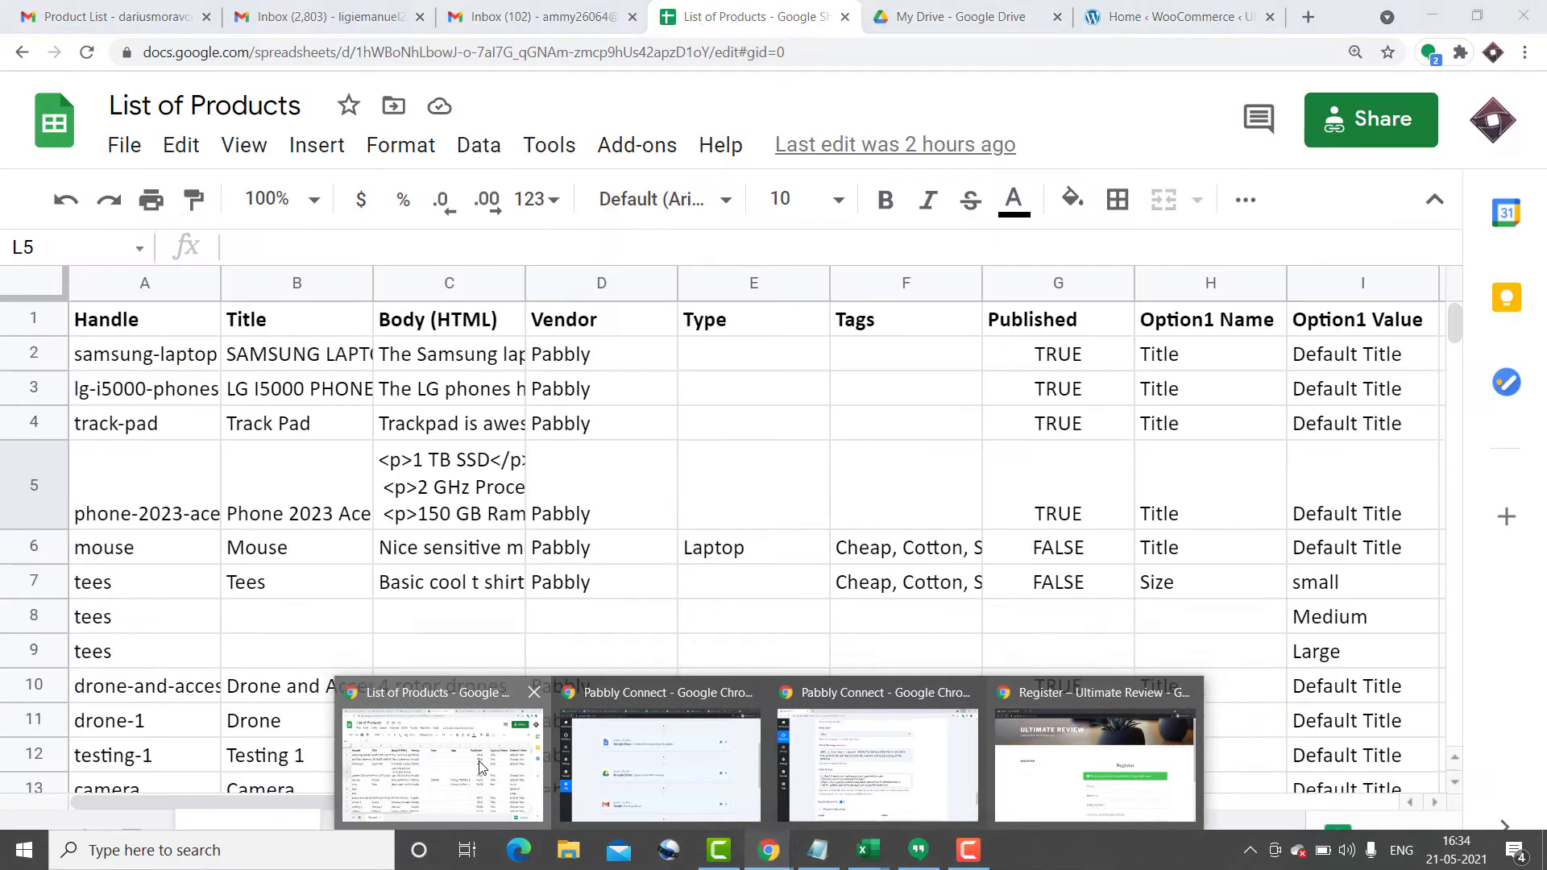
{"action": "left_click", "coordinate": [144, 8]}
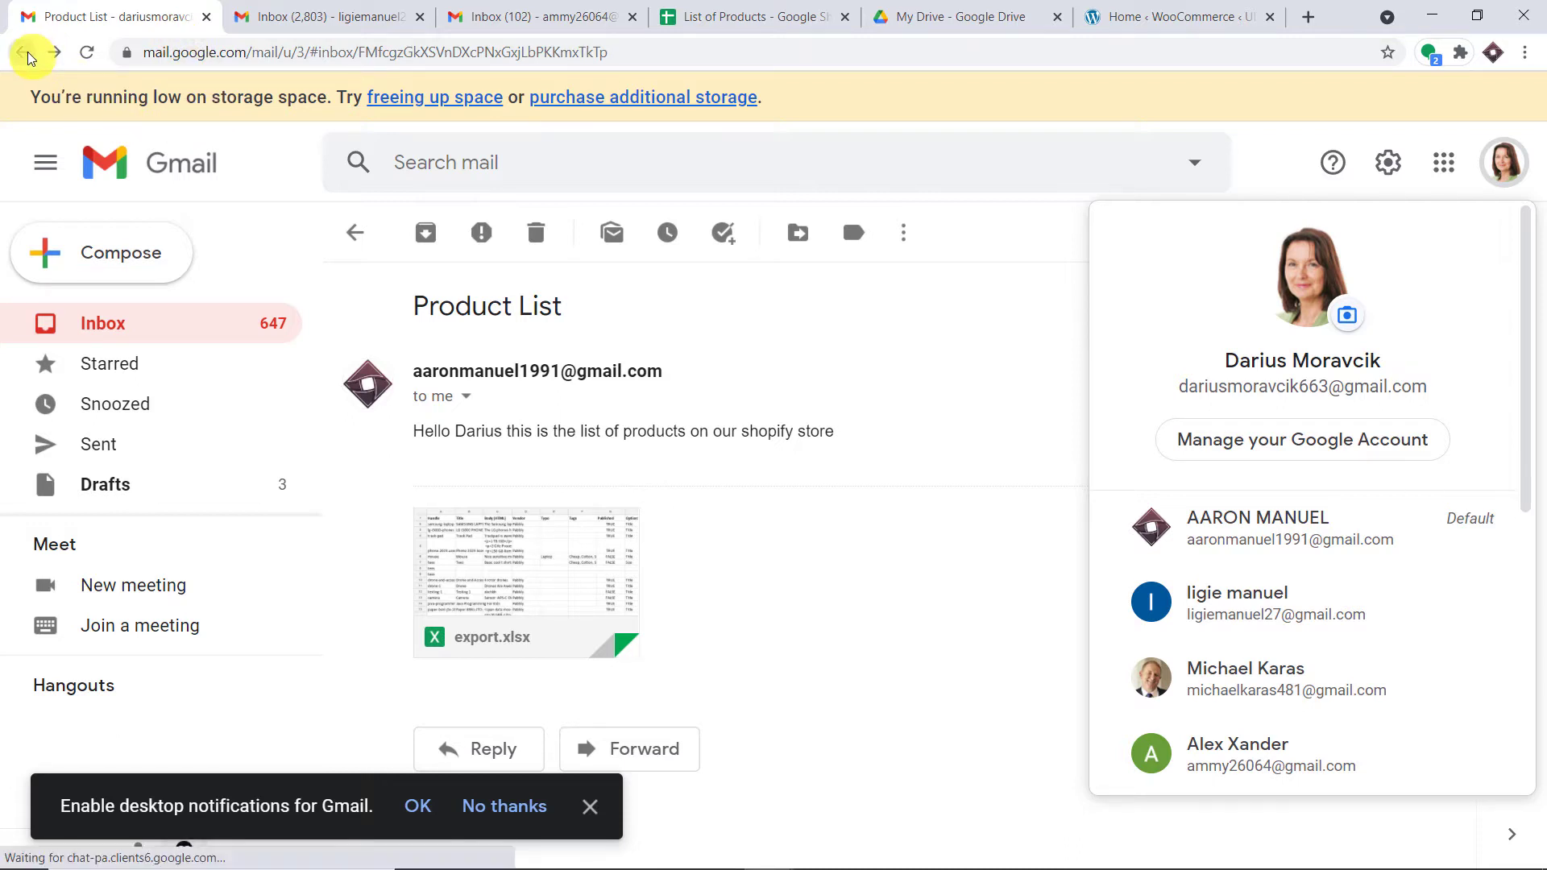
{"action": "left_click", "coordinate": [29, 54]}
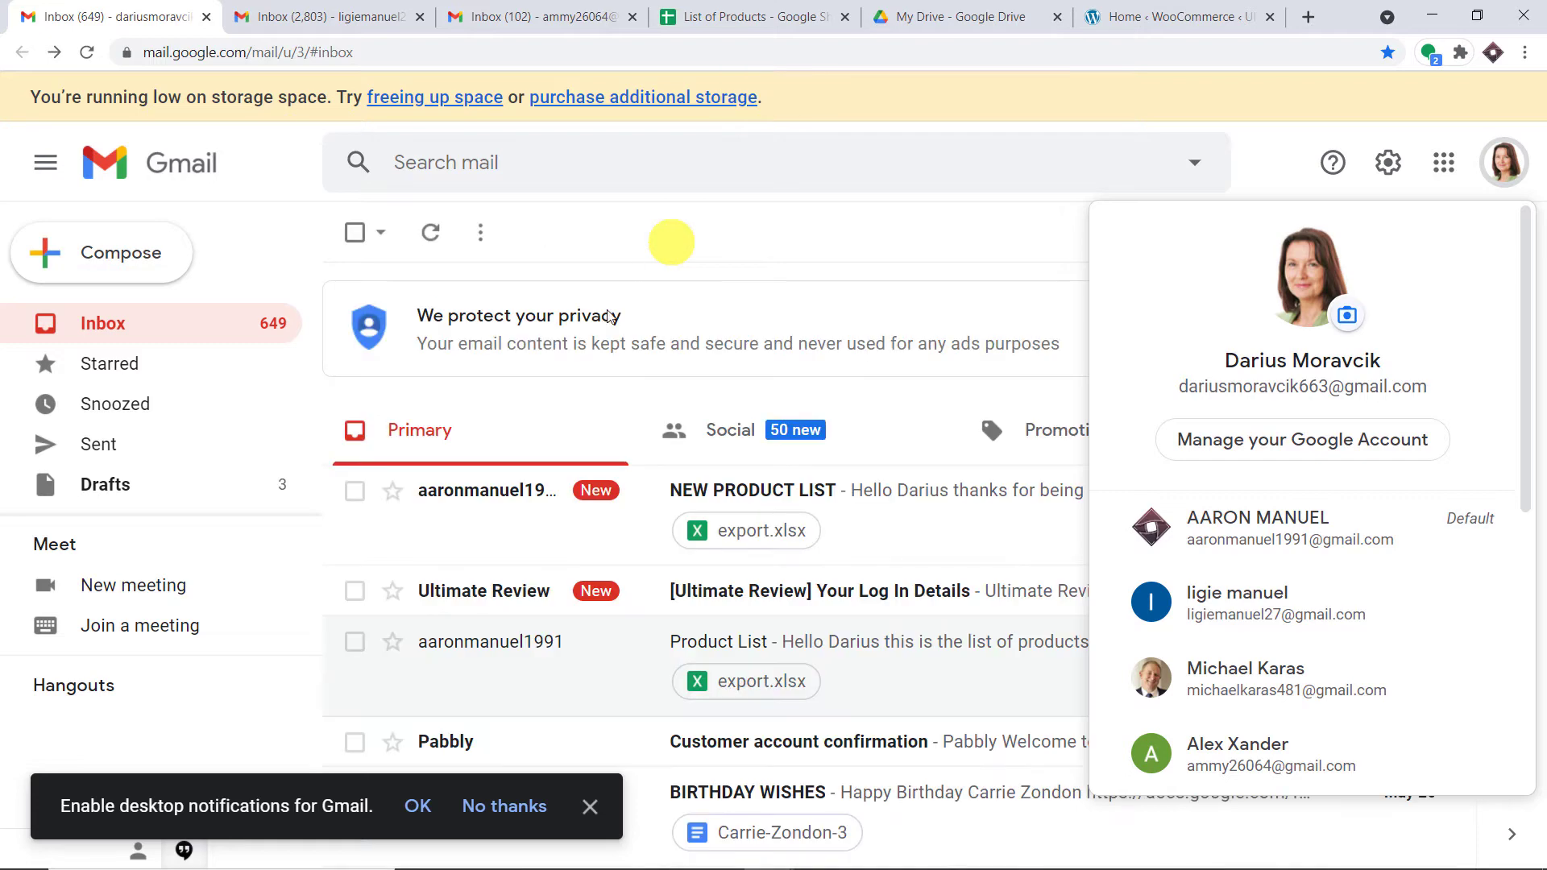
{"action": "left_click", "coordinate": [1295, 151]}
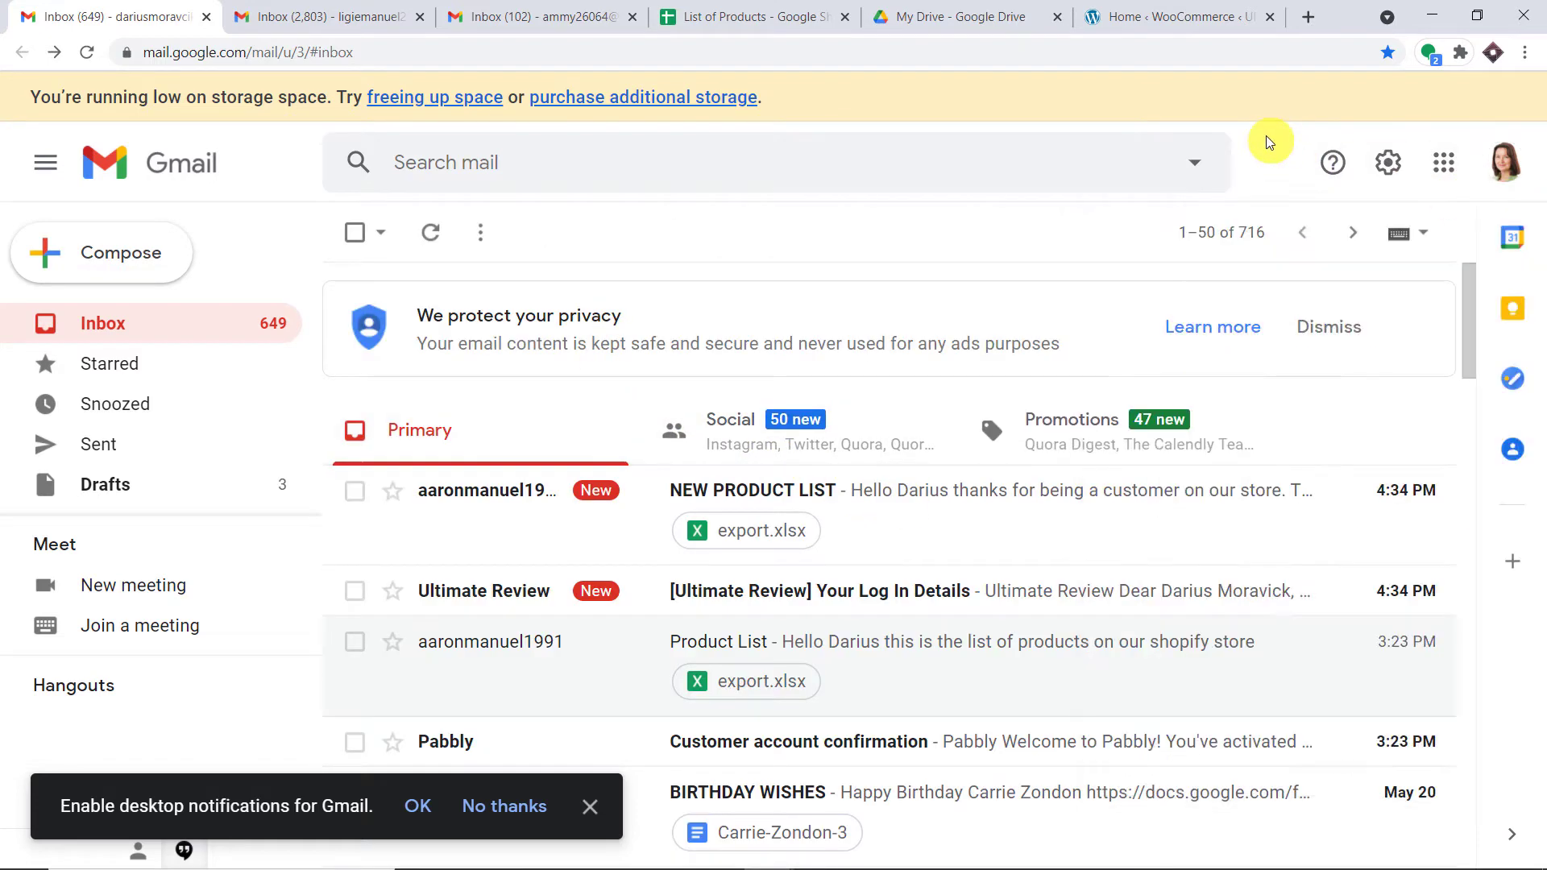
{"action": "left_click", "coordinate": [858, 522]}
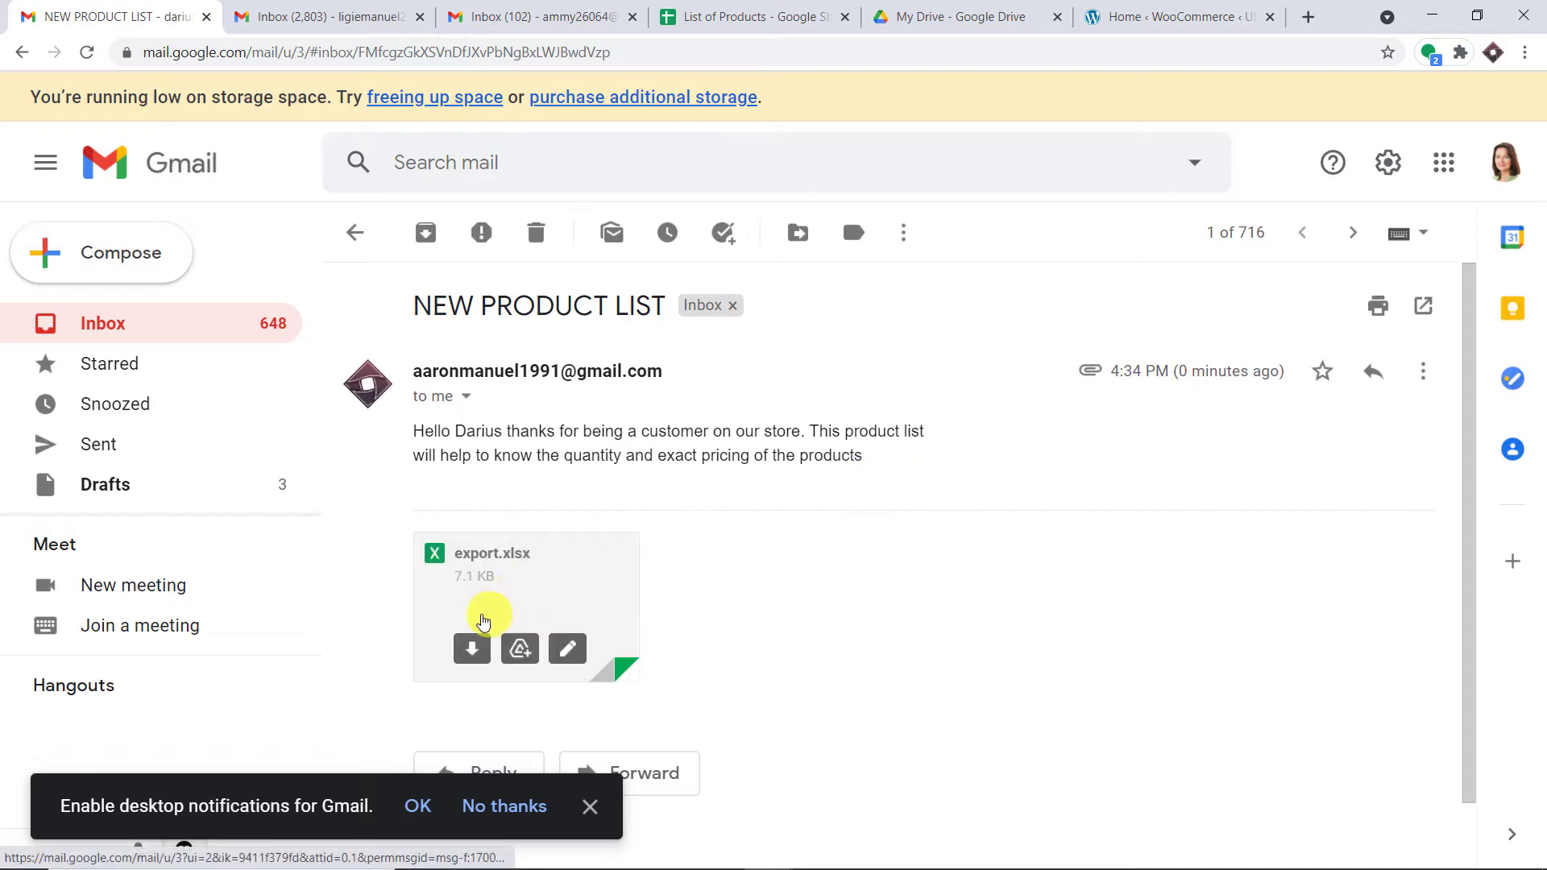
{"action": "left_click", "coordinate": [519, 589]}
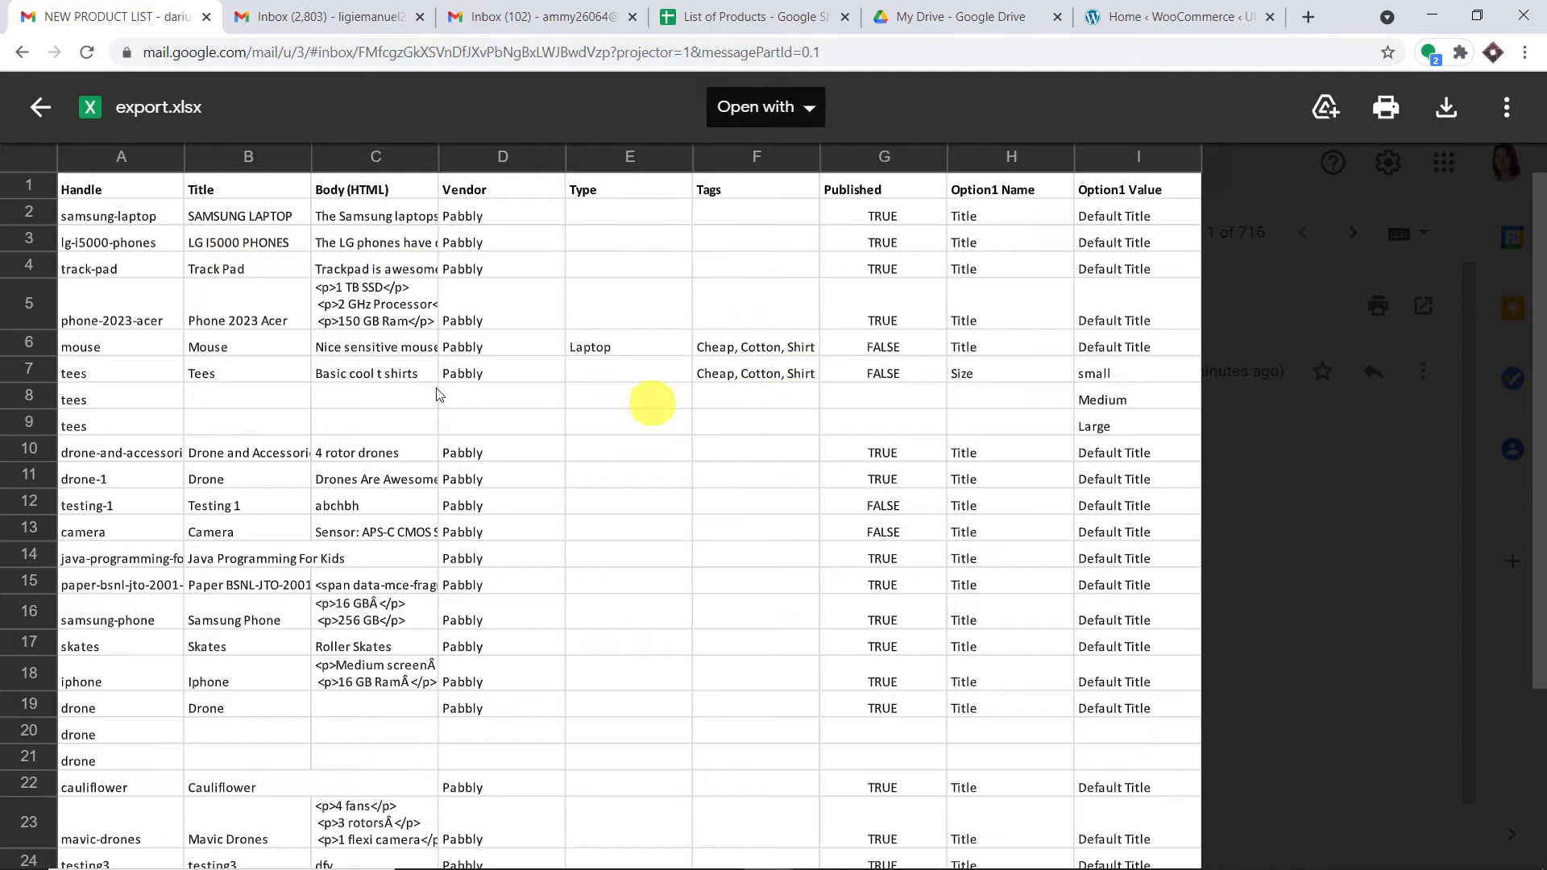
{"action": "scroll", "coordinate": [457, 525], "scroll_direction": "down", "scroll_amount": 2}
{"action": "scroll", "coordinate": [467, 527], "scroll_direction": "down", "scroll_amount": 1}
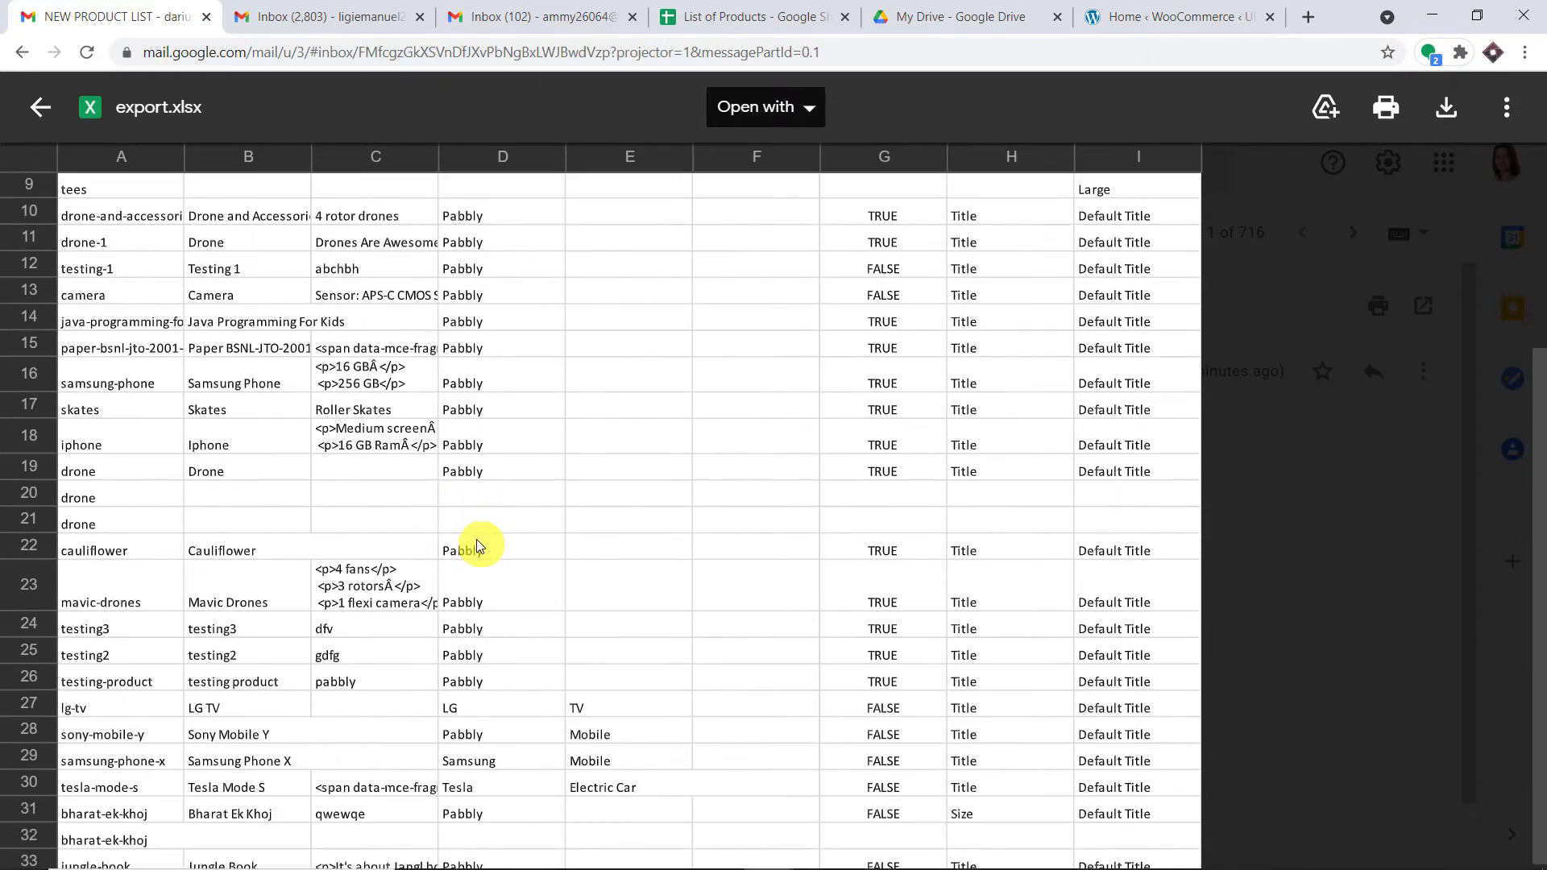
{"action": "scroll", "coordinate": [476, 539], "scroll_direction": "up", "scroll_amount": 4}
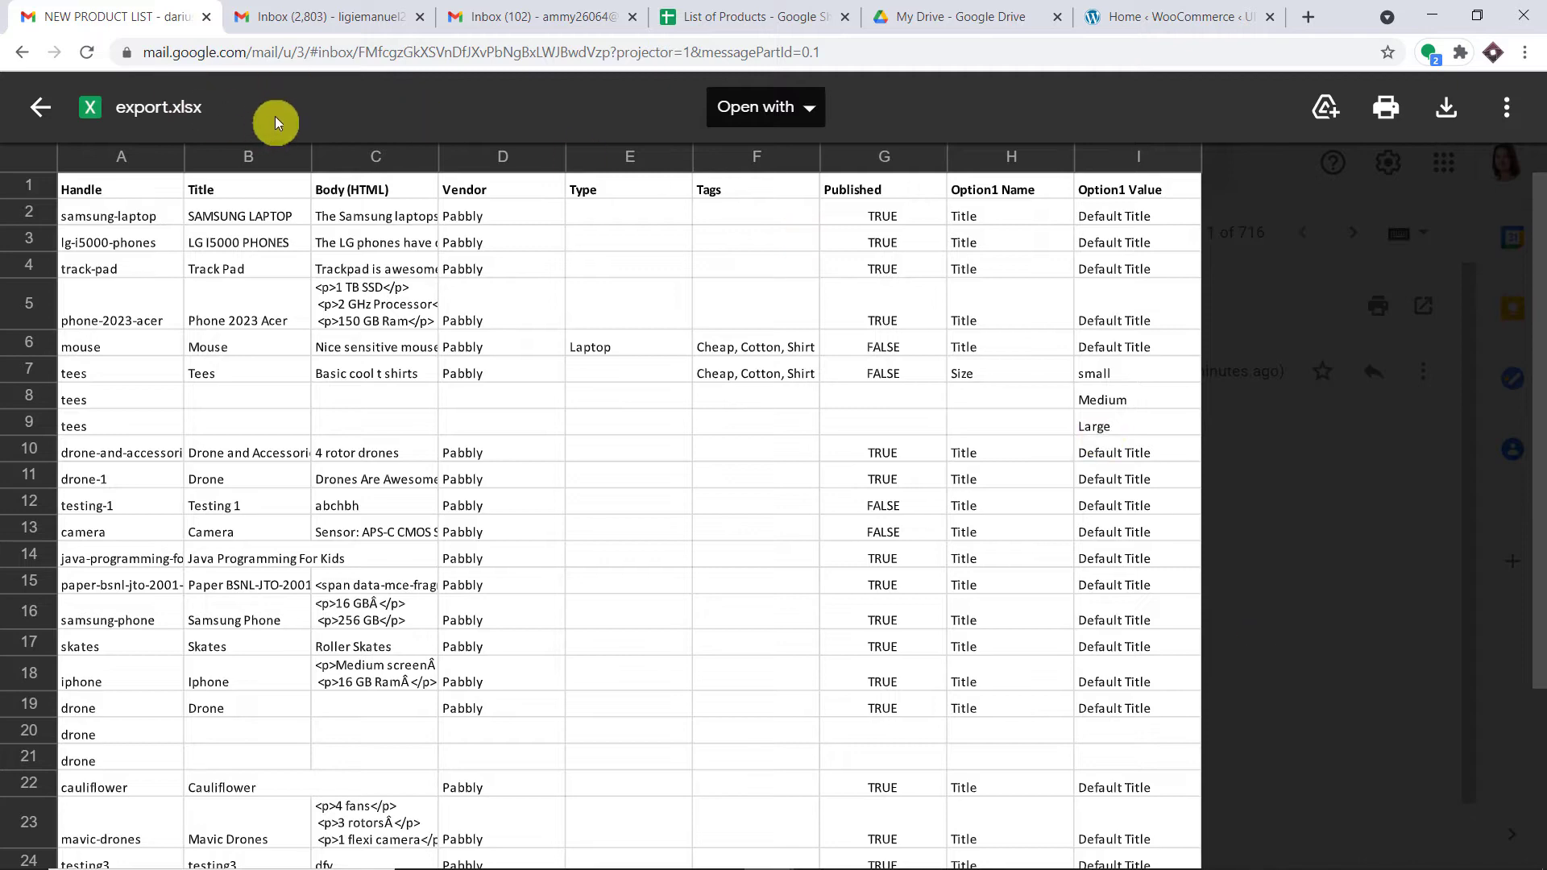
{"action": "scroll", "coordinate": [945, 306], "scroll_direction": "down", "scroll_amount": 3}
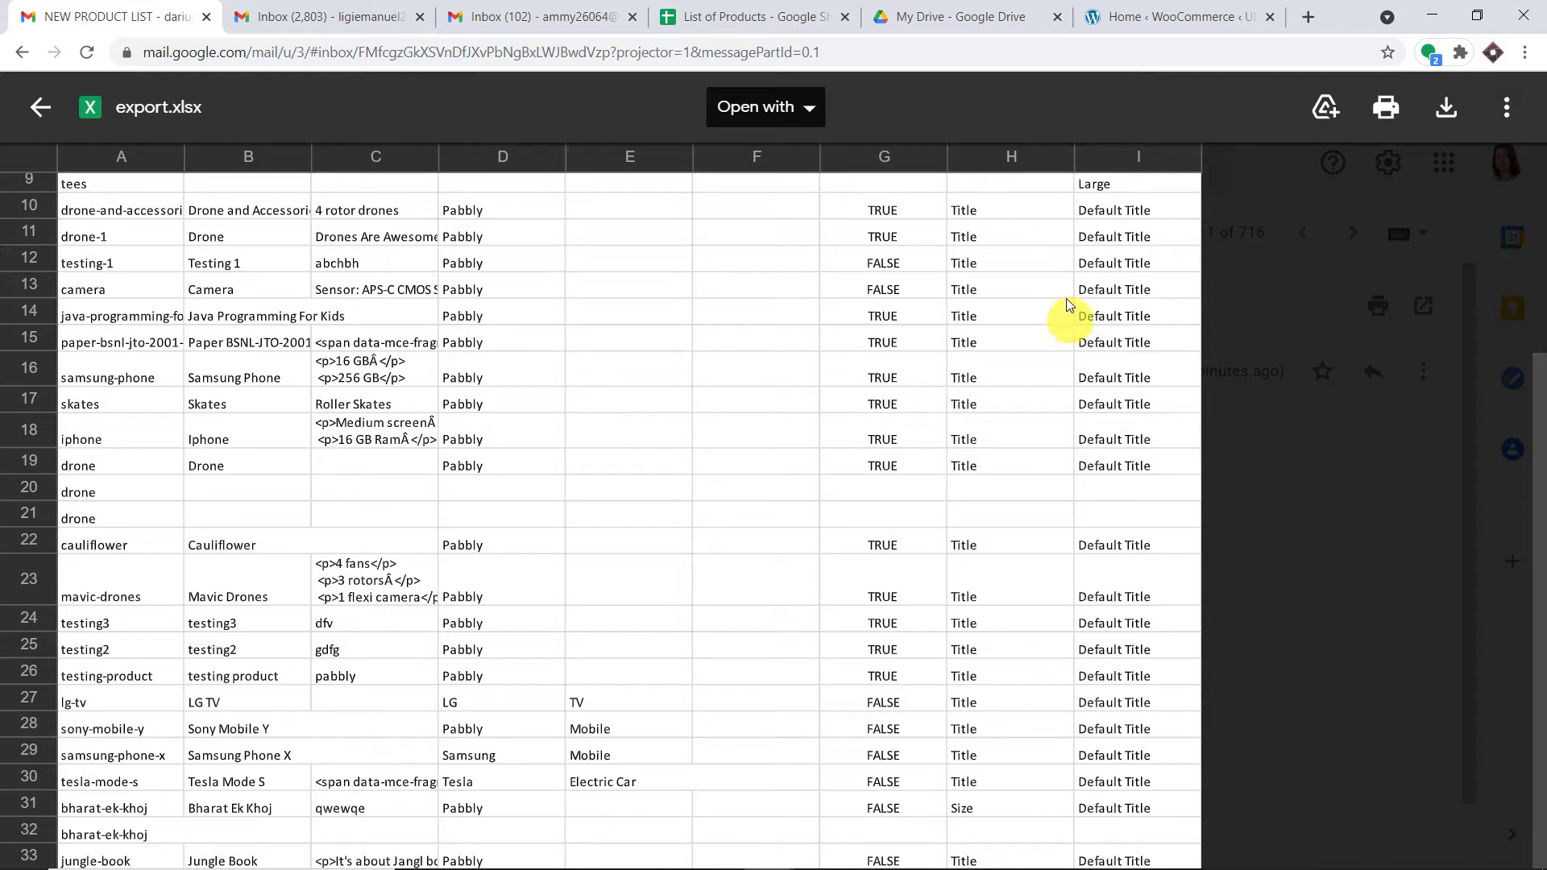
Step: Load pabbly.com in a new tab, sign in, and launch the Connect app with Access Now
{"action": "left_click", "coordinate": [1298, 19]}
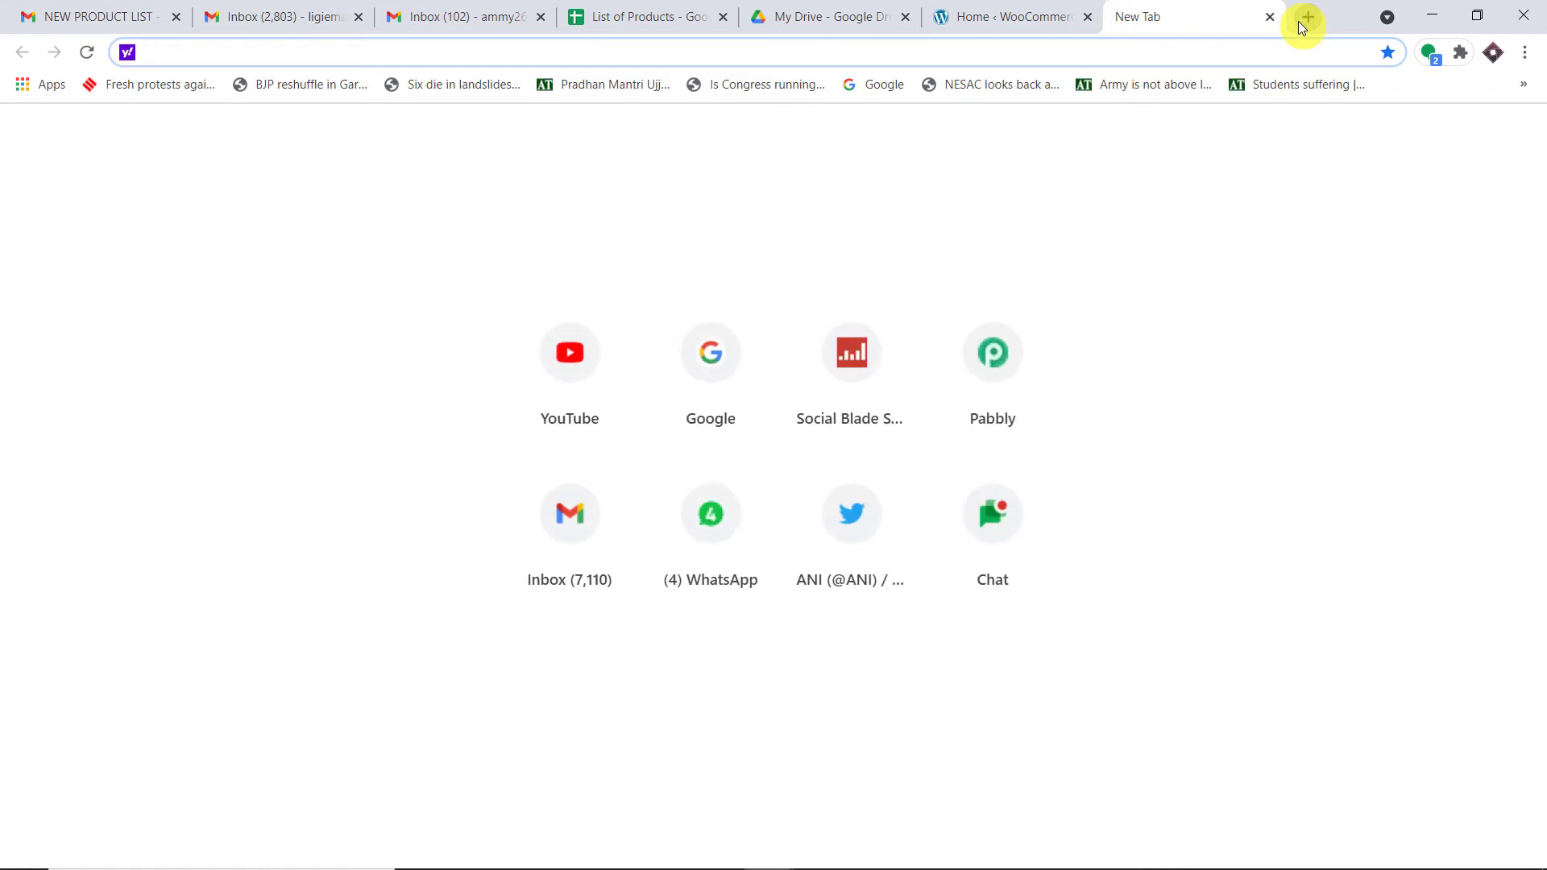
{"action": "type", "text": "p"}
{"action": "key", "text": "Return"}
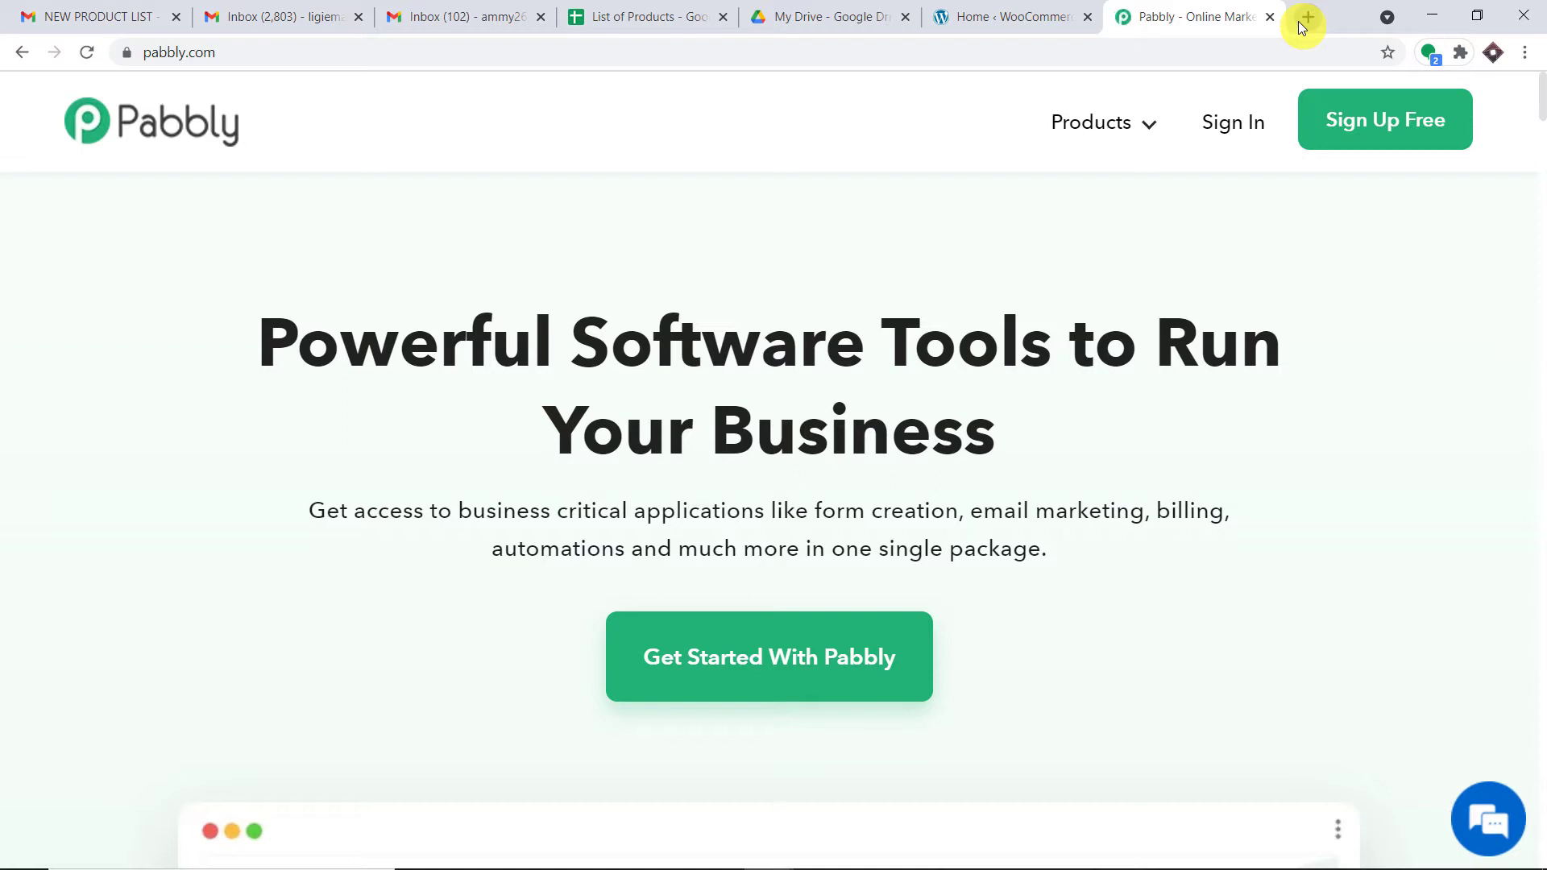
{"action": "left_click", "coordinate": [1244, 123]}
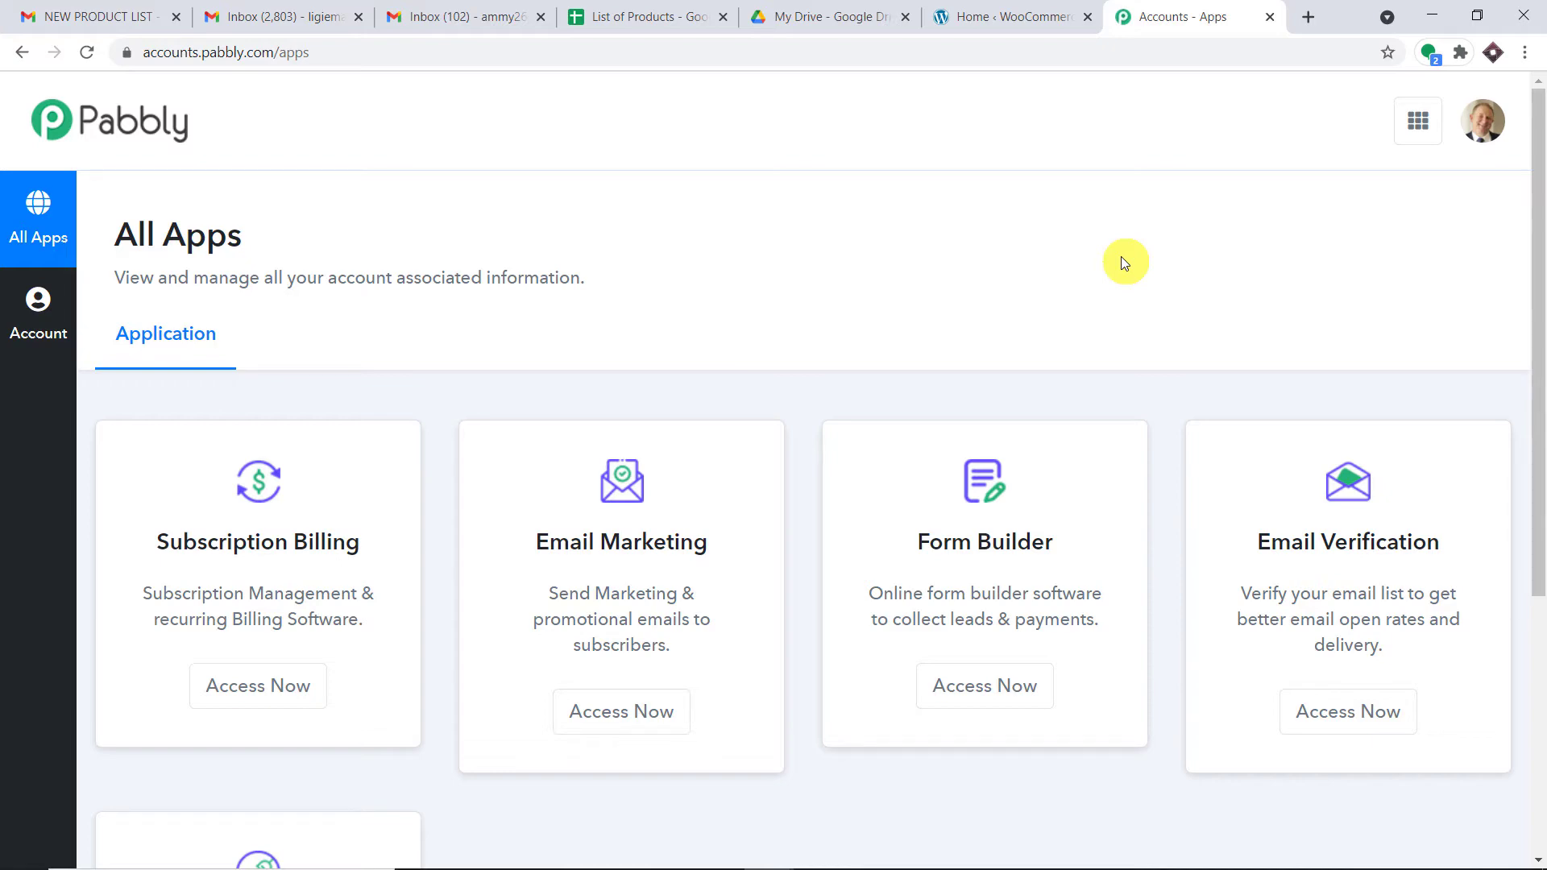
{"action": "scroll", "coordinate": [1122, 260], "scroll_direction": "down", "scroll_amount": 5}
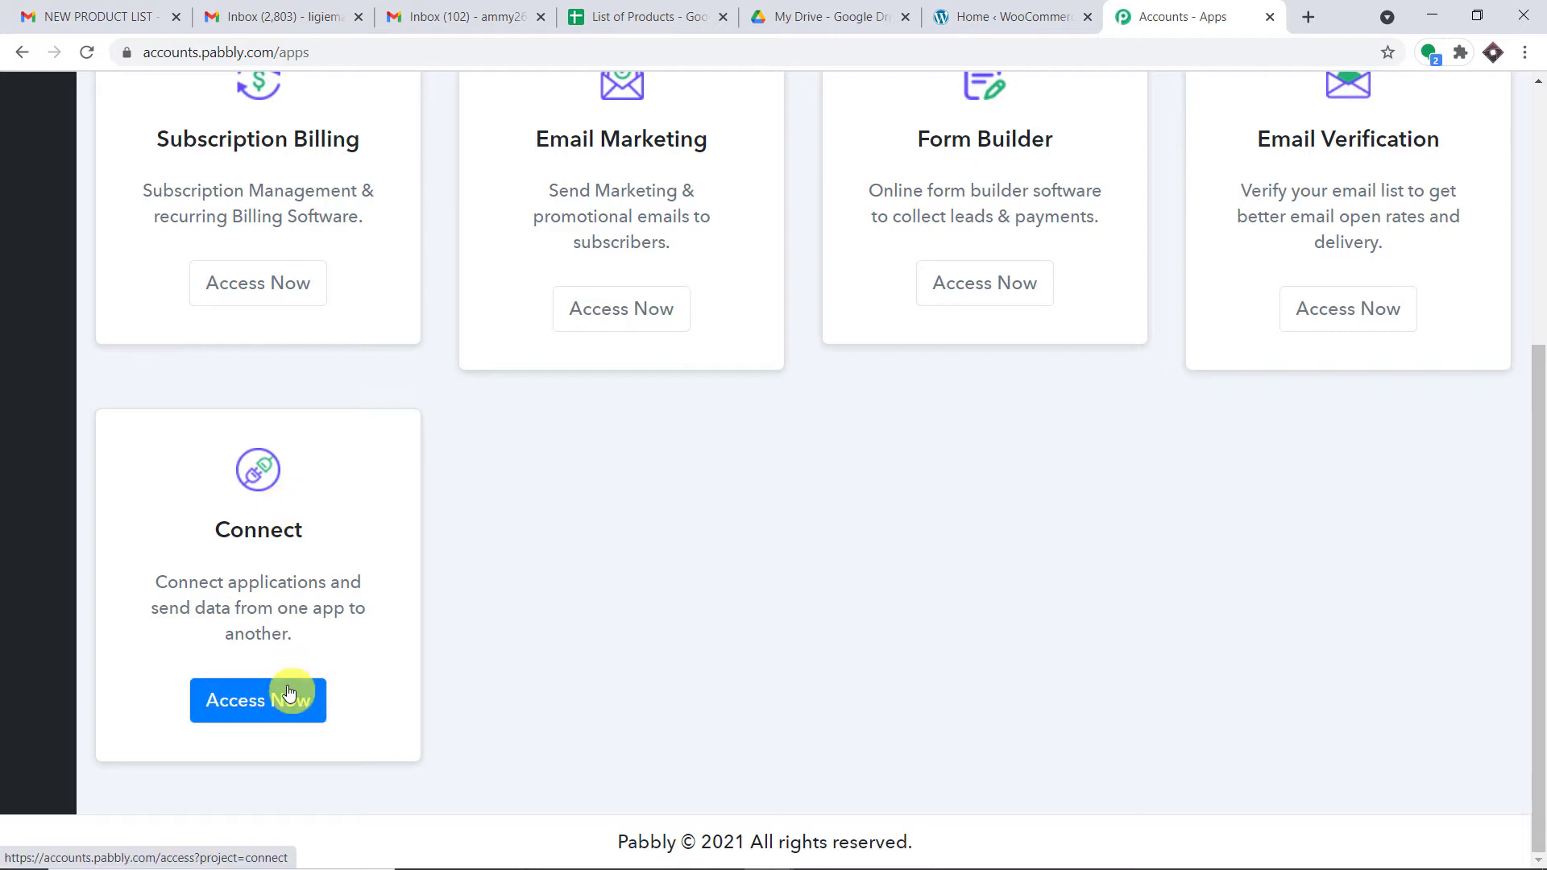
{"action": "left_click", "coordinate": [291, 697]}
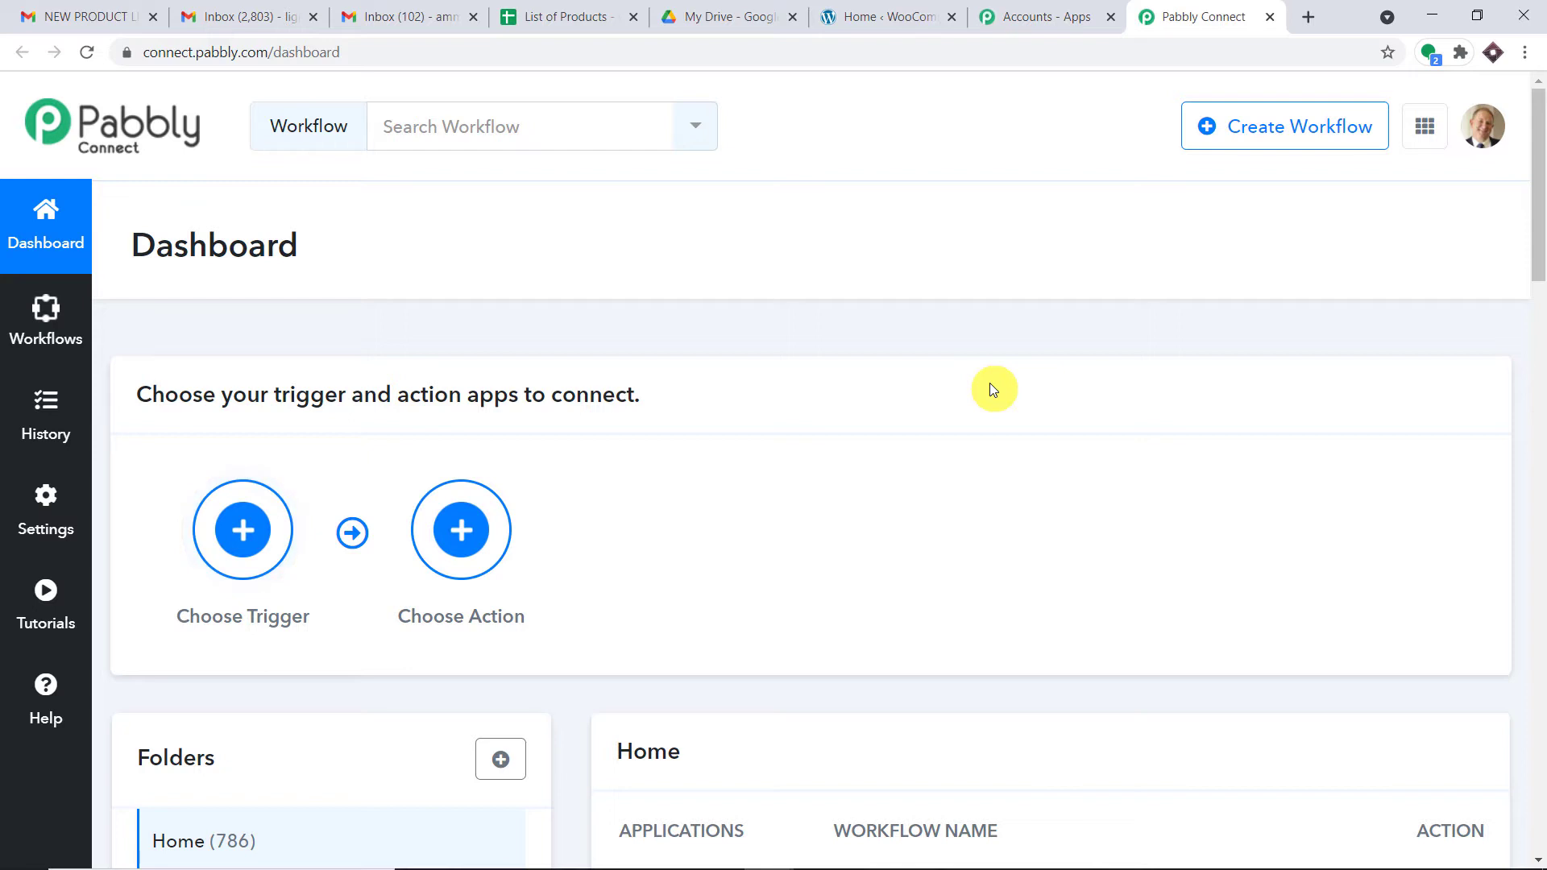
Step: Disable the Customer Created Google Sheets File workflow and open the Create Workflow dialog
{"action": "scroll", "coordinate": [1003, 307], "scroll_direction": "down", "scroll_amount": 3}
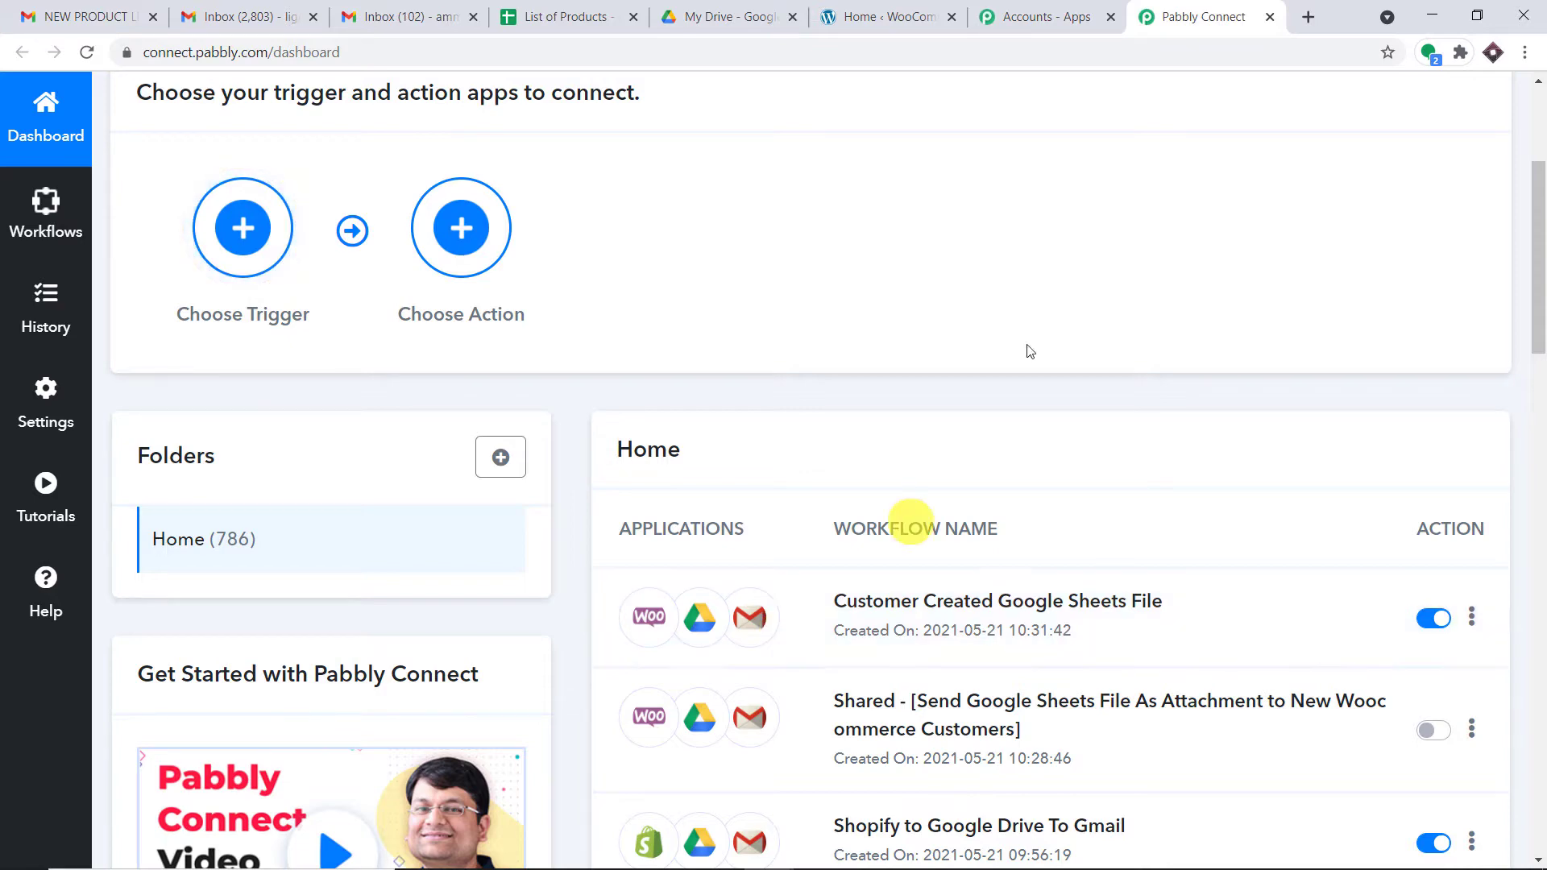
{"action": "scroll", "coordinate": [1065, 285], "scroll_direction": "up", "scroll_amount": 4}
{"action": "scroll", "coordinate": [1065, 285], "scroll_direction": "down", "scroll_amount": 5}
{"action": "left_click", "coordinate": [1432, 518]}
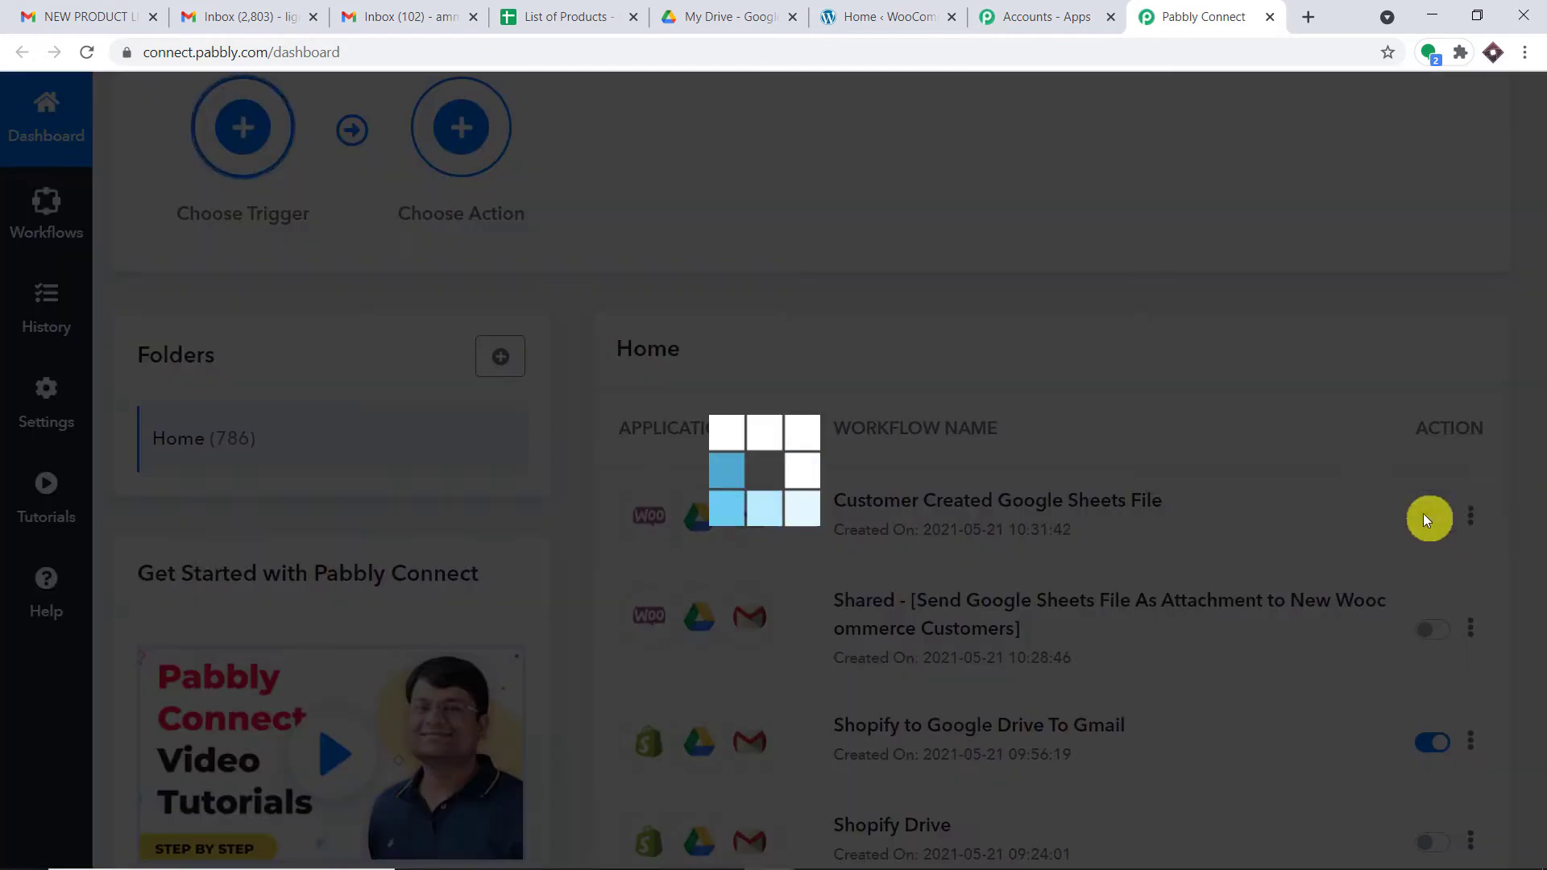
{"action": "scroll", "coordinate": [1047, 385], "scroll_direction": "up", "scroll_amount": 3}
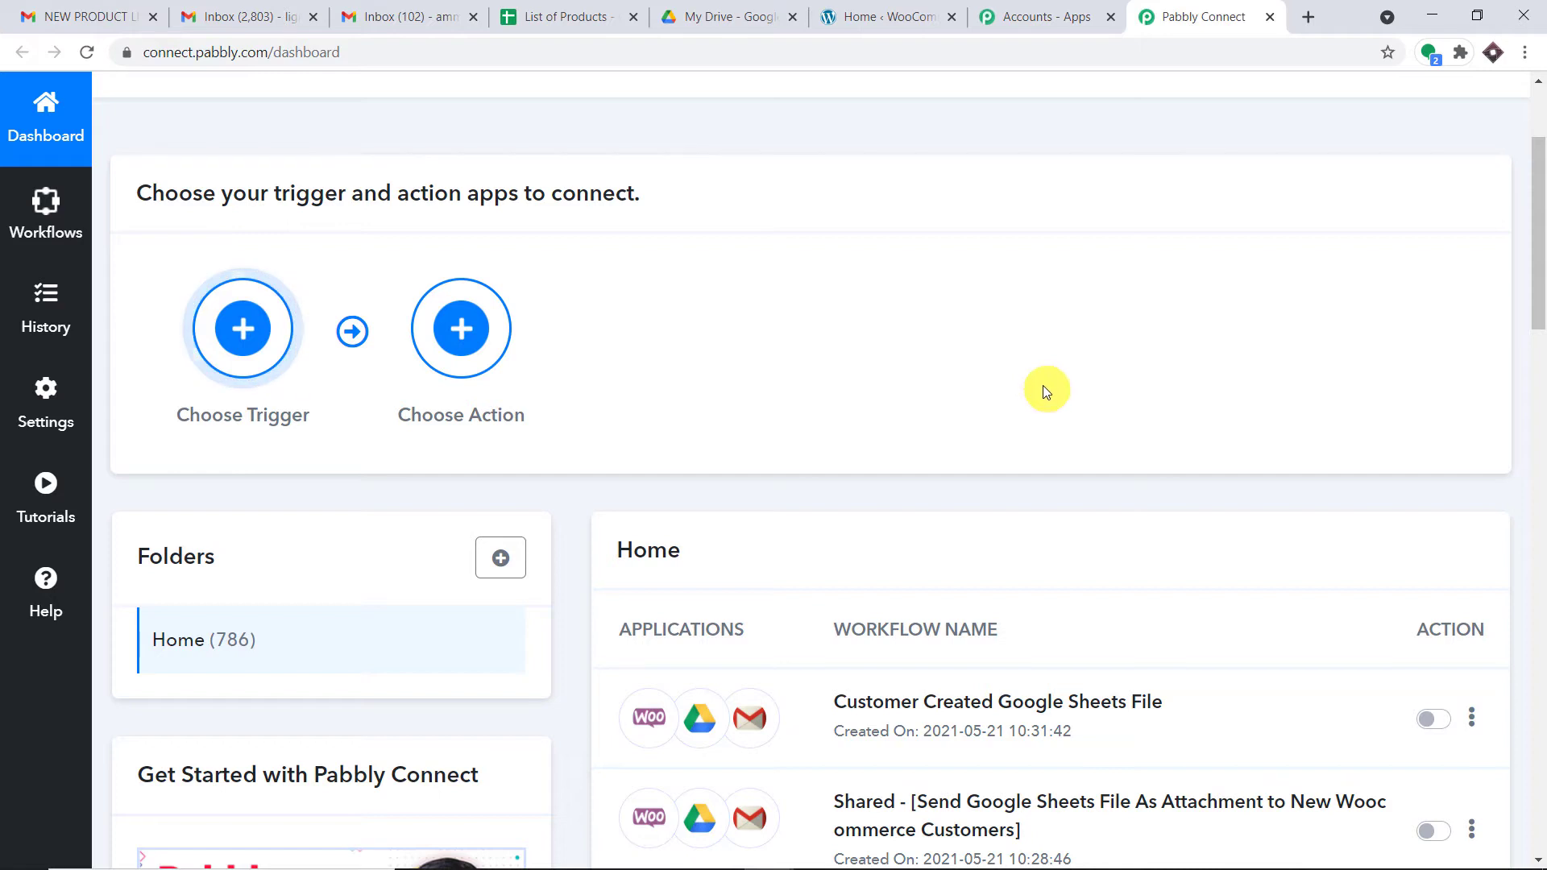
{"action": "scroll", "coordinate": [1047, 387], "scroll_direction": "up", "scroll_amount": 1}
{"action": "scroll", "coordinate": [1047, 391], "scroll_direction": "up", "scroll_amount": 2}
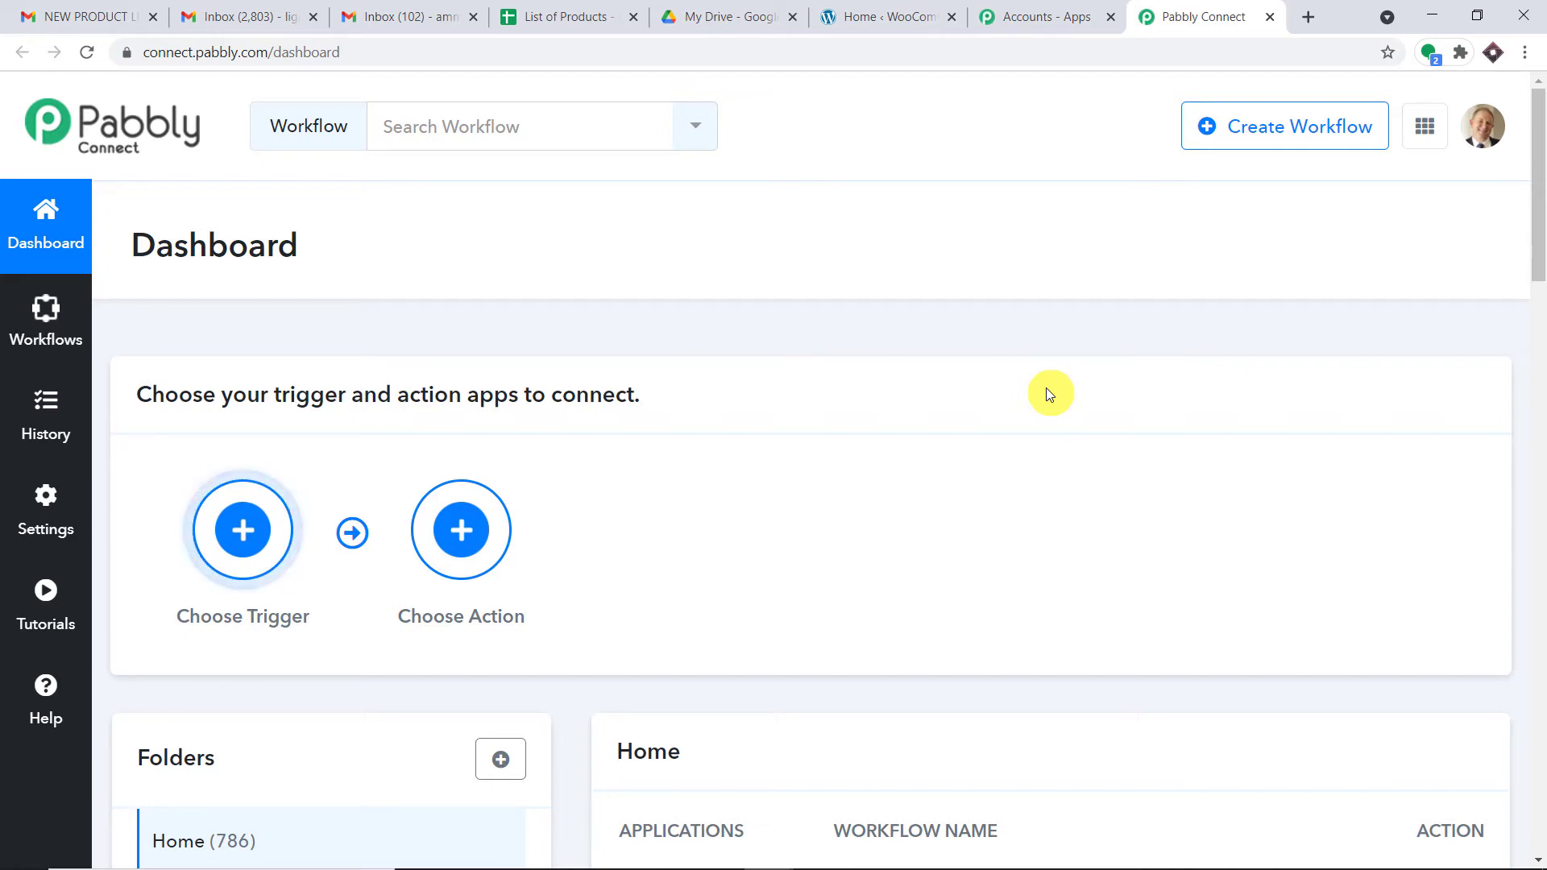
{"action": "left_click", "coordinate": [1238, 135]}
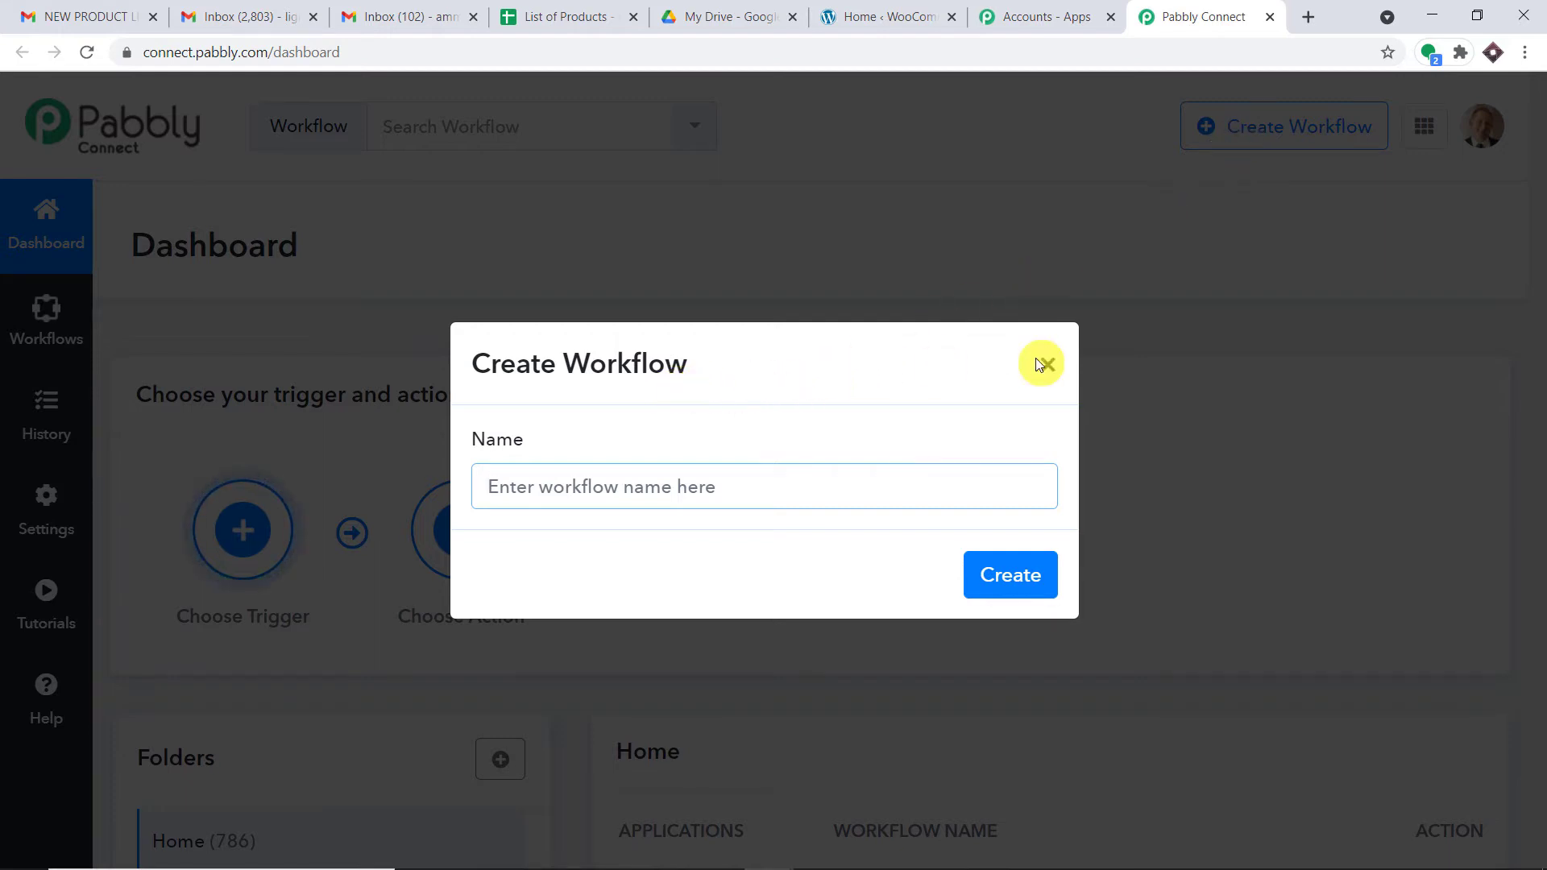
Step: Name the workflow 'WooCommerce to Google Drive to Gmail' and create it
{"action": "left_click", "coordinate": [779, 493]}
{"action": "type", "text": "WooCom"}
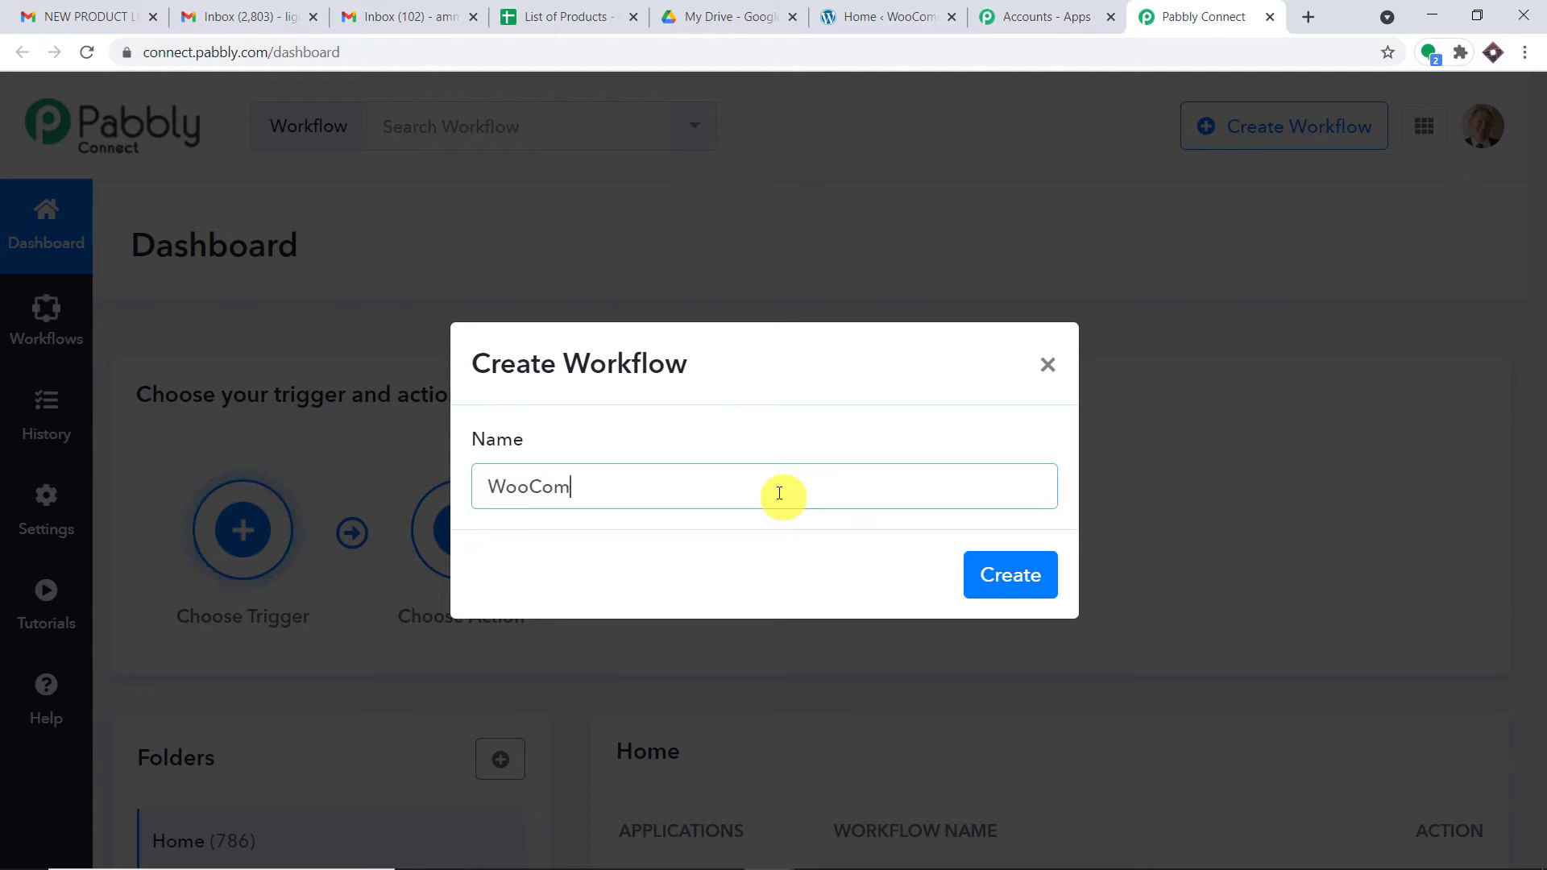
{"action": "type", "text": "merce to Googl"}
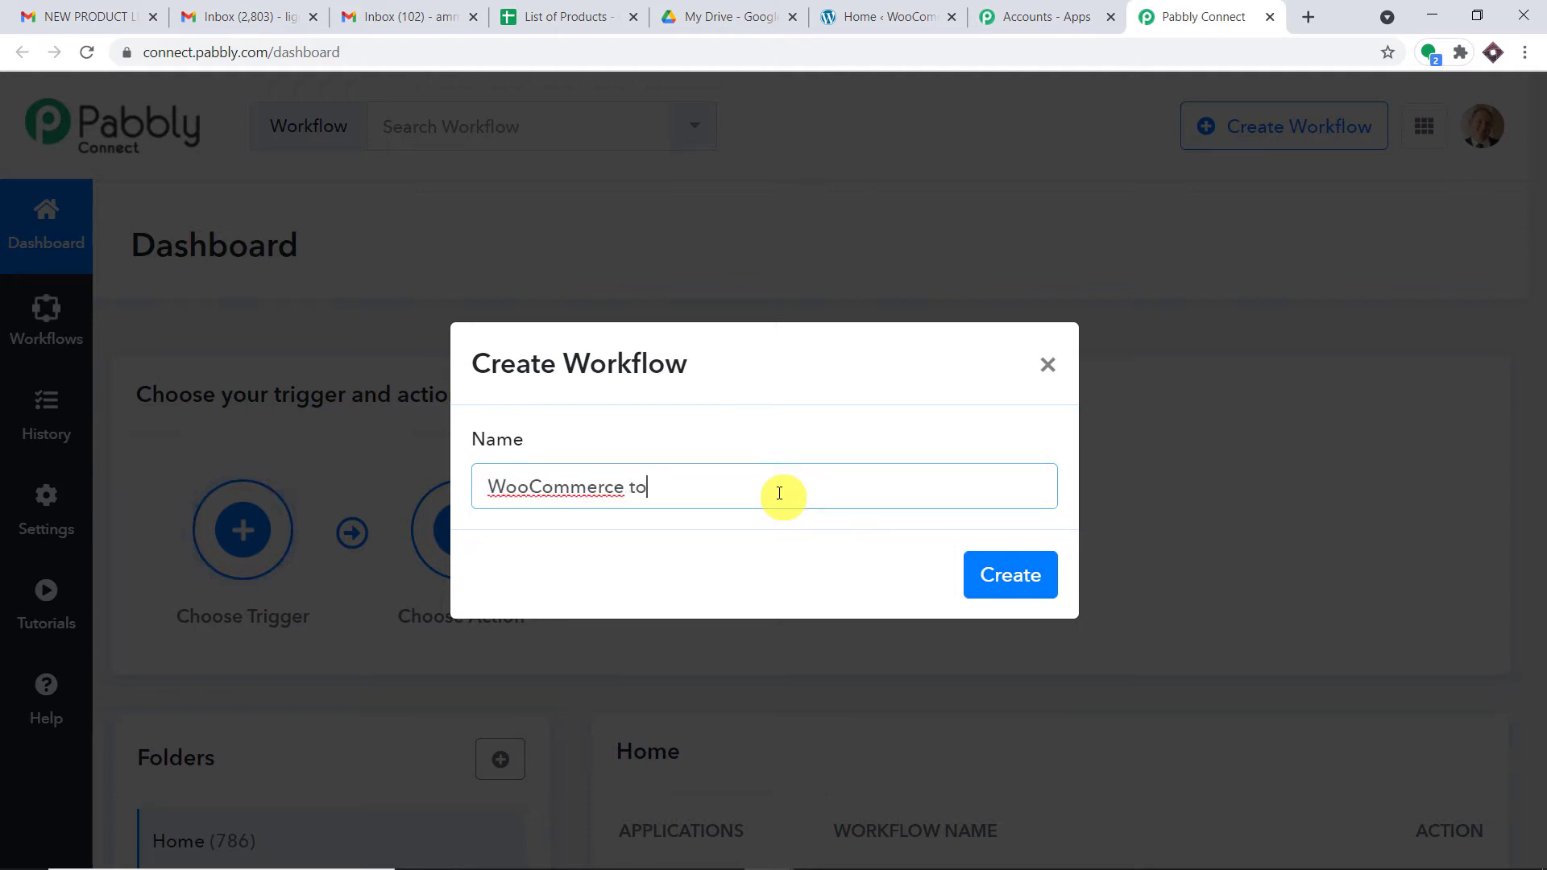
{"action": "type", "text": "e Drive to Gmail"}
{"action": "left_click", "coordinate": [973, 578]}
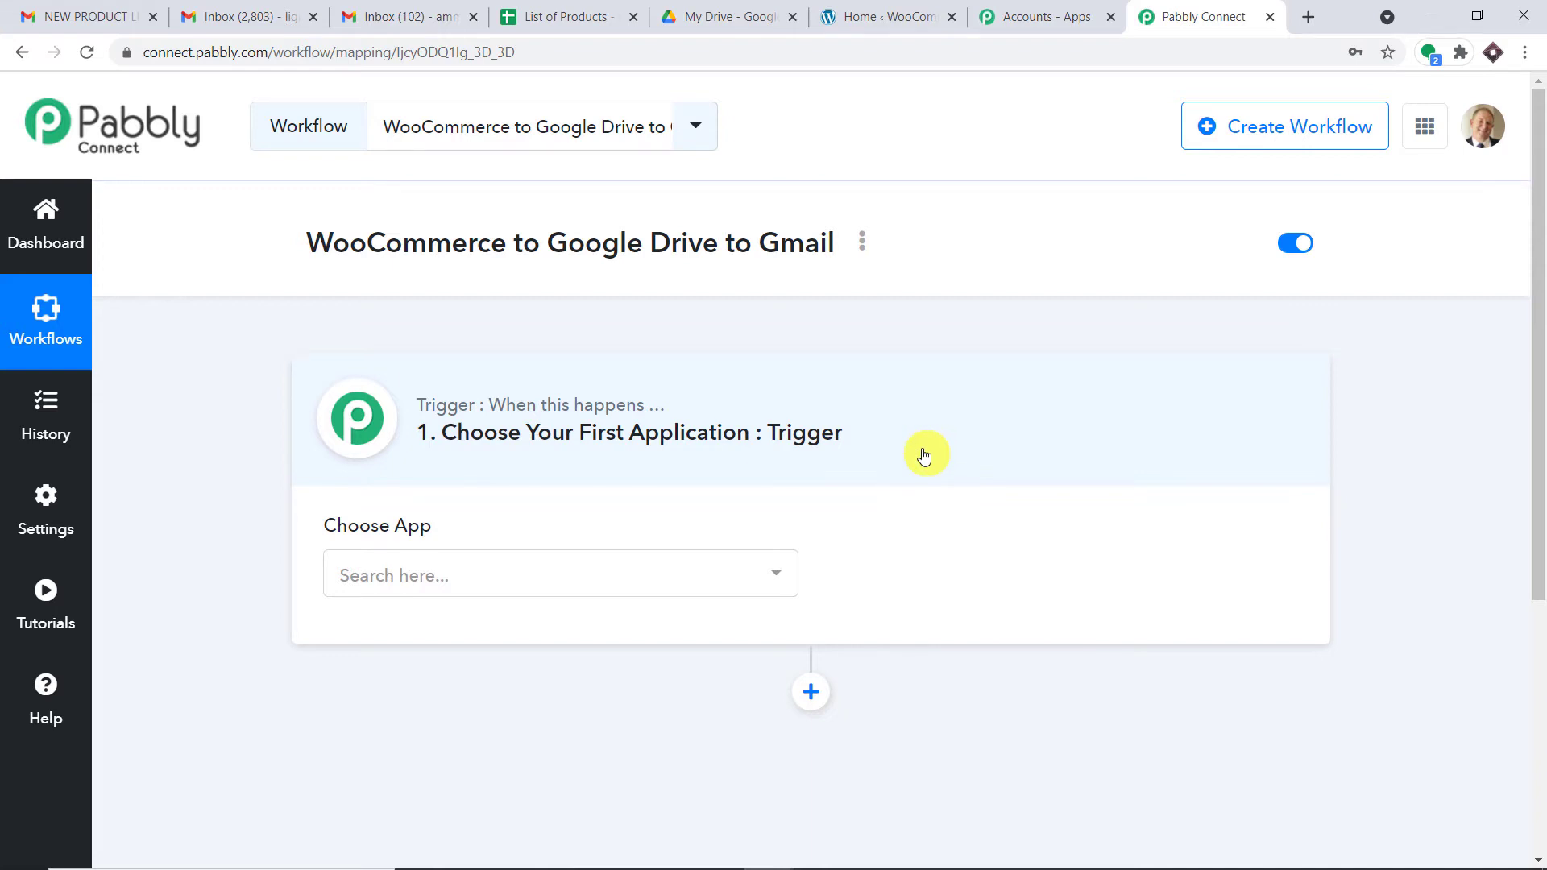
Step: Set the trigger to WooCommerce with the New Customer Created event, declining Chrome's password save
{"action": "left_click", "coordinate": [710, 583]}
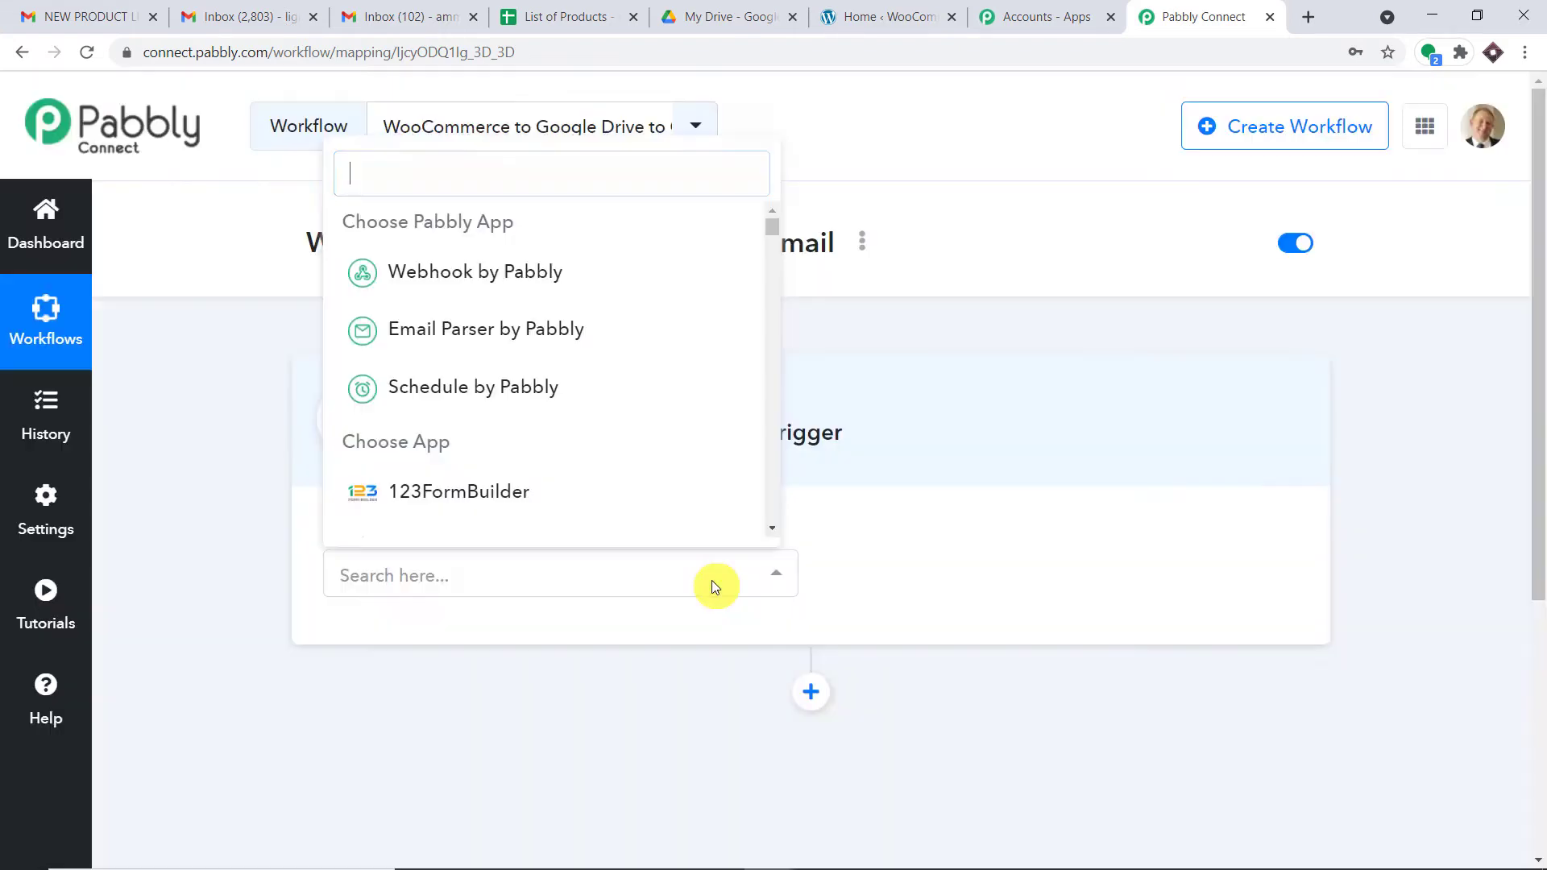
{"action": "type", "text": "wooc"}
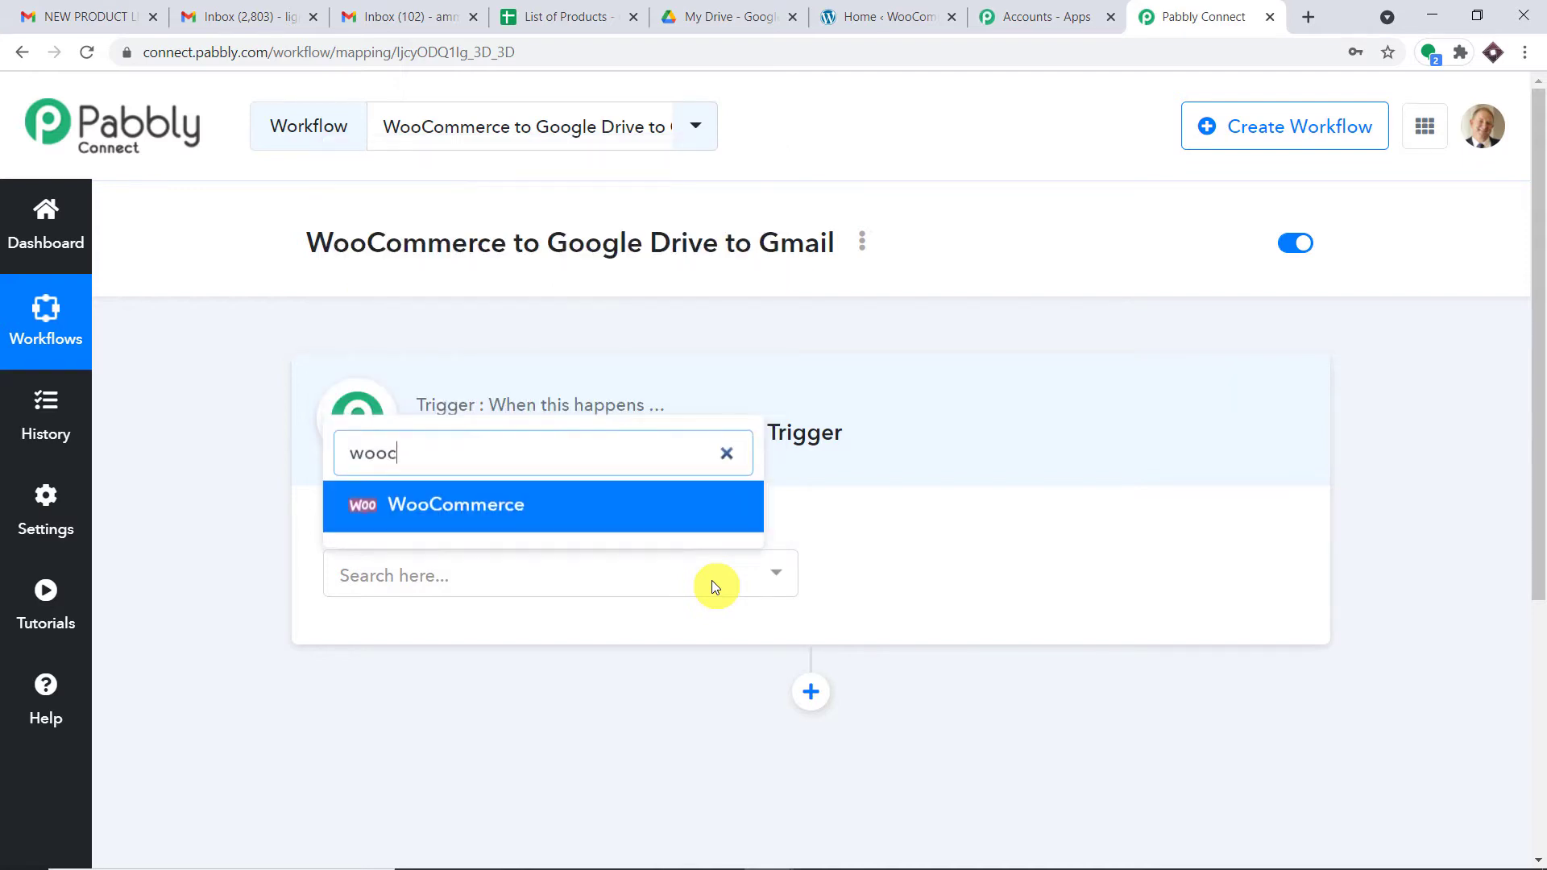
{"action": "left_click", "coordinate": [633, 508]}
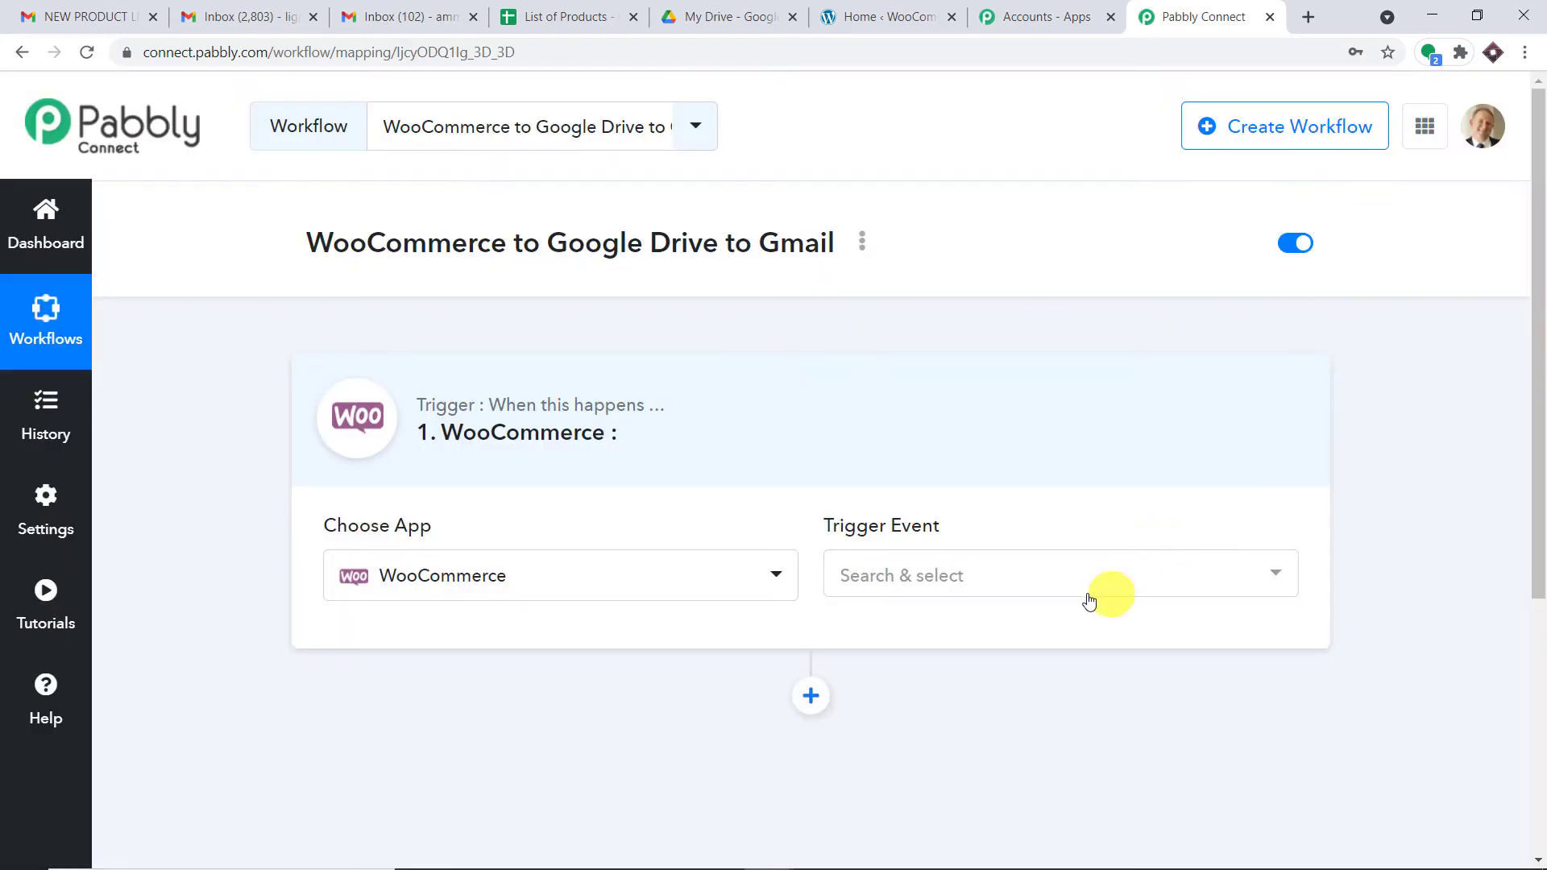
{"action": "left_click", "coordinate": [1055, 587]}
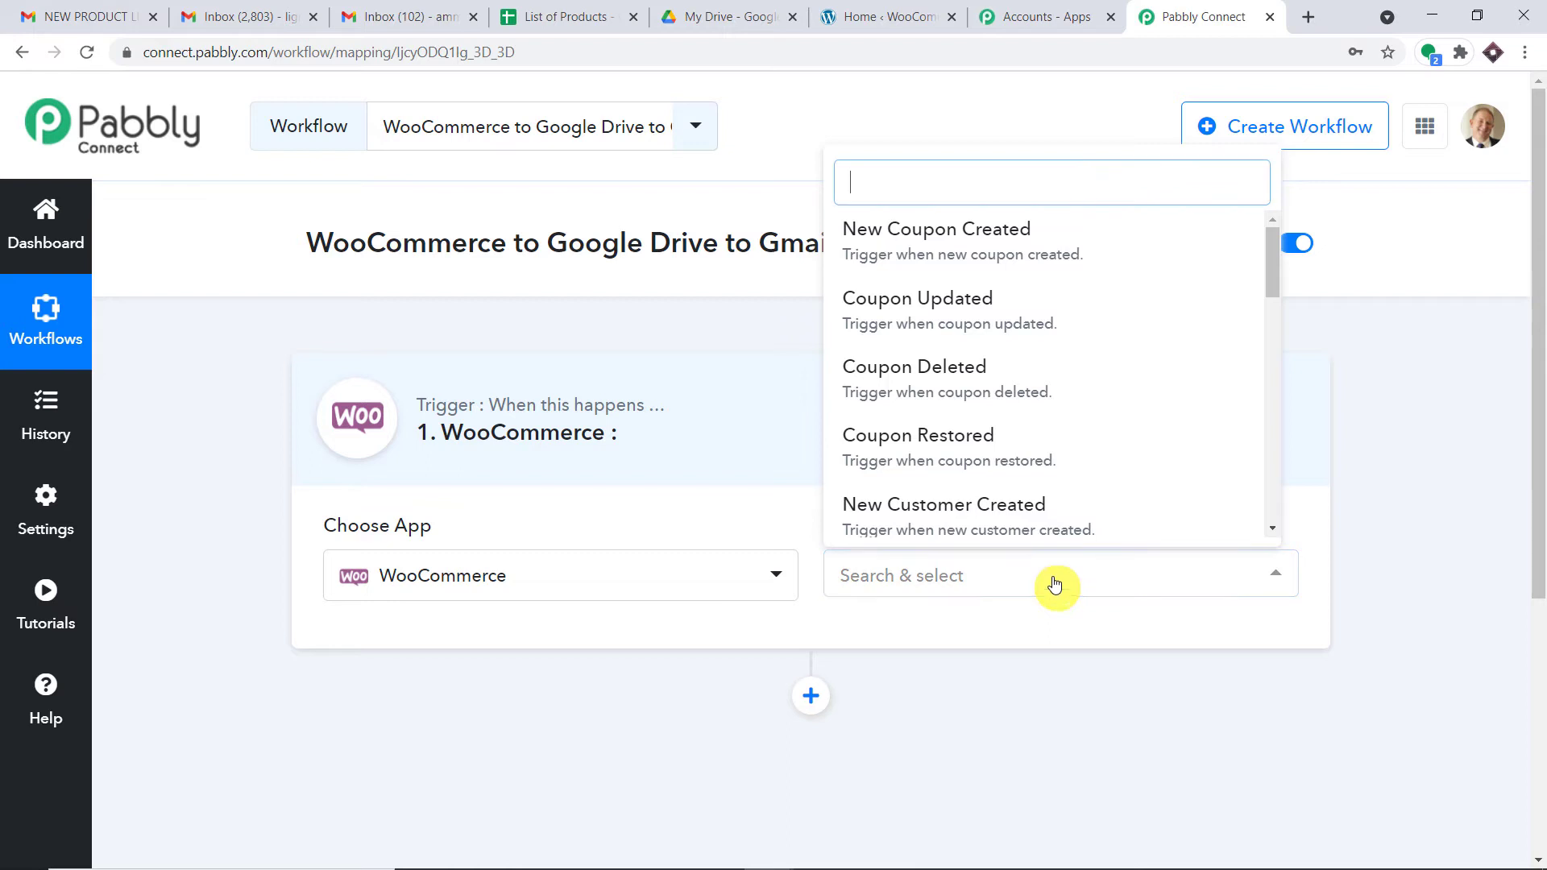
{"action": "type", "text": "cus"}
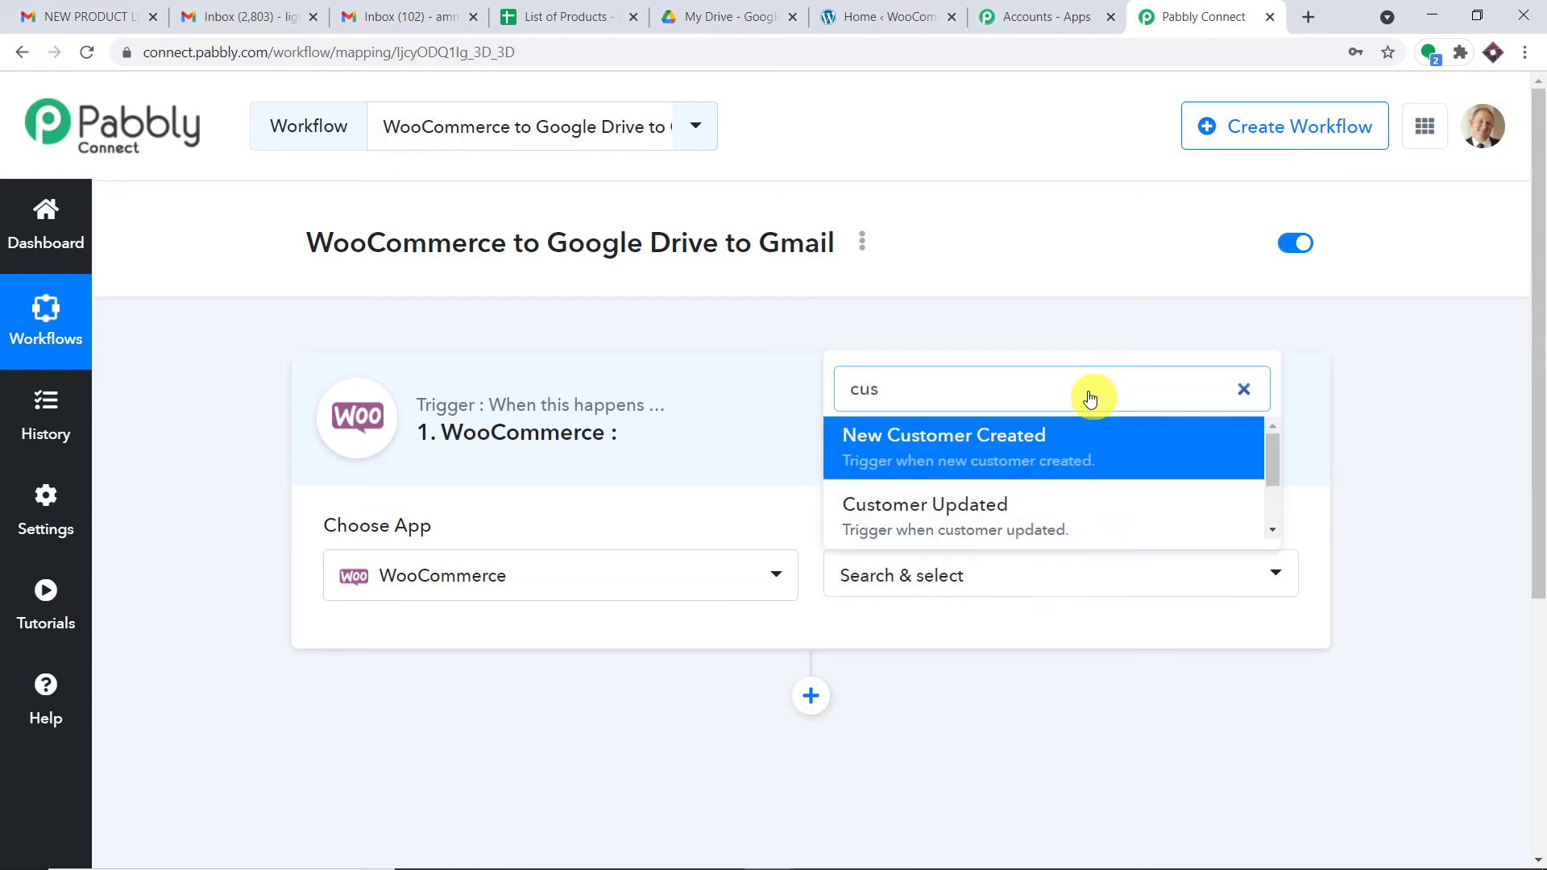
{"action": "left_click", "coordinate": [1063, 438]}
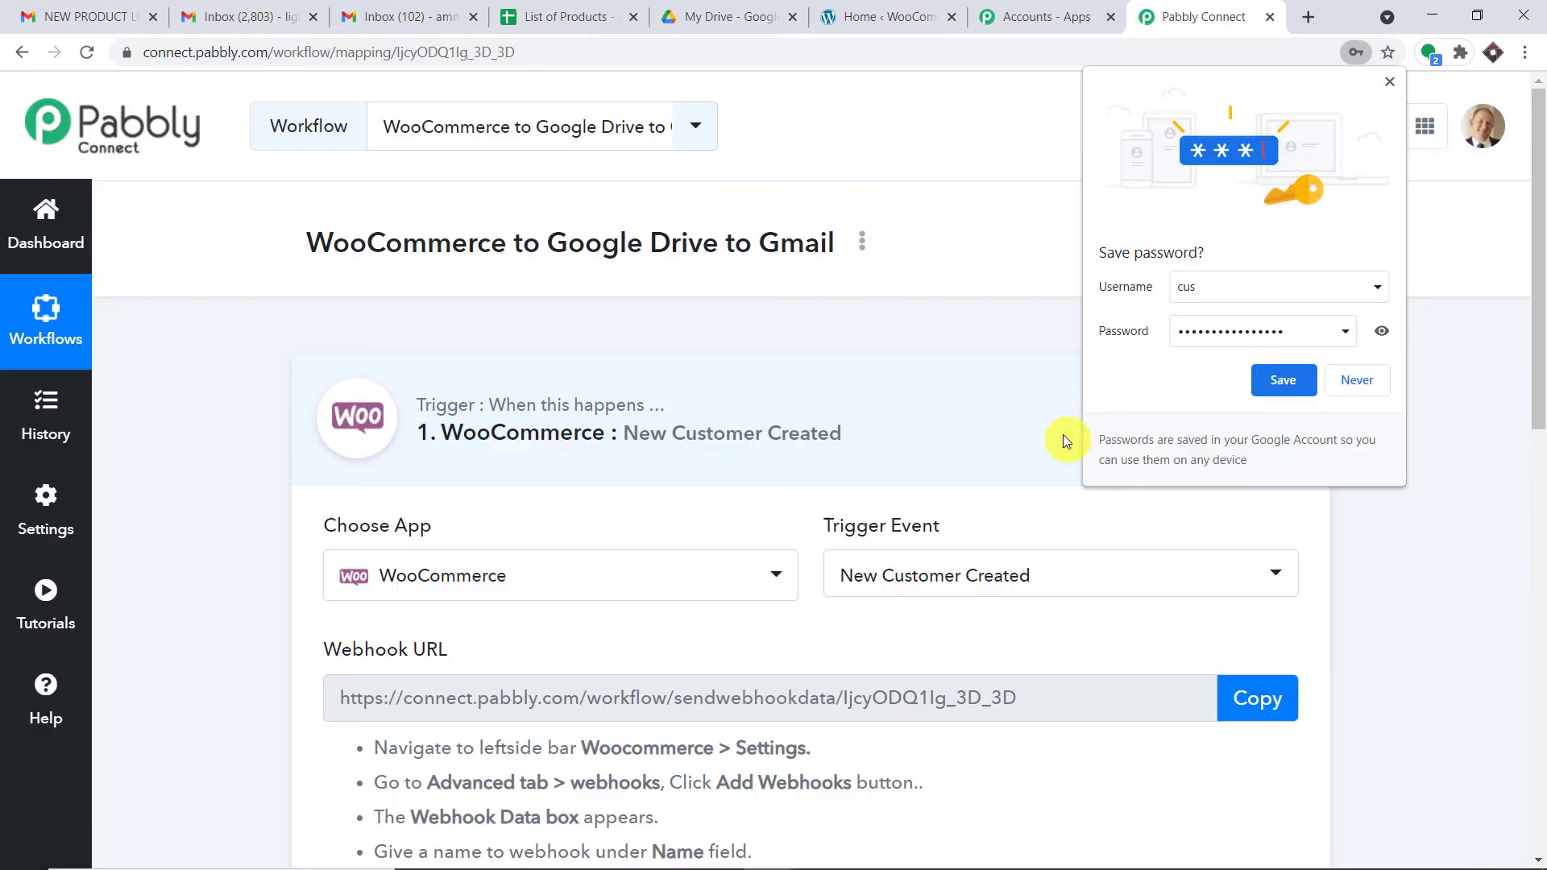
{"action": "left_click", "coordinate": [1365, 385]}
Step: Review the trigger event list and the Pabbly help forum, then return to trigger setup
{"action": "scroll", "coordinate": [1083, 372], "scroll_direction": "down", "scroll_amount": 2}
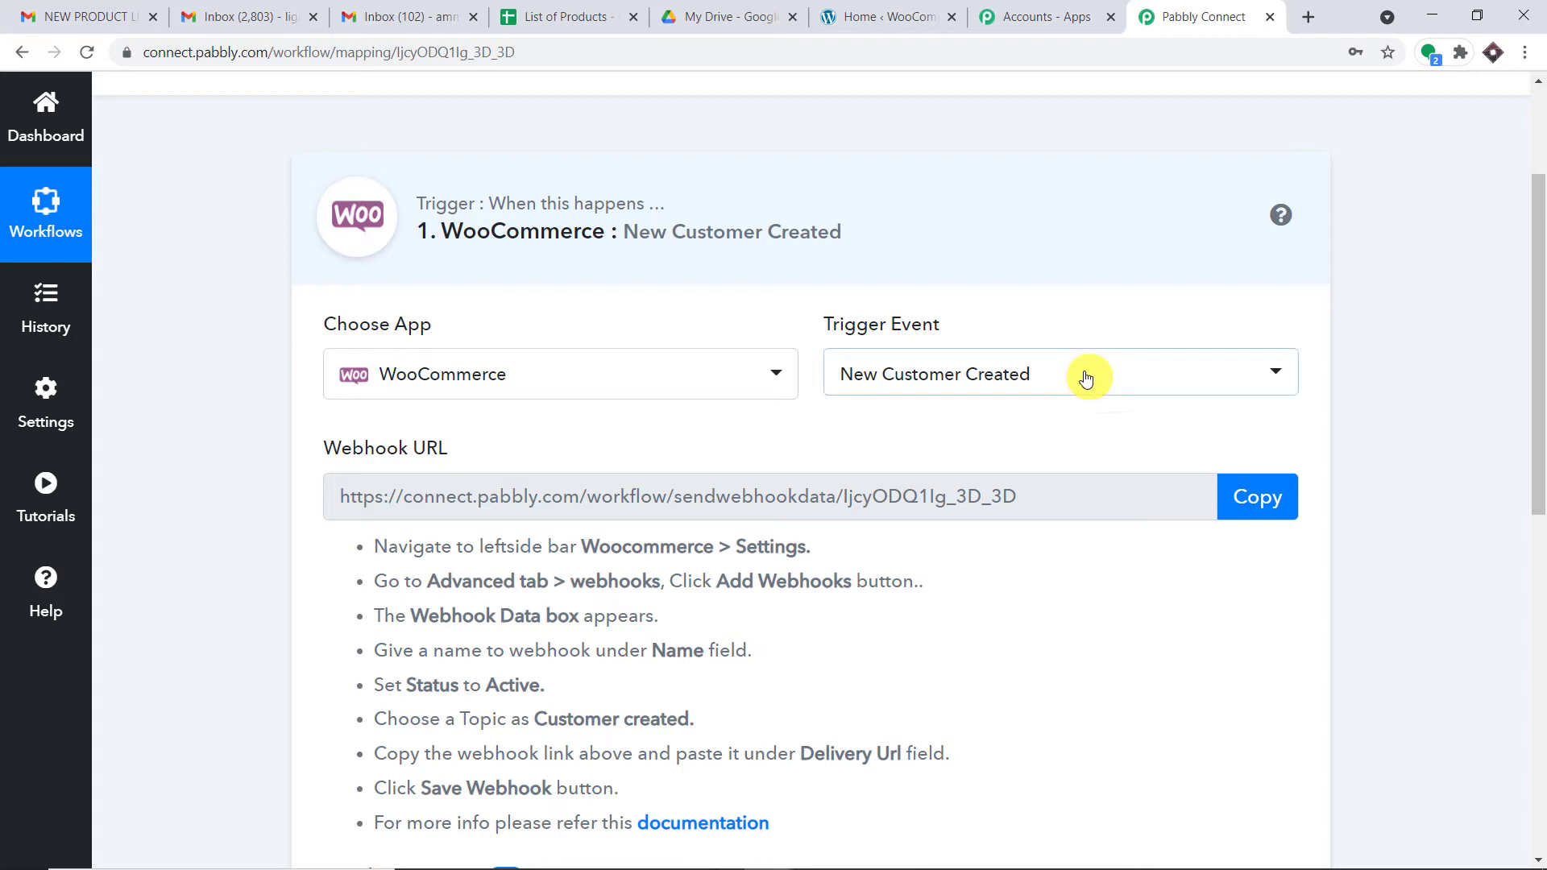
{"action": "left_click", "coordinate": [1085, 377]}
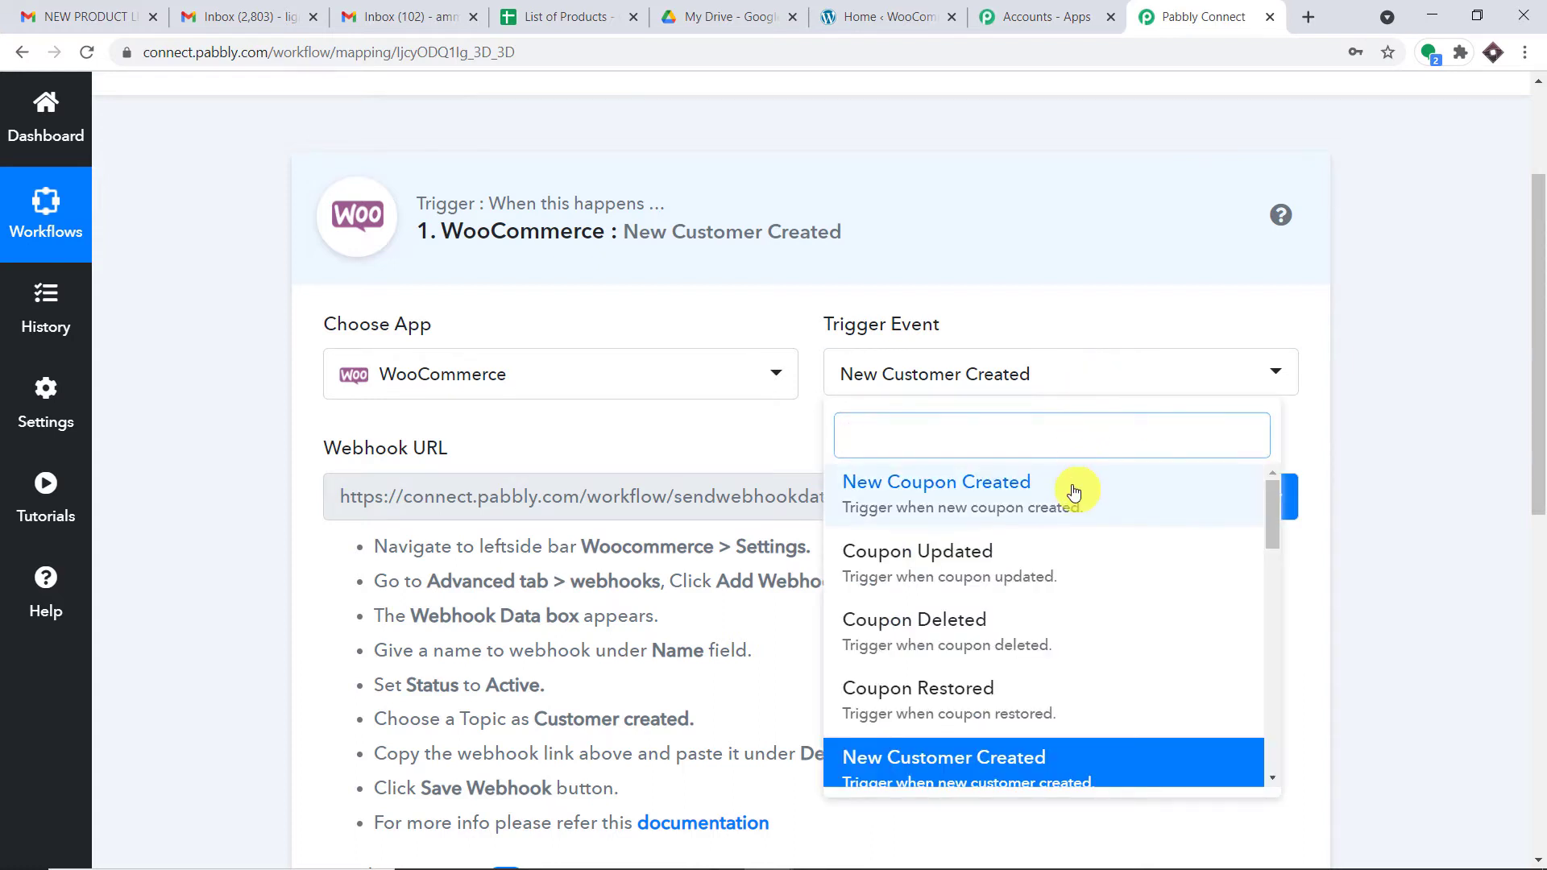
{"action": "scroll", "coordinate": [1077, 494], "scroll_direction": "down", "scroll_amount": 5}
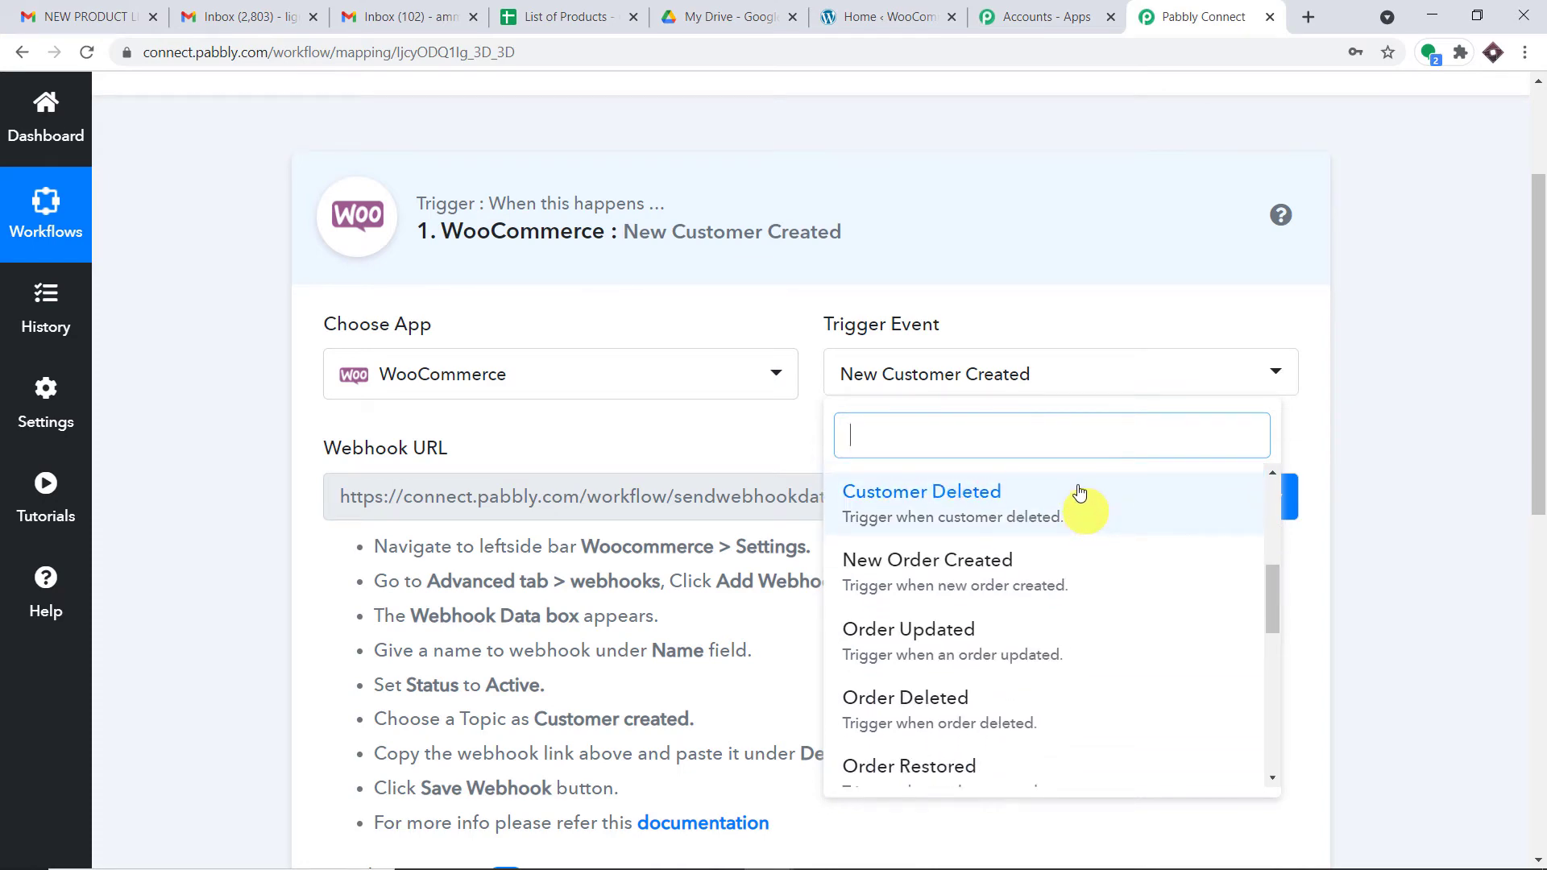
{"action": "left_click", "coordinate": [49, 592]}
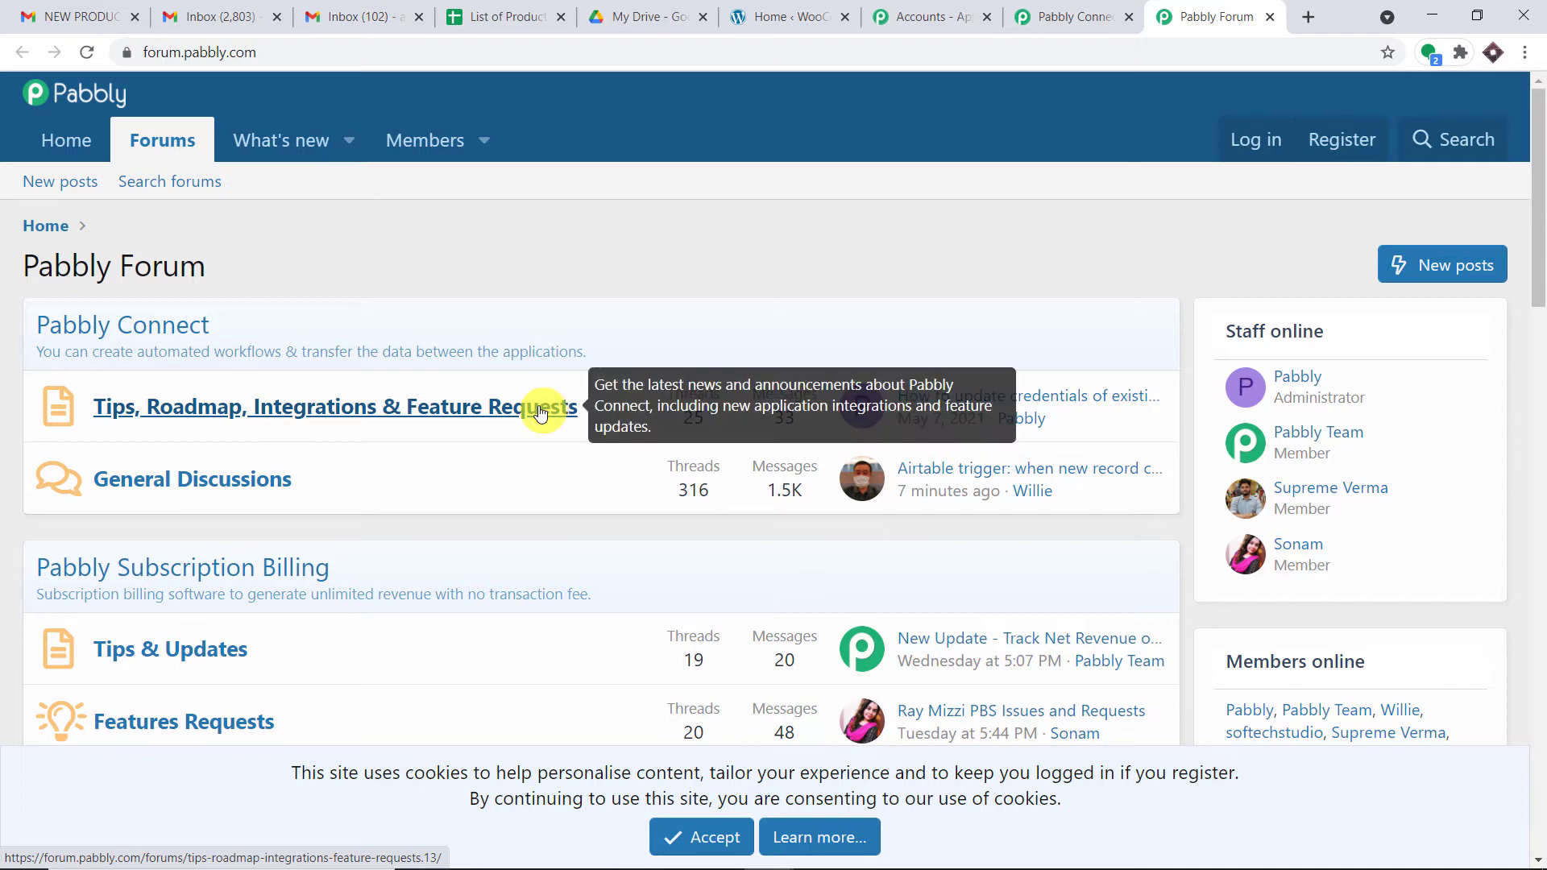
{"action": "left_click", "coordinate": [1073, 16]}
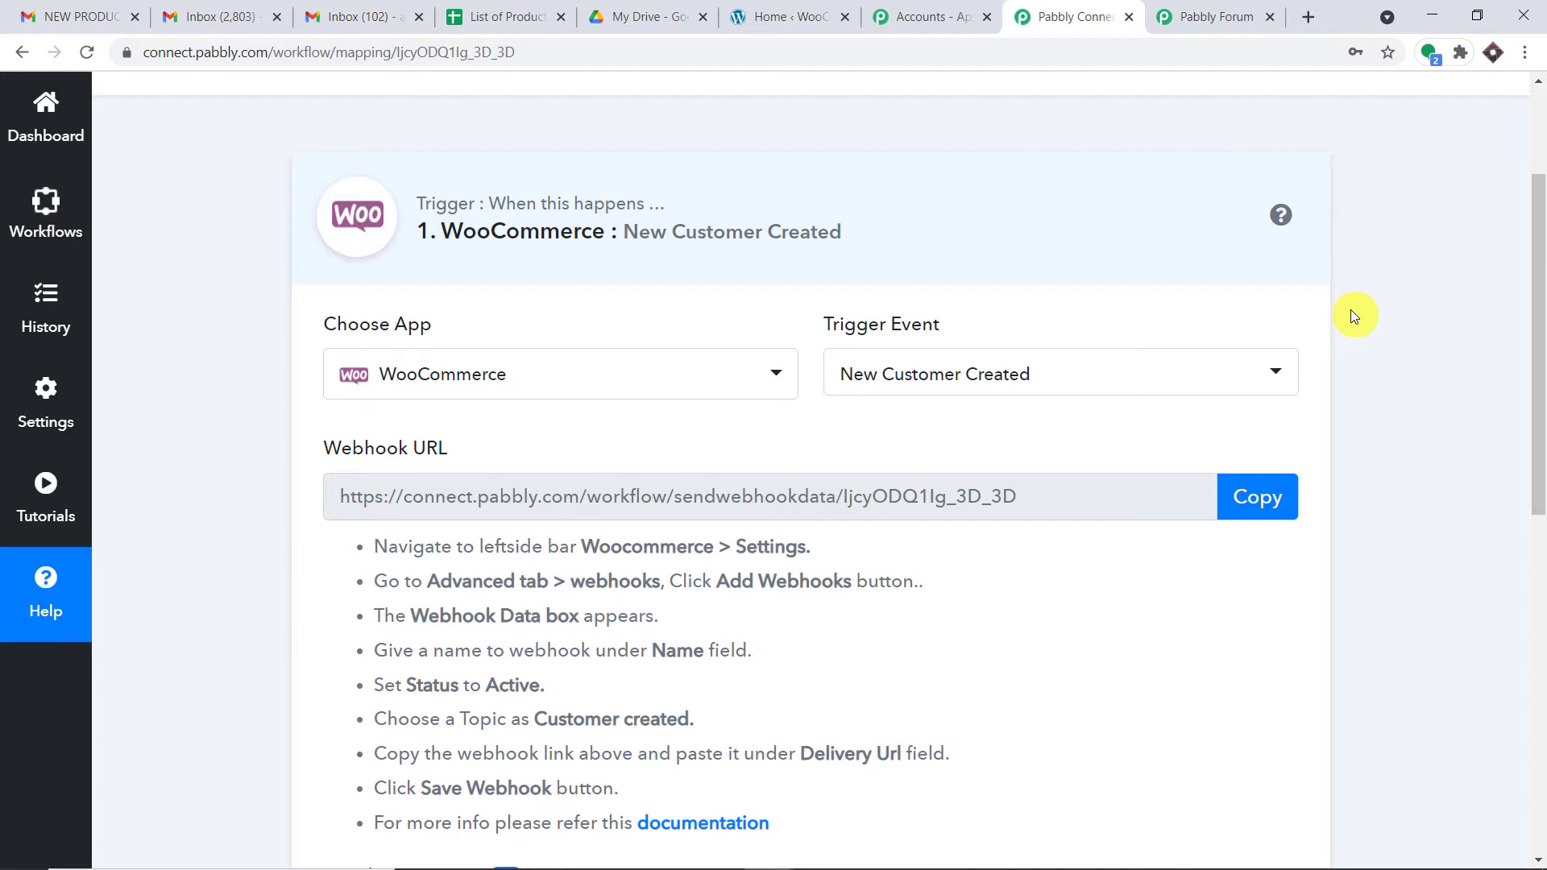
Step: Open WooCommerce Settings in a new tab from the WordPress admin dashboard
{"action": "left_click", "coordinate": [794, 8]}
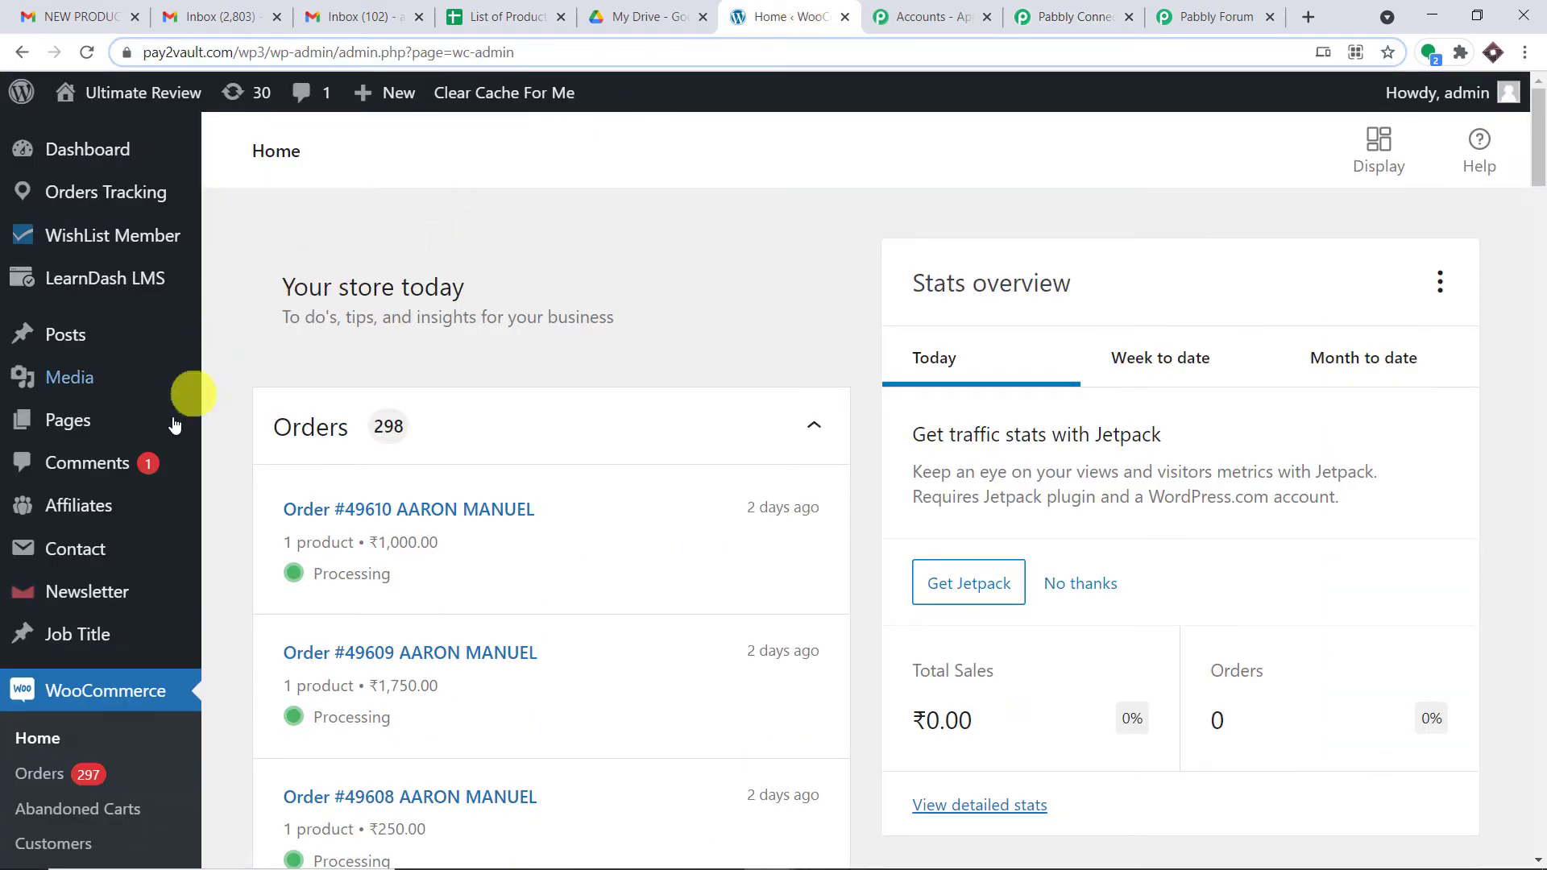
{"action": "scroll", "coordinate": [218, 604], "scroll_direction": "down", "scroll_amount": 3}
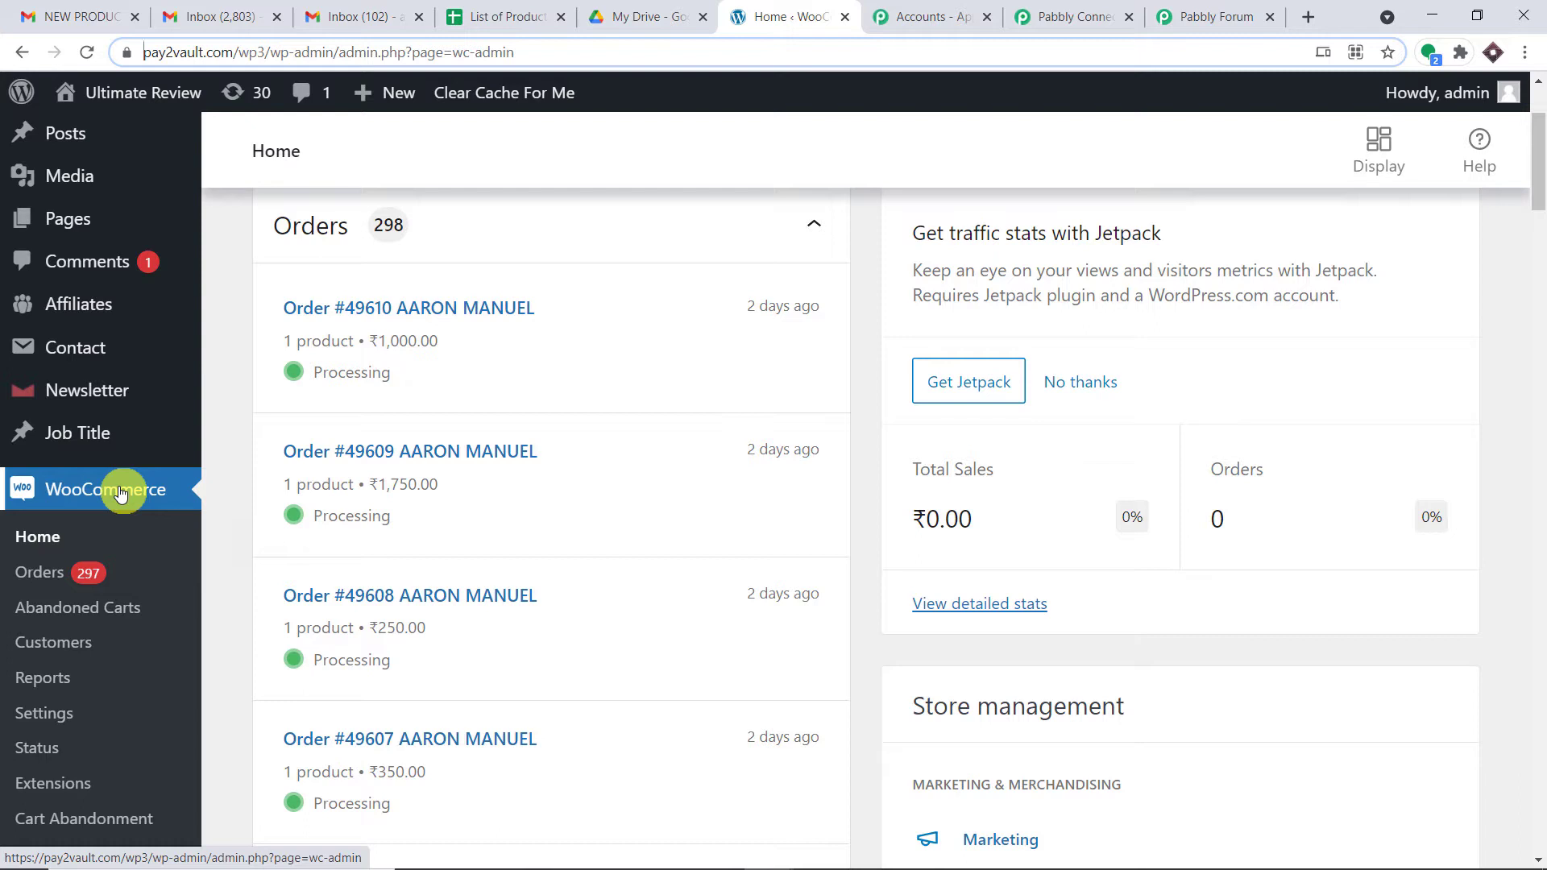
{"action": "left_click", "coordinate": [46, 716]}
{"action": "right_click", "coordinate": [46, 715]}
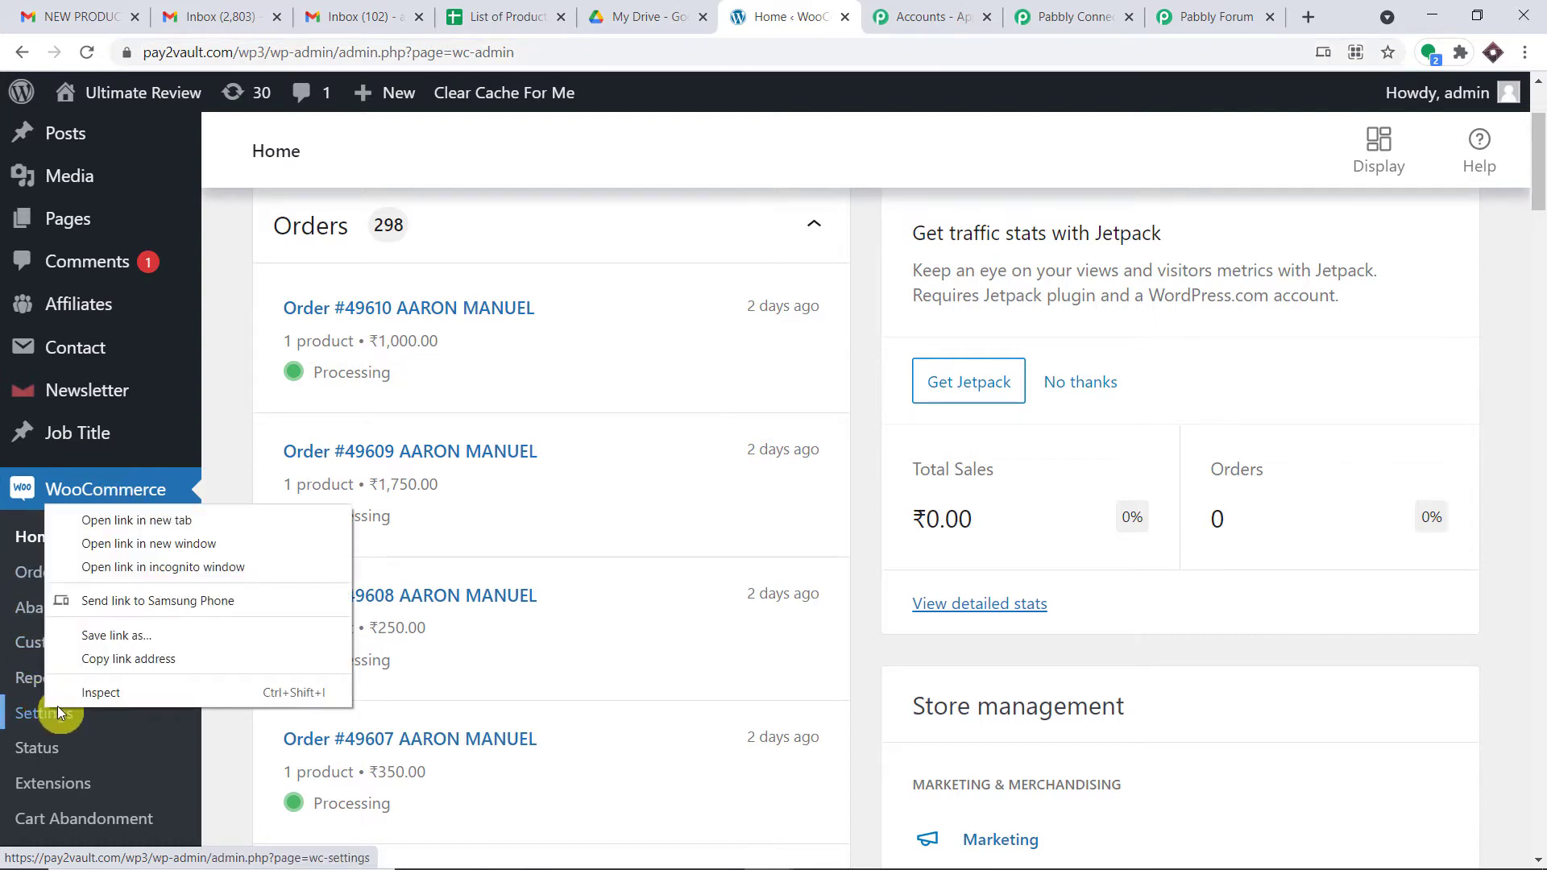
{"action": "left_click", "coordinate": [168, 524]}
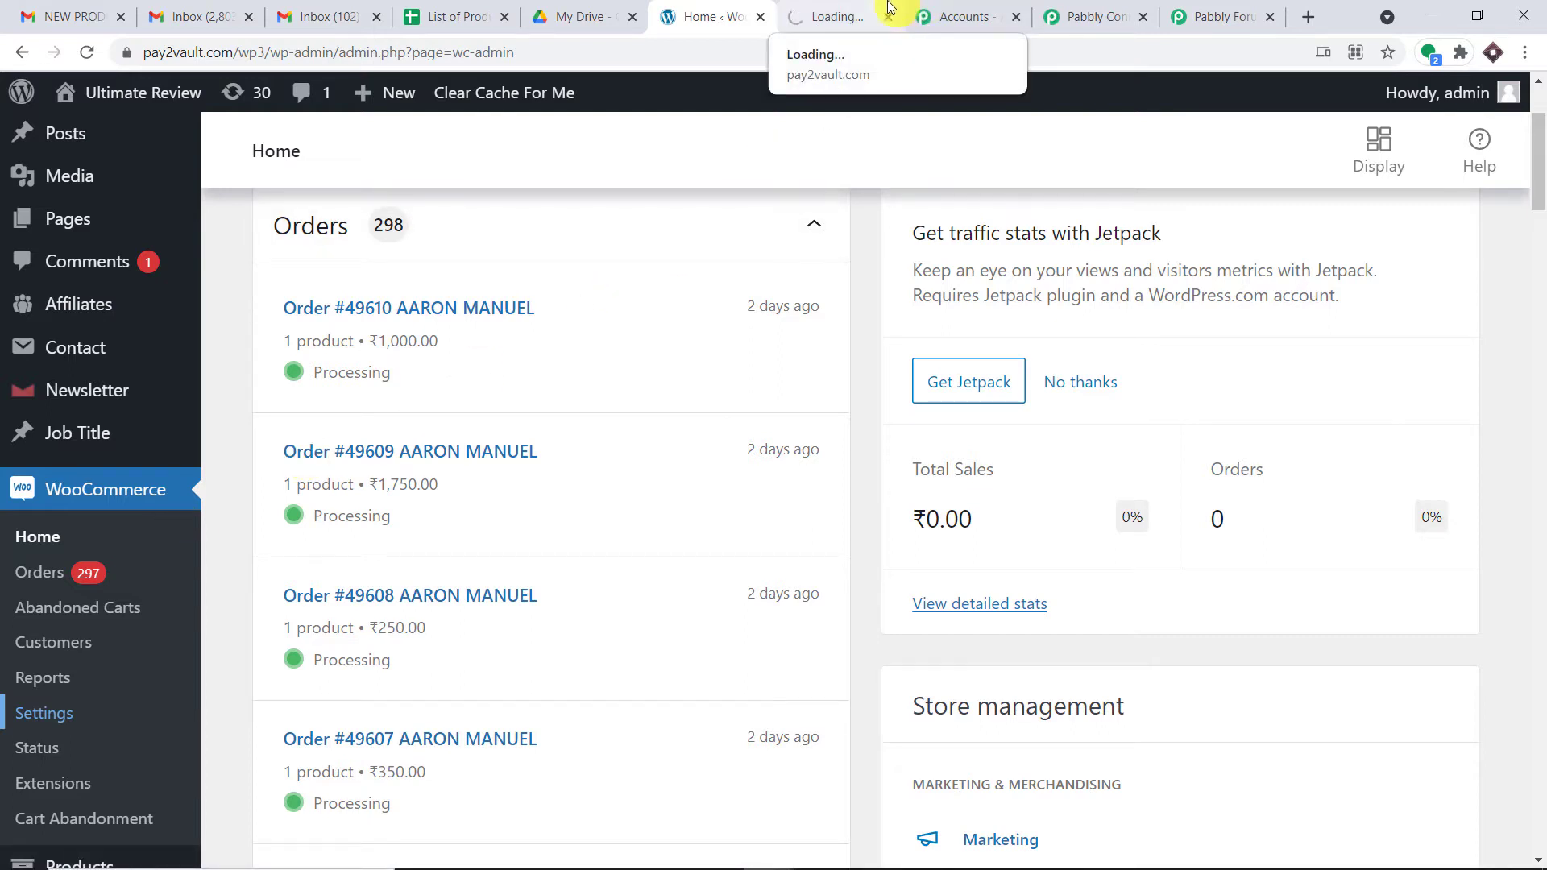
{"action": "left_click", "coordinate": [875, 7]}
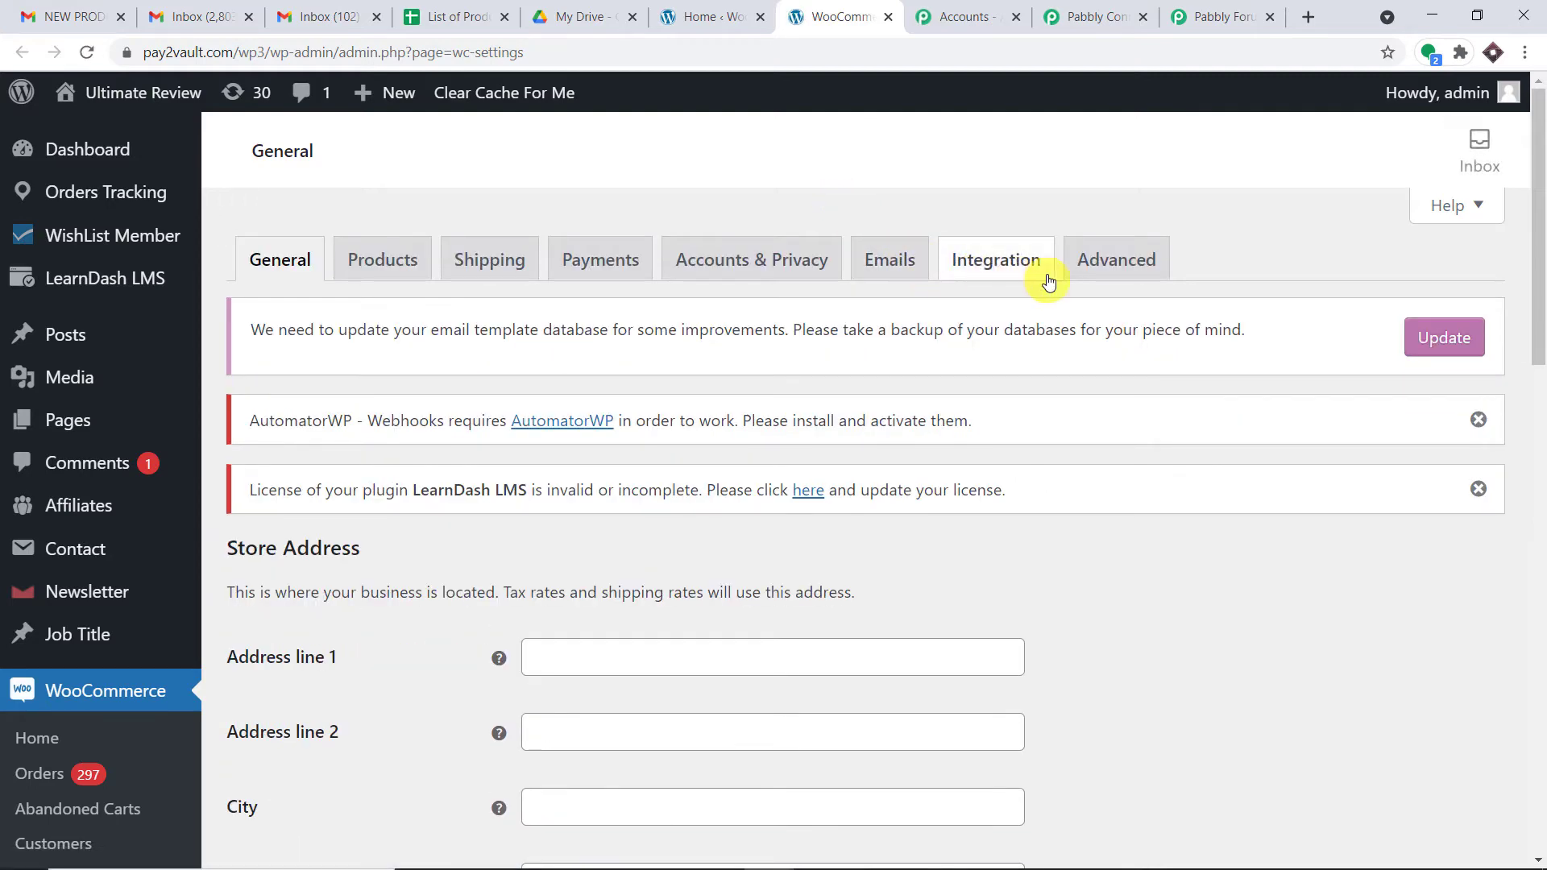
Step: Go to the Advanced settings and display the Webhooks list
{"action": "left_click", "coordinate": [1151, 266]}
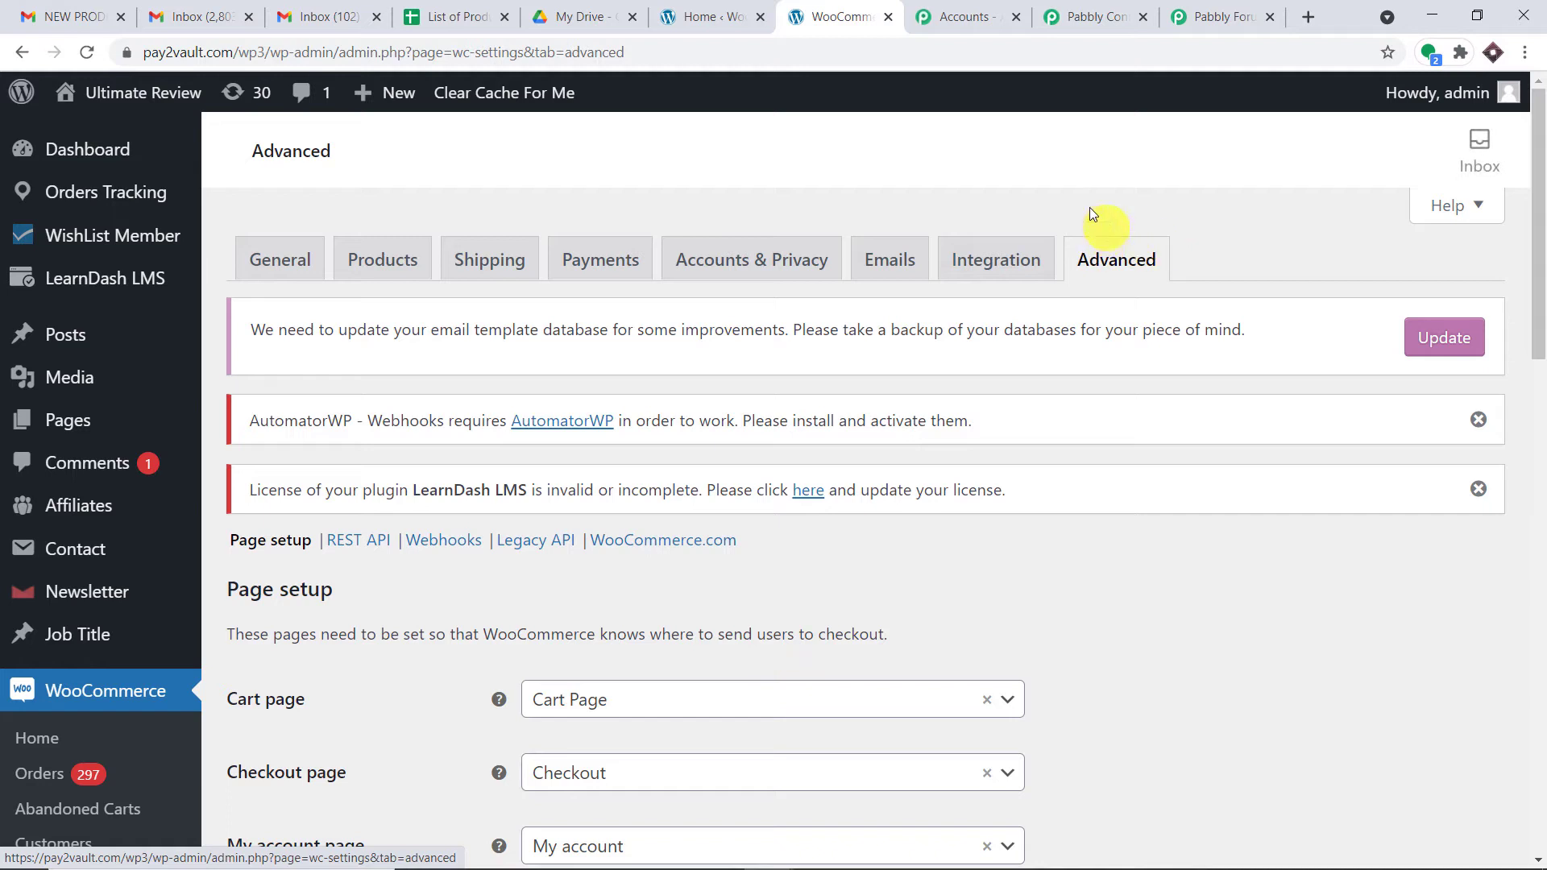
{"action": "left_click", "coordinate": [444, 543]}
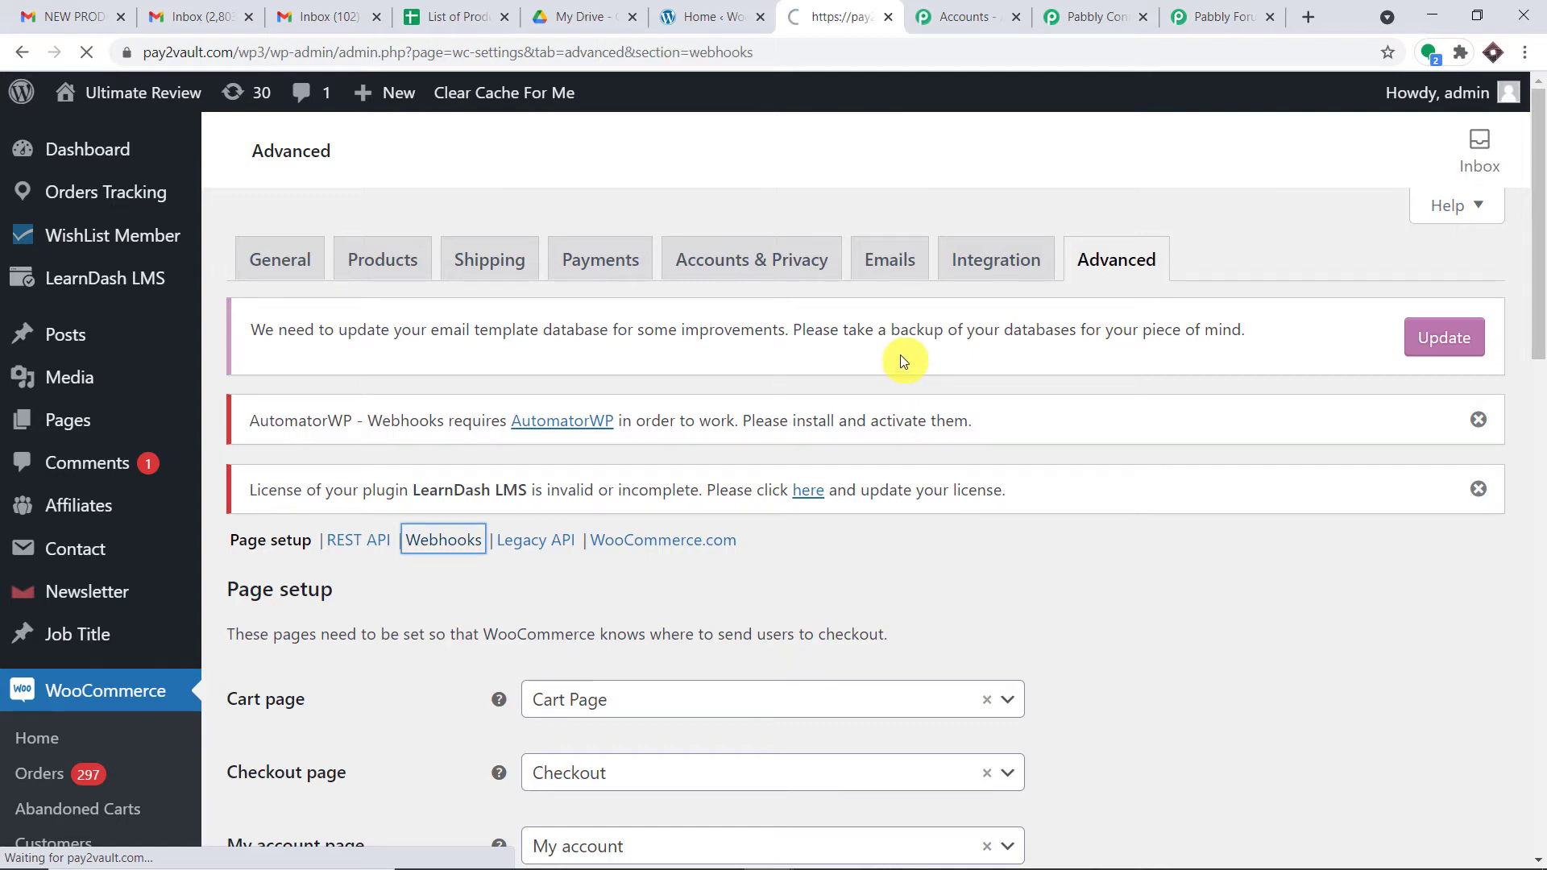
{"action": "scroll", "coordinate": [862, 419], "scroll_direction": "down", "scroll_amount": 6}
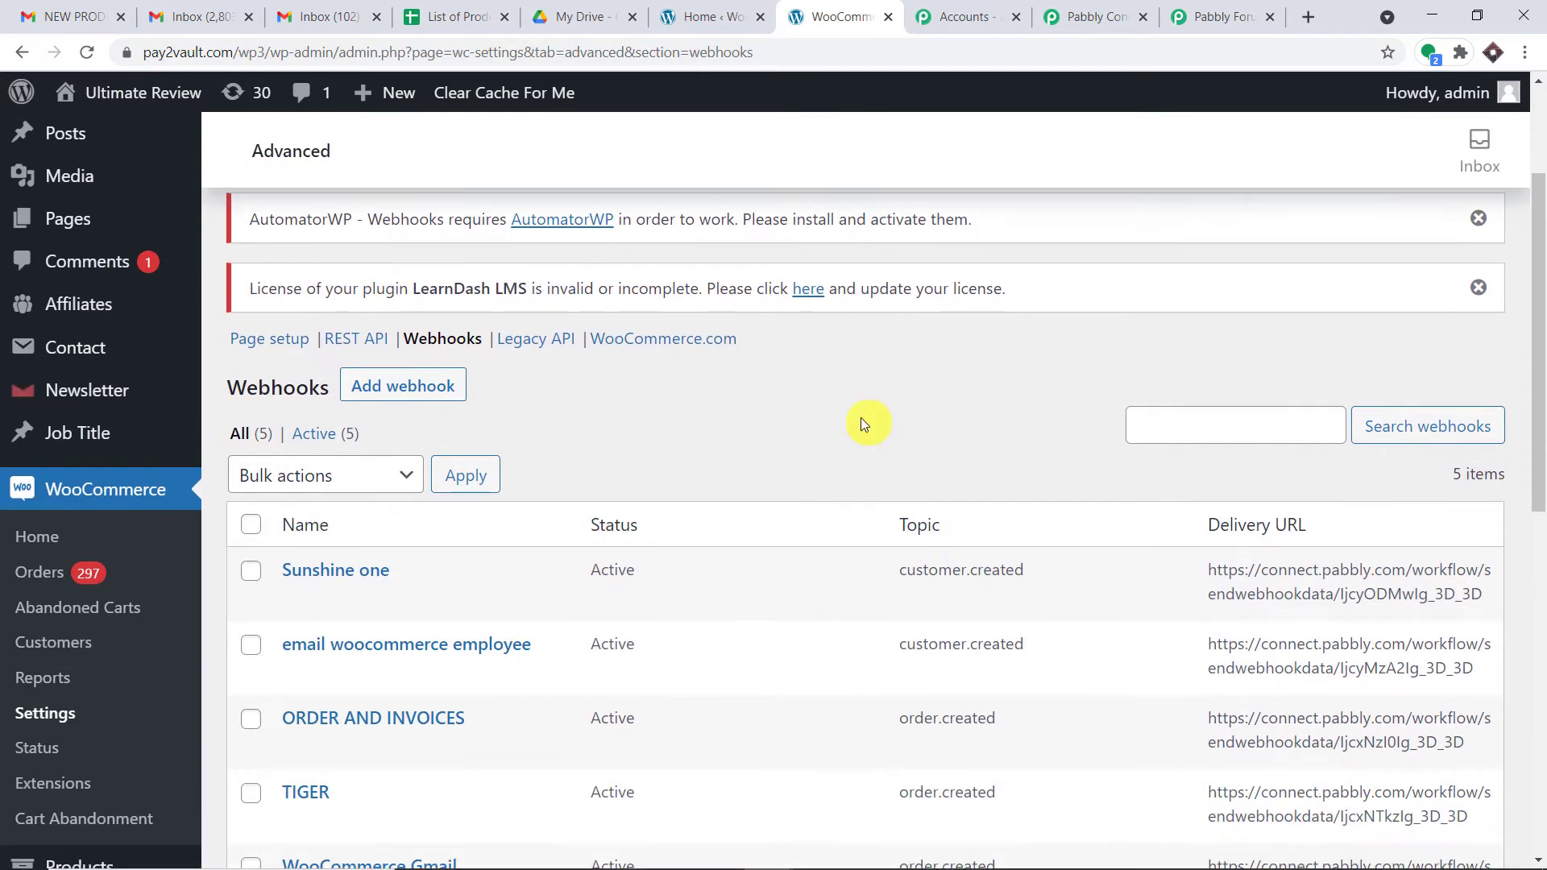
{"action": "scroll", "coordinate": [850, 431], "scroll_direction": "up", "scroll_amount": 3}
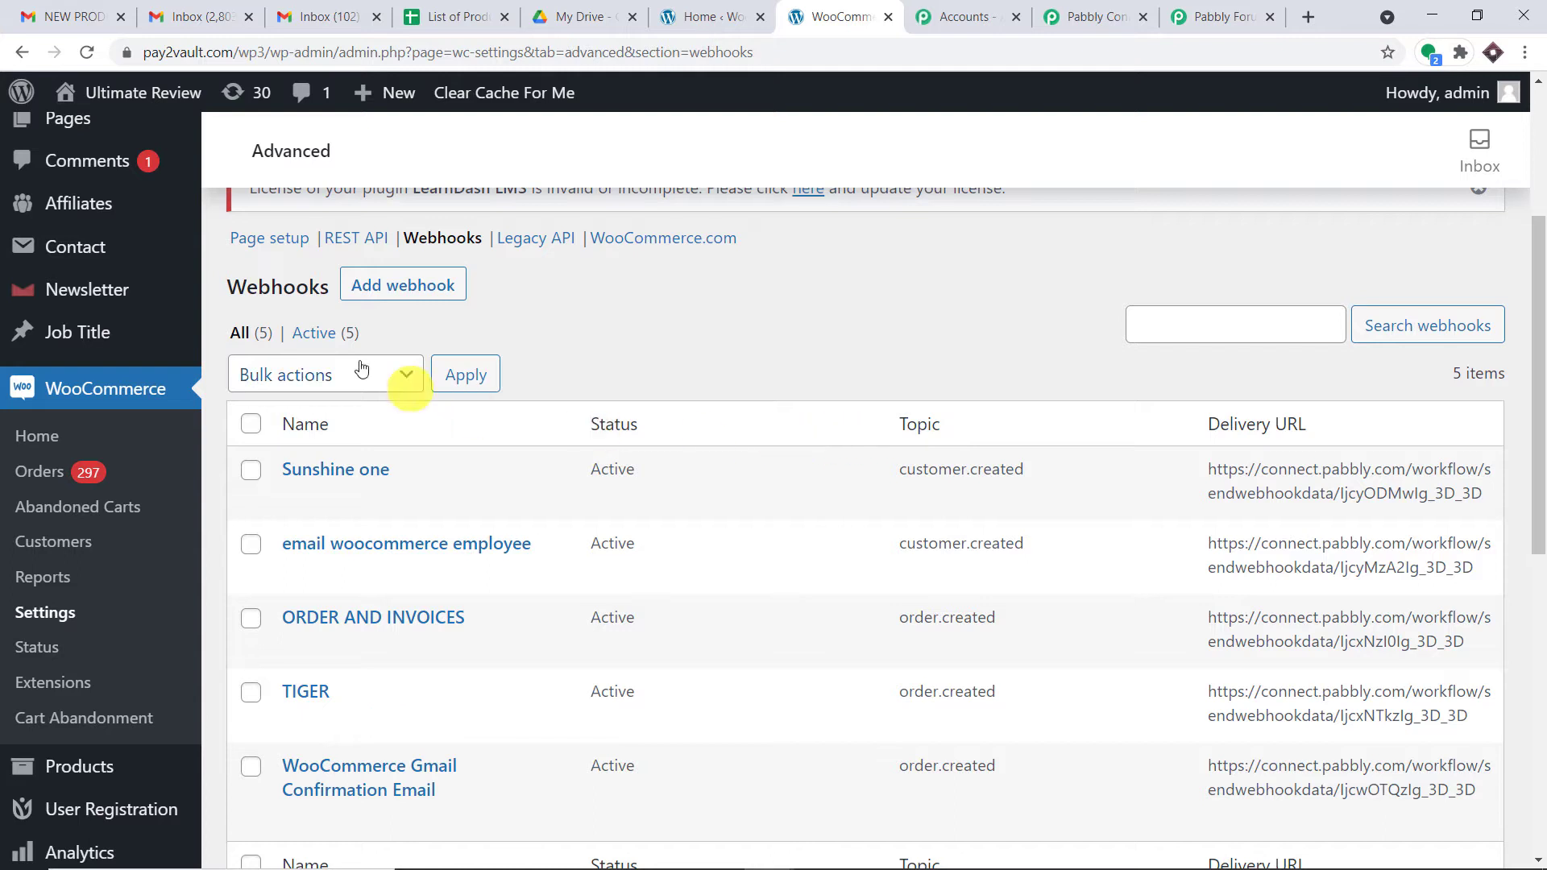
{"action": "scroll", "coordinate": [456, 354], "scroll_direction": "up", "scroll_amount": 1}
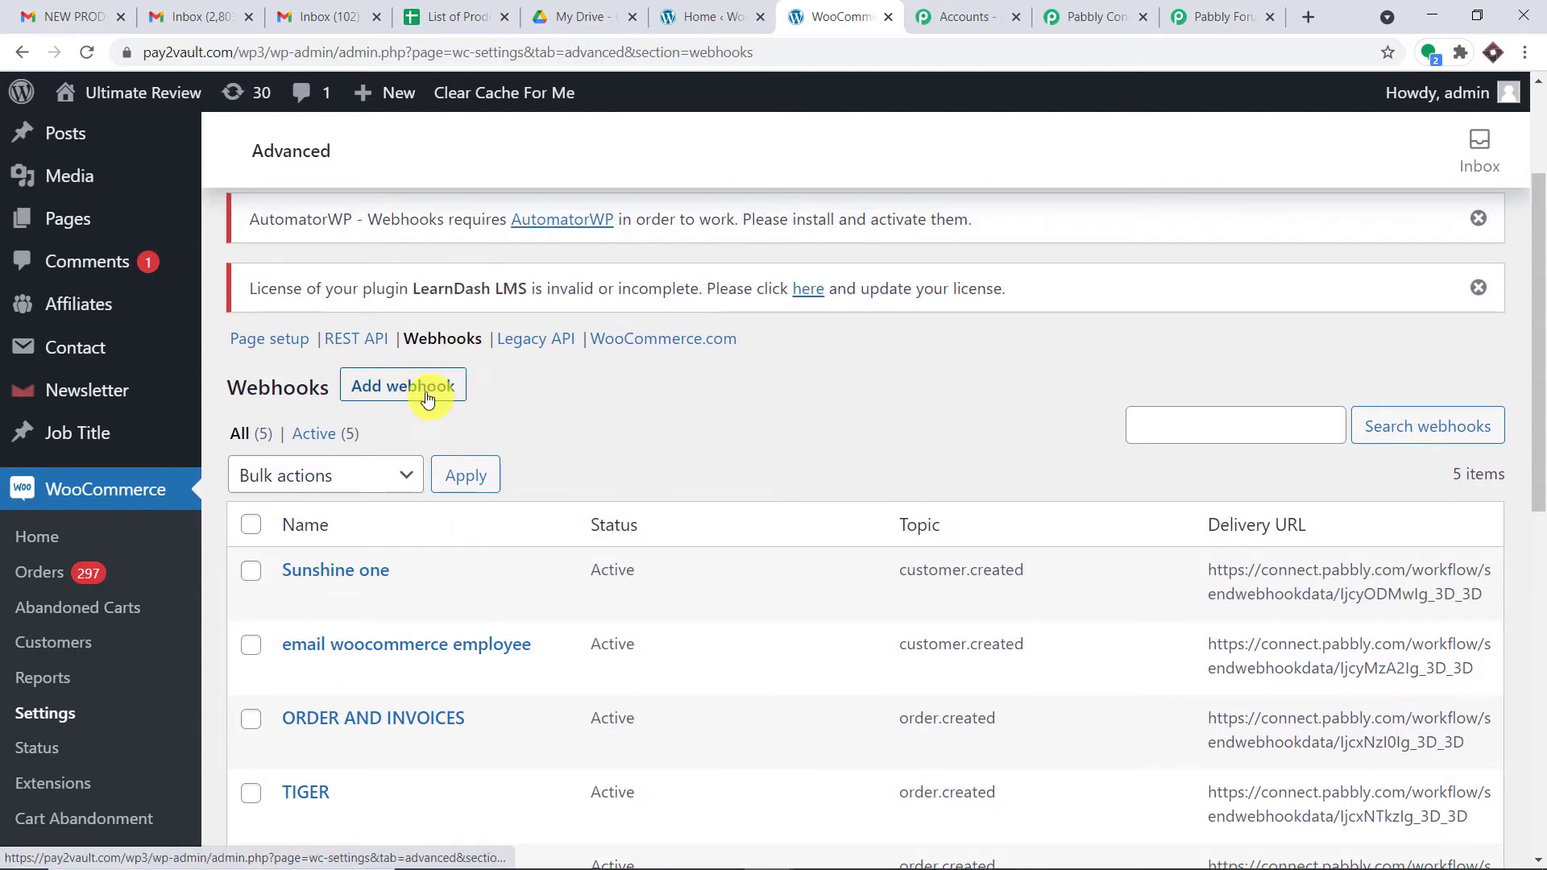
Step: Add a new webhook named 'WooCommerce New Customer'
{"action": "left_click", "coordinate": [427, 400]}
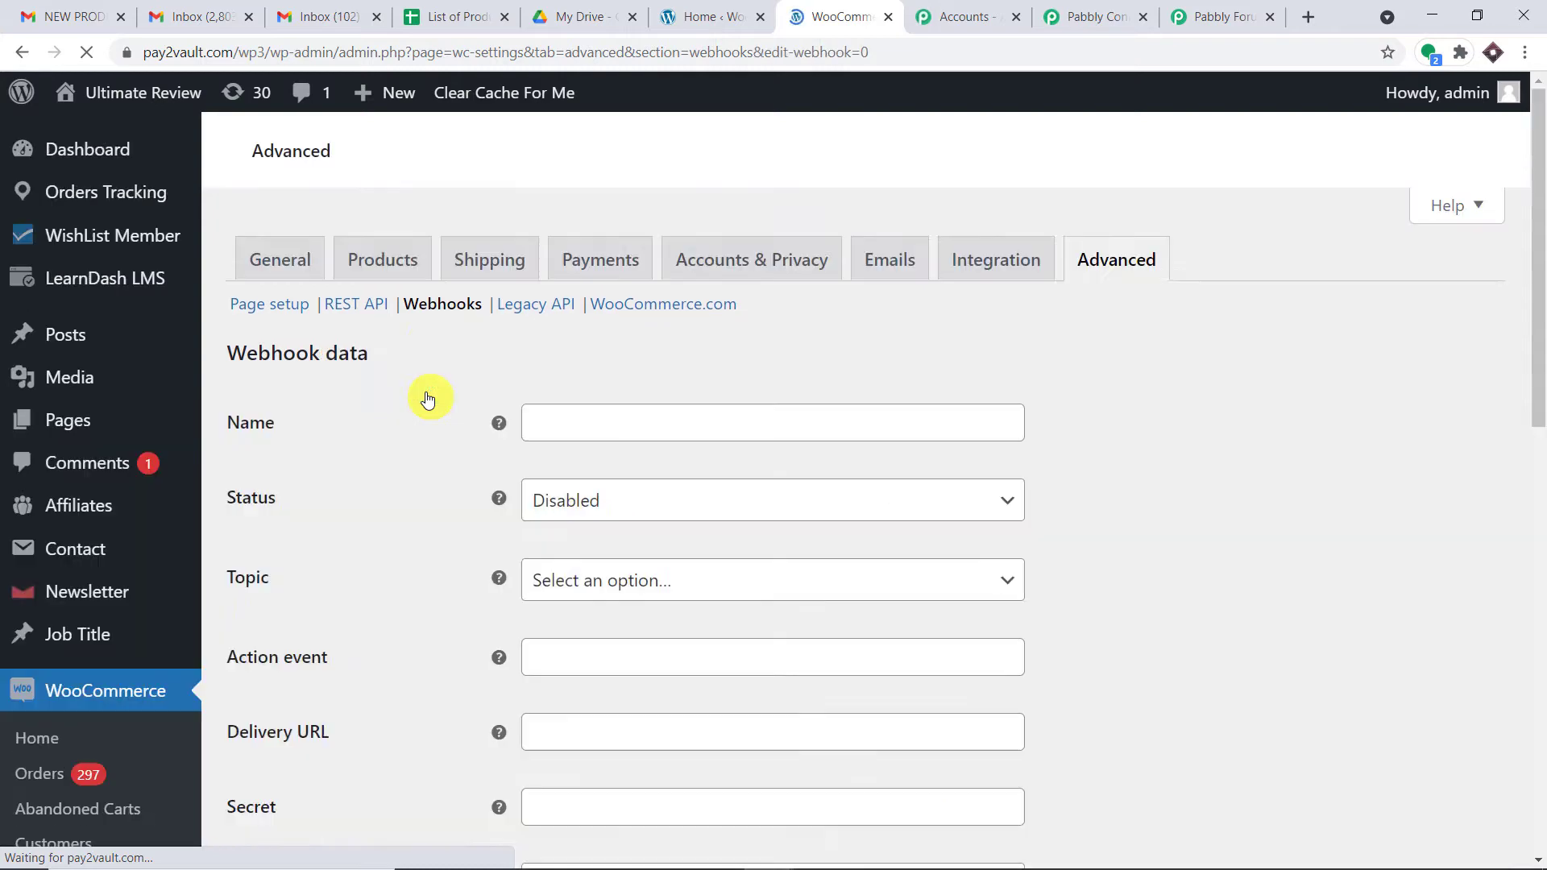
{"action": "scroll", "coordinate": [568, 423], "scroll_direction": "down", "scroll_amount": 3}
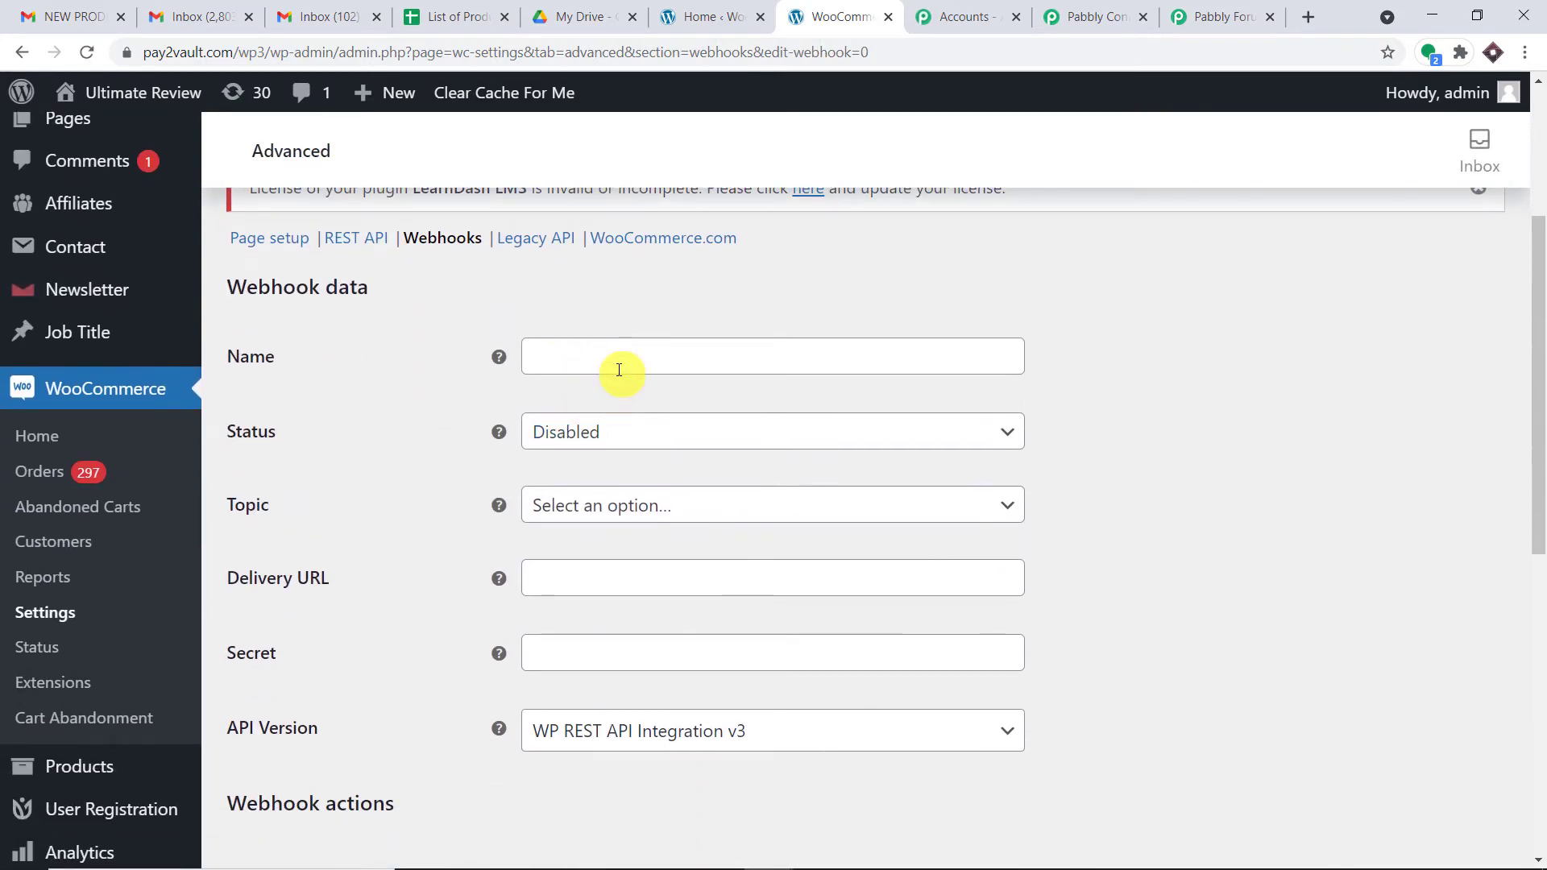
{"action": "left_click", "coordinate": [626, 357]}
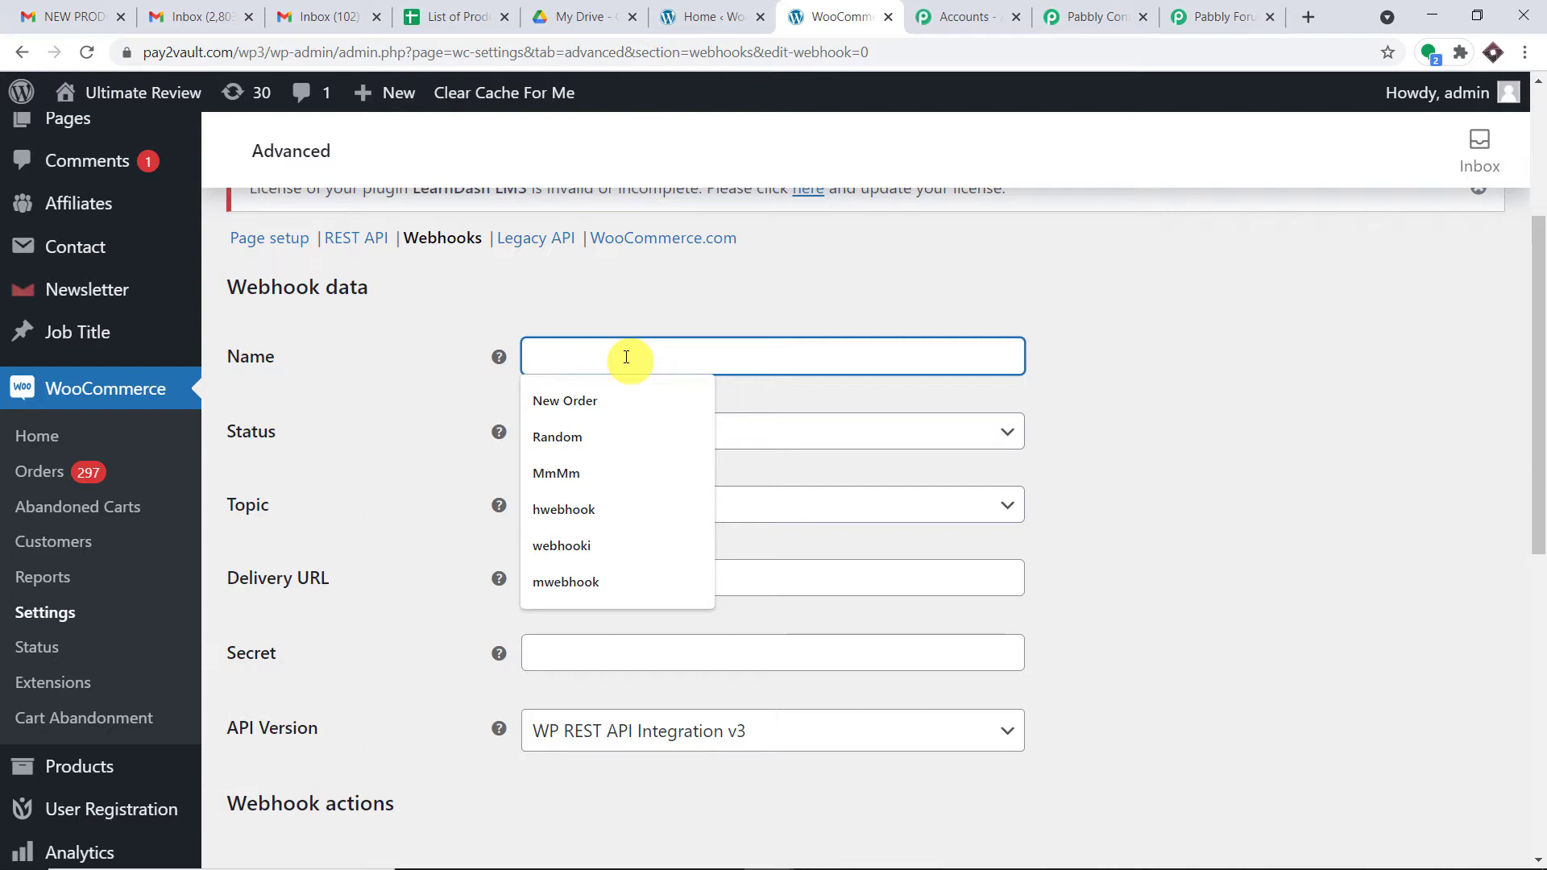
{"action": "type", "text": "WooCom"}
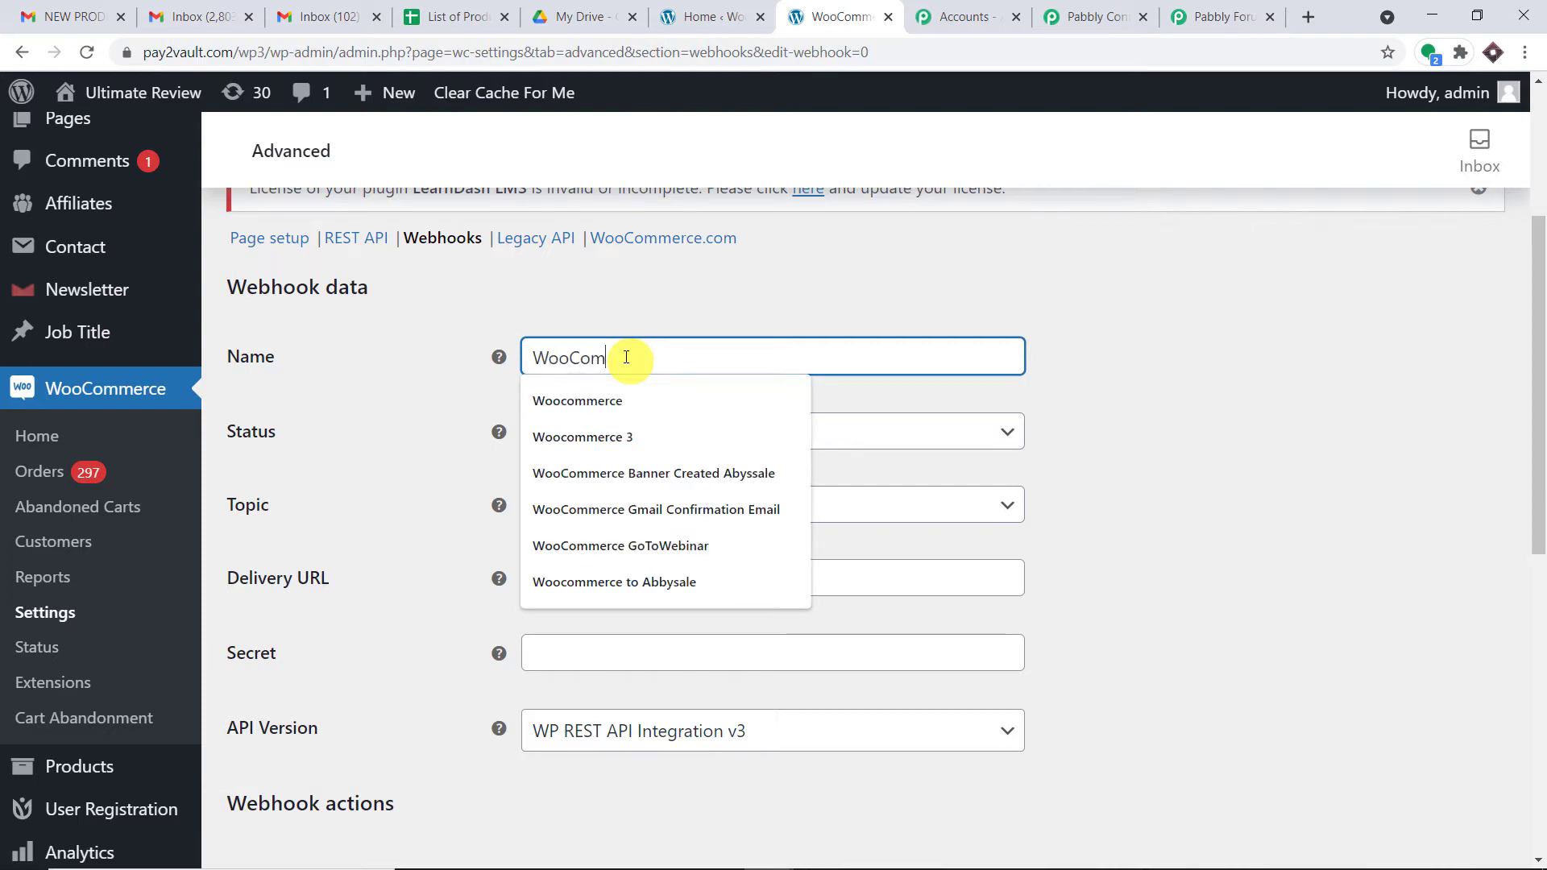
{"action": "type", "text": "merce Ne"}
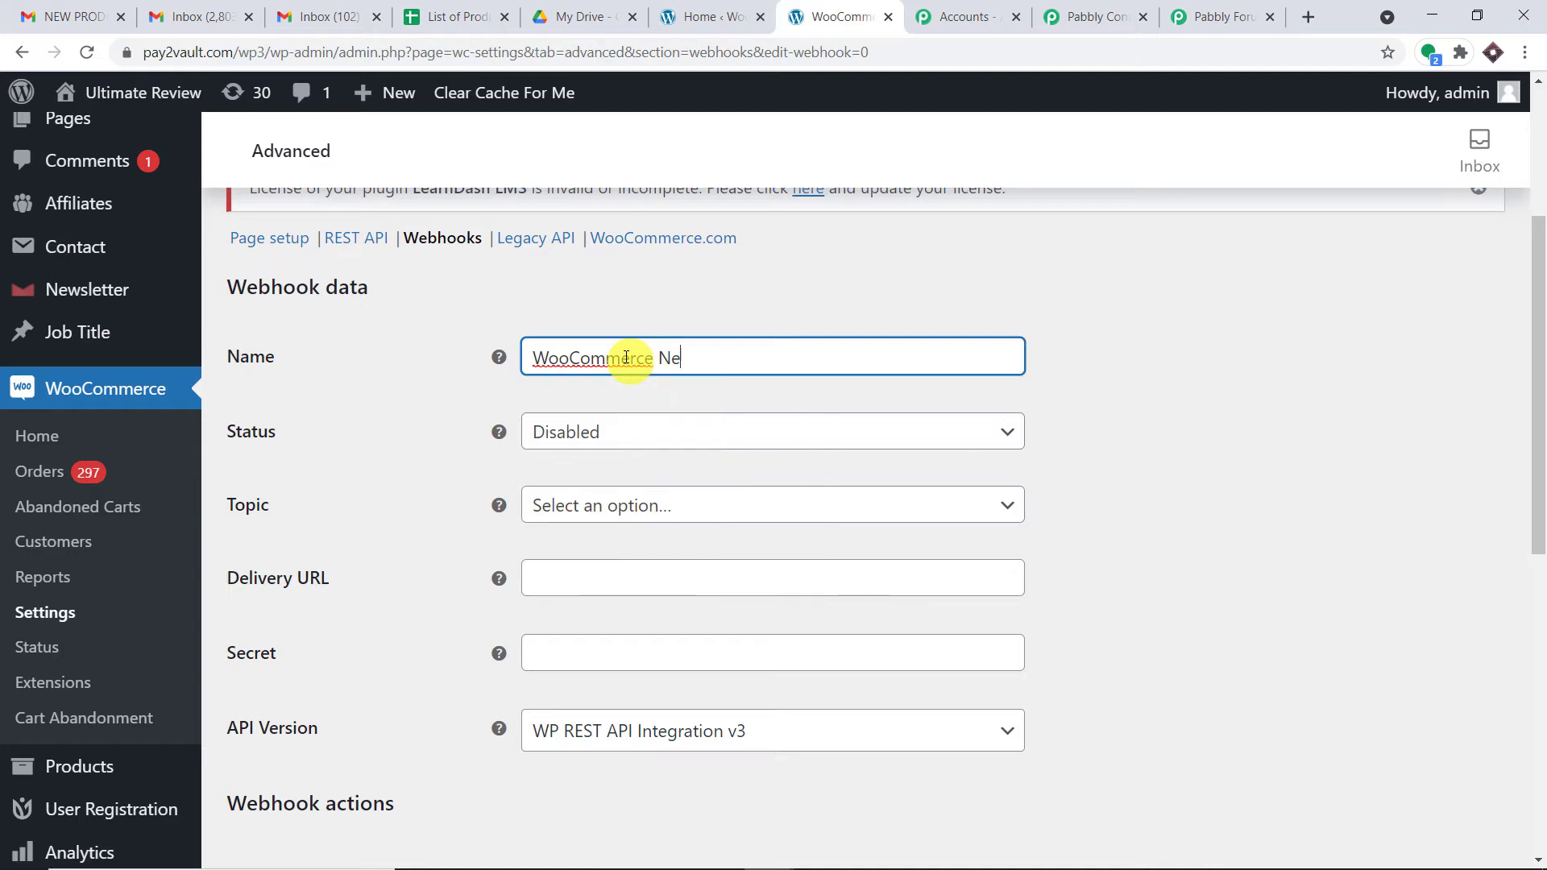
{"action": "type", "text": "w Cut"}
{"action": "type", "text": "omer"}
{"action": "key", "text": "BackSpace"}
{"action": "key", "text": "BackSpace"}
{"action": "key", "text": "BackSpace"}
{"action": "key", "text": "BackSpace"}
{"action": "key", "text": "BackSpace"}
{"action": "key", "text": "BackSpace"}
{"action": "type", "text": "stomer"}
Step: Set the webhook Status to Active and Topic to Customer created
{"action": "left_click", "coordinate": [676, 433]}
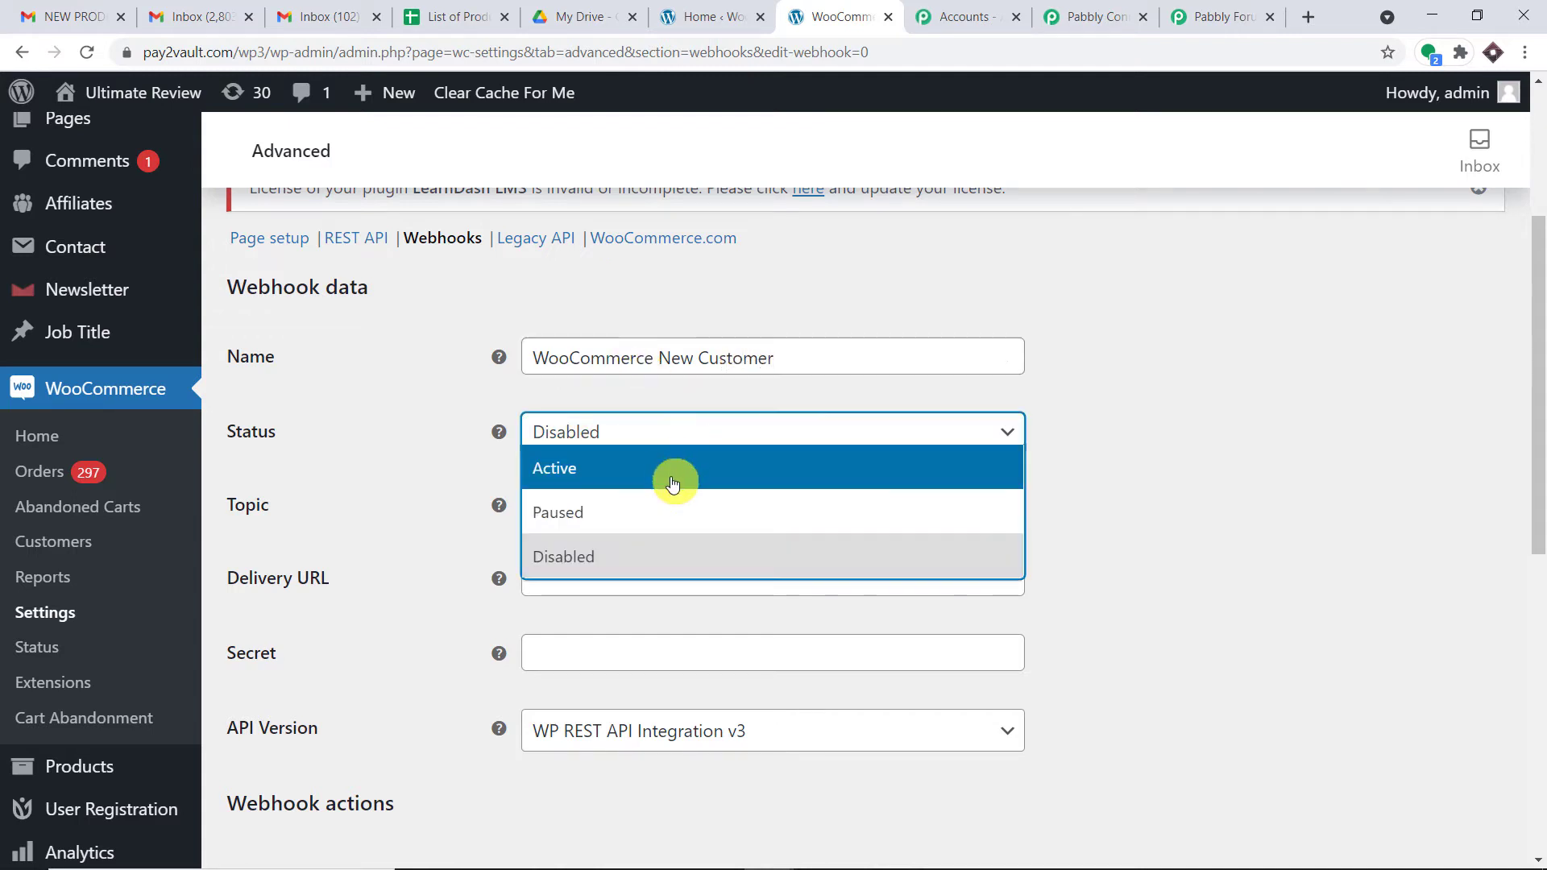
{"action": "left_click", "coordinate": [674, 468]}
{"action": "left_click", "coordinate": [679, 518]}
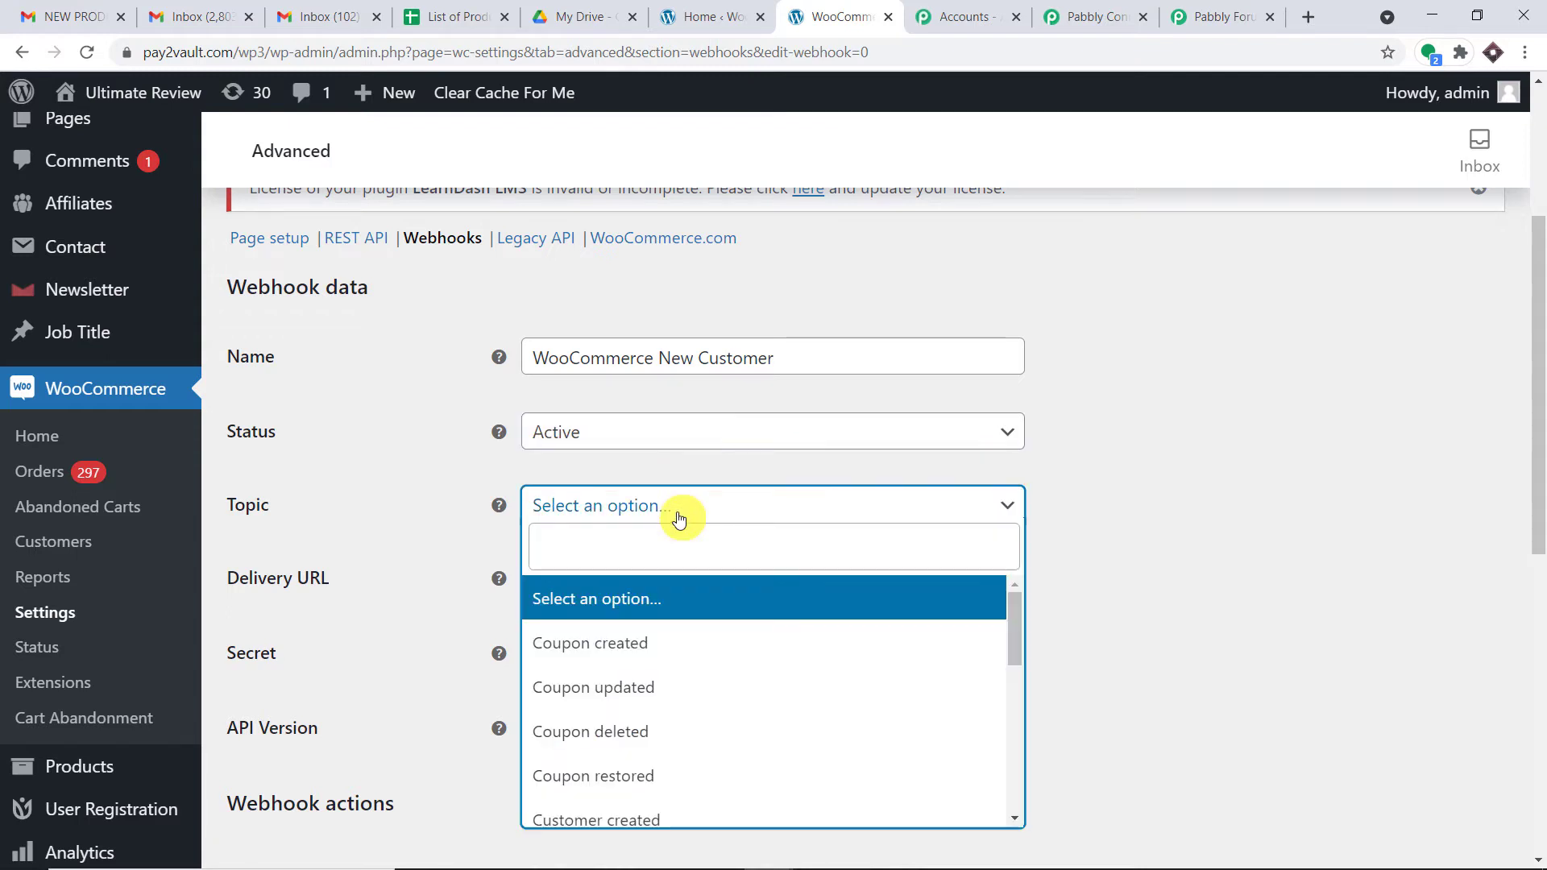
{"action": "type", "text": "cus"}
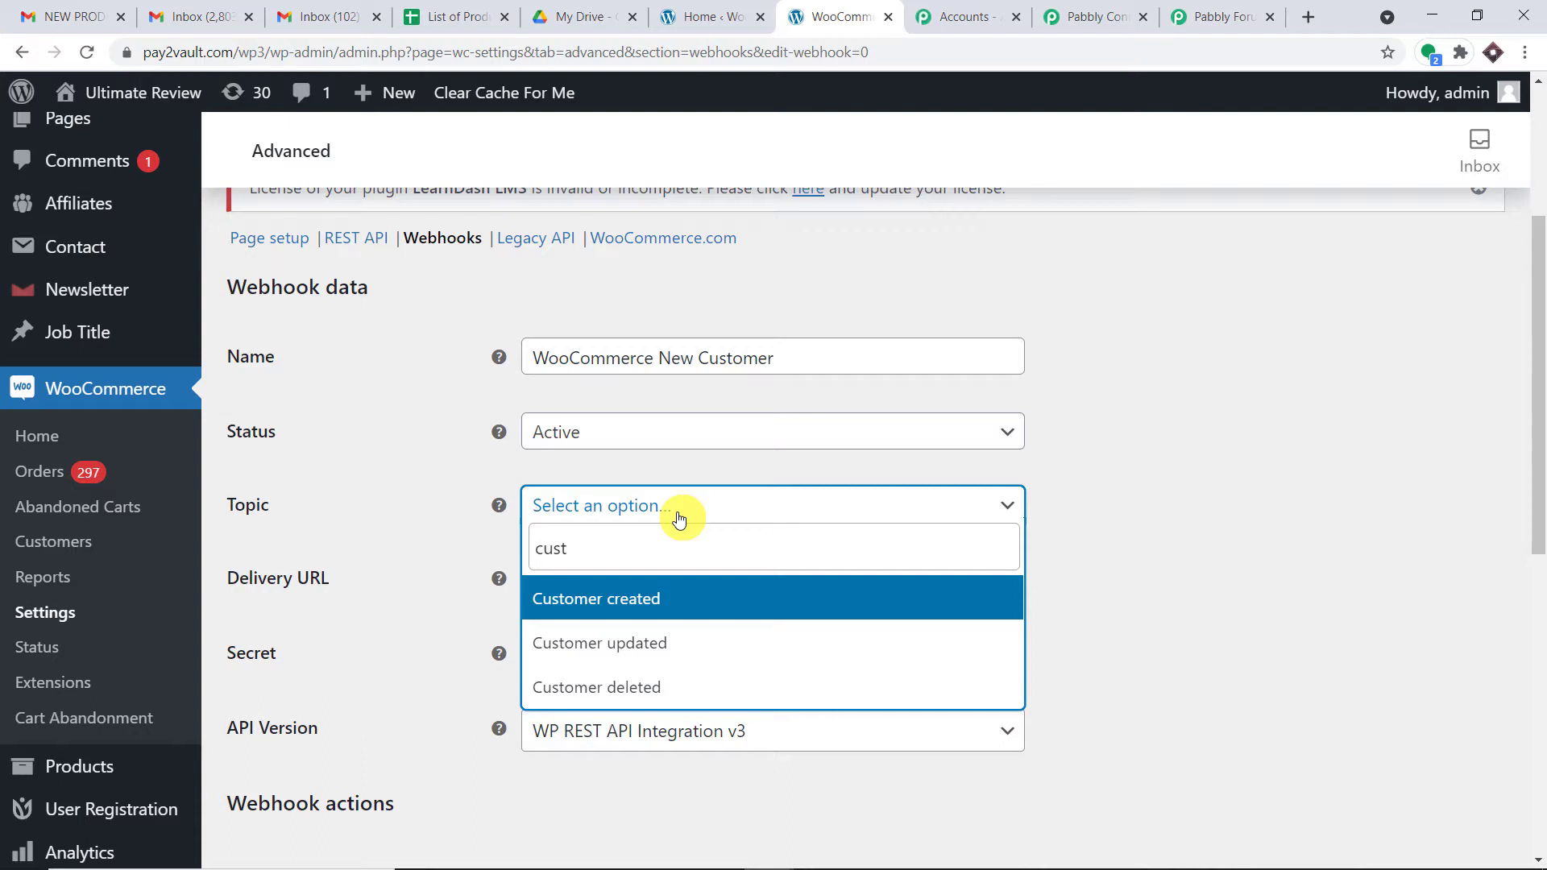
{"action": "type", "text": "t"}
{"action": "left_click", "coordinate": [691, 596]}
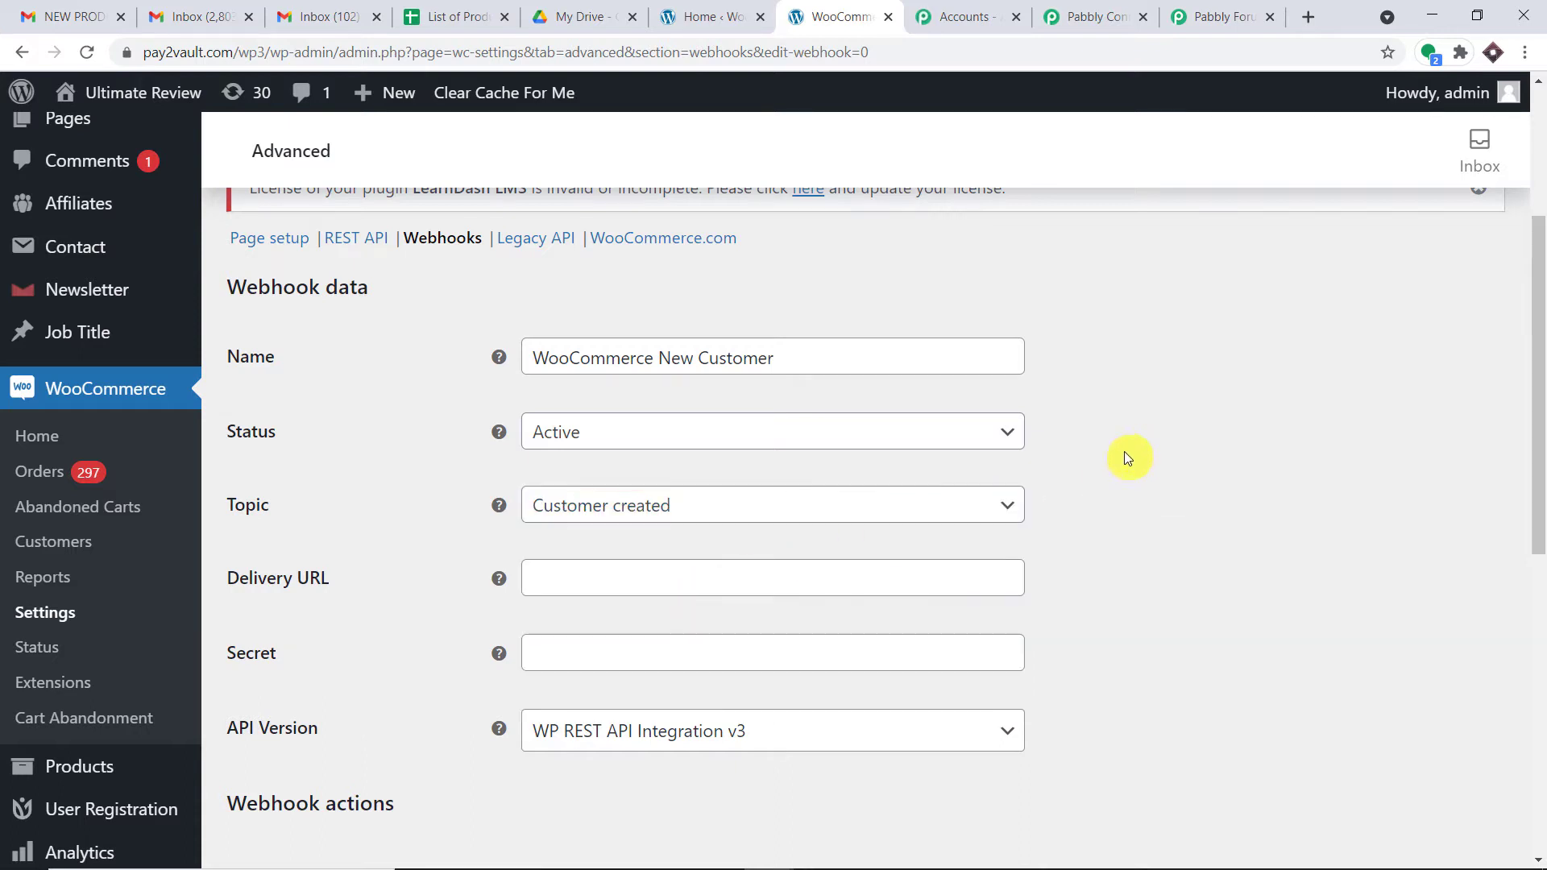
{"action": "scroll", "coordinate": [1126, 458], "scroll_direction": "down", "scroll_amount": 1}
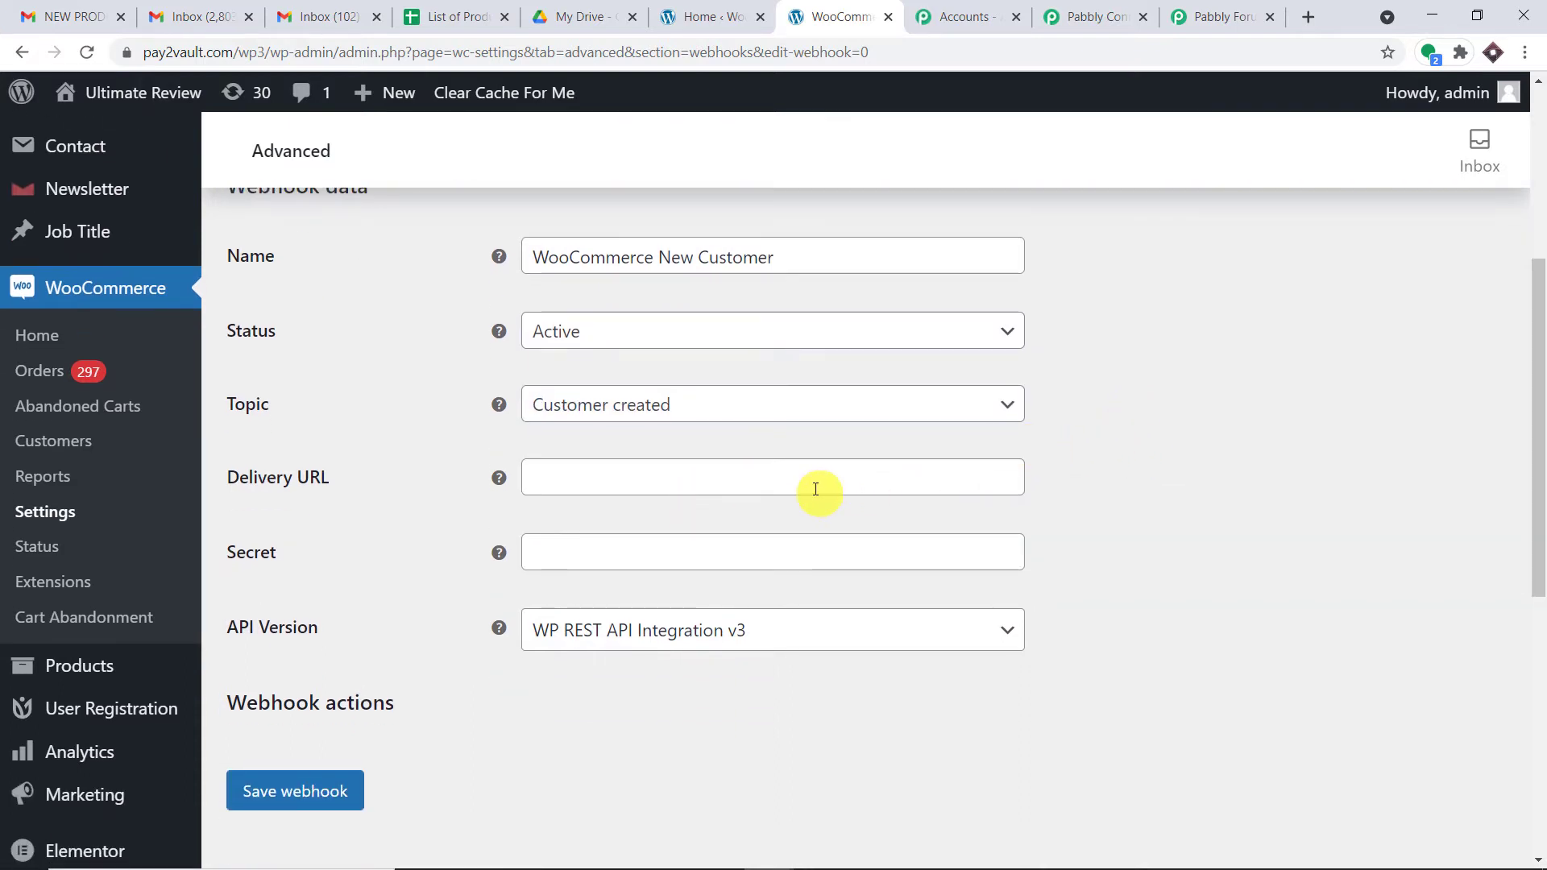
{"action": "left_click", "coordinate": [1102, 13]}
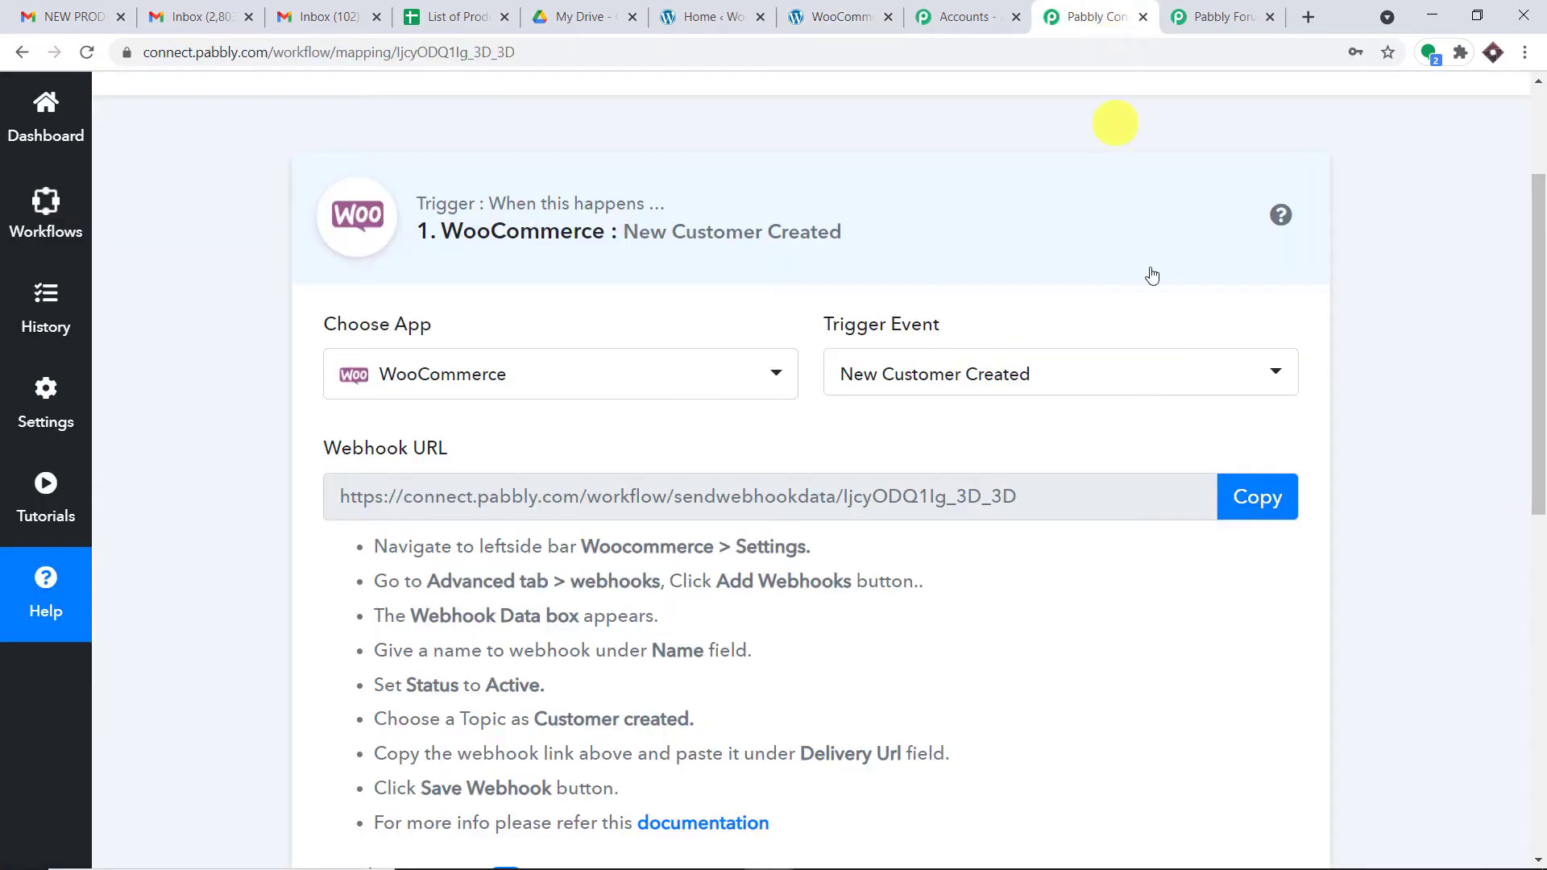
Step: Paste the Pabbly webhook URL into Delivery URL, save the webhook, and return to Pabbly
{"action": "left_click", "coordinate": [1253, 508]}
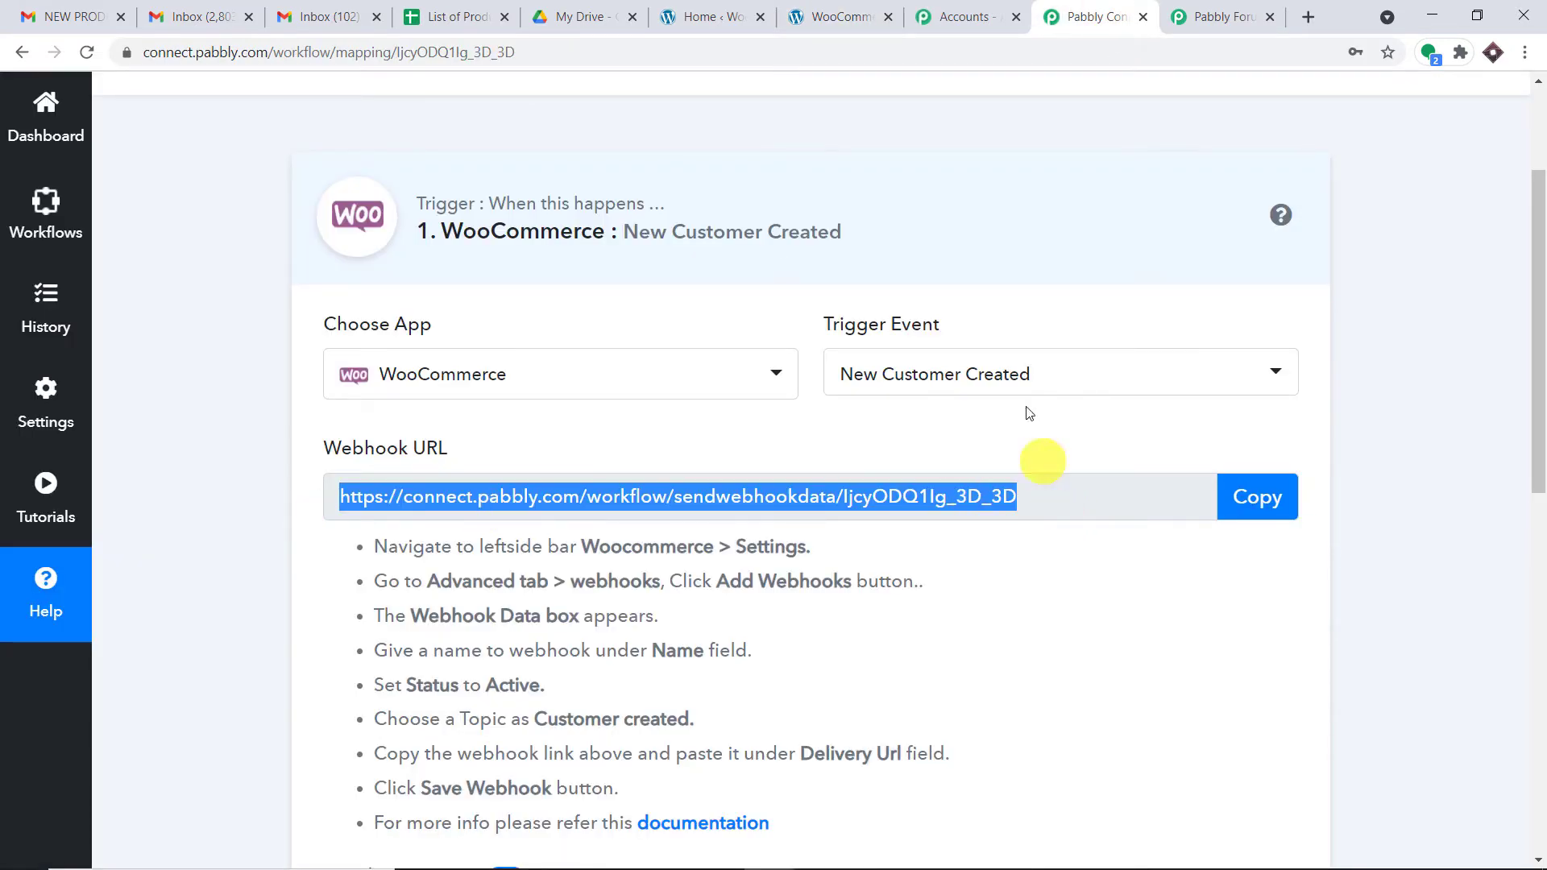
{"action": "left_click", "coordinate": [874, 14]}
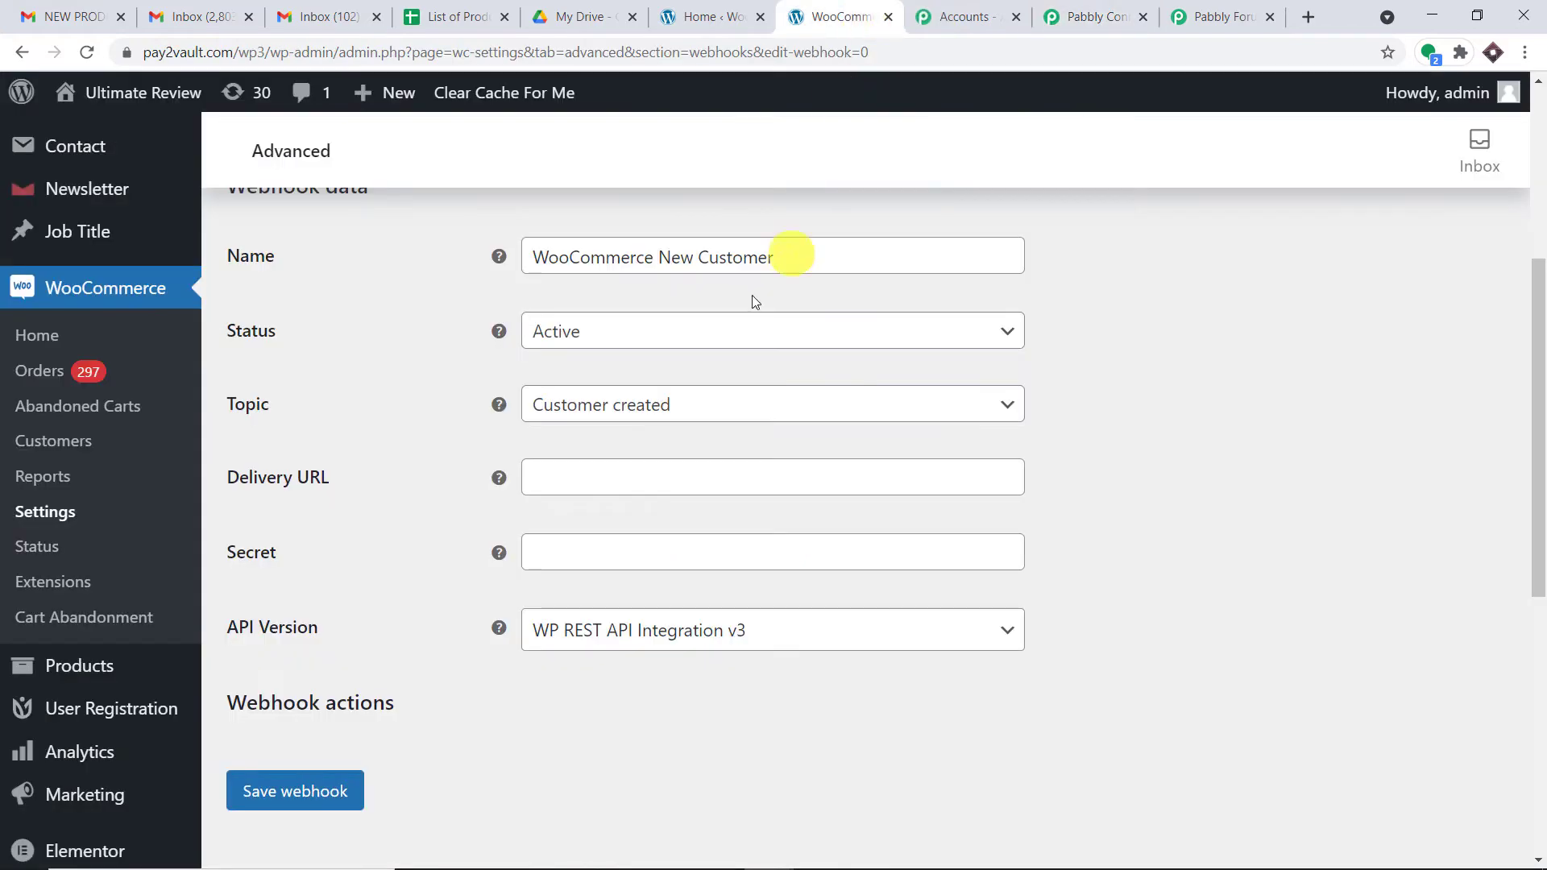
{"action": "left_click", "coordinate": [600, 480]}
{"action": "key", "text": "ctrl+v"}
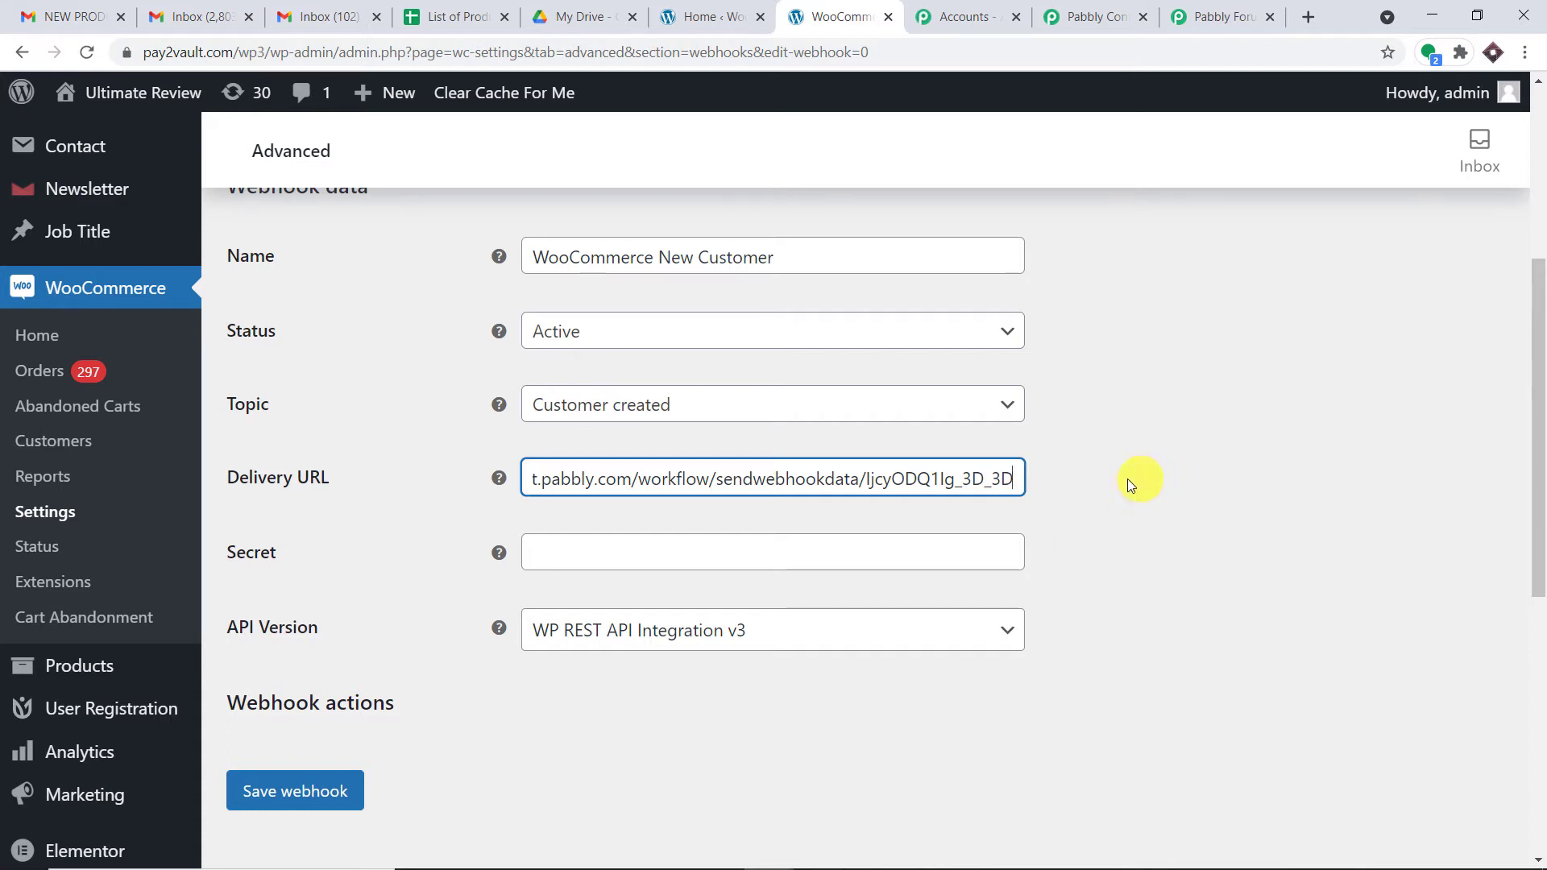
{"action": "scroll", "coordinate": [1121, 483], "scroll_direction": "down", "scroll_amount": 2}
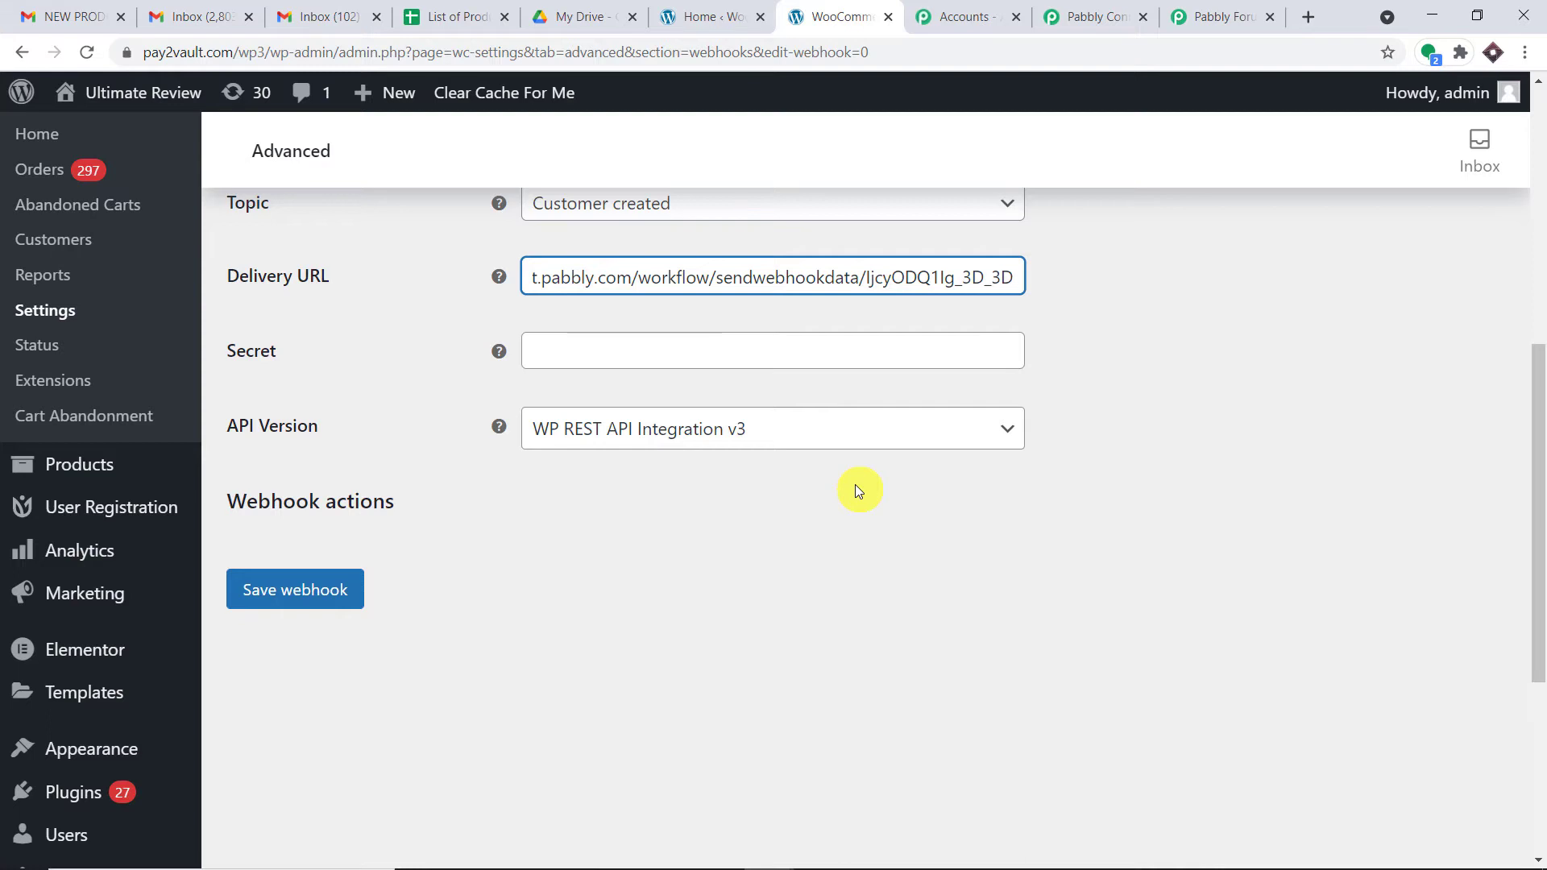
{"action": "left_click", "coordinate": [355, 586]}
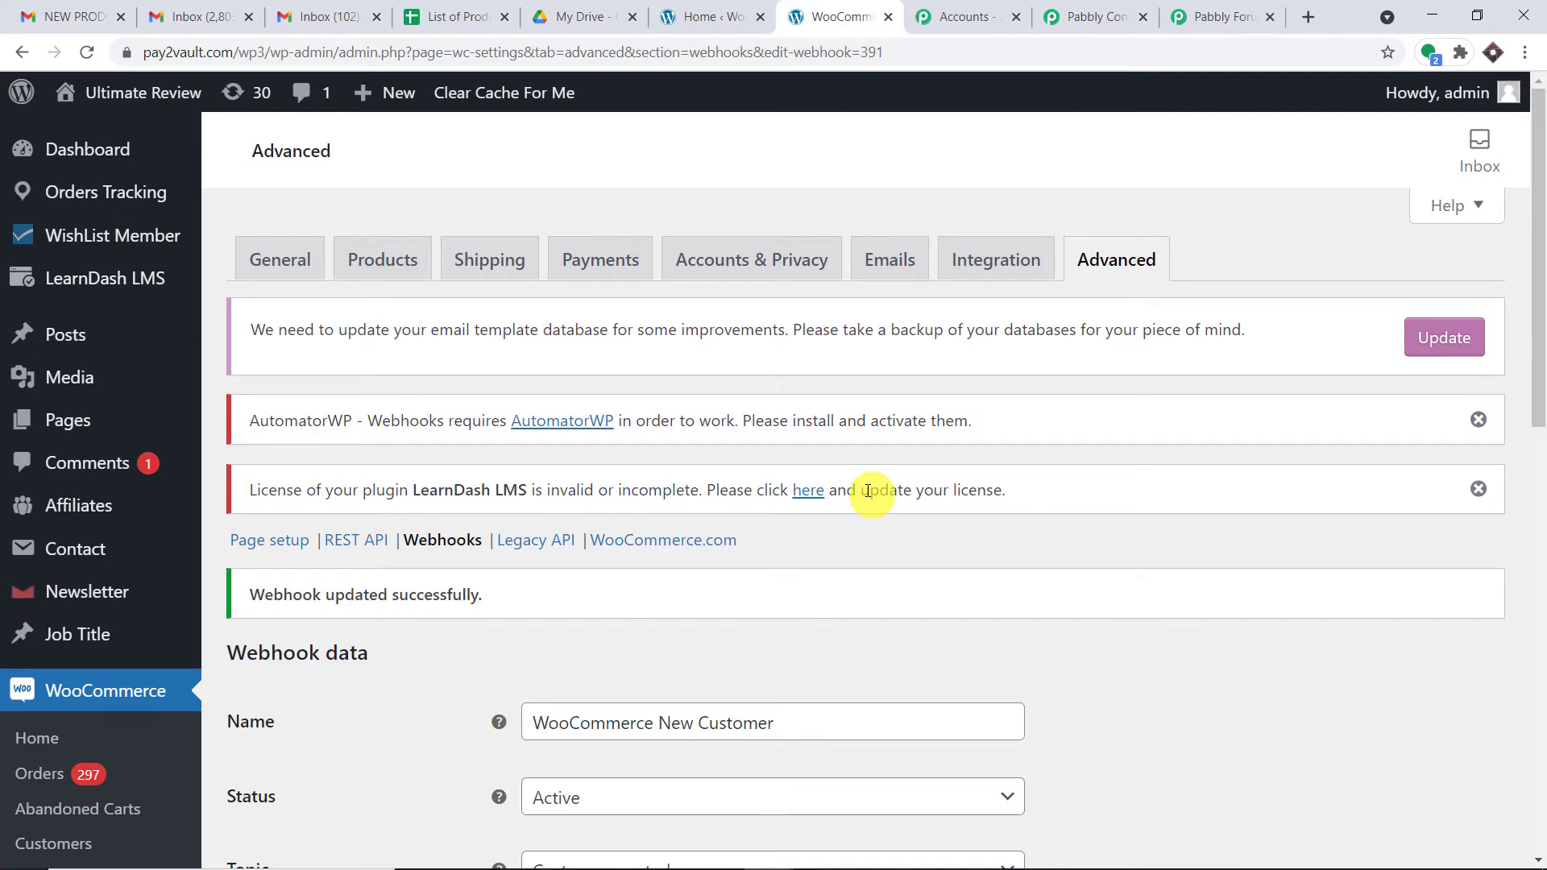
{"action": "left_click", "coordinate": [1132, 8]}
{"action": "scroll", "coordinate": [919, 427], "scroll_direction": "down", "scroll_amount": 6}
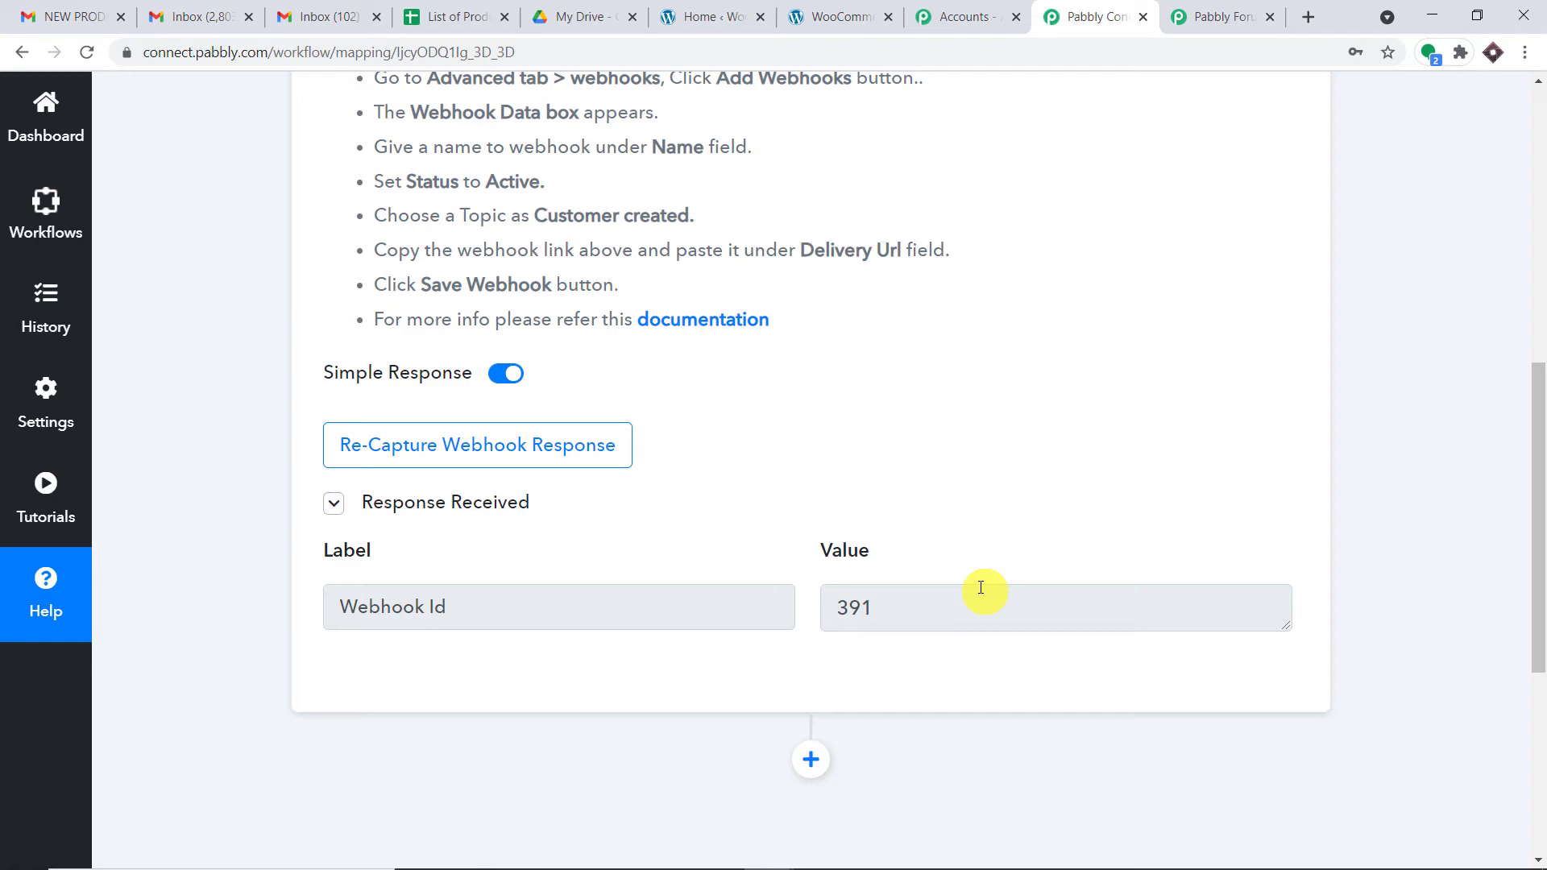
Step: Re-capture the webhook response, confirming with Yes, then bring back the Register page window
{"action": "left_click", "coordinate": [563, 447]}
{"action": "left_click", "coordinate": [719, 649]}
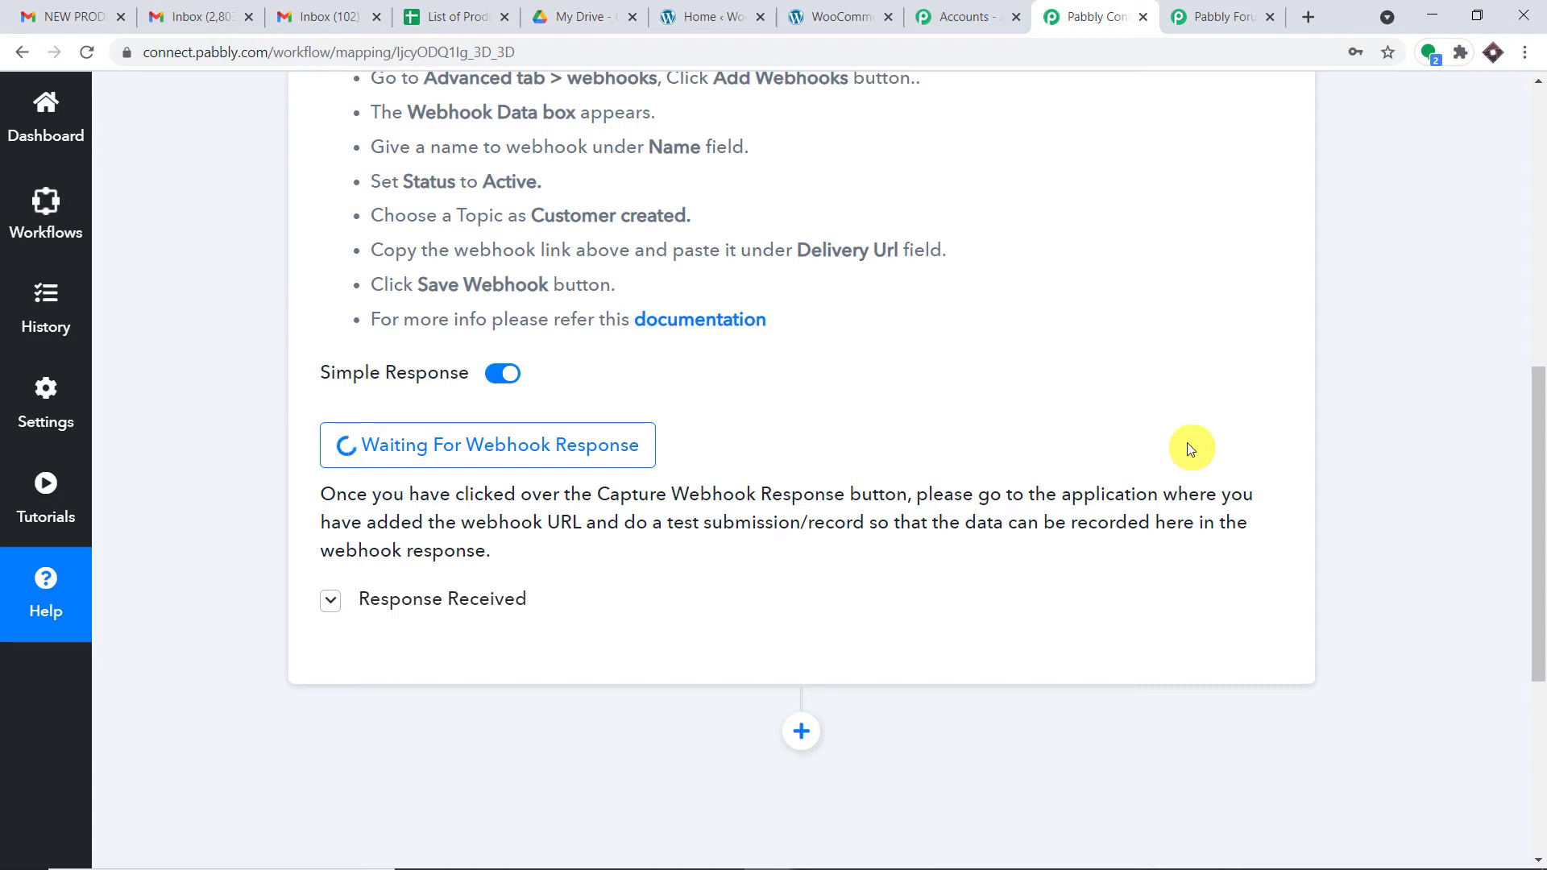
{"action": "mouse_move", "coordinate": [958, 867]}
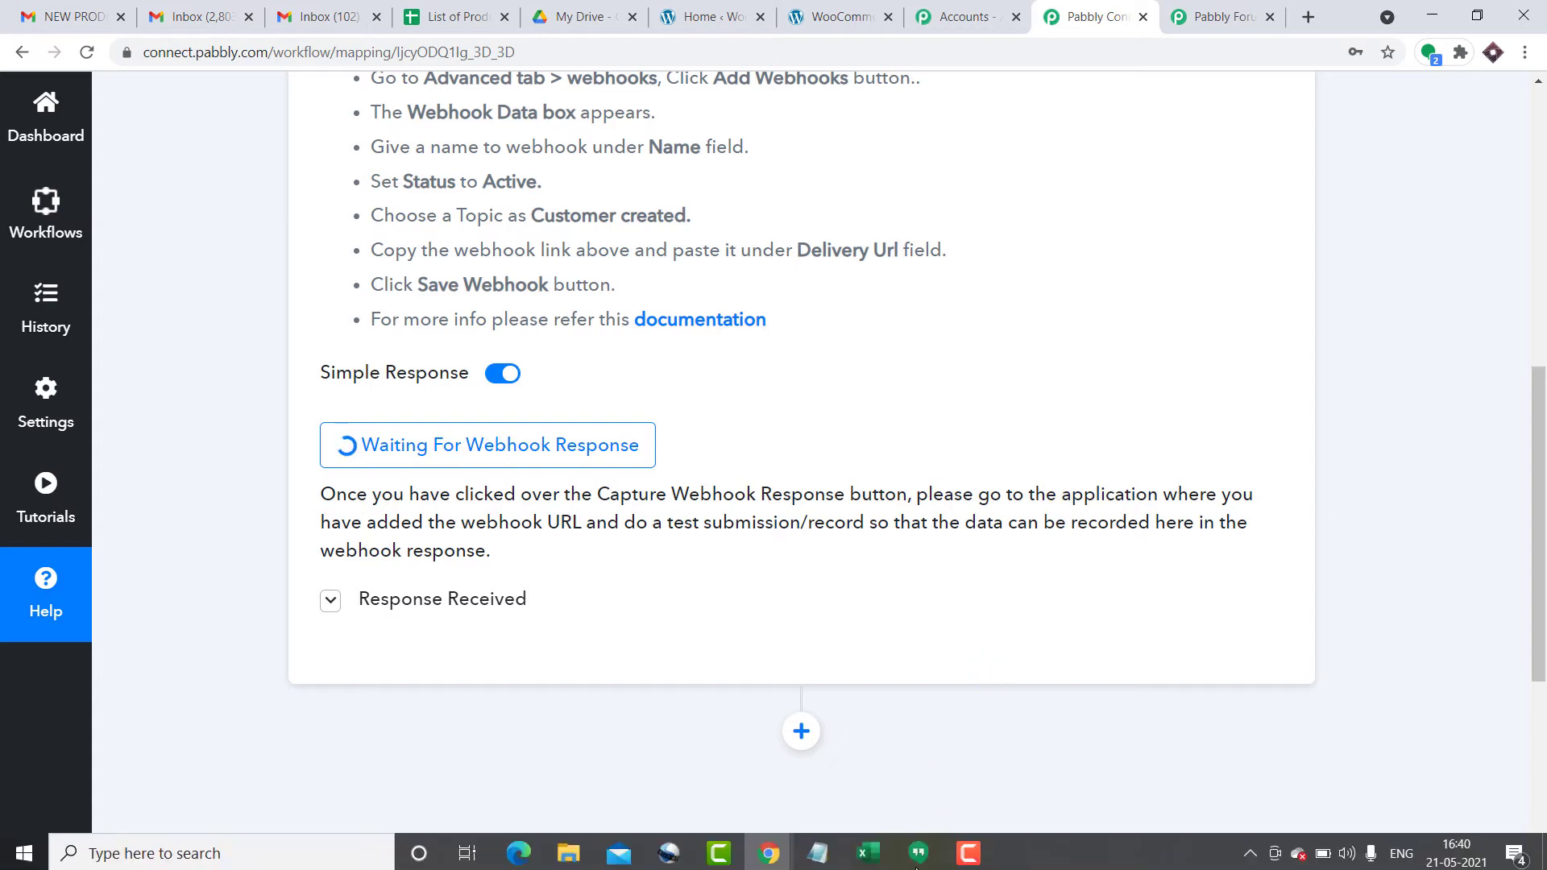
{"action": "mouse_move", "coordinate": [780, 854]}
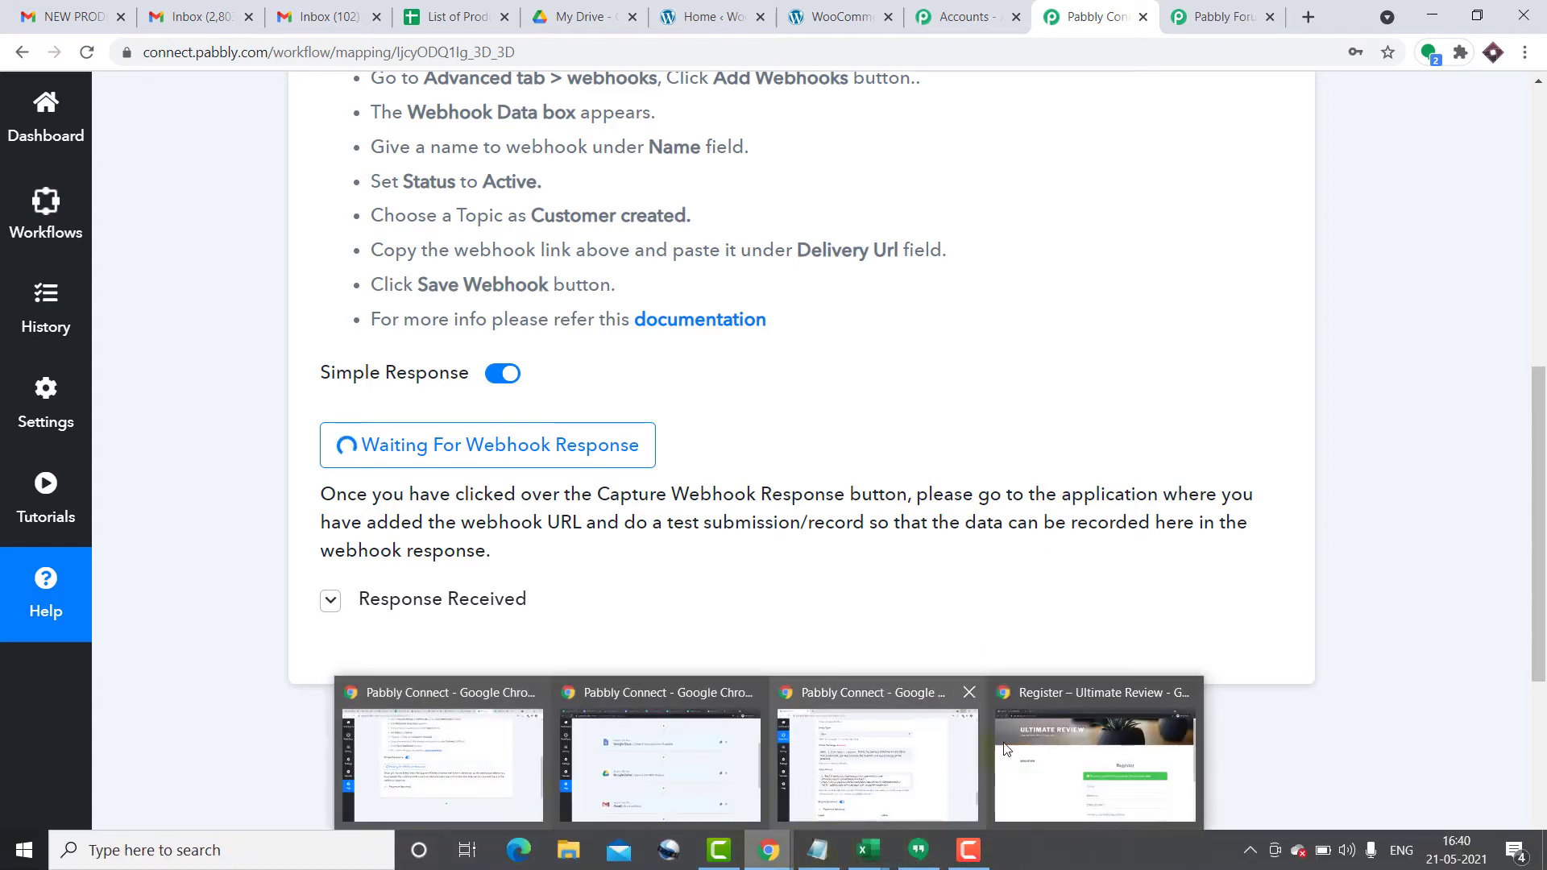
{"action": "left_click", "coordinate": [1033, 728]}
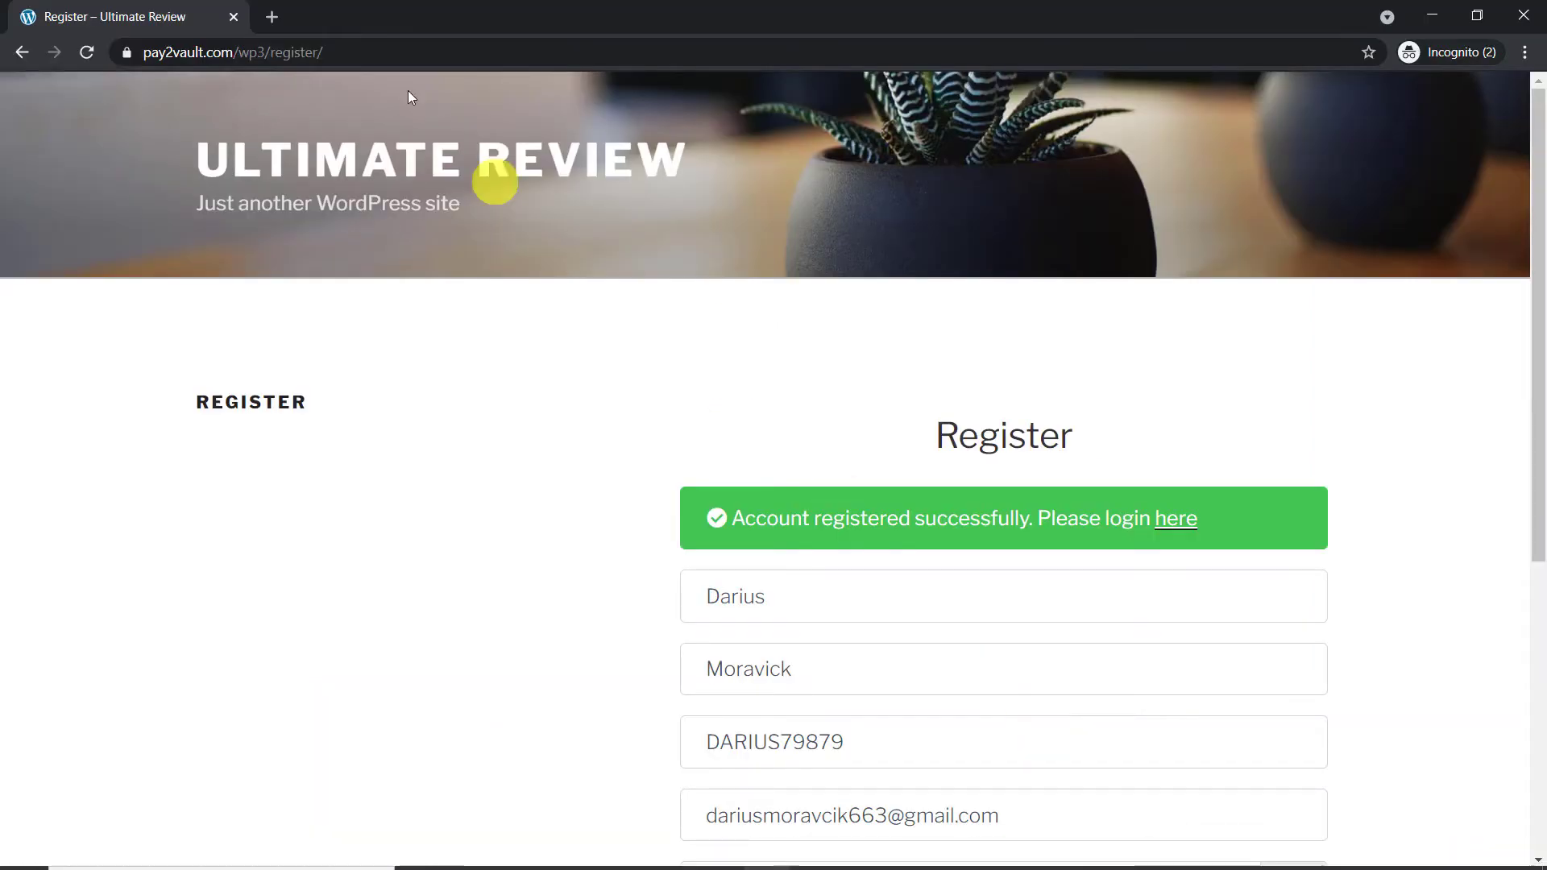
Step: Reload the Ultimate Review register page and enter the customer's first and last name
{"action": "left_click", "coordinate": [360, 41]}
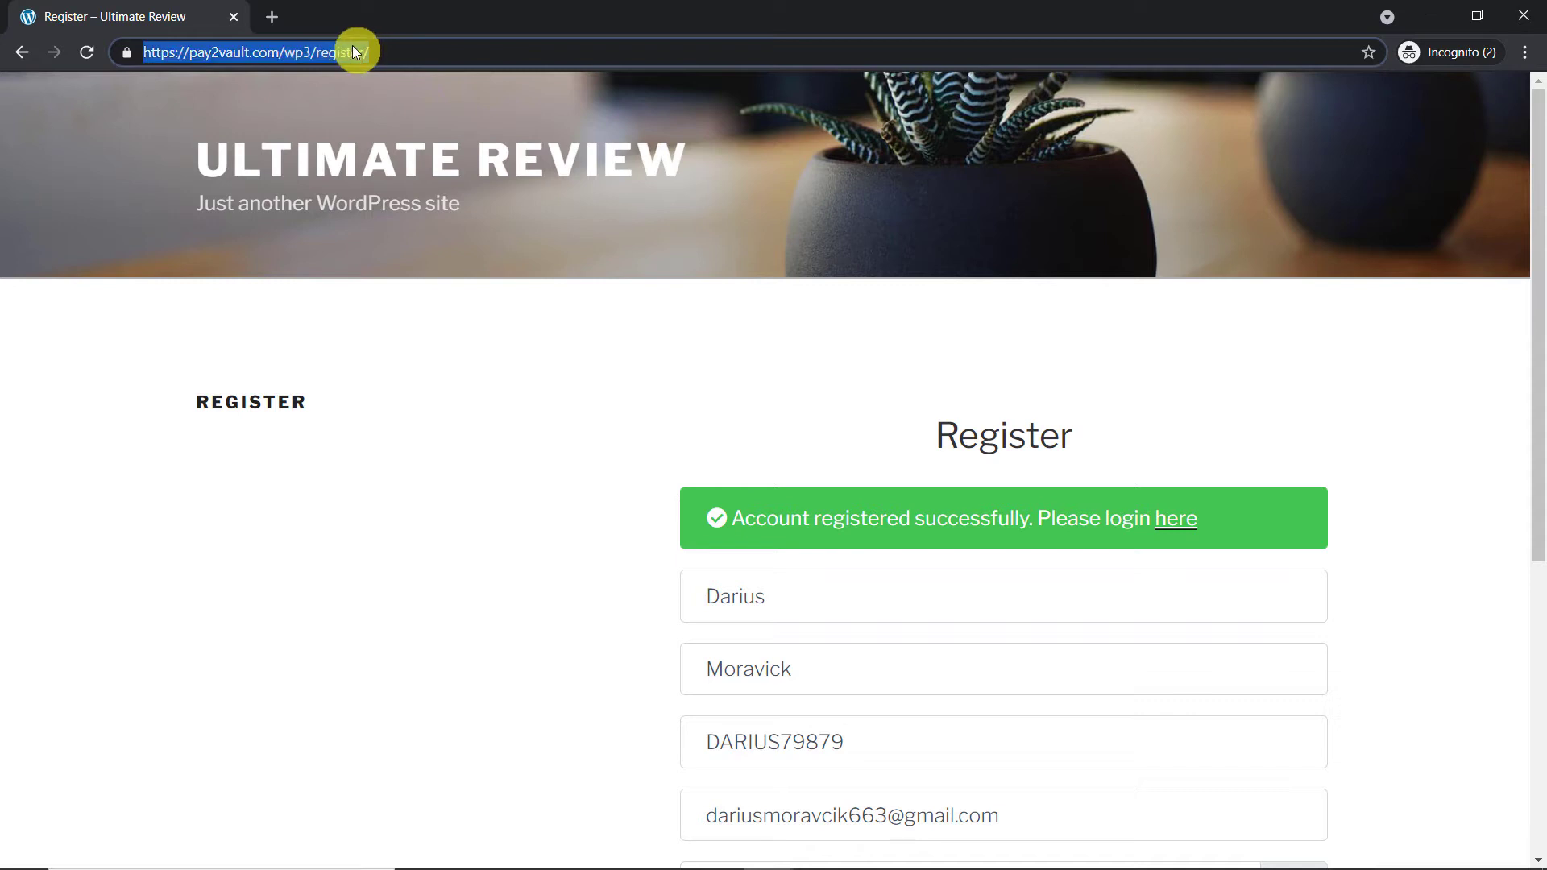
{"action": "key", "text": "Return"}
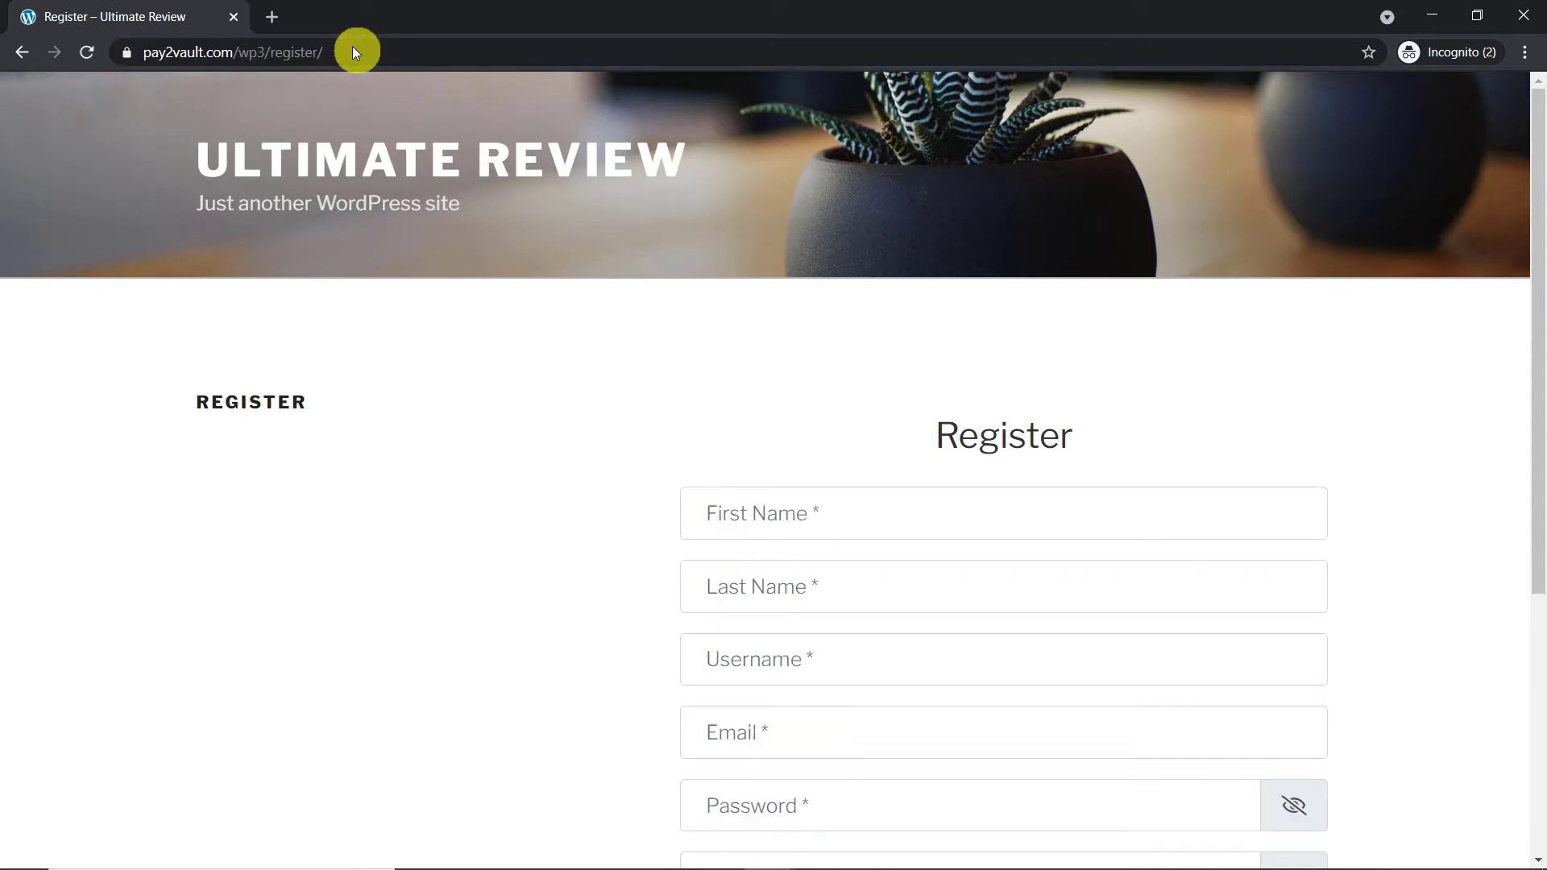
{"action": "left_click", "coordinate": [748, 512]}
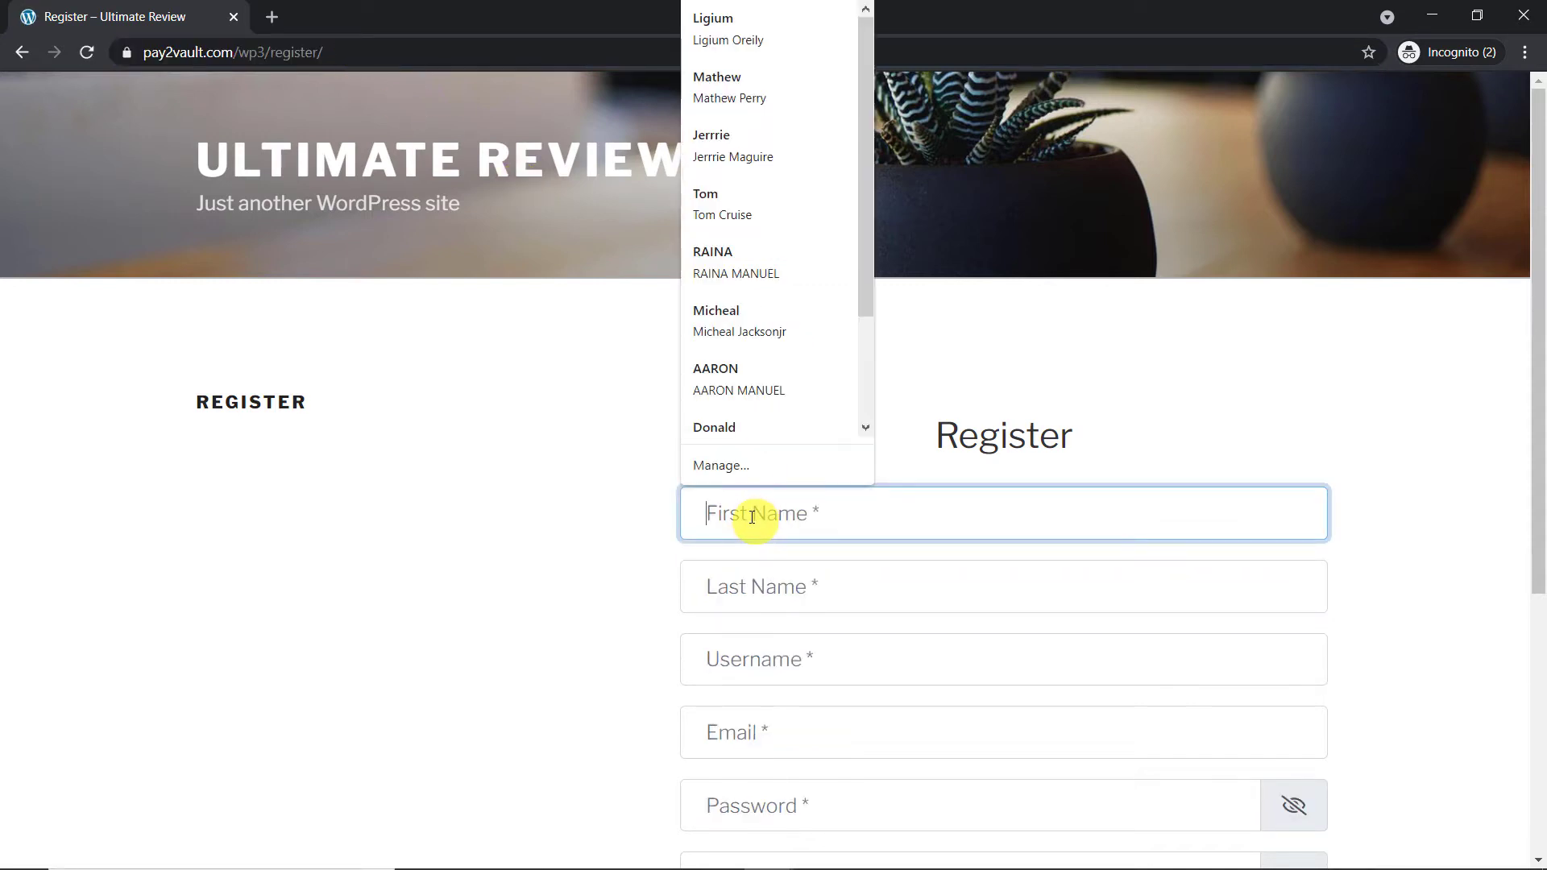
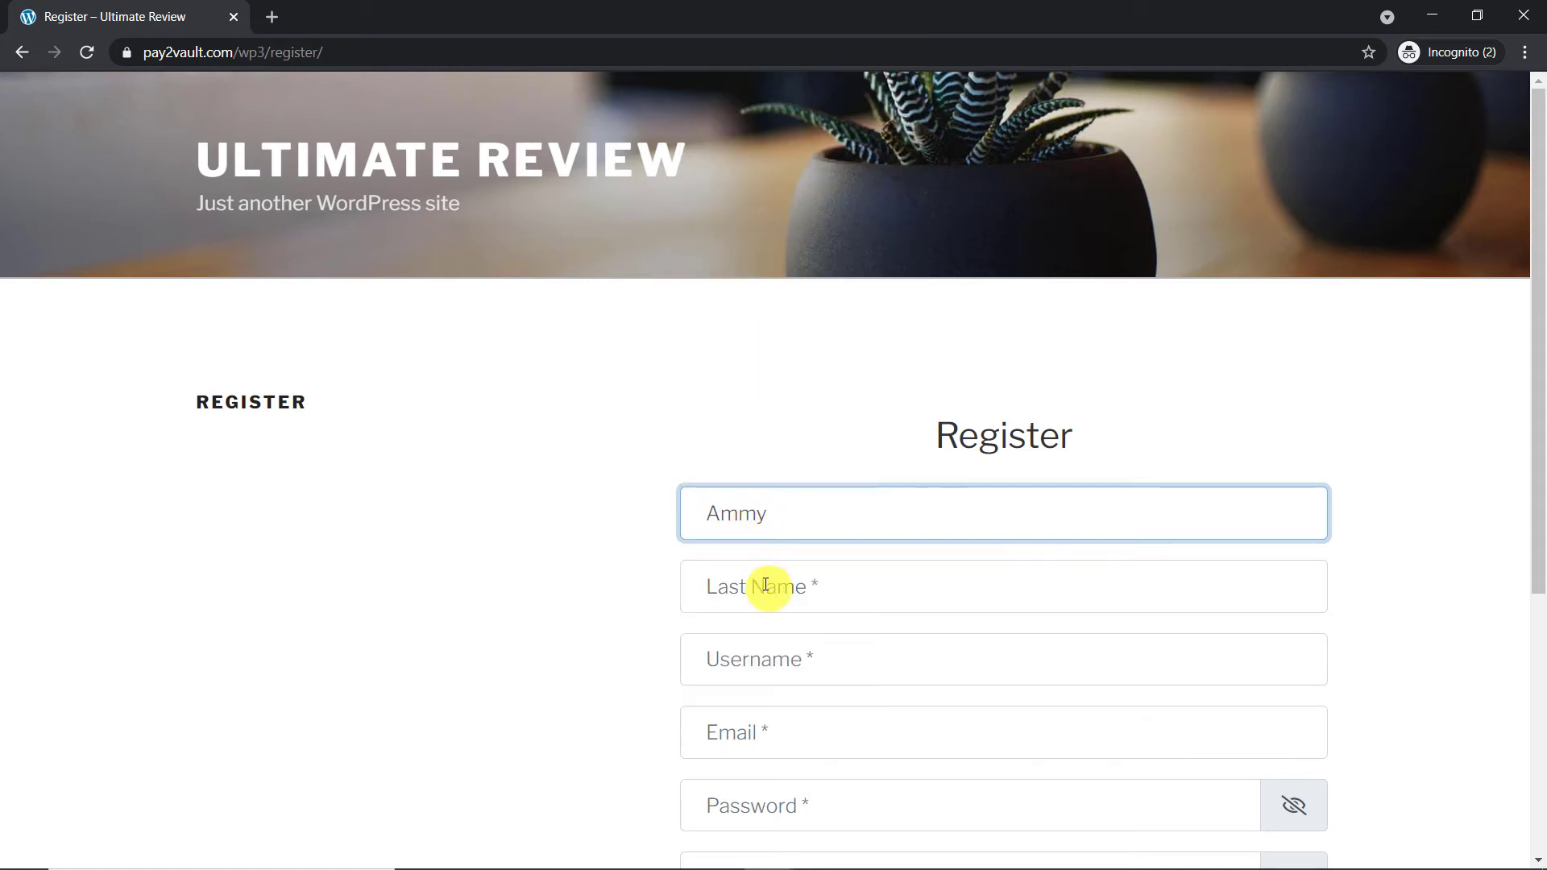
{"action": "left_click", "coordinate": [765, 585]}
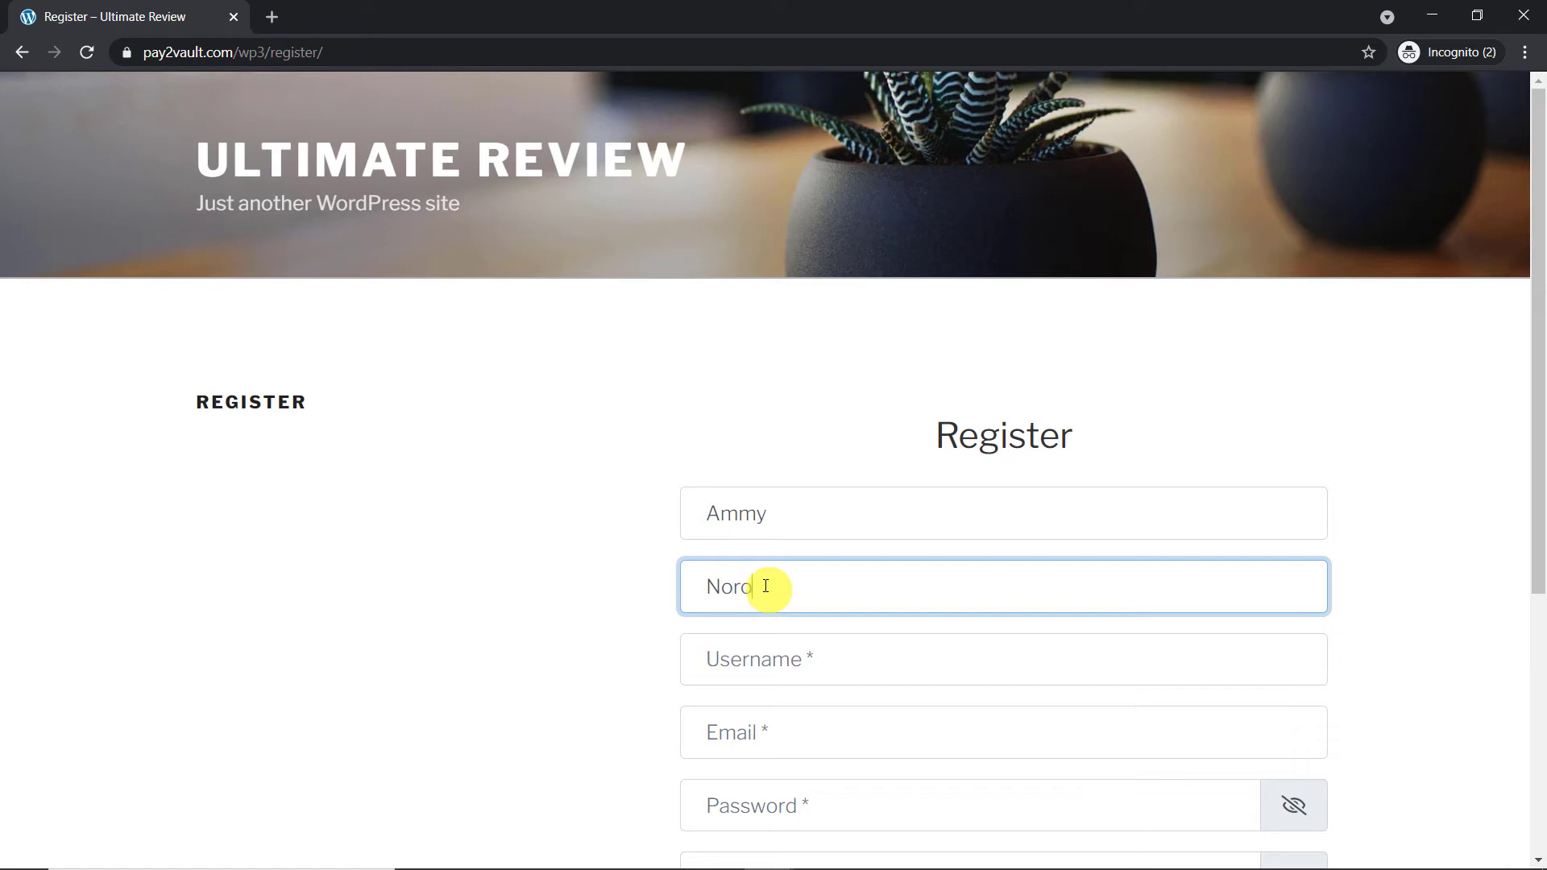
Step: Enter the customer's username and email, then create the account
{"action": "left_click", "coordinate": [780, 662]}
{"action": "type", "text": "Ammy"}
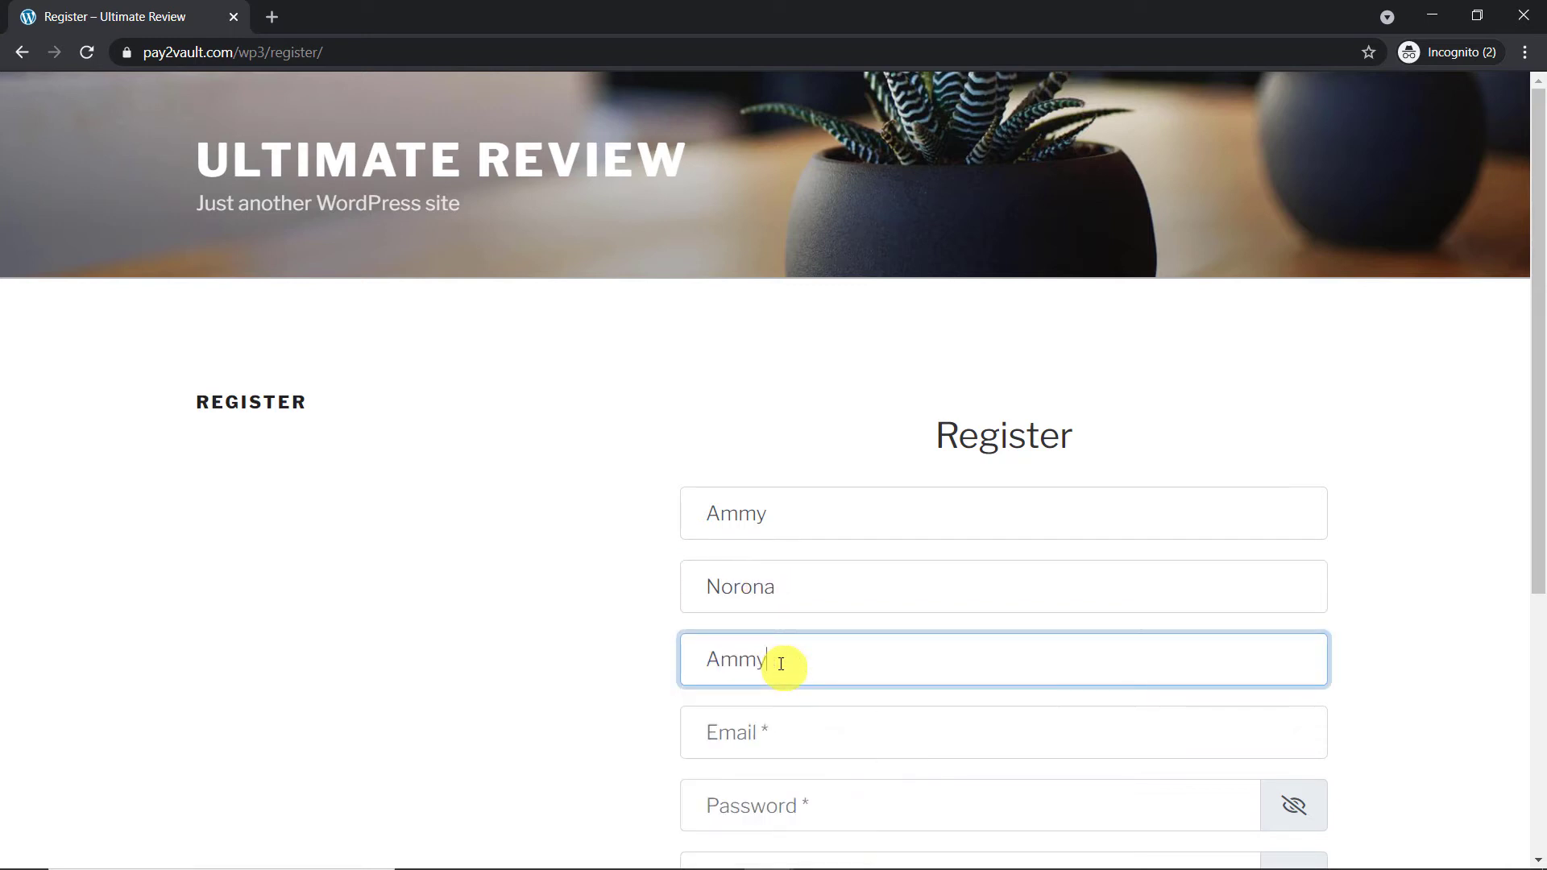
{"action": "key", "text": "BackSpace"}
{"action": "key", "text": "BackSpace"}
{"action": "key", "text": "BackSpace"}
{"action": "left_click", "coordinate": [757, 732]}
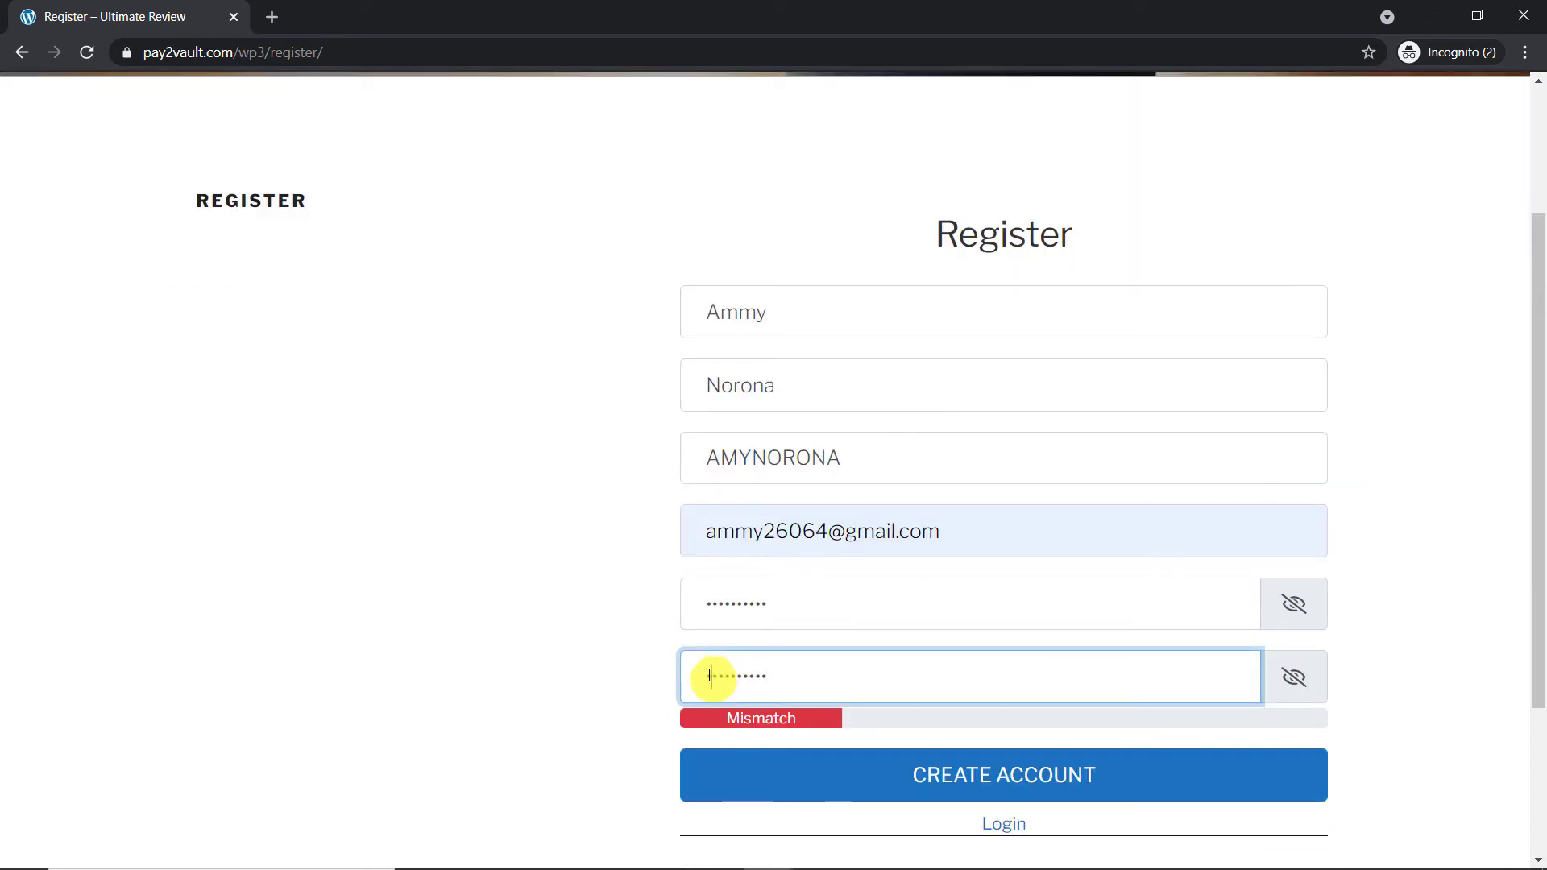
{"action": "type", "text": "4"}
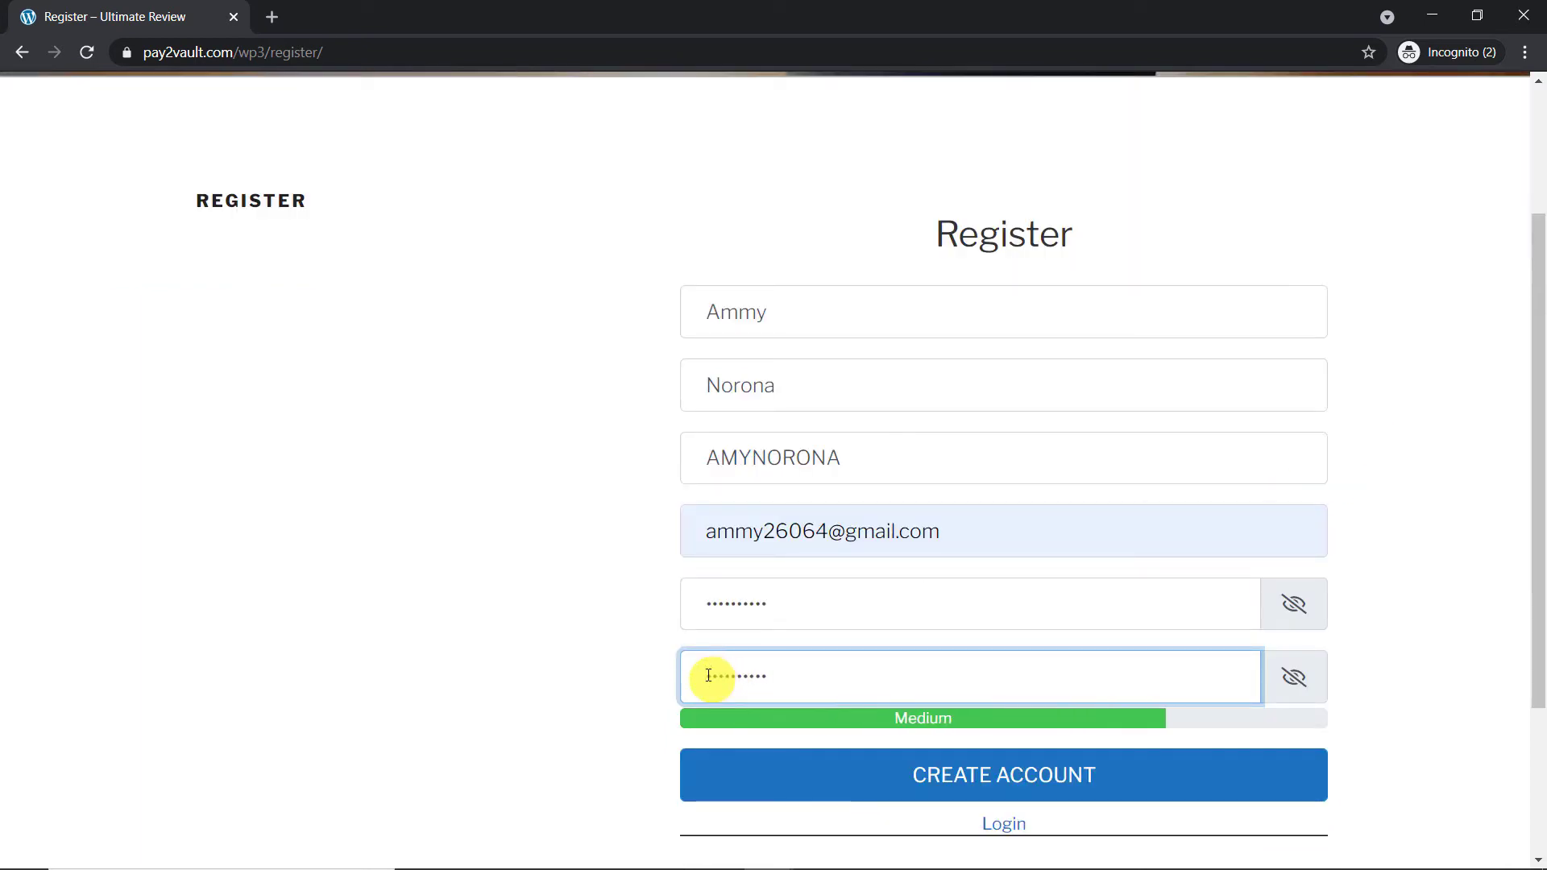
{"action": "left_click", "coordinate": [941, 782]}
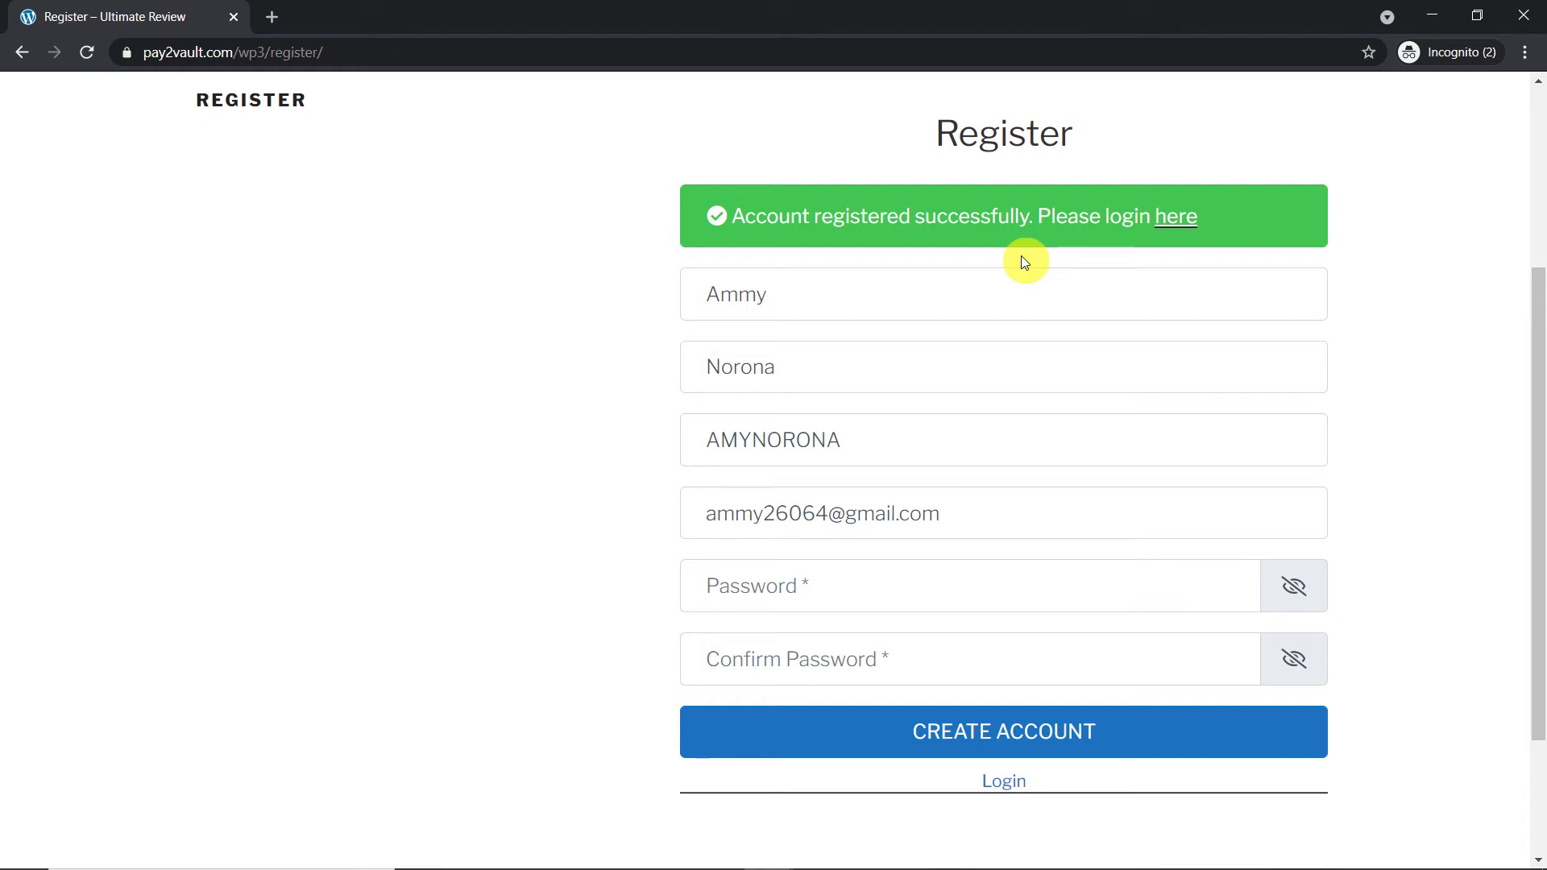
Step: Switch back to the Pabbly Connect workflow window
{"action": "mouse_move", "coordinate": [869, 868]}
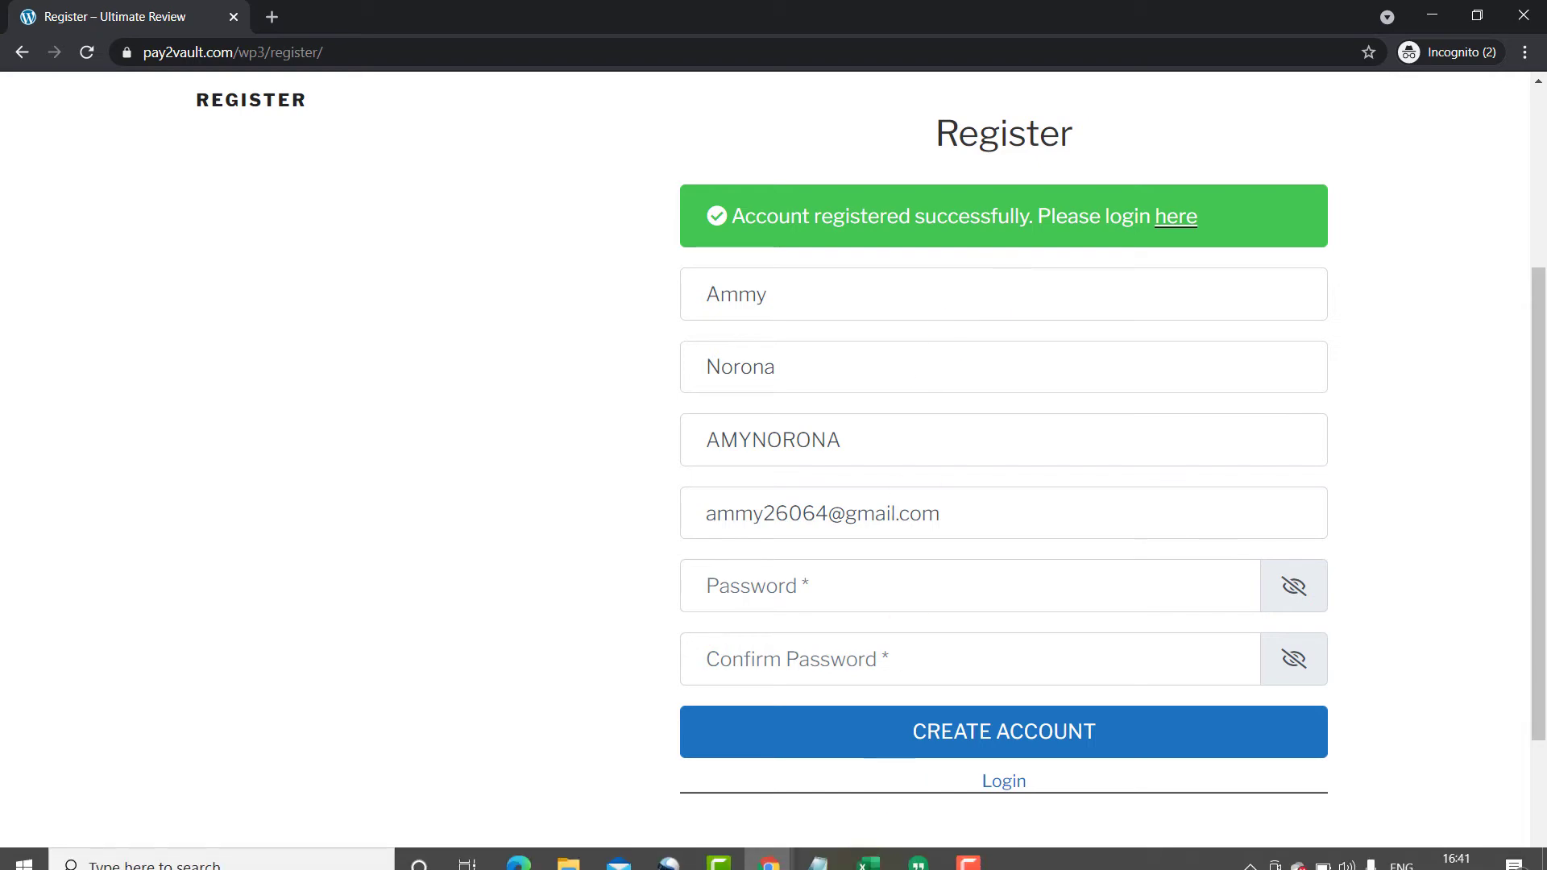
{"action": "mouse_move", "coordinate": [778, 851]}
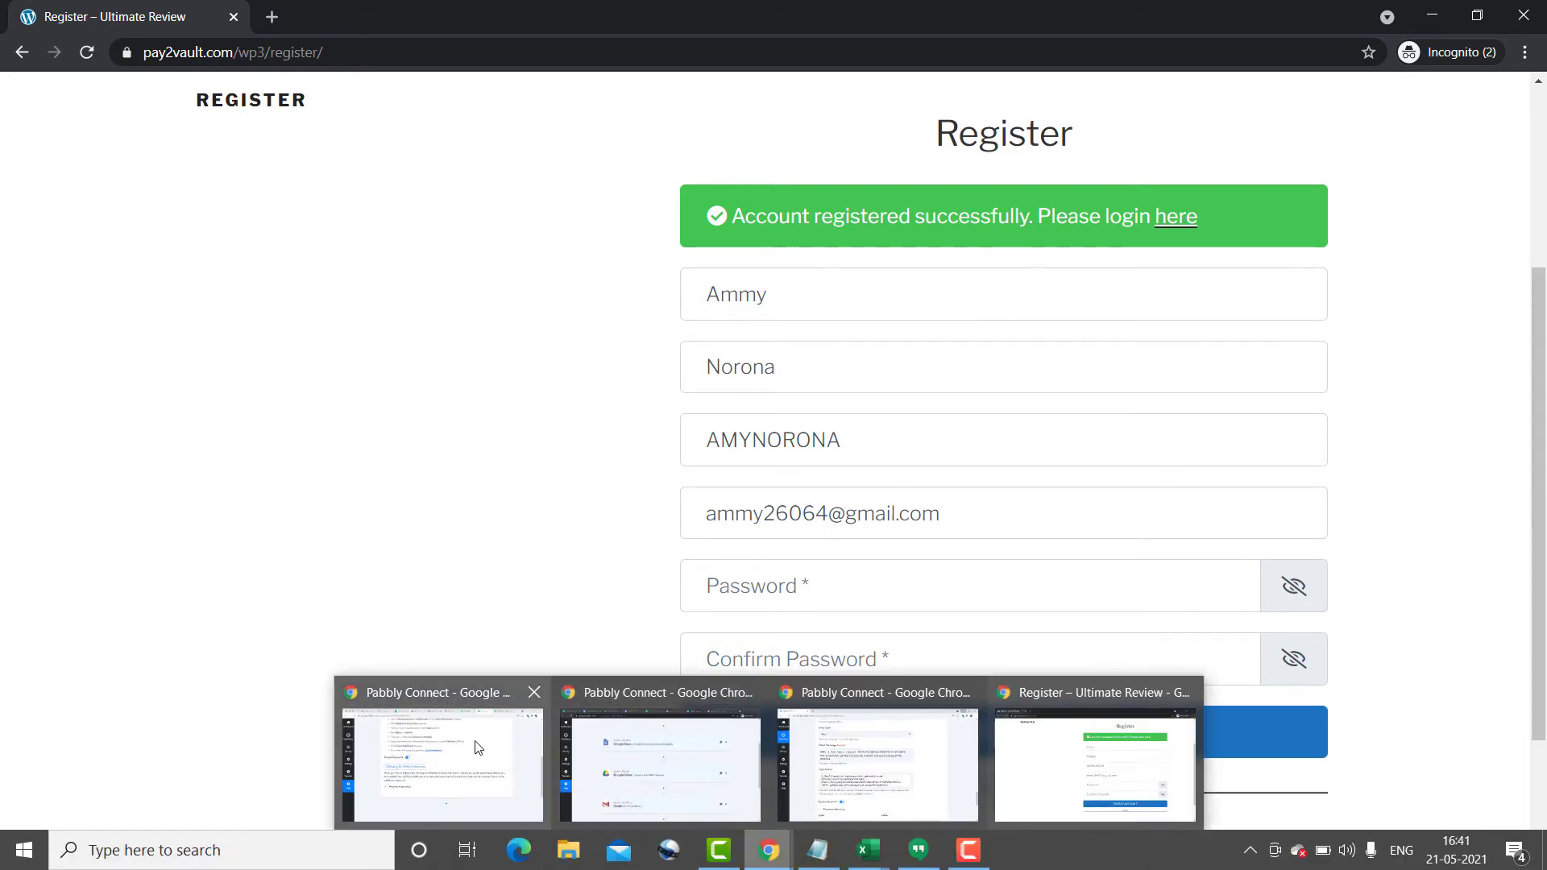
{"action": "left_click", "coordinate": [439, 765]}
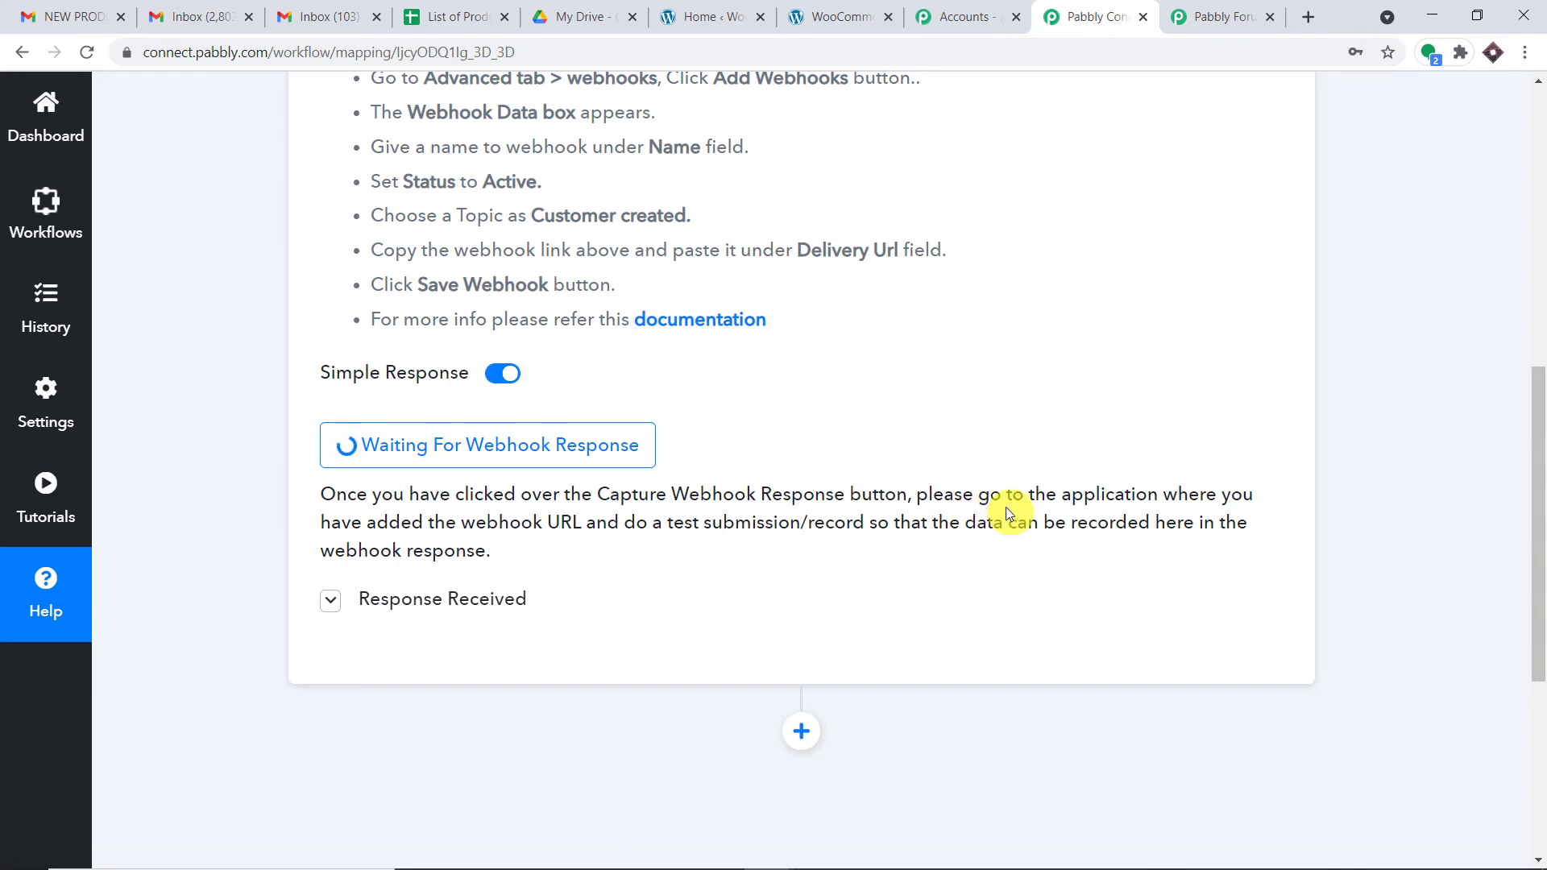
Step: Review the captured customer Id and other values in the webhook response
{"action": "scroll", "coordinate": [923, 459], "scroll_direction": "down", "scroll_amount": 3}
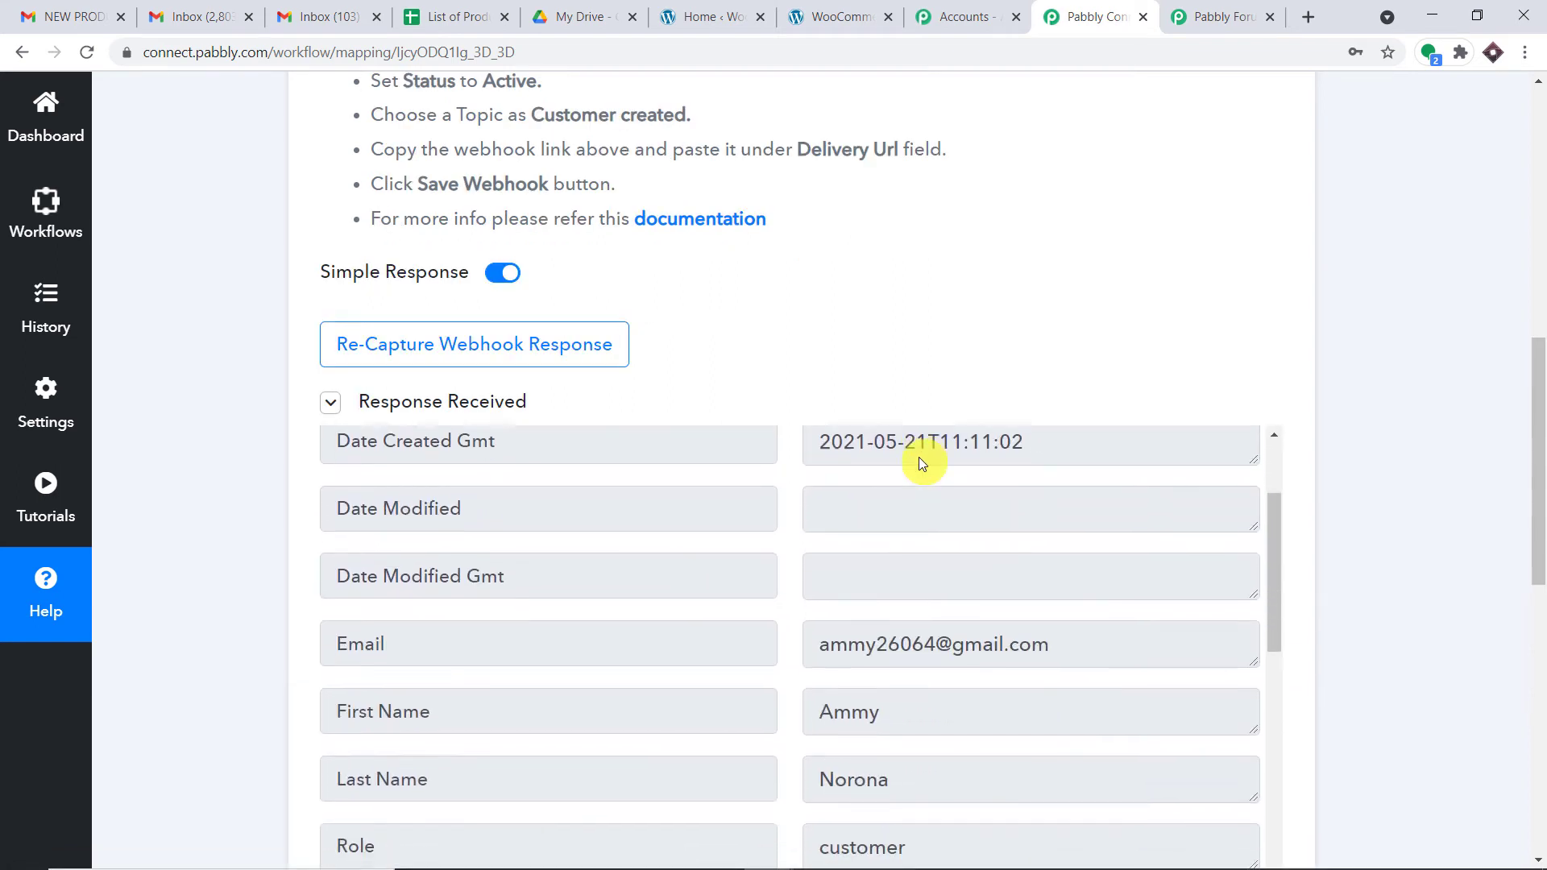
{"action": "scroll", "coordinate": [930, 479], "scroll_direction": "up", "scroll_amount": 3}
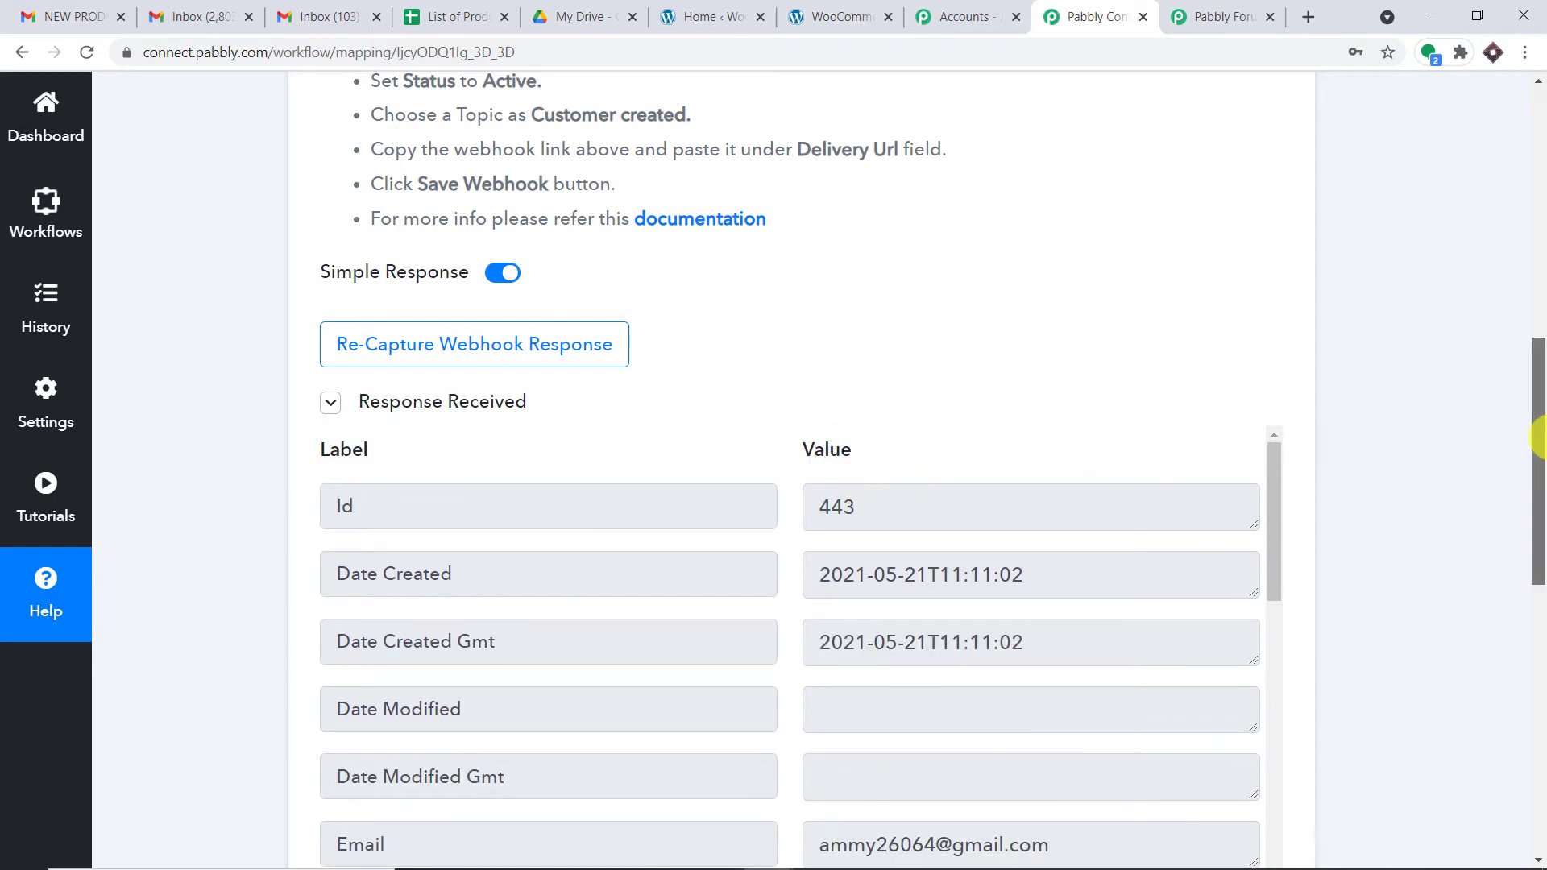
{"action": "left_click_drag", "start_coordinate": [1533, 449], "coordinate": [1534, 533]}
{"action": "left_click_drag", "start_coordinate": [920, 227], "coordinate": [765, 231]}
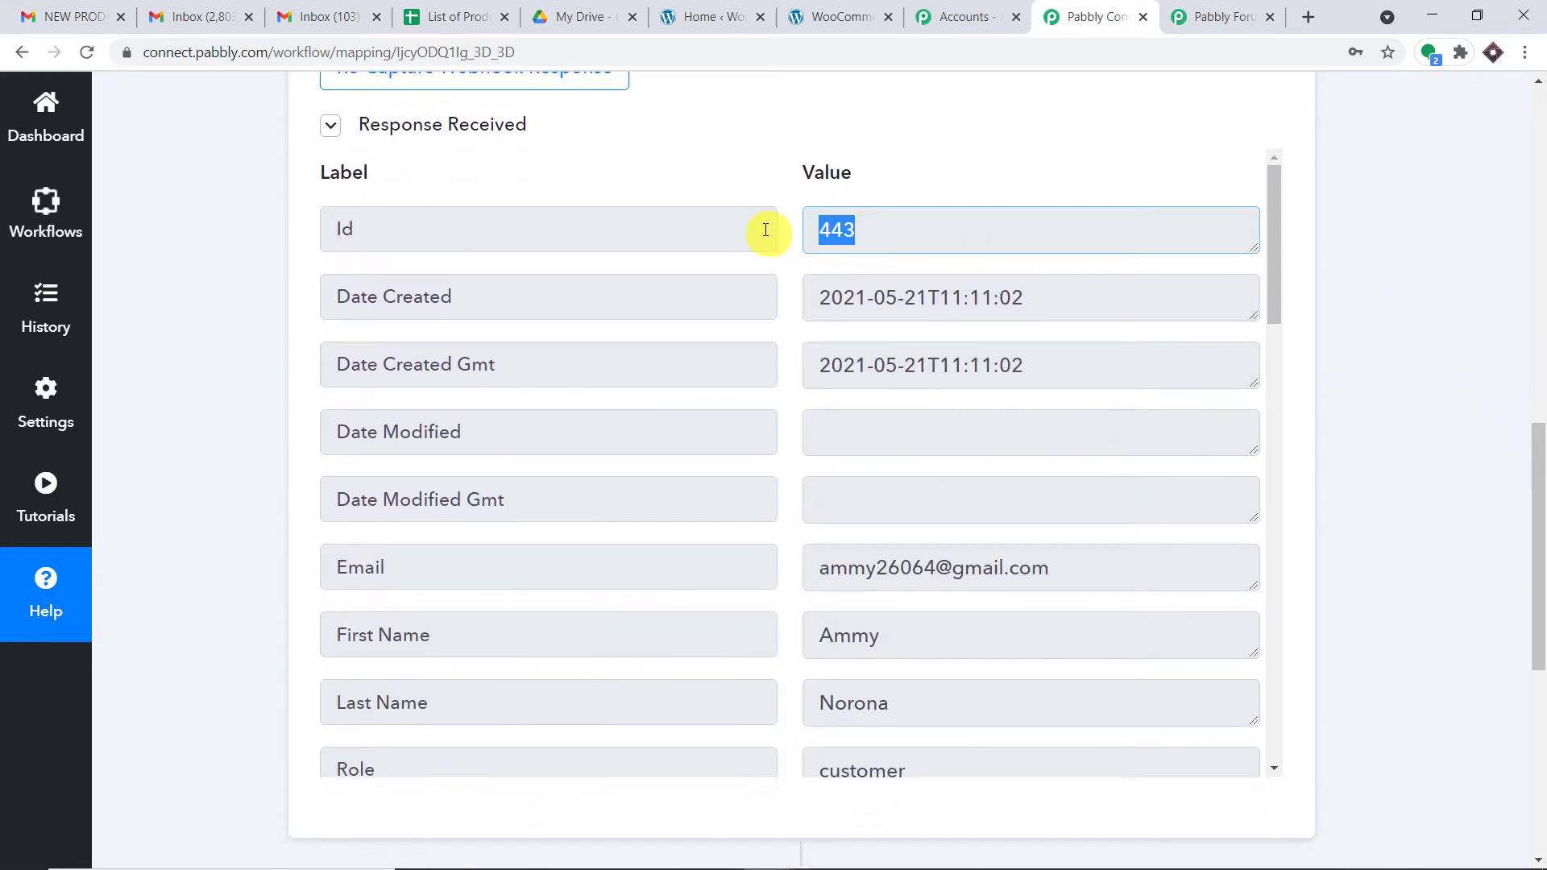
{"action": "scroll", "coordinate": [843, 387], "scroll_direction": "down", "scroll_amount": 3}
{"action": "left_click_drag", "start_coordinate": [1049, 367], "coordinate": [800, 373]}
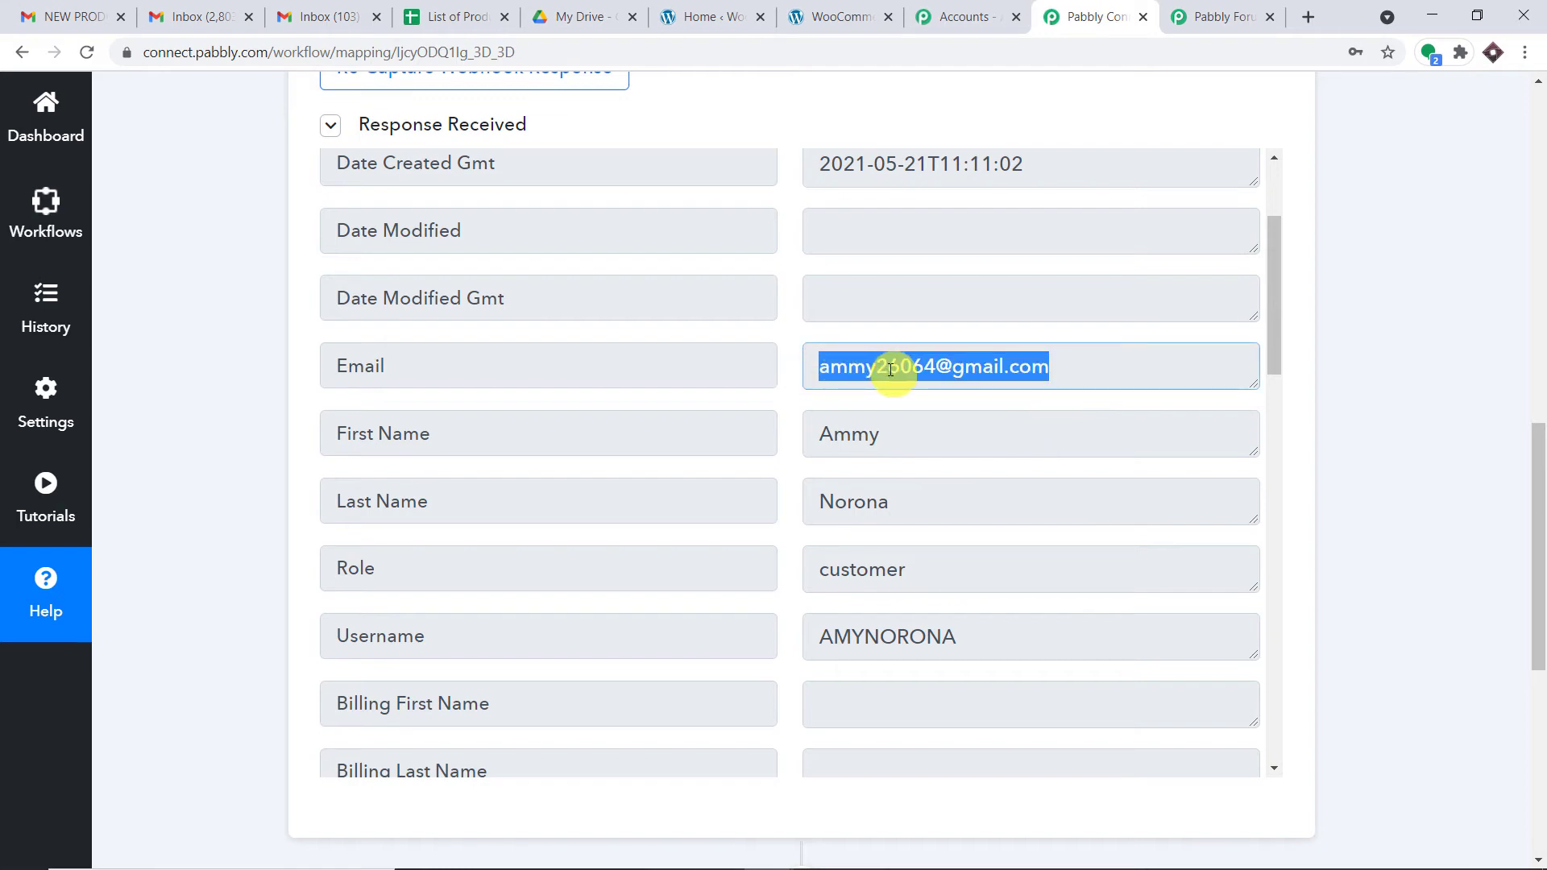
Step: Glance at the List of Products sheet, then step through the captured name and role values
{"action": "left_click", "coordinate": [455, 16]}
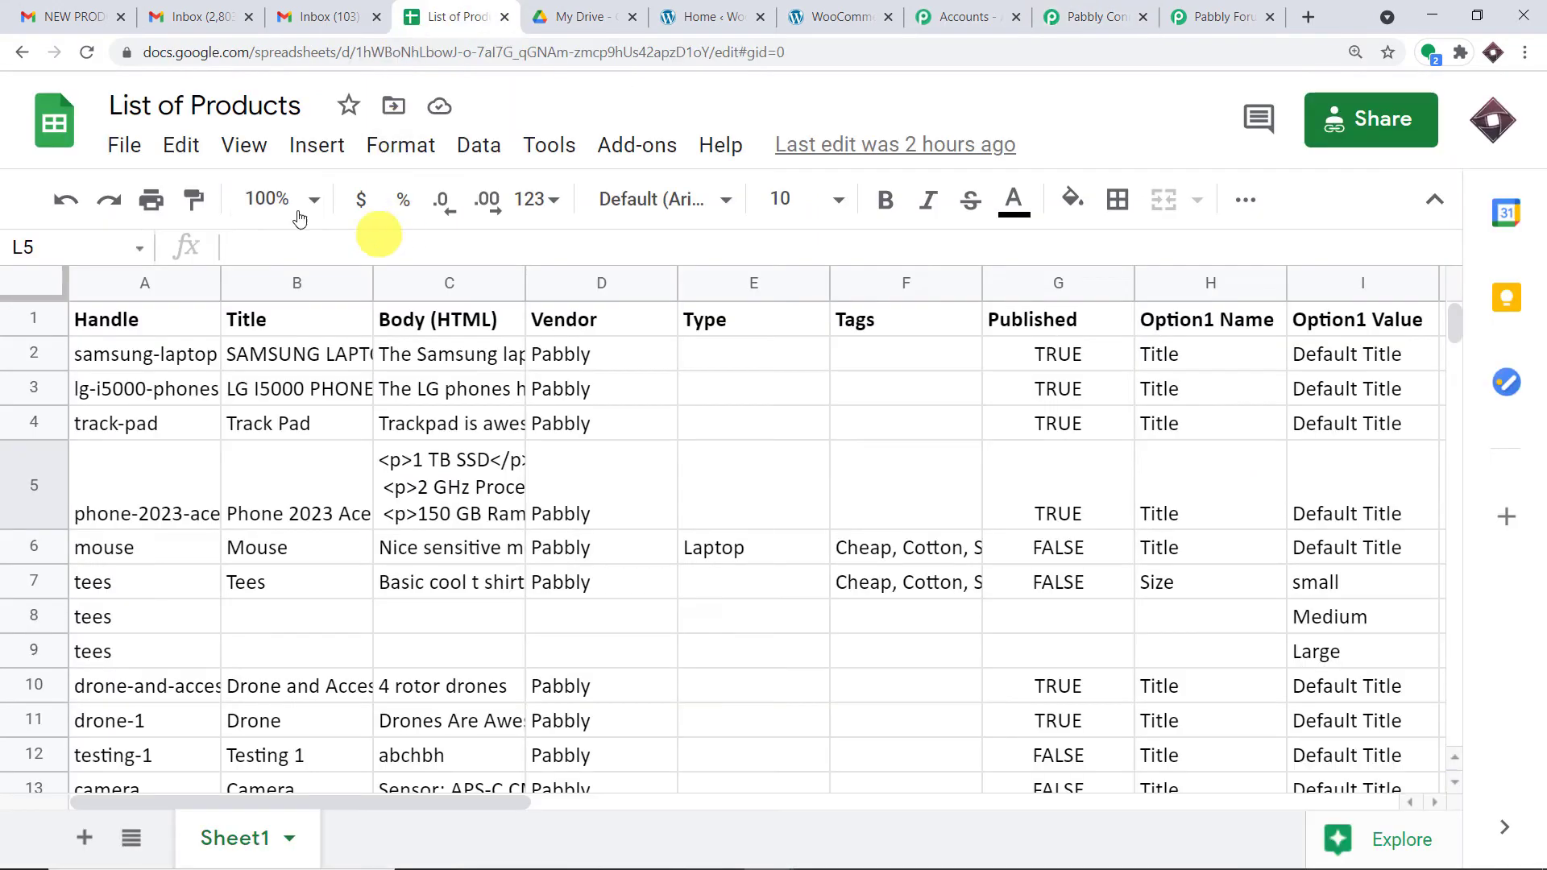
{"action": "left_click", "coordinate": [1095, 16]}
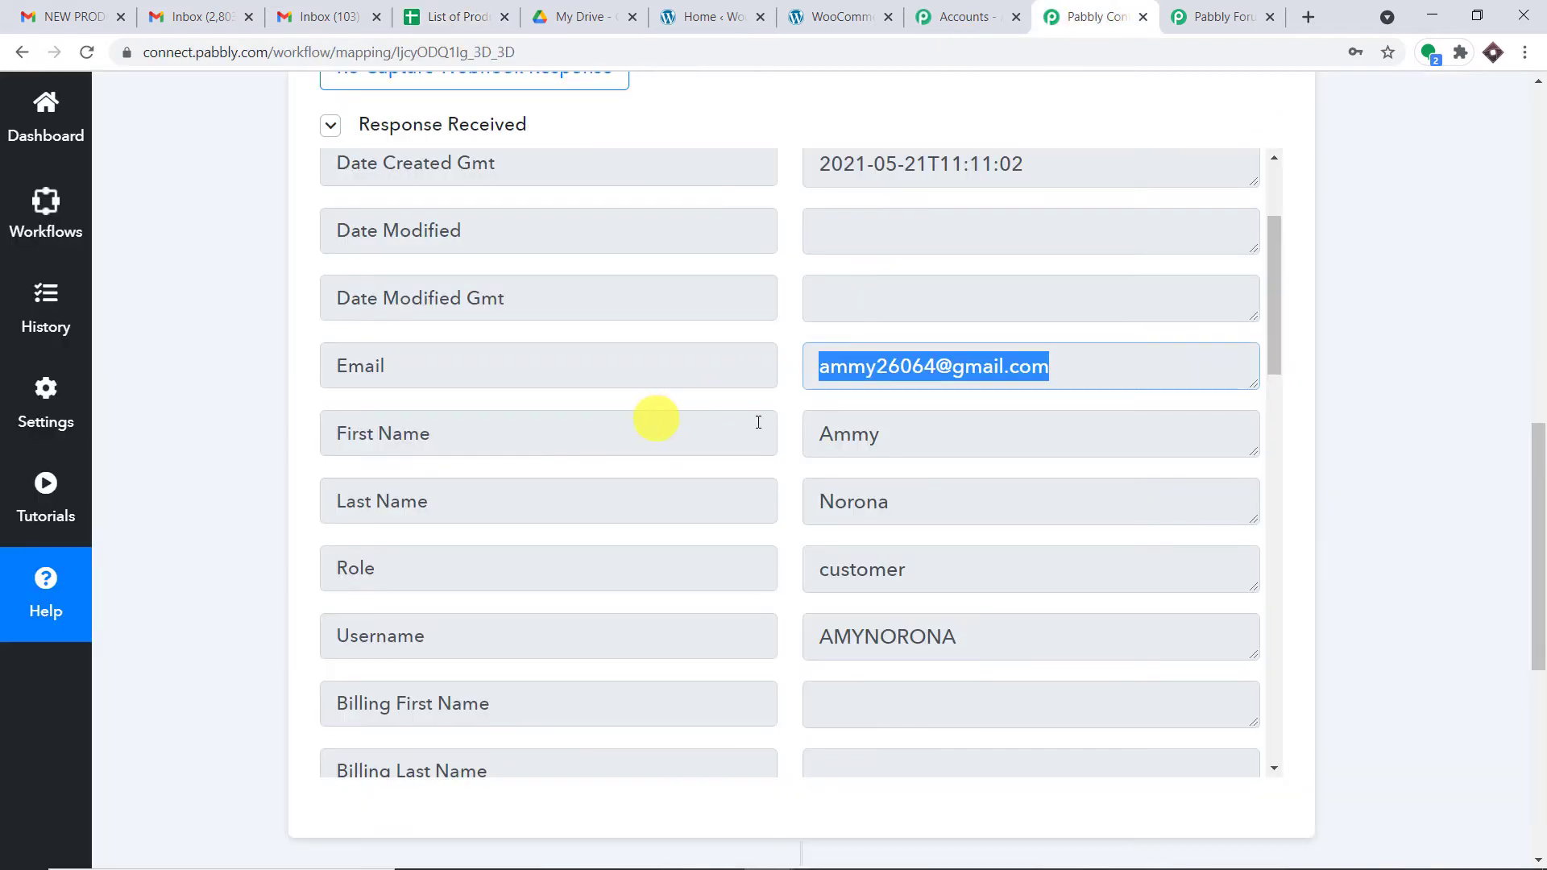
{"action": "left_click", "coordinate": [790, 441]}
{"action": "key", "text": "Tab"}
{"action": "key", "text": "Tab"}
{"action": "key", "text": "Tab"}
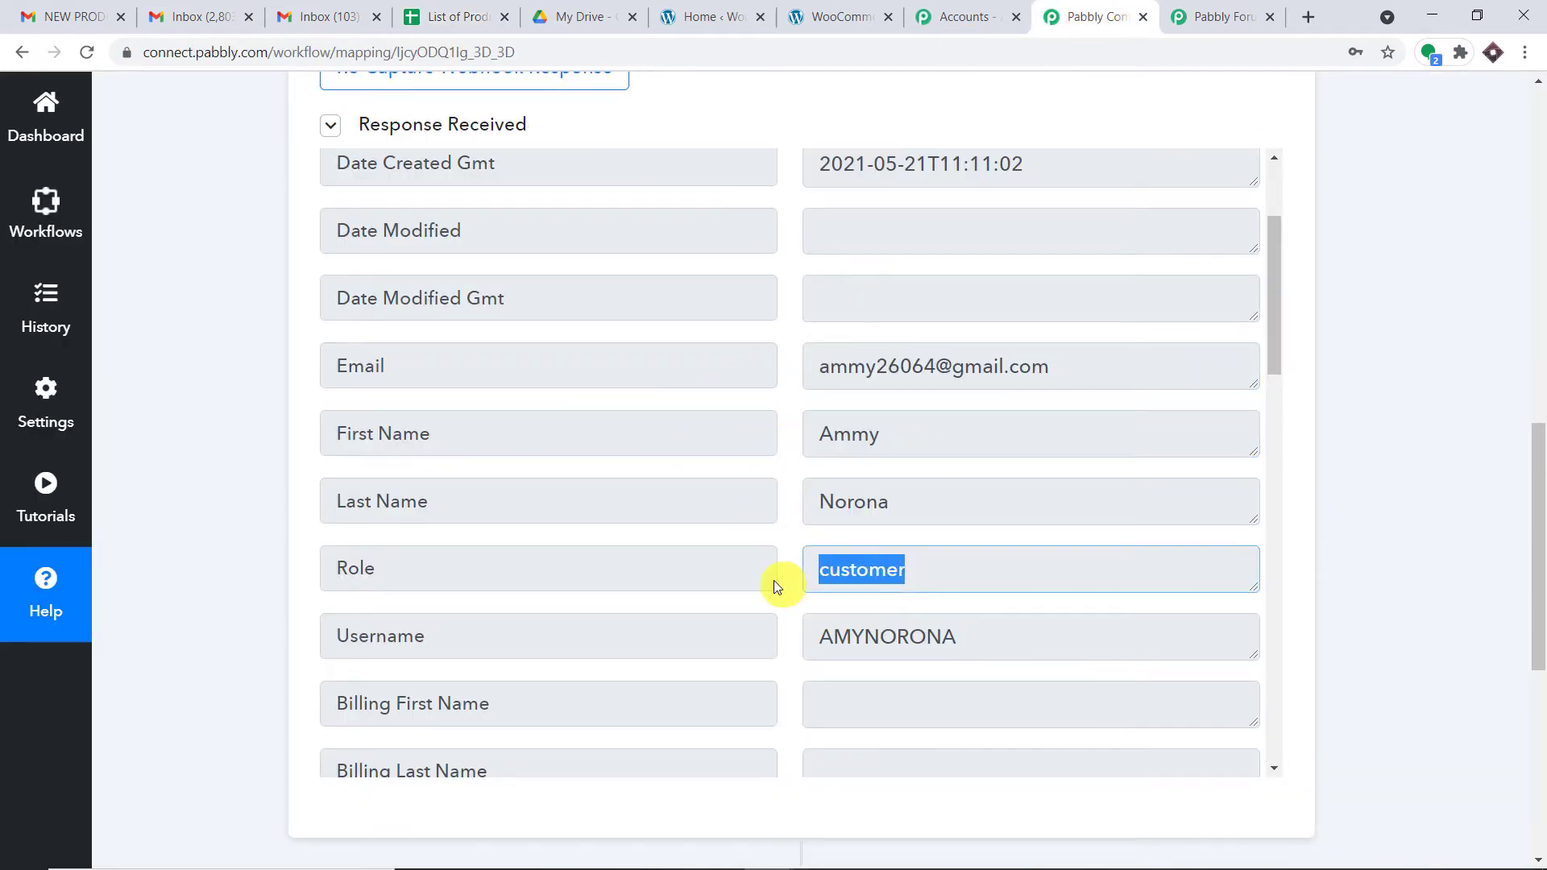
{"action": "scroll", "coordinate": [916, 542], "scroll_direction": "down", "scroll_amount": 1}
{"action": "scroll", "coordinate": [940, 518], "scroll_direction": "down", "scroll_amount": 3}
{"action": "left_click_drag", "start_coordinate": [1001, 438], "coordinate": [801, 439]}
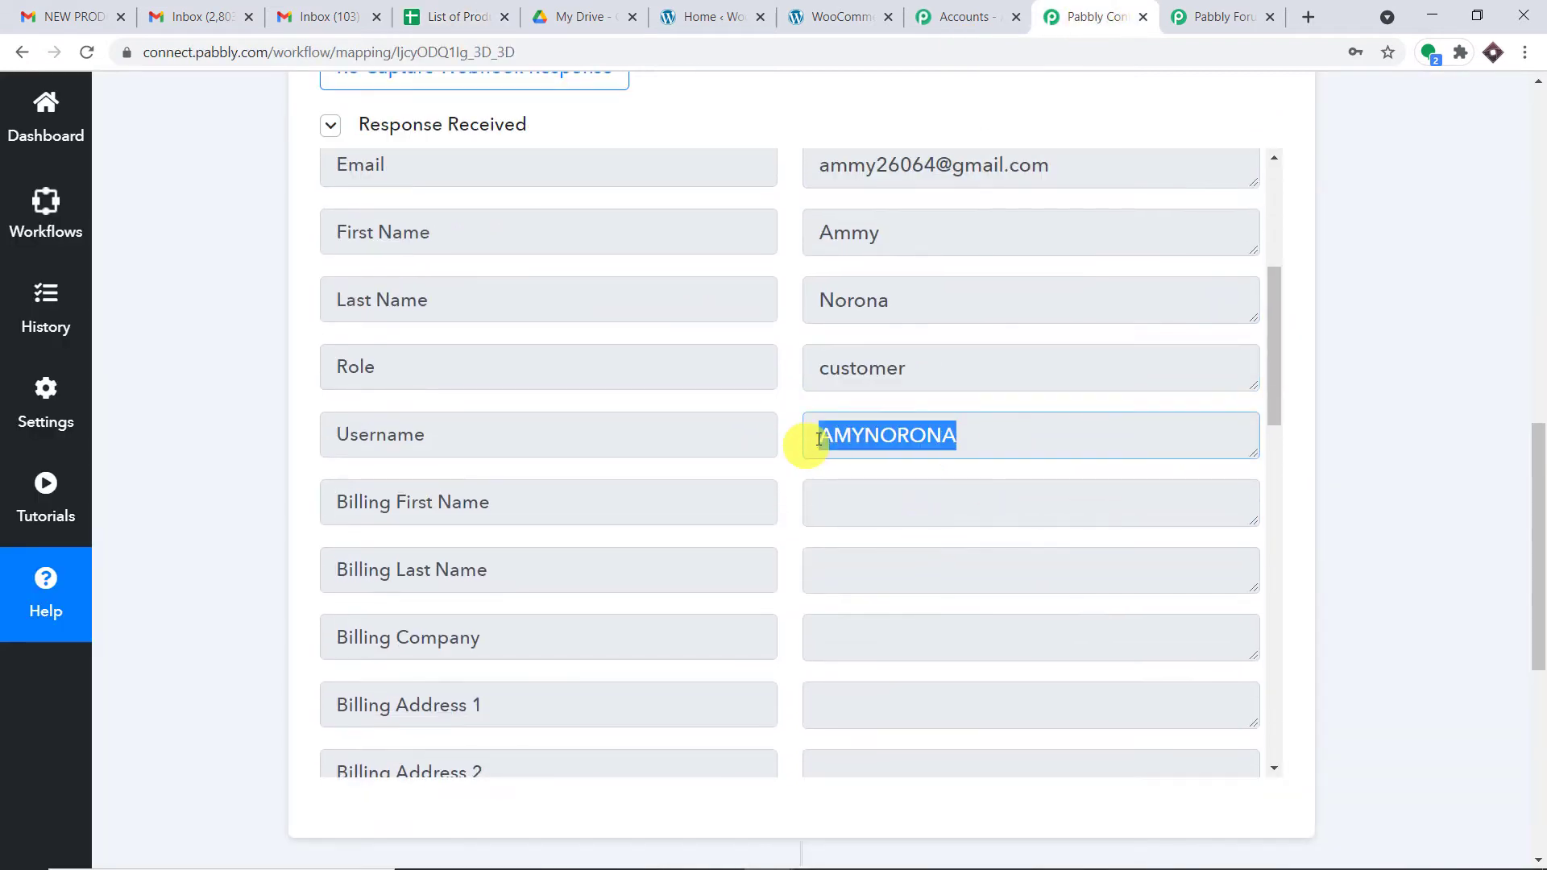
{"action": "scroll", "coordinate": [1014, 425], "scroll_direction": "down", "scroll_amount": 2}
{"action": "scroll", "coordinate": [1013, 425], "scroll_direction": "down", "scroll_amount": 8}
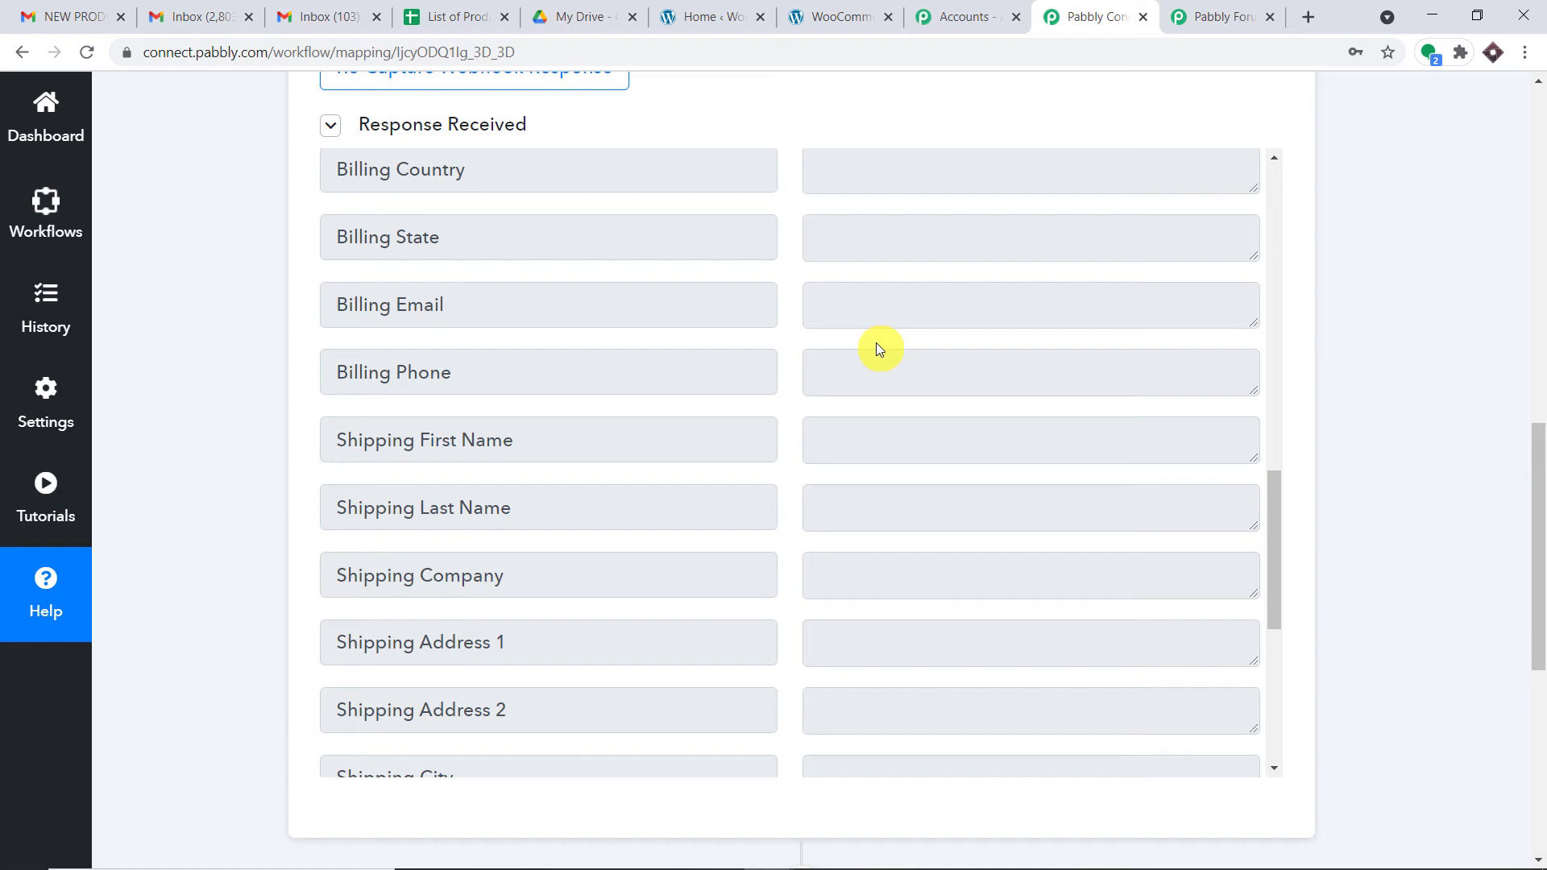
Step: Check the List of Products sheet and Google Drive, then add an action step below the trigger
{"action": "left_click", "coordinate": [451, 17]}
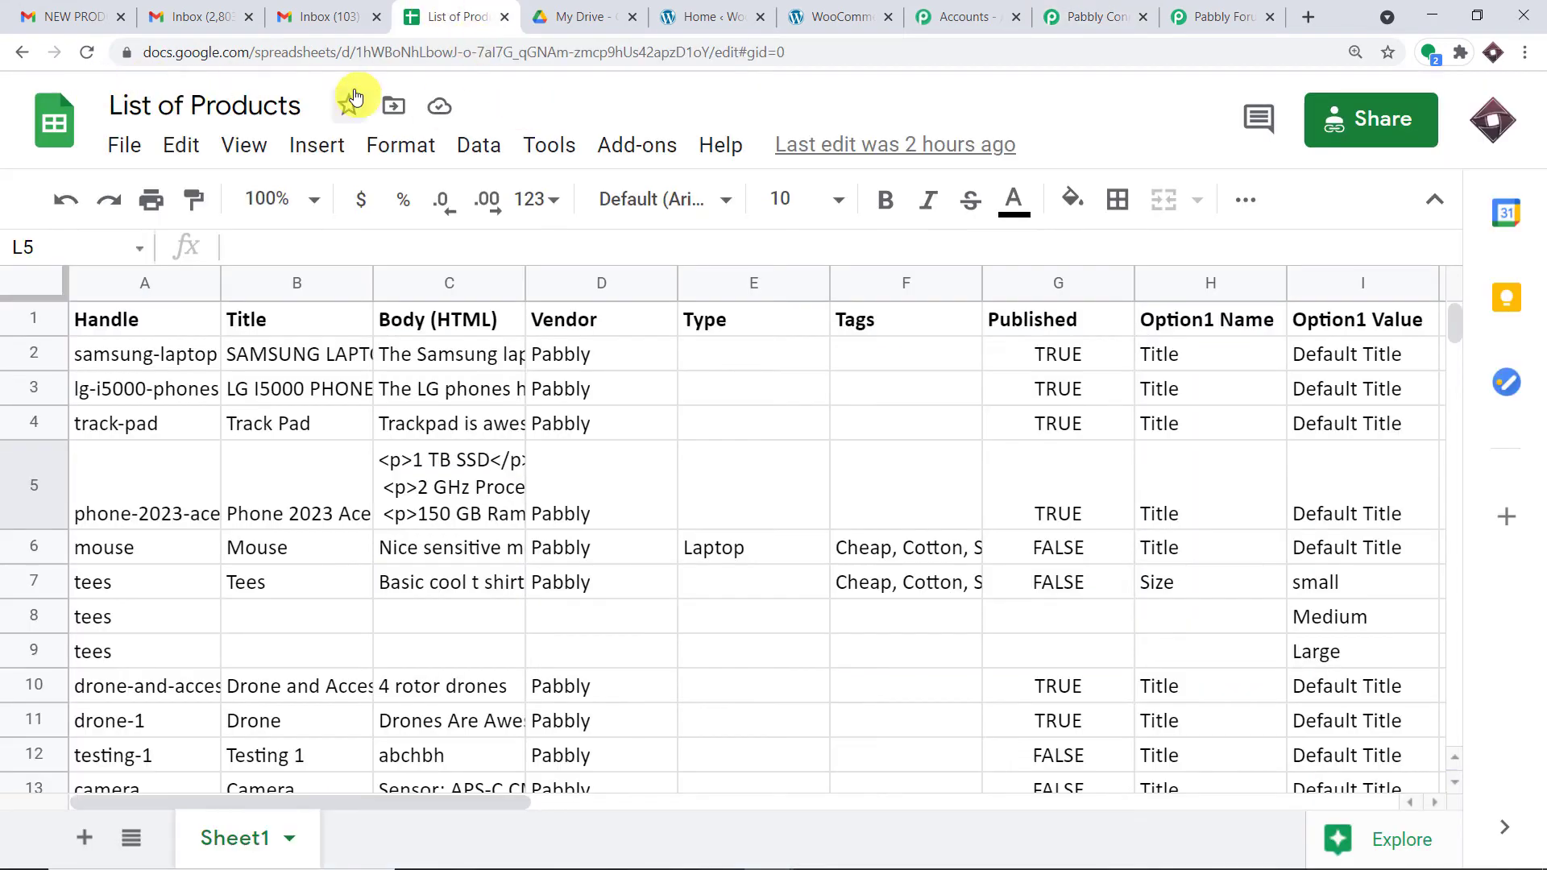
{"action": "left_click", "coordinate": [568, 13]}
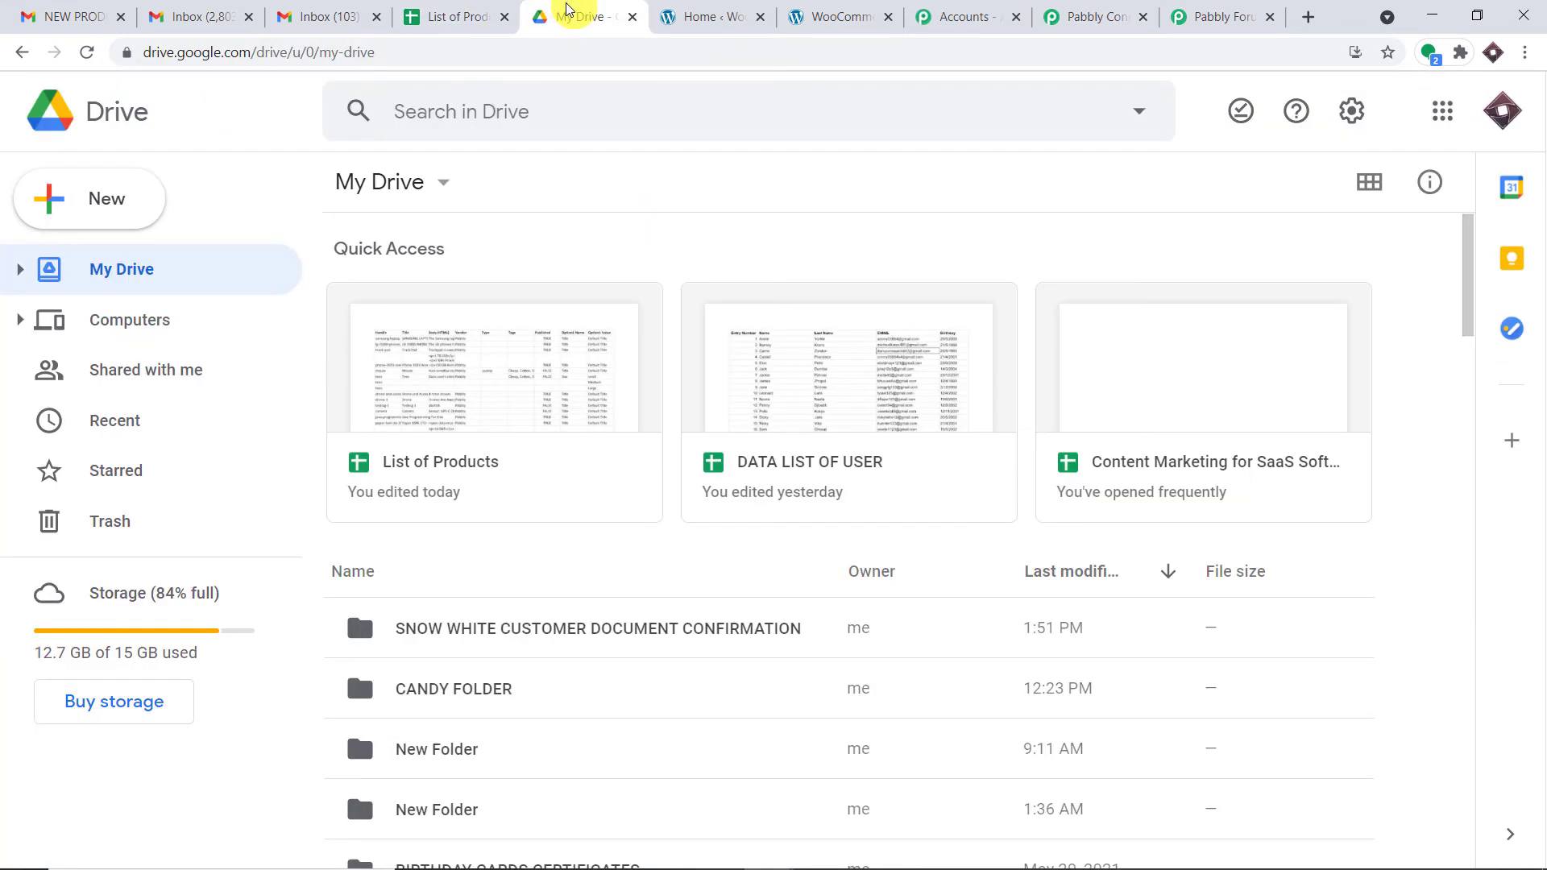
{"action": "left_click", "coordinate": [1083, 16]}
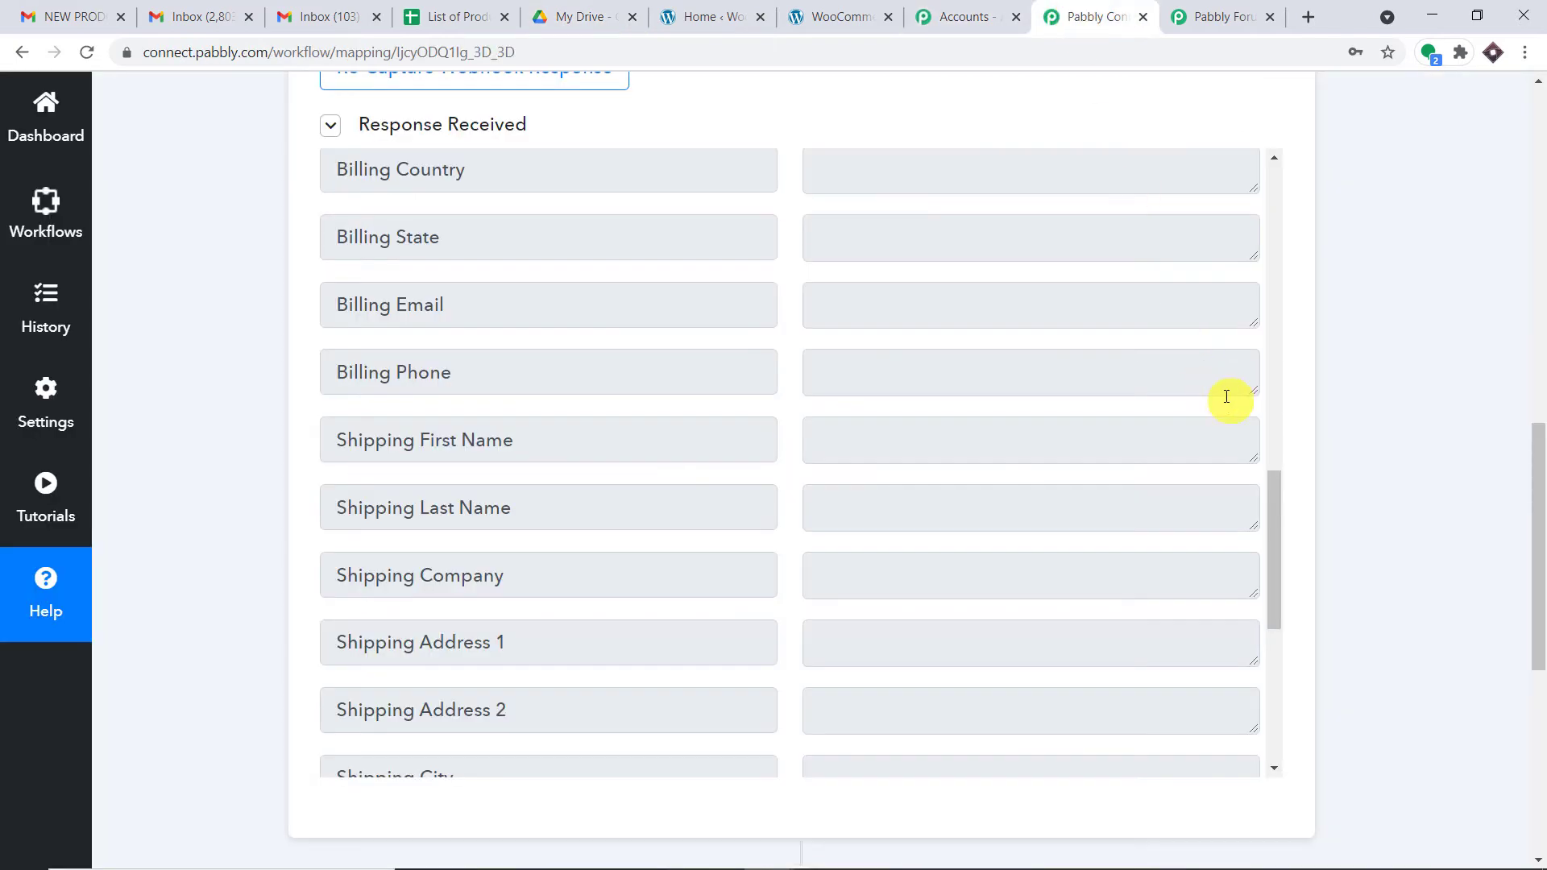
{"action": "left_click", "coordinate": [450, 15]}
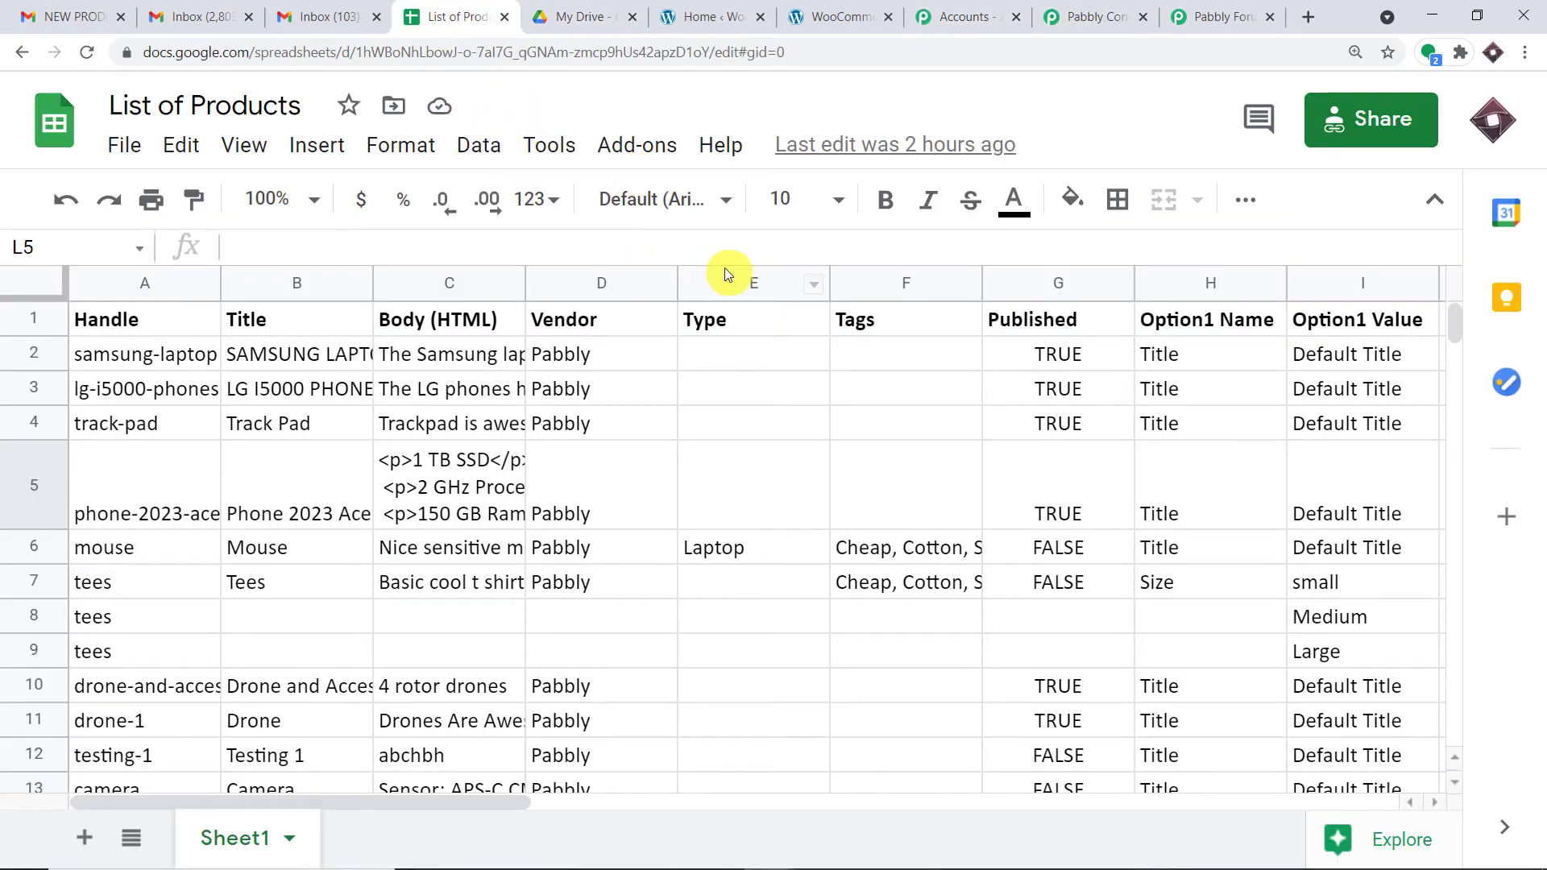
{"action": "left_click", "coordinate": [1096, 16]}
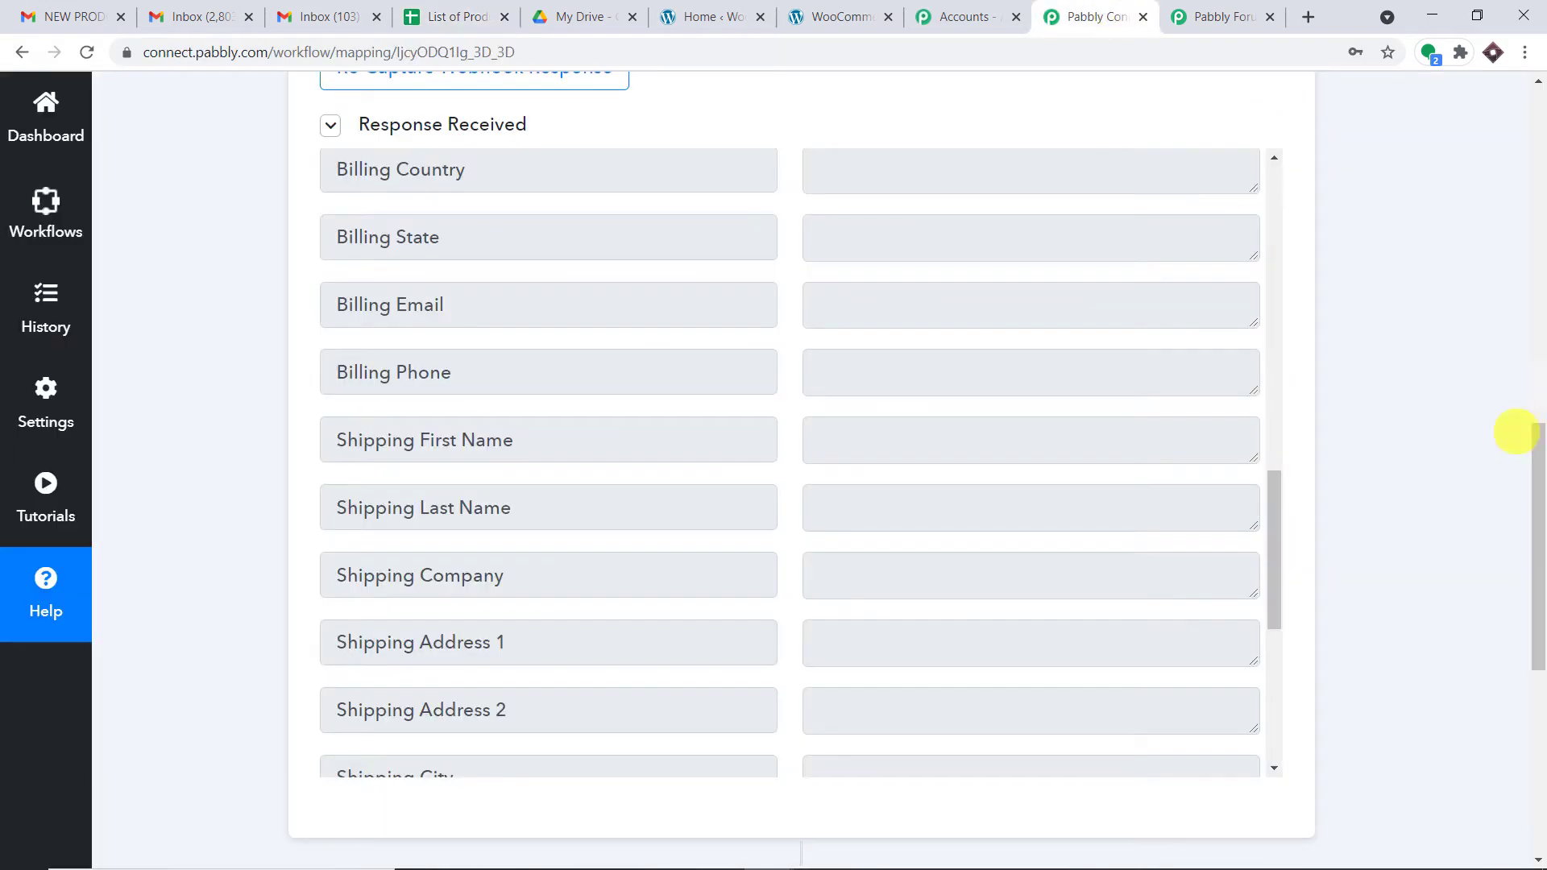
{"action": "left_click_drag", "start_coordinate": [1538, 516], "coordinate": [1536, 602]}
{"action": "left_click", "coordinate": [801, 392]}
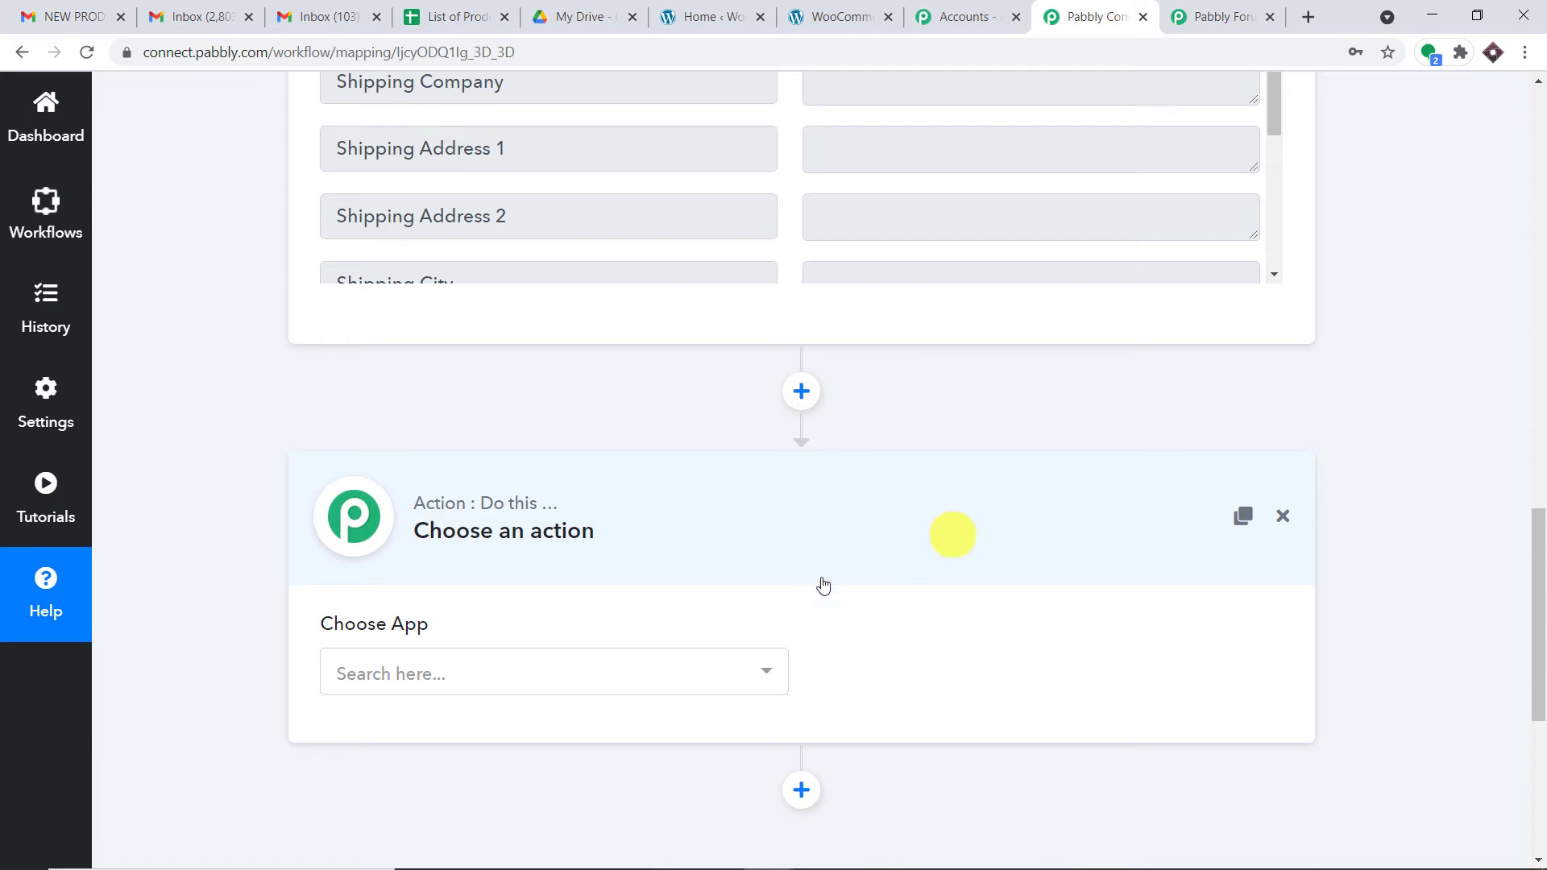
Step: Search 'google dr' and pick Google Drive as the action app
{"action": "left_click", "coordinate": [555, 679]}
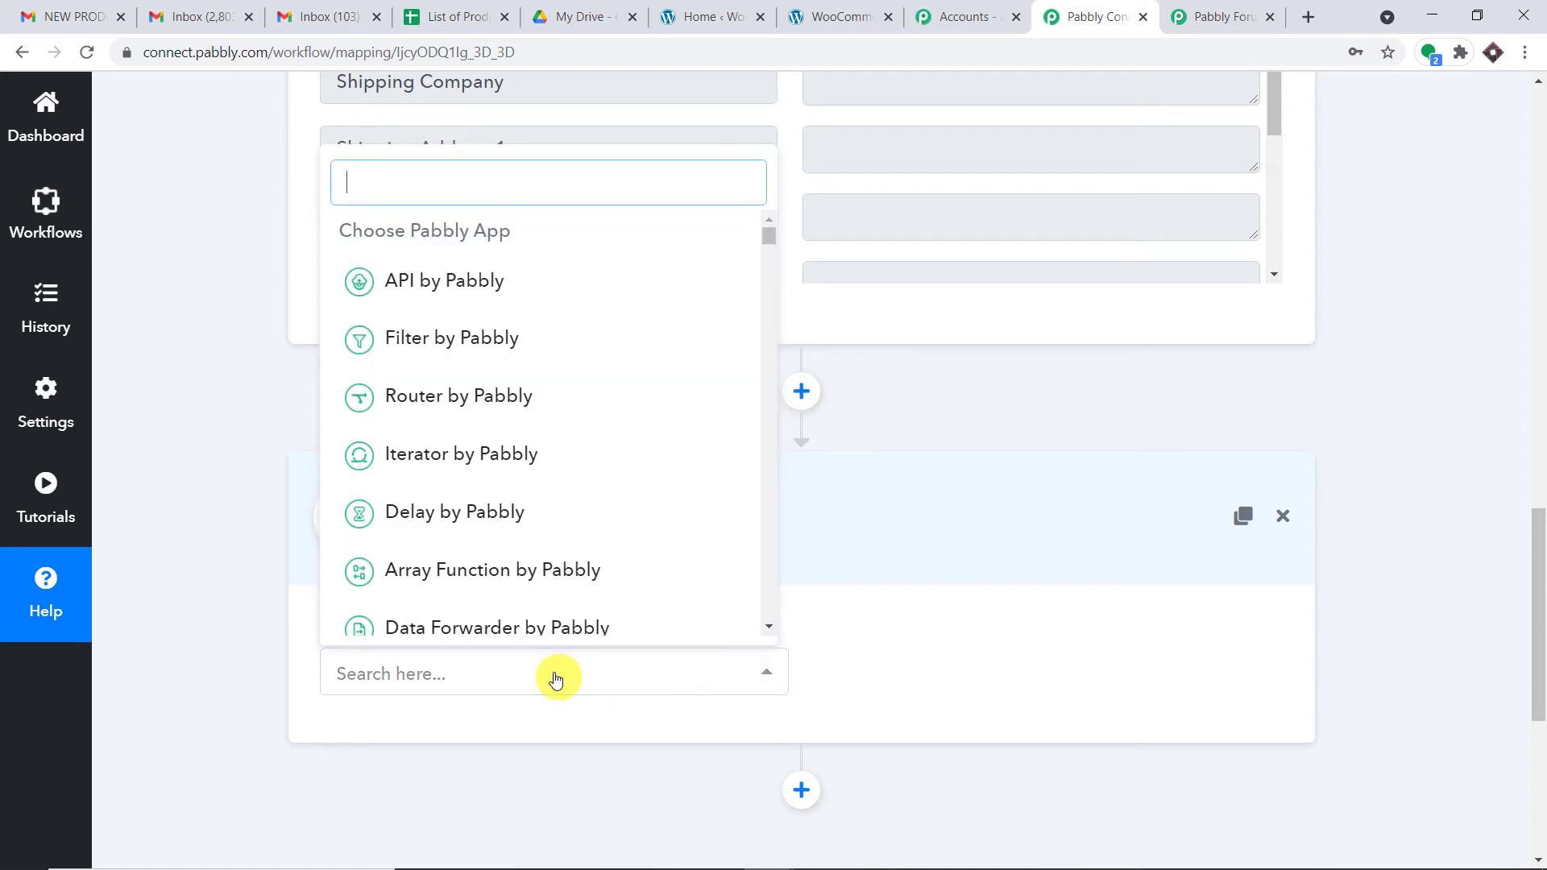
{"action": "type", "text": "googl"}
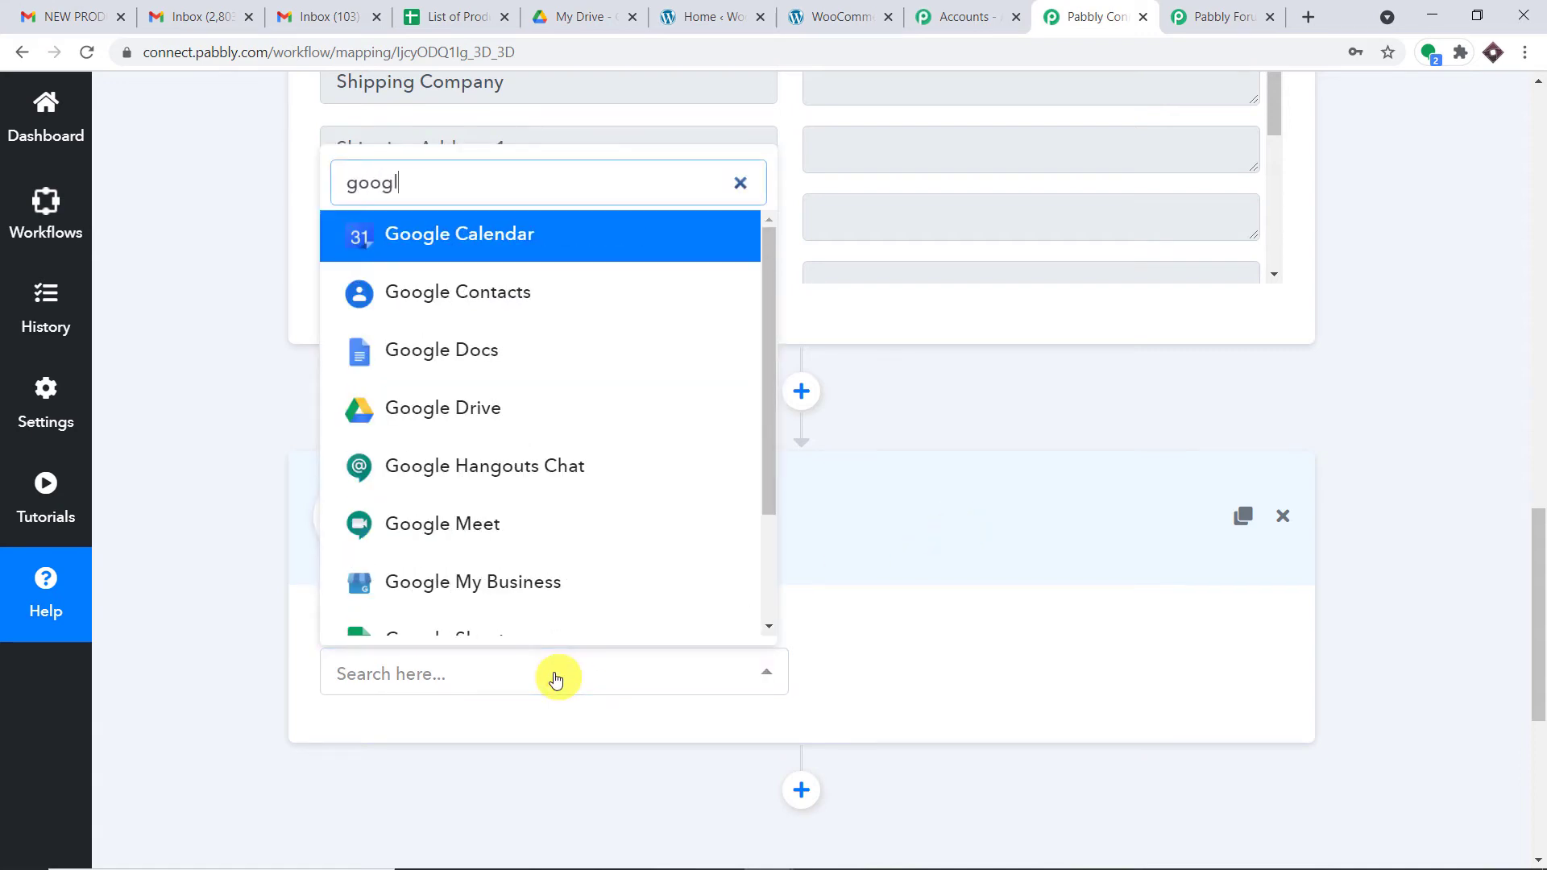
{"action": "type", "text": "e dr"}
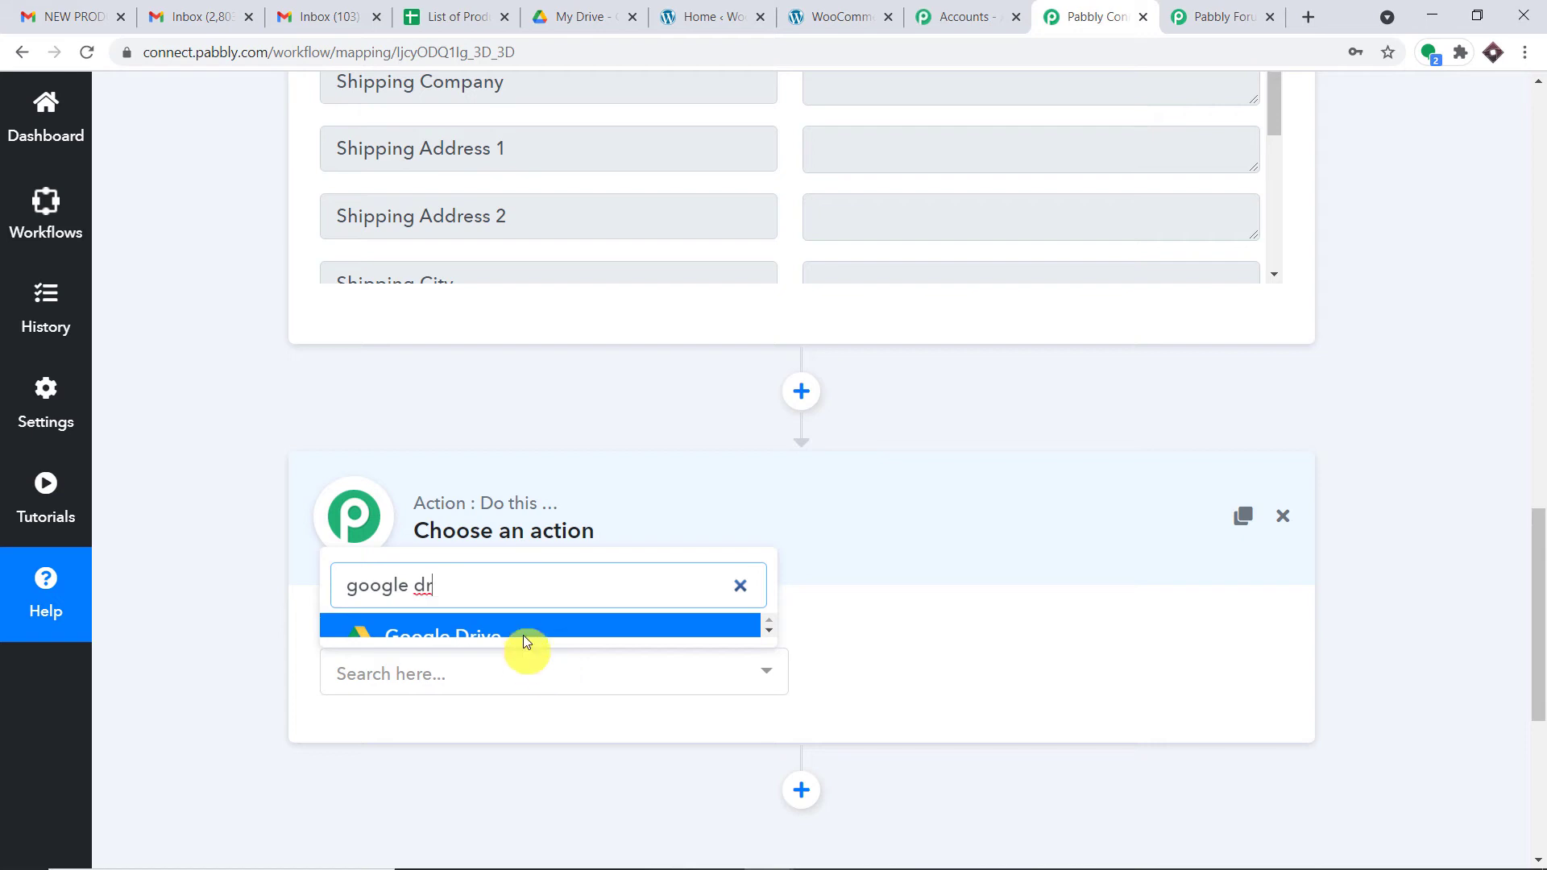
{"action": "left_click", "coordinate": [528, 635]}
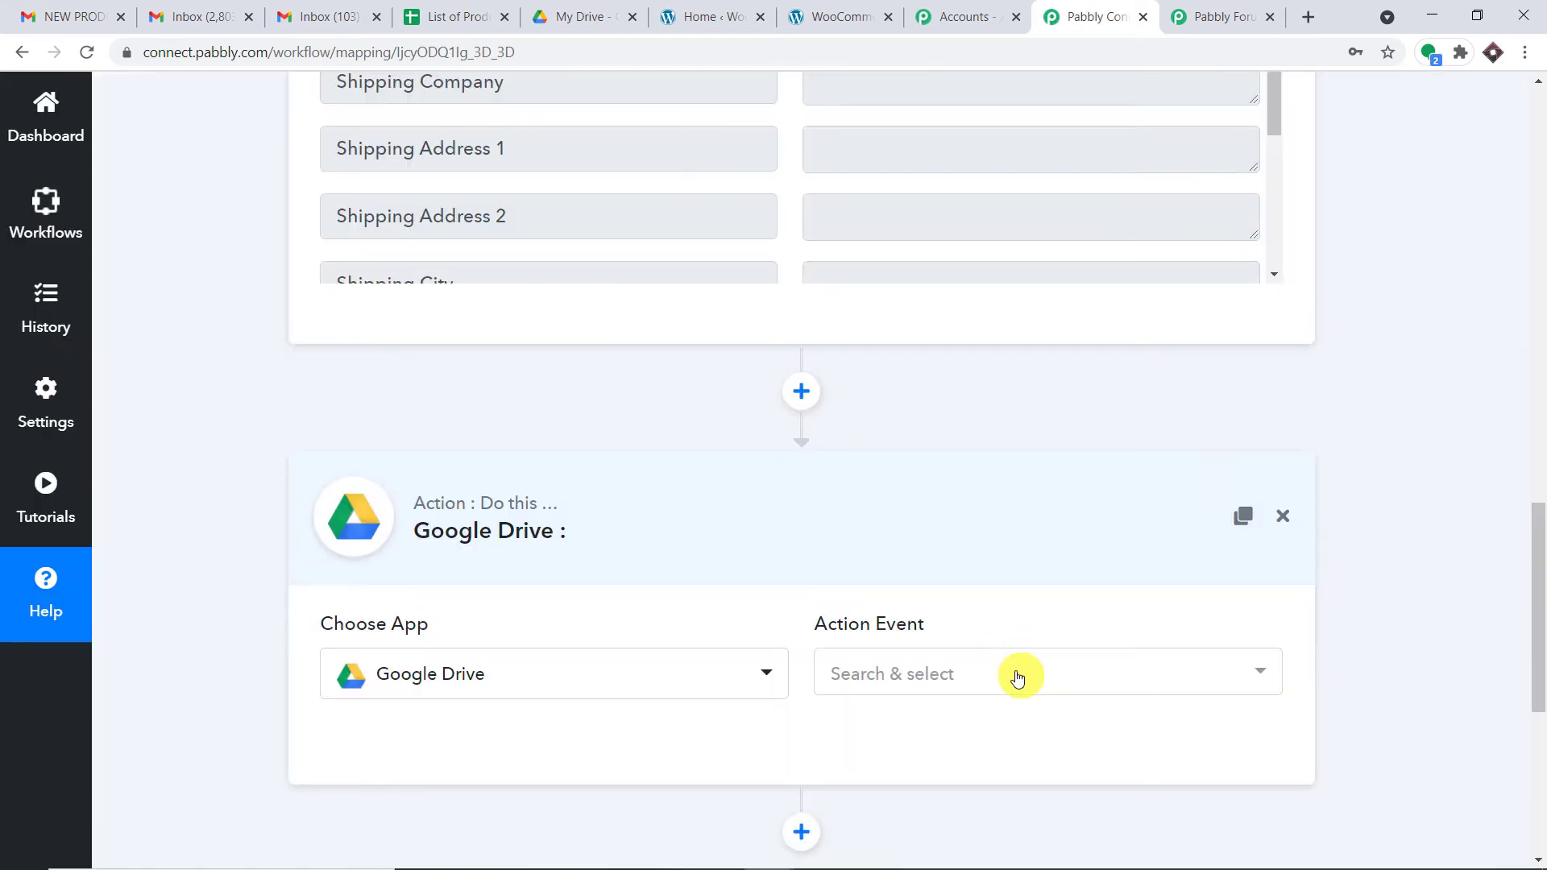
Step: Choose the 'Share a File With Anyone' event and start Connect With Google Drive
{"action": "left_click", "coordinate": [1018, 678]}
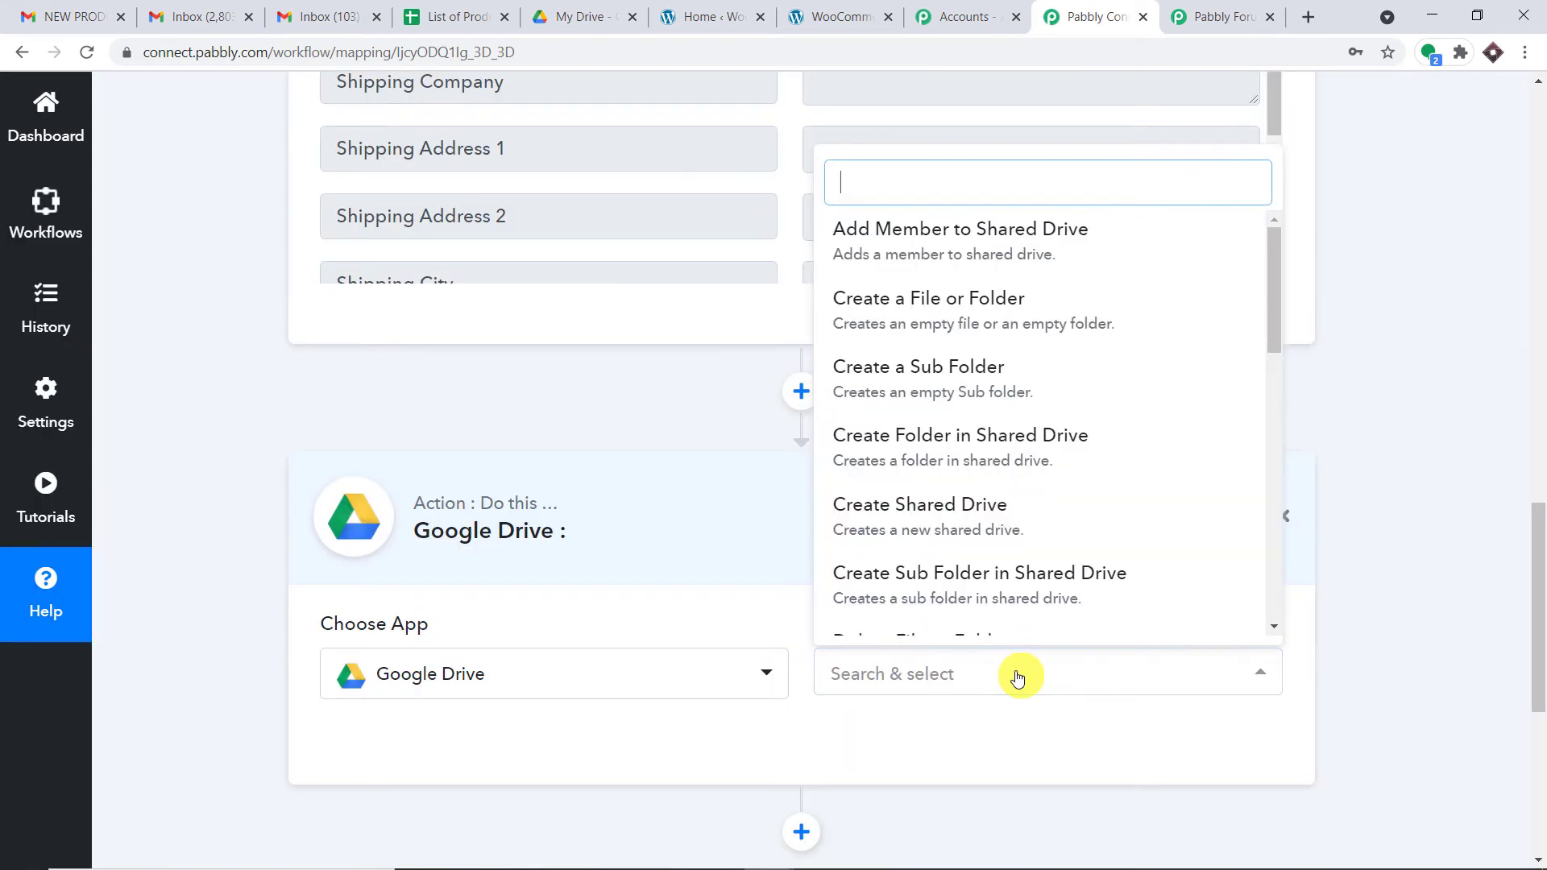
{"action": "scroll", "coordinate": [1075, 637], "scroll_direction": "down", "scroll_amount": 3}
{"action": "scroll", "coordinate": [1074, 525], "scroll_direction": "down", "scroll_amount": 3}
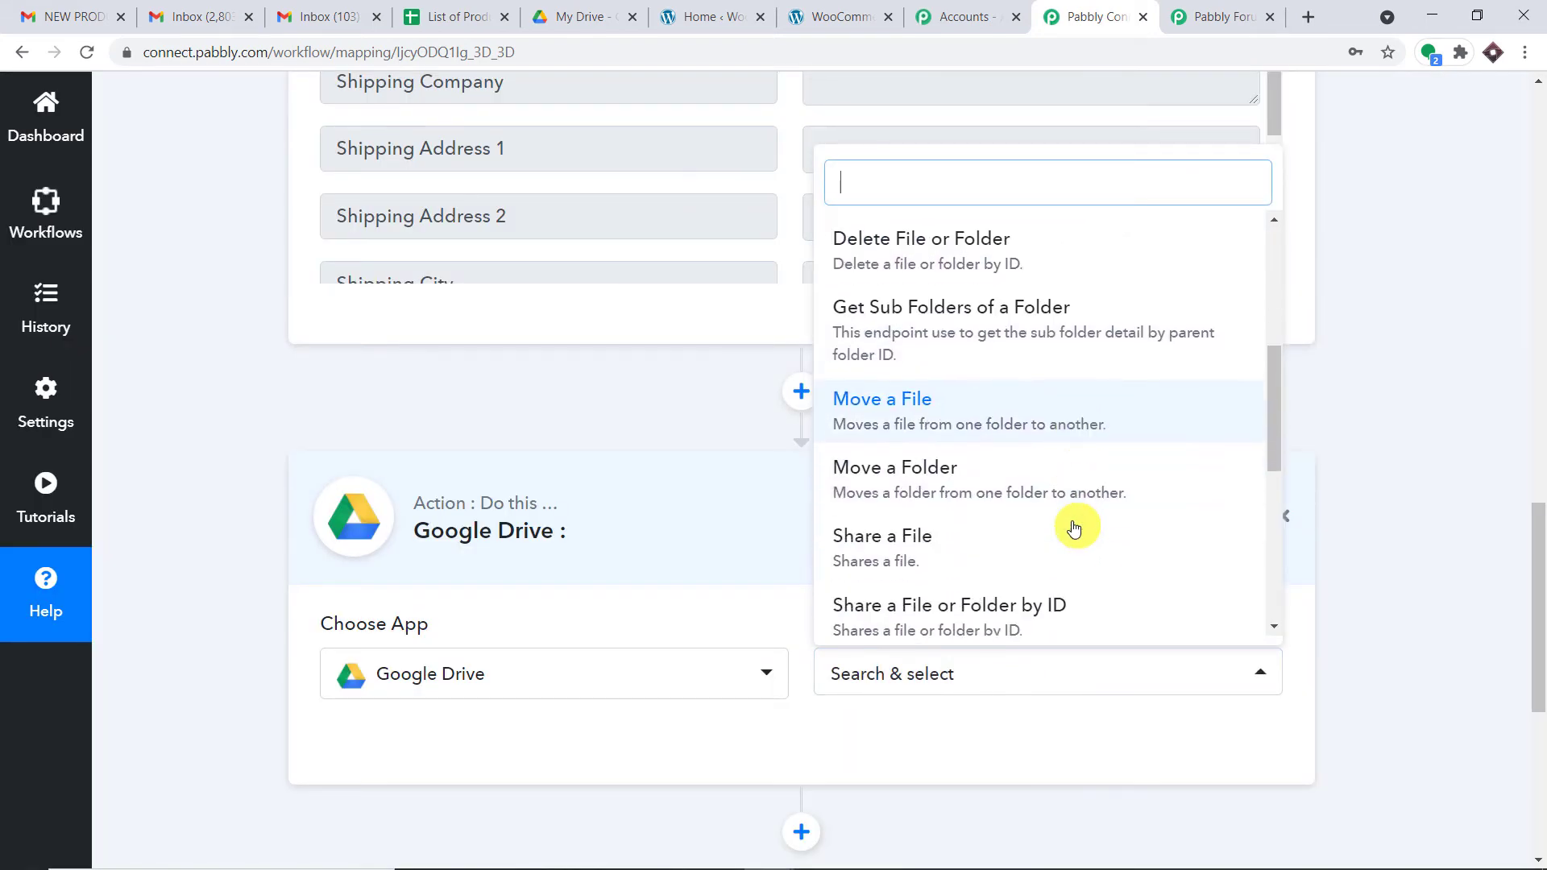
{"action": "left_click", "coordinate": [1066, 580]}
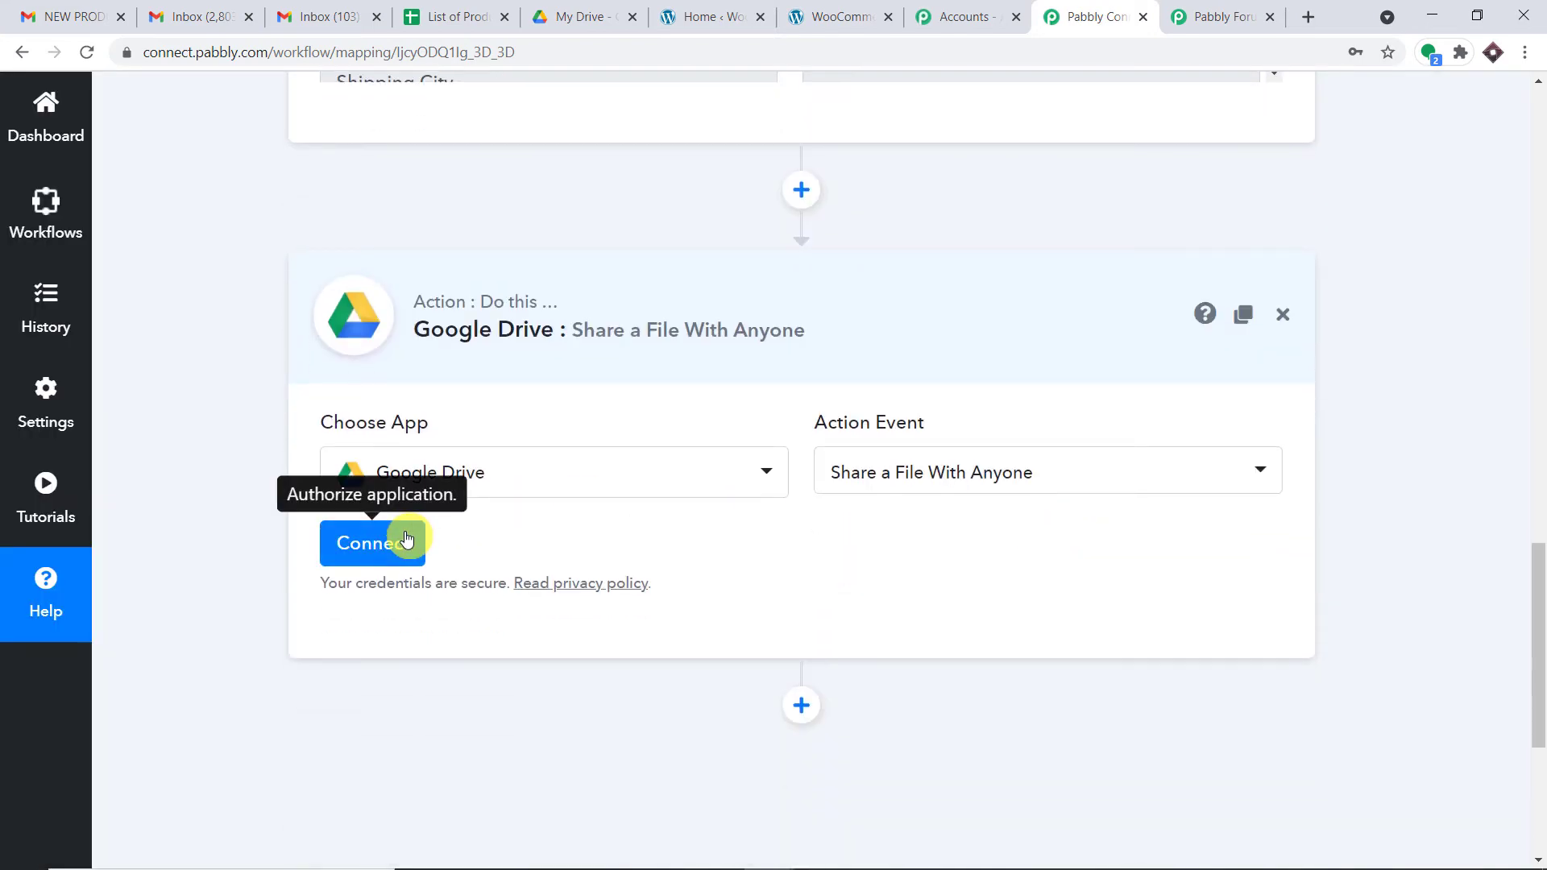
{"action": "left_click", "coordinate": [407, 539]}
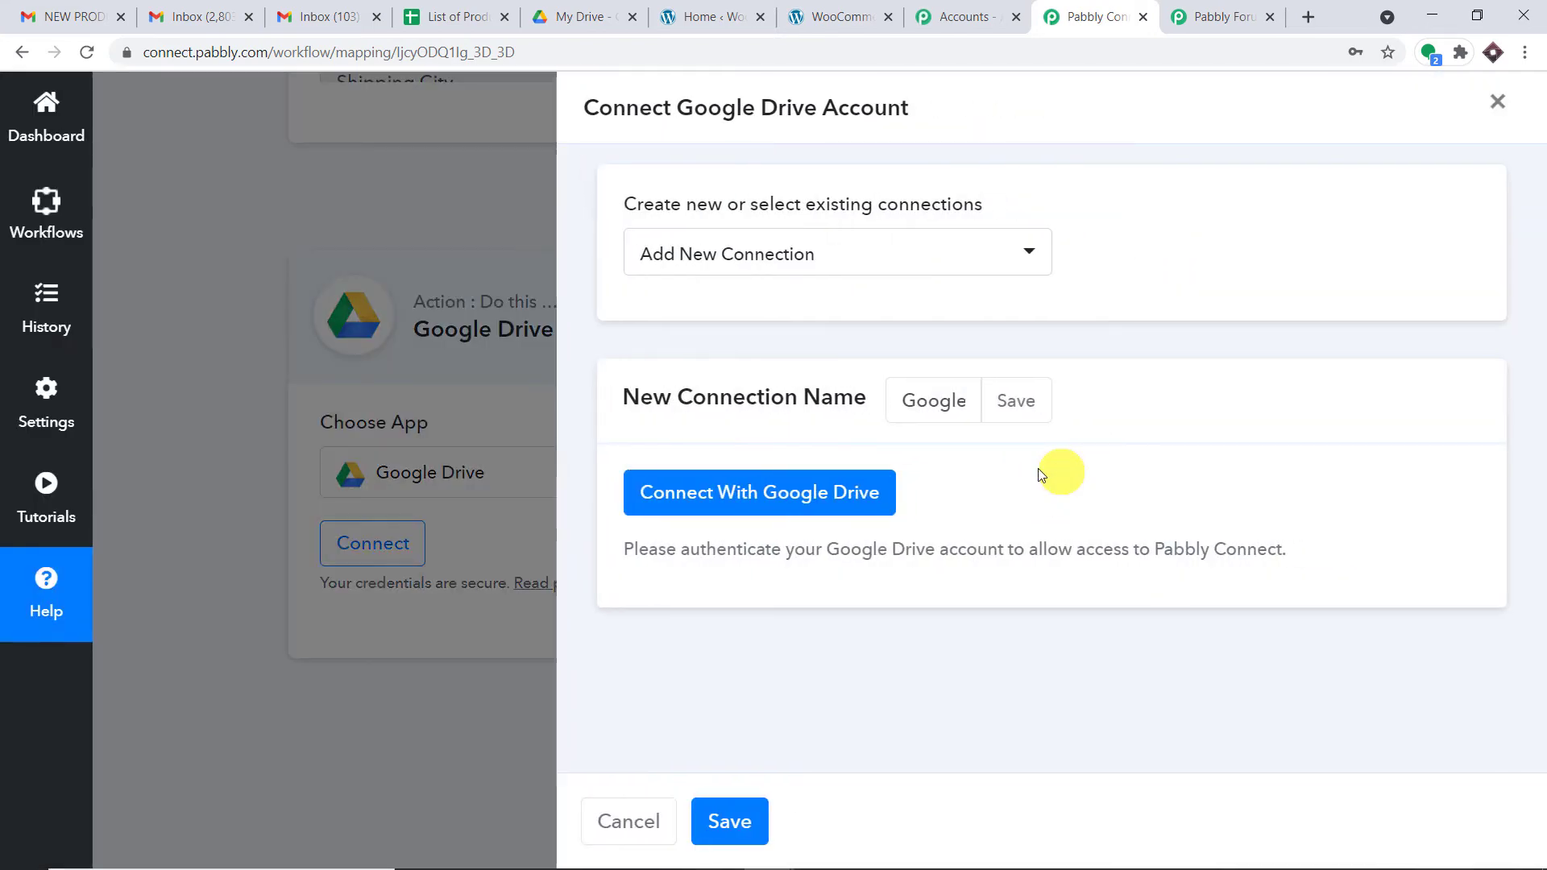
{"action": "left_click", "coordinate": [781, 489]}
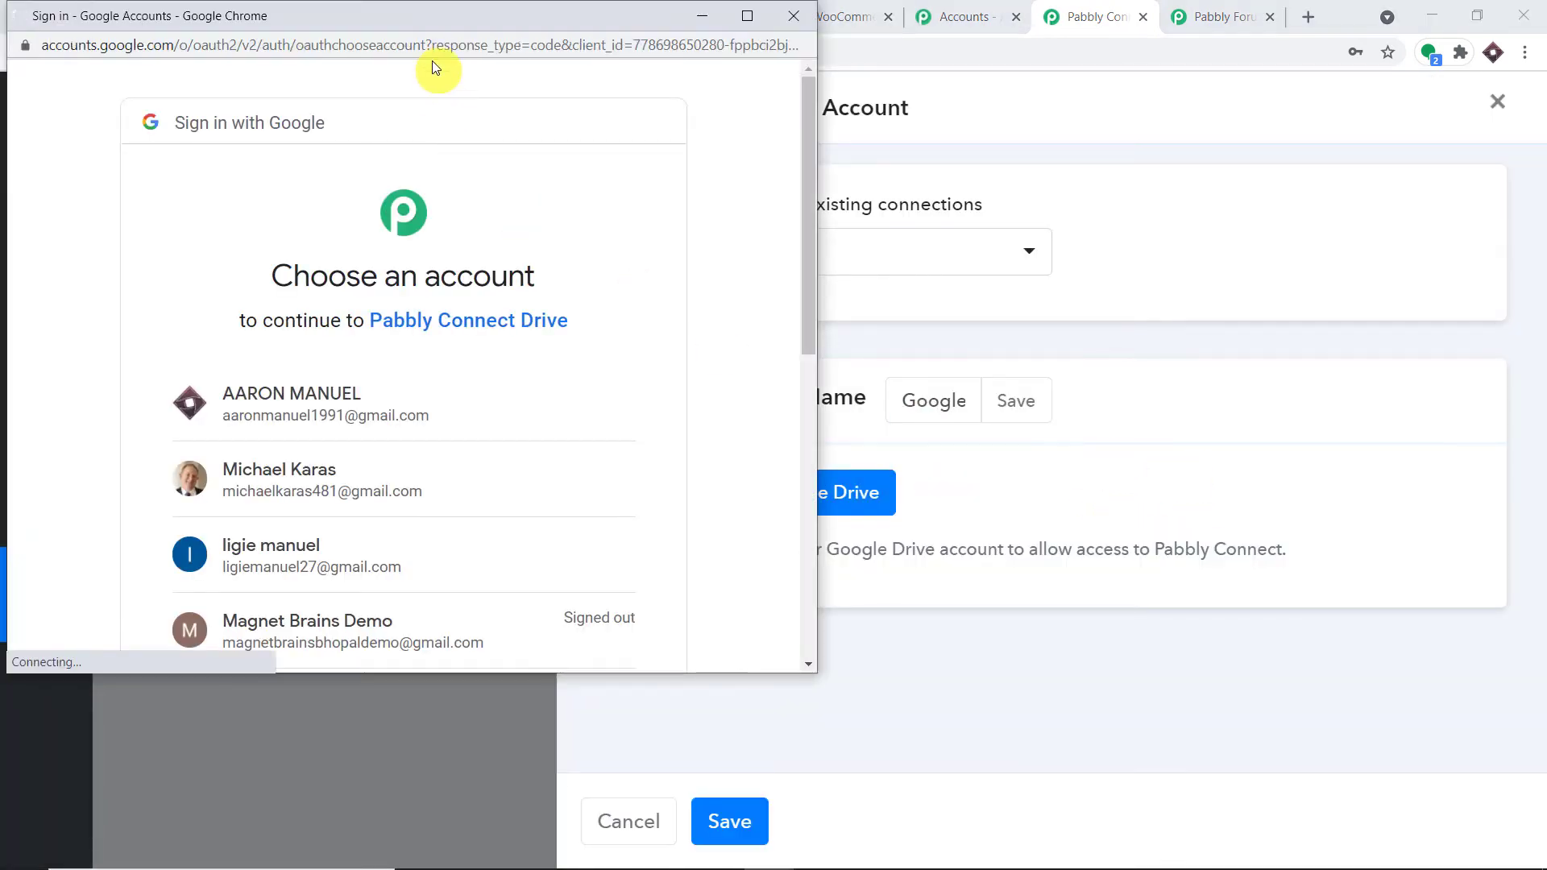
Step: Pick the Google account, allow Pabbly Connect Drive access, and acknowledge the success message
{"action": "left_click_drag", "start_coordinate": [431, 23], "coordinate": [1158, 112]}
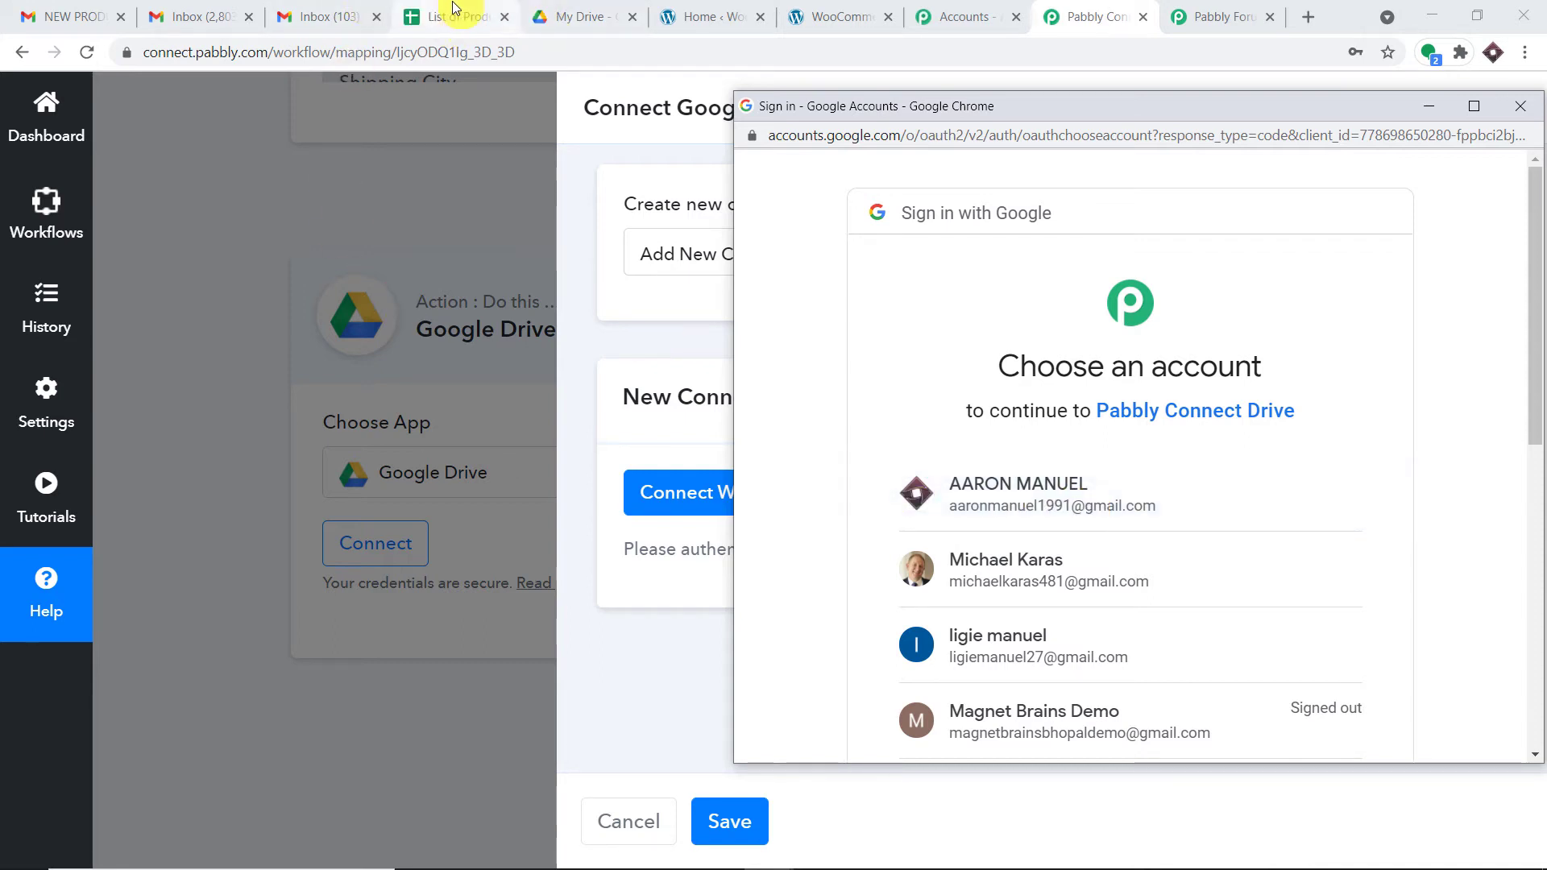
{"action": "left_click", "coordinate": [973, 488]}
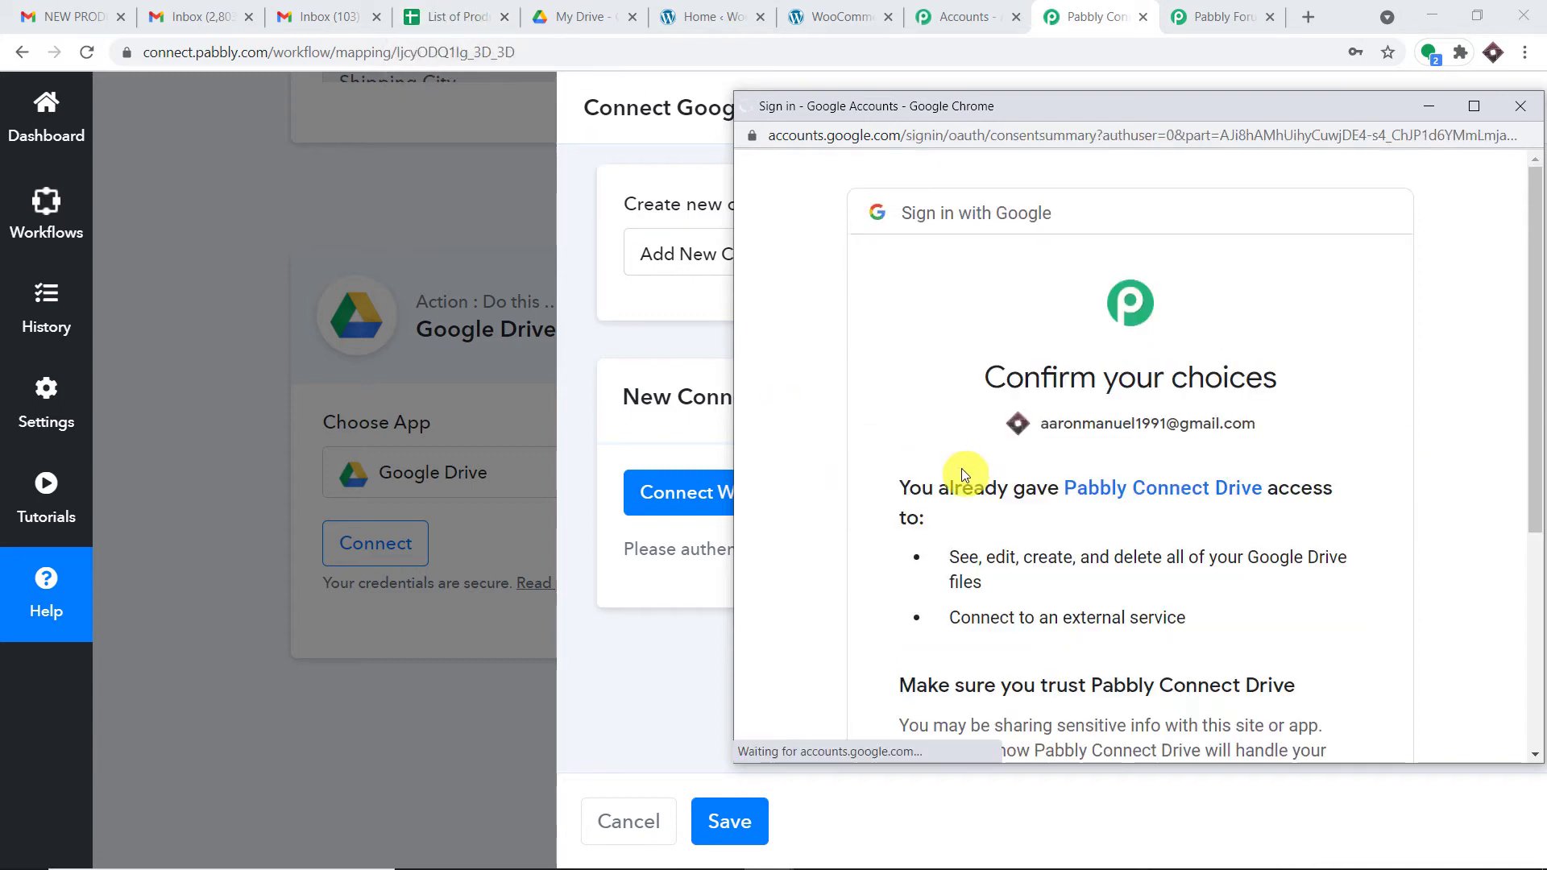
{"action": "left_click_drag", "start_coordinate": [1055, 106], "coordinate": [798, 65]}
{"action": "scroll", "coordinate": [910, 411], "scroll_direction": "down", "scroll_amount": 4}
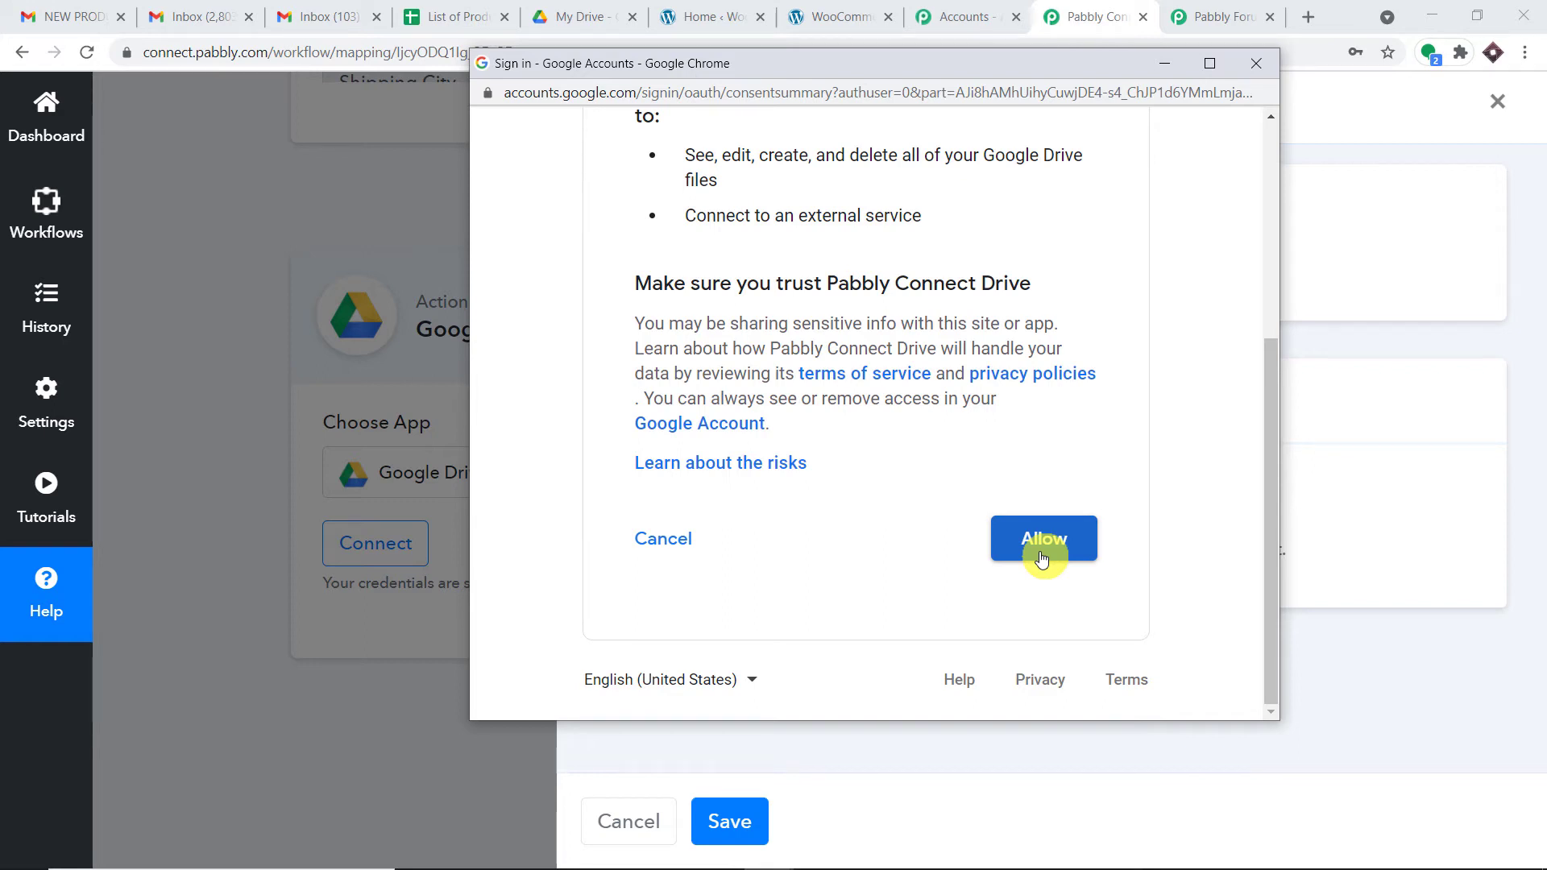
{"action": "left_click", "coordinate": [1041, 556]}
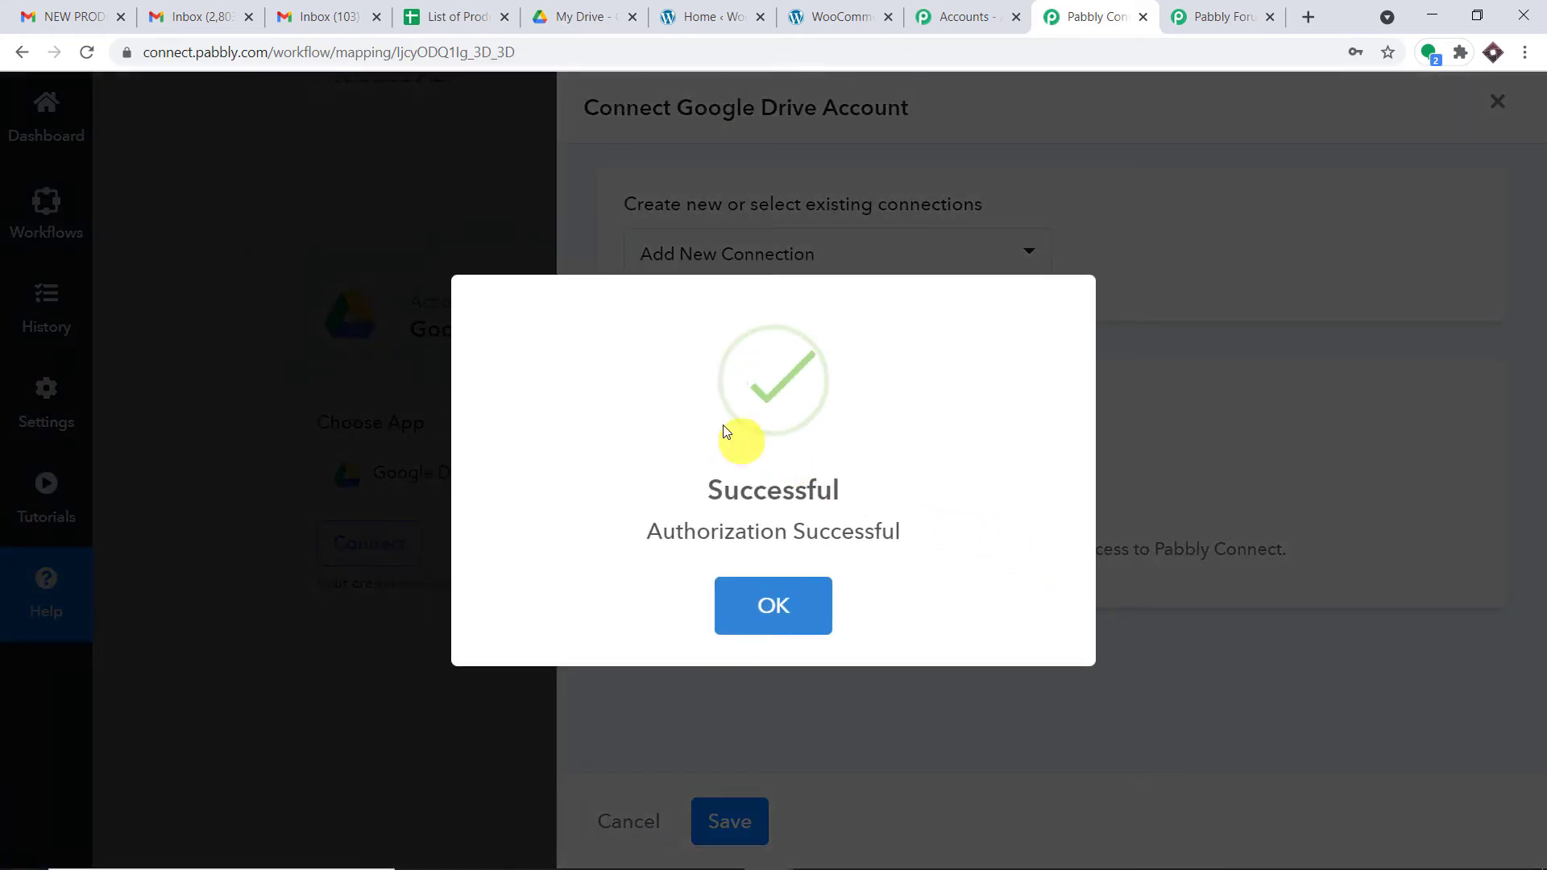
{"action": "left_click", "coordinate": [796, 610]}
Step: Select 'List of Products' as the File ID, then save and send a test request
{"action": "left_click", "coordinate": [796, 610]}
{"action": "scroll", "coordinate": [760, 586], "scroll_direction": "down", "scroll_amount": 2}
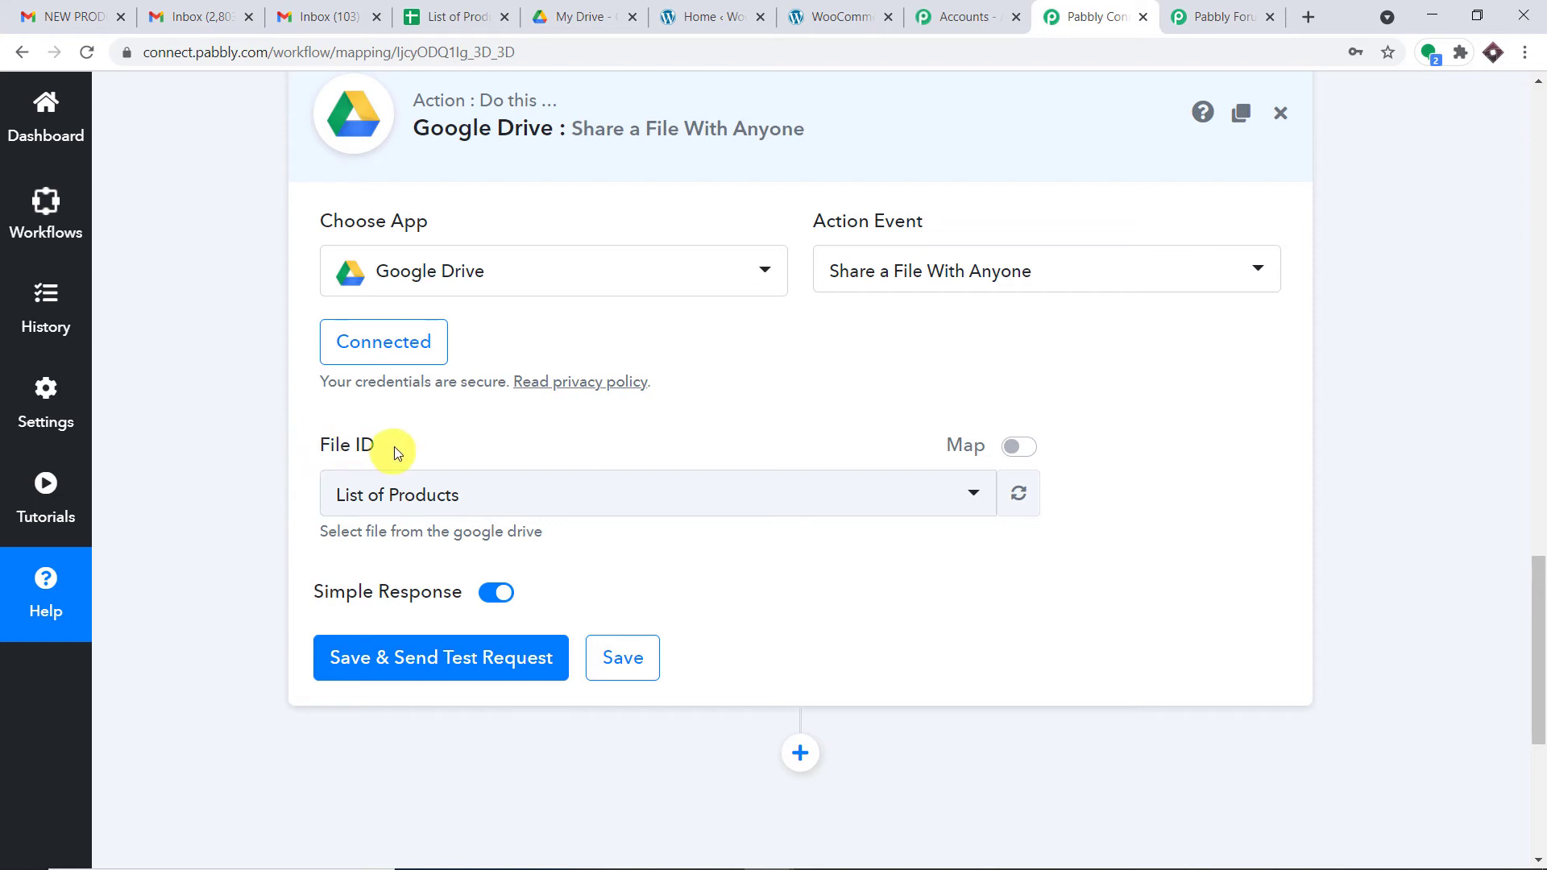
{"action": "left_click", "coordinate": [445, 499]}
{"action": "scroll", "coordinate": [612, 423], "scroll_direction": "down", "scroll_amount": 10}
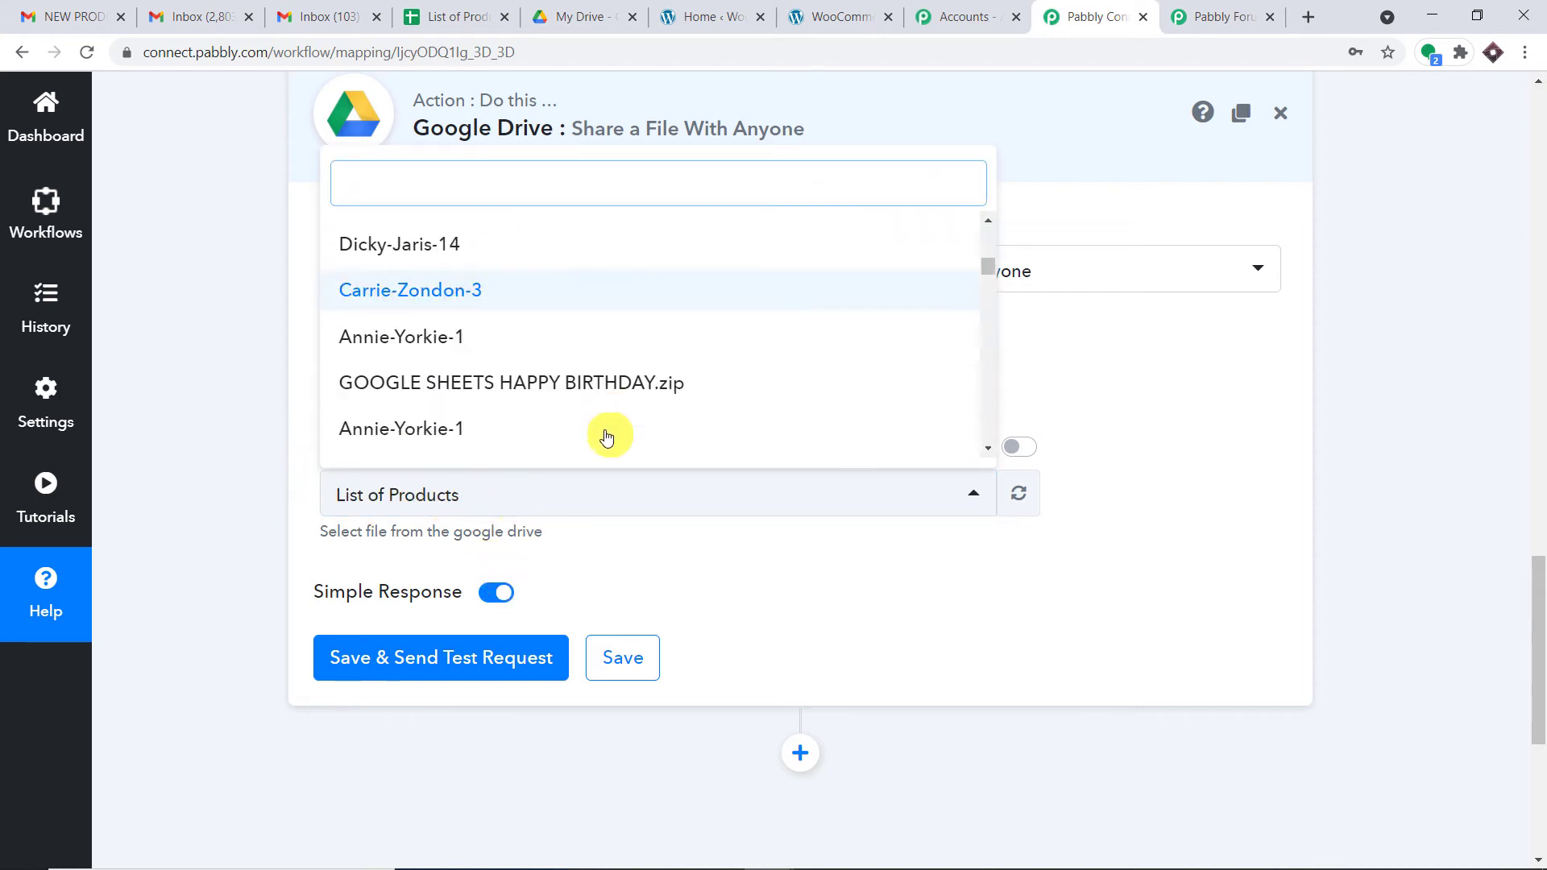
{"action": "scroll", "coordinate": [600, 431], "scroll_direction": "down", "scroll_amount": 5}
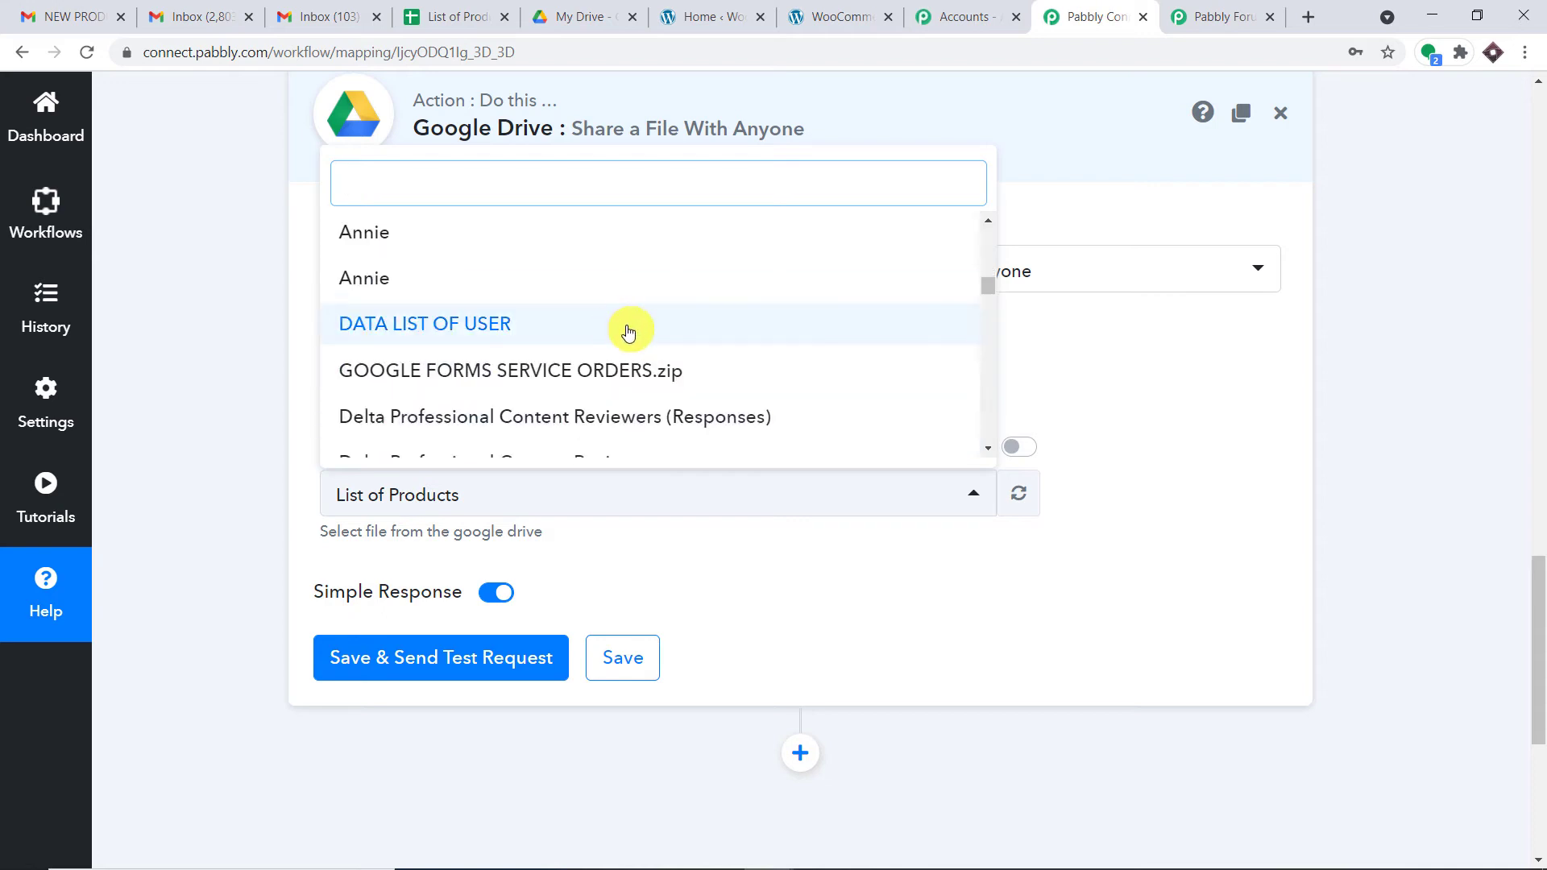
{"action": "scroll", "coordinate": [628, 332], "scroll_direction": "down", "scroll_amount": 4}
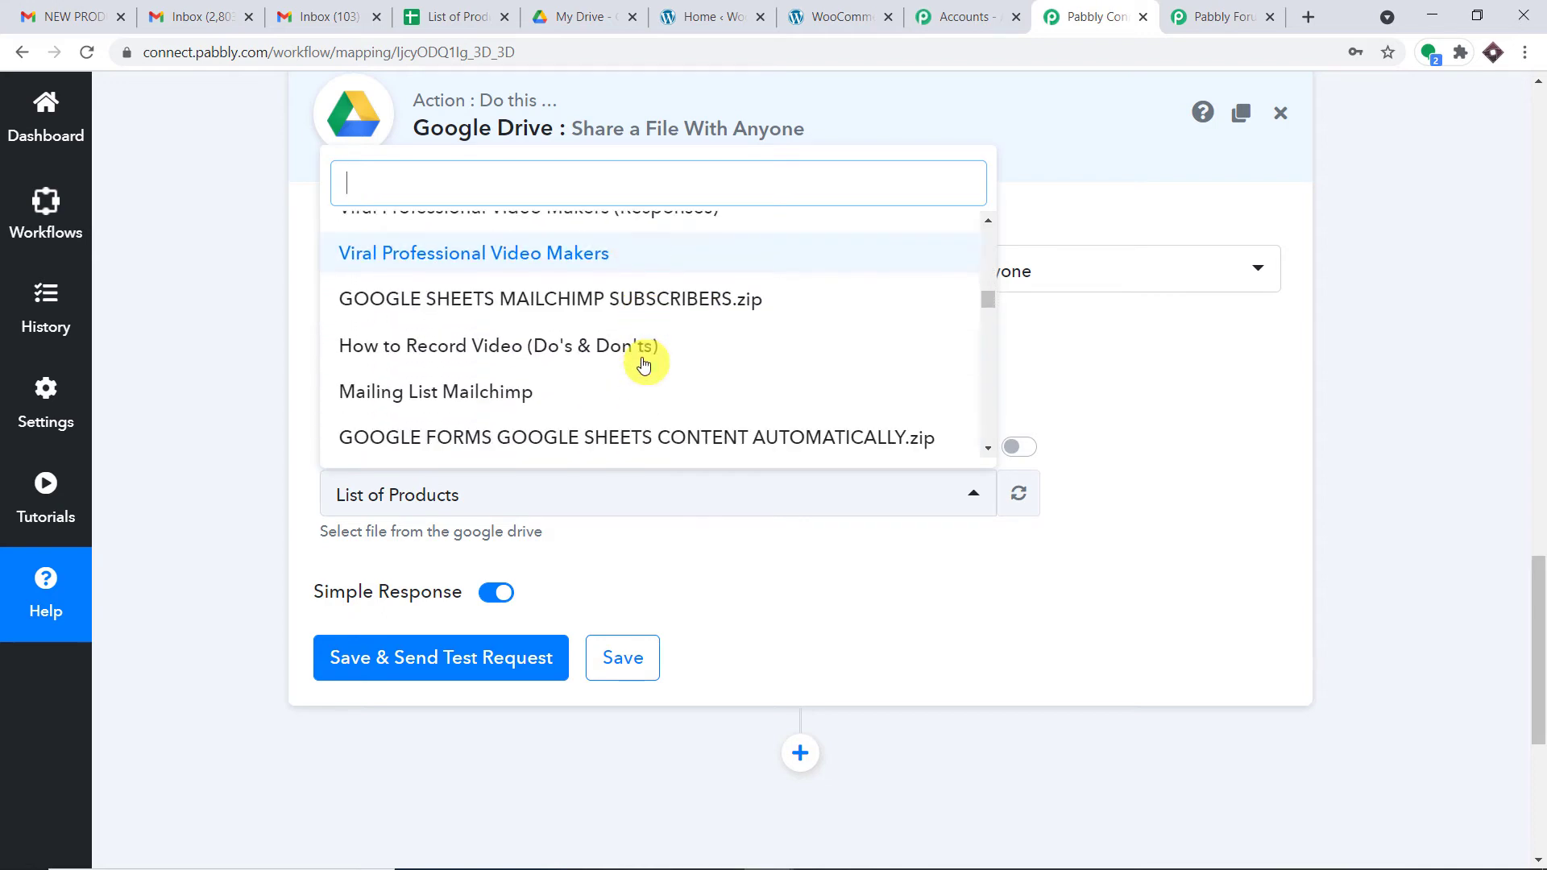
{"action": "scroll", "coordinate": [693, 346], "scroll_direction": "down", "scroll_amount": 4}
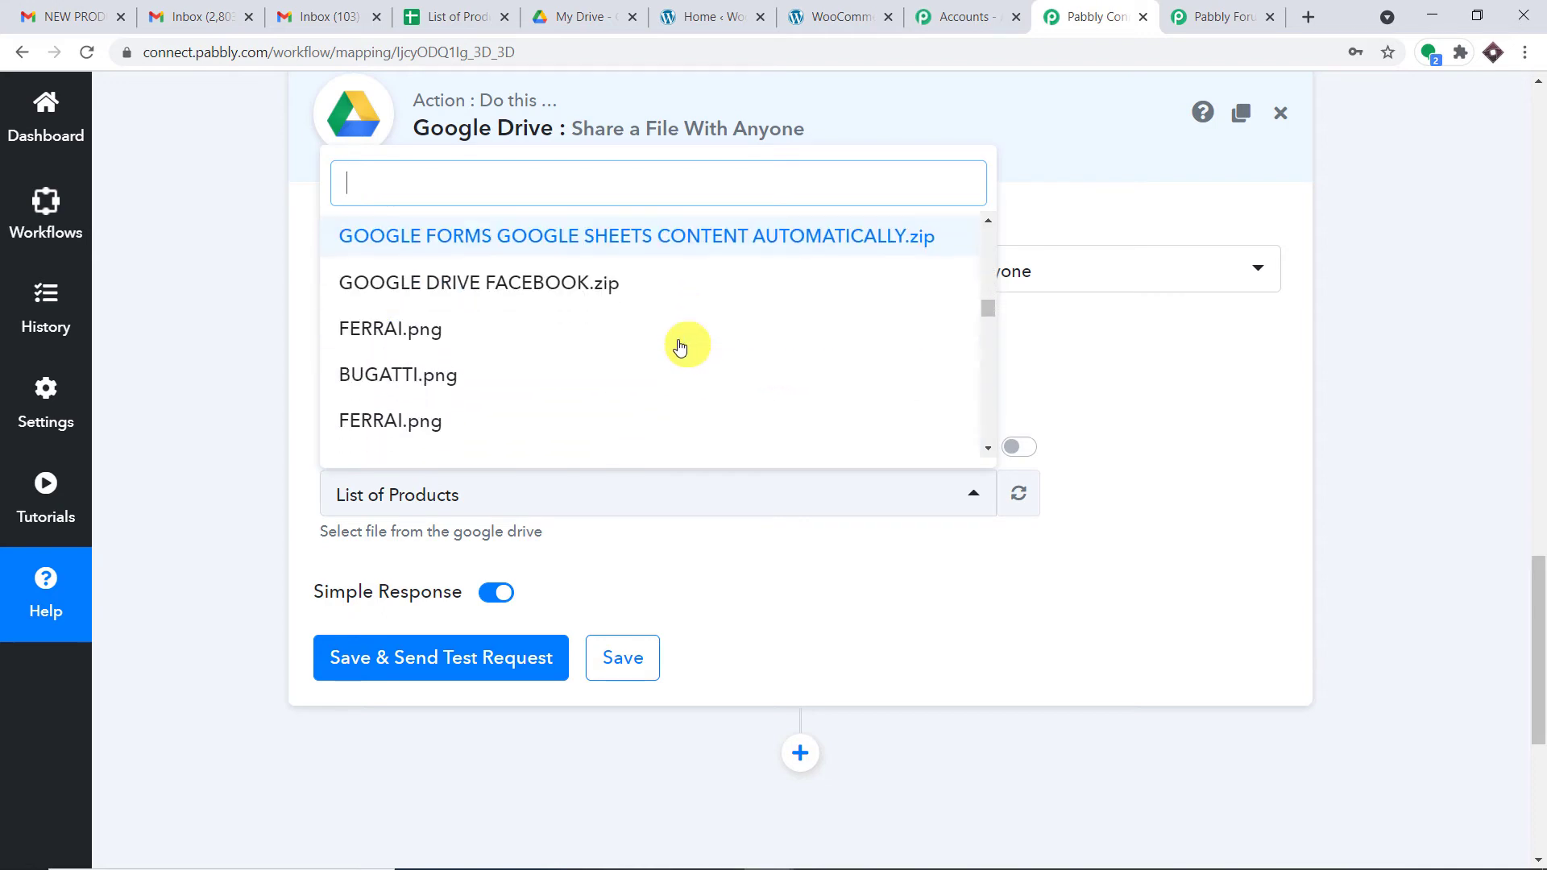
{"action": "scroll", "coordinate": [674, 347], "scroll_direction": "down", "scroll_amount": 5}
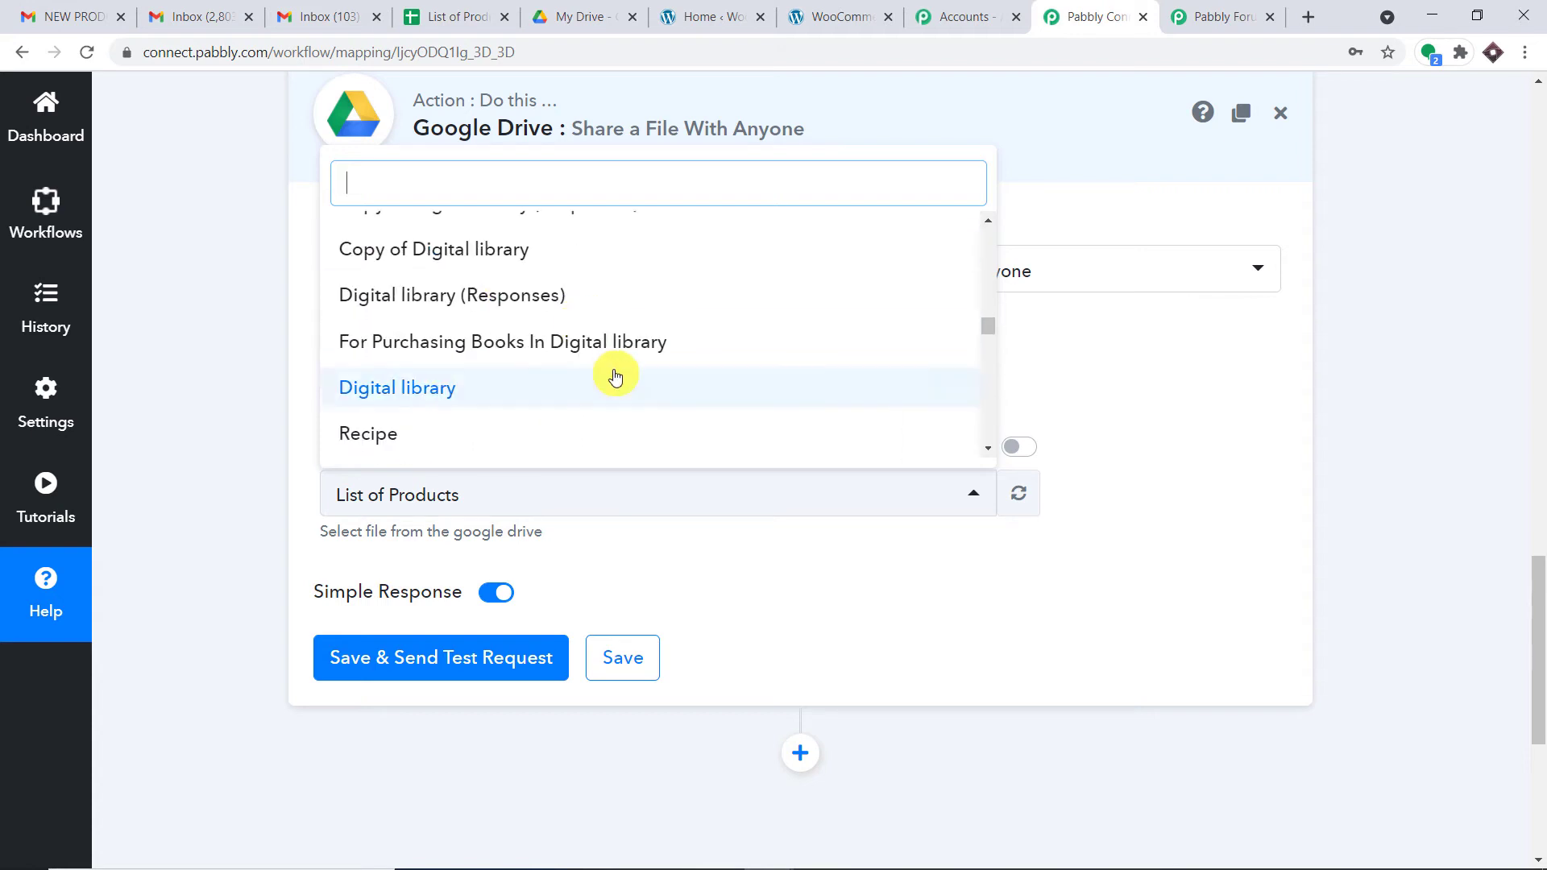
{"action": "scroll", "coordinate": [620, 392], "scroll_direction": "up", "scroll_amount": 12}
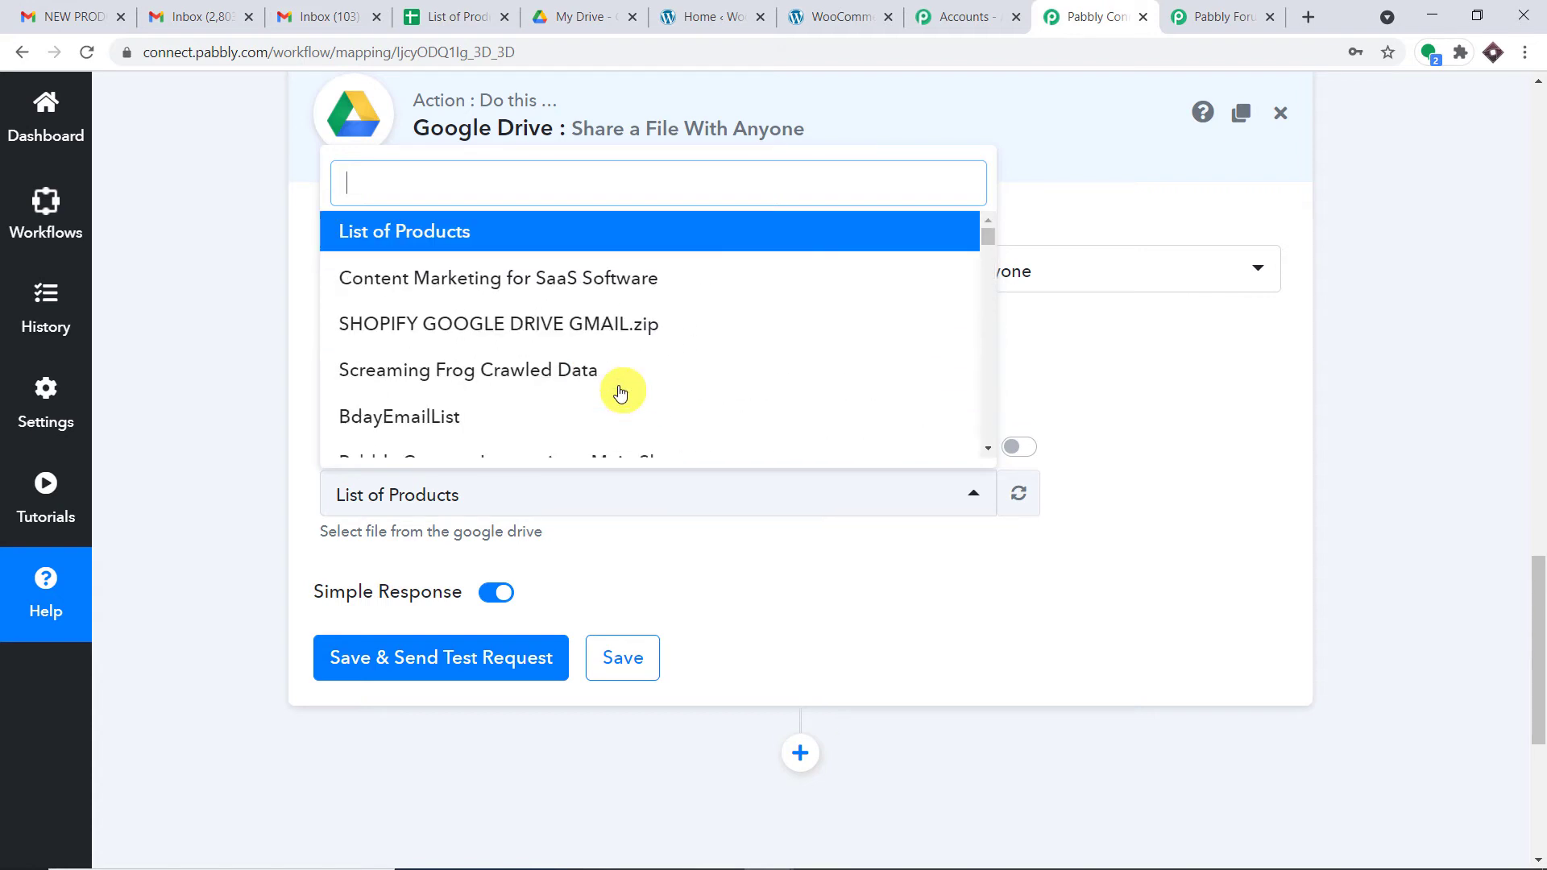
{"action": "left_click", "coordinate": [435, 234]}
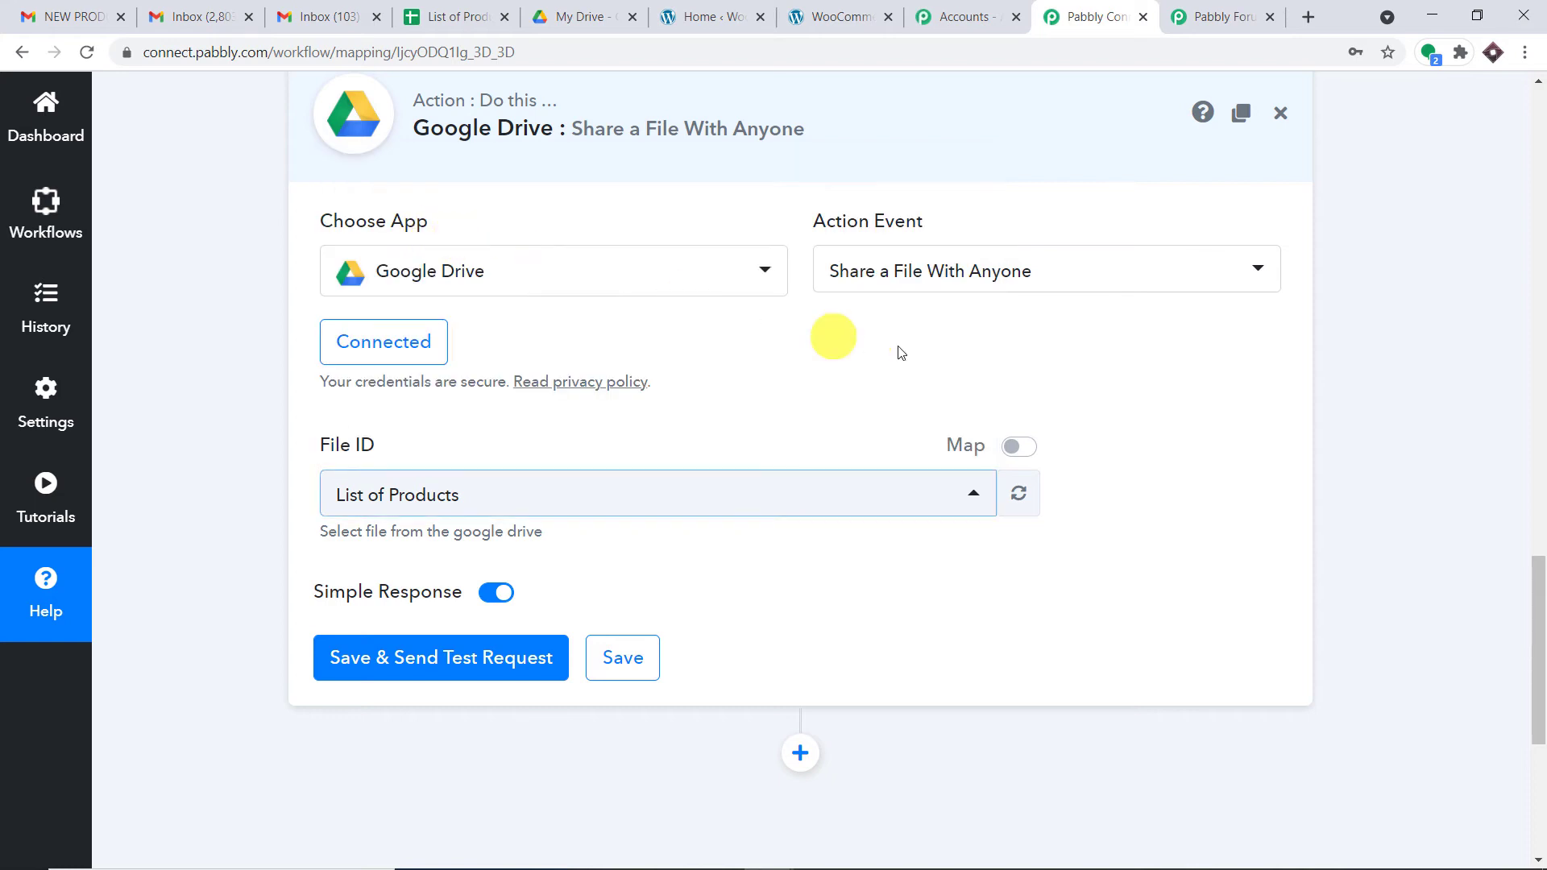
{"action": "scroll", "coordinate": [905, 403], "scroll_direction": "down", "scroll_amount": 3}
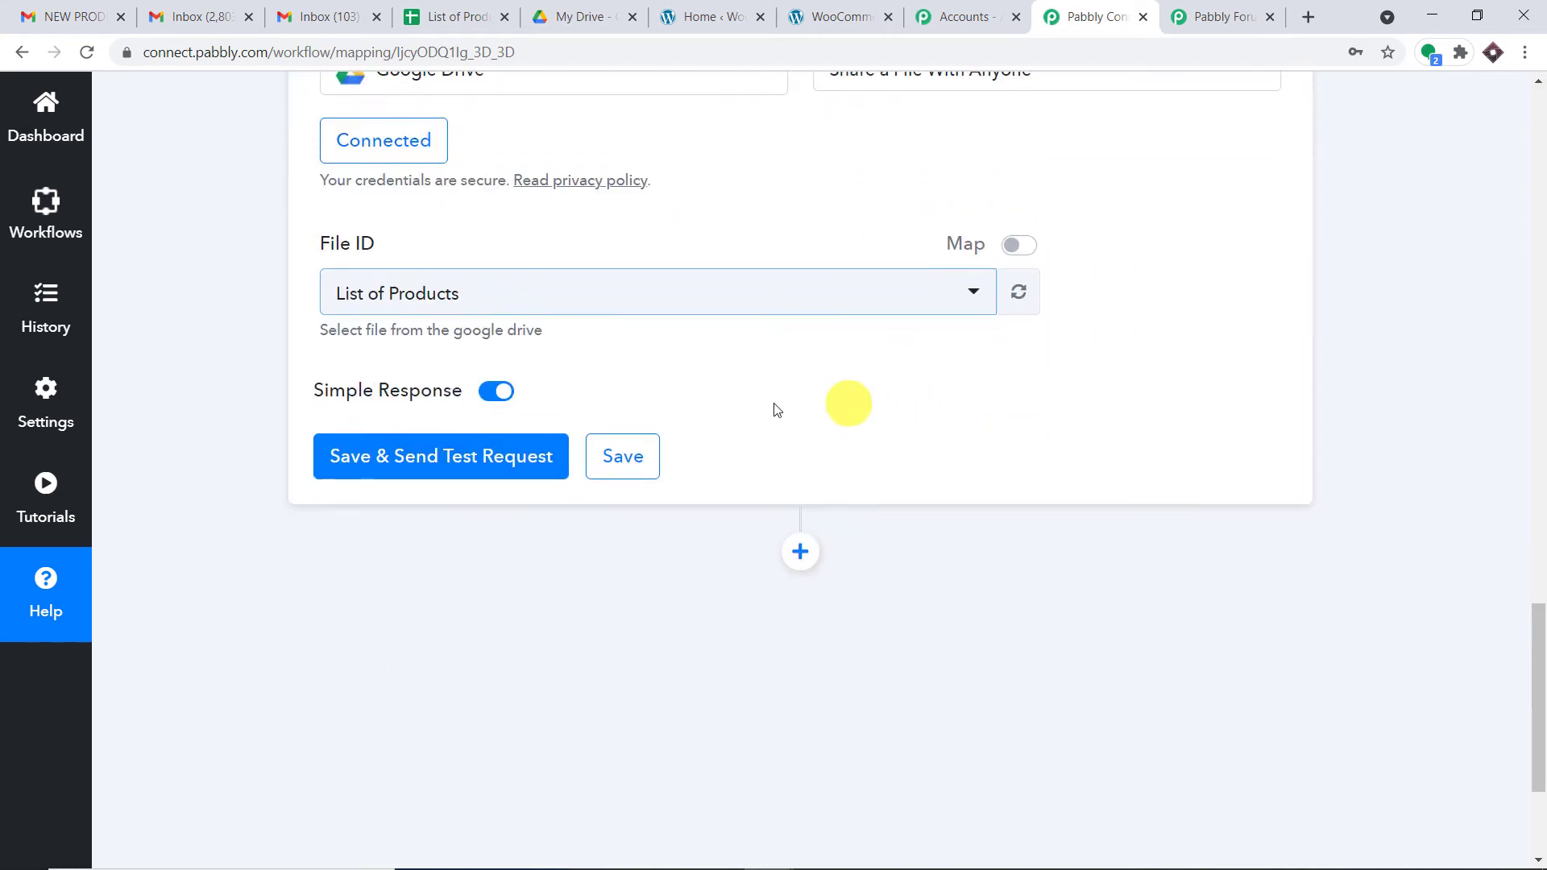
{"action": "left_click", "coordinate": [465, 458]}
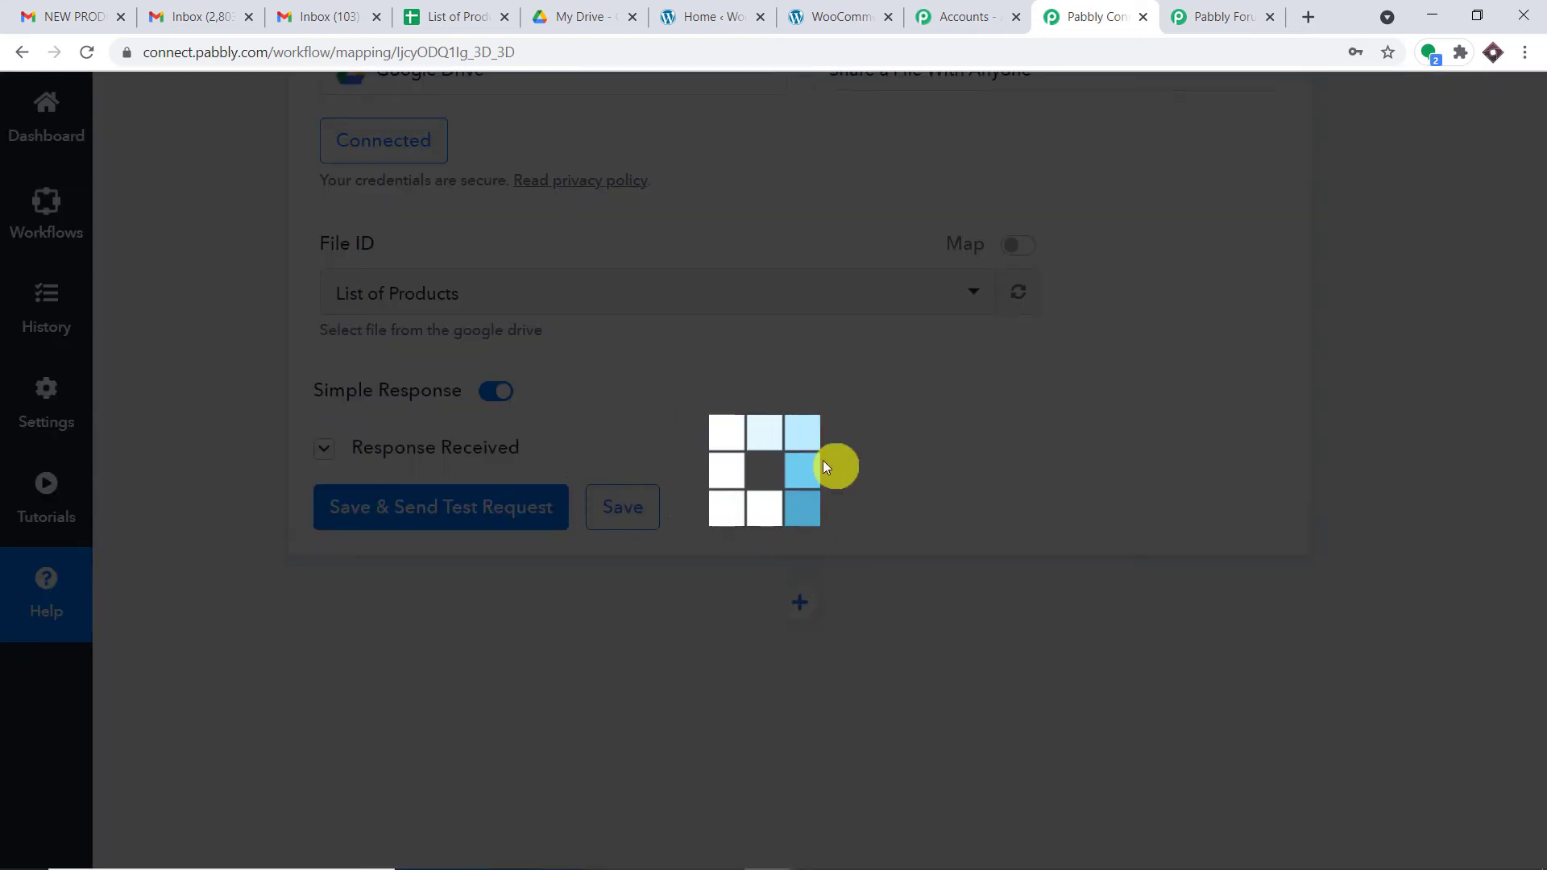
Step: Scroll the Response Received and enlarge the pdf export link to select it fully
{"action": "scroll", "coordinate": [812, 548], "scroll_direction": "down", "scroll_amount": 4}
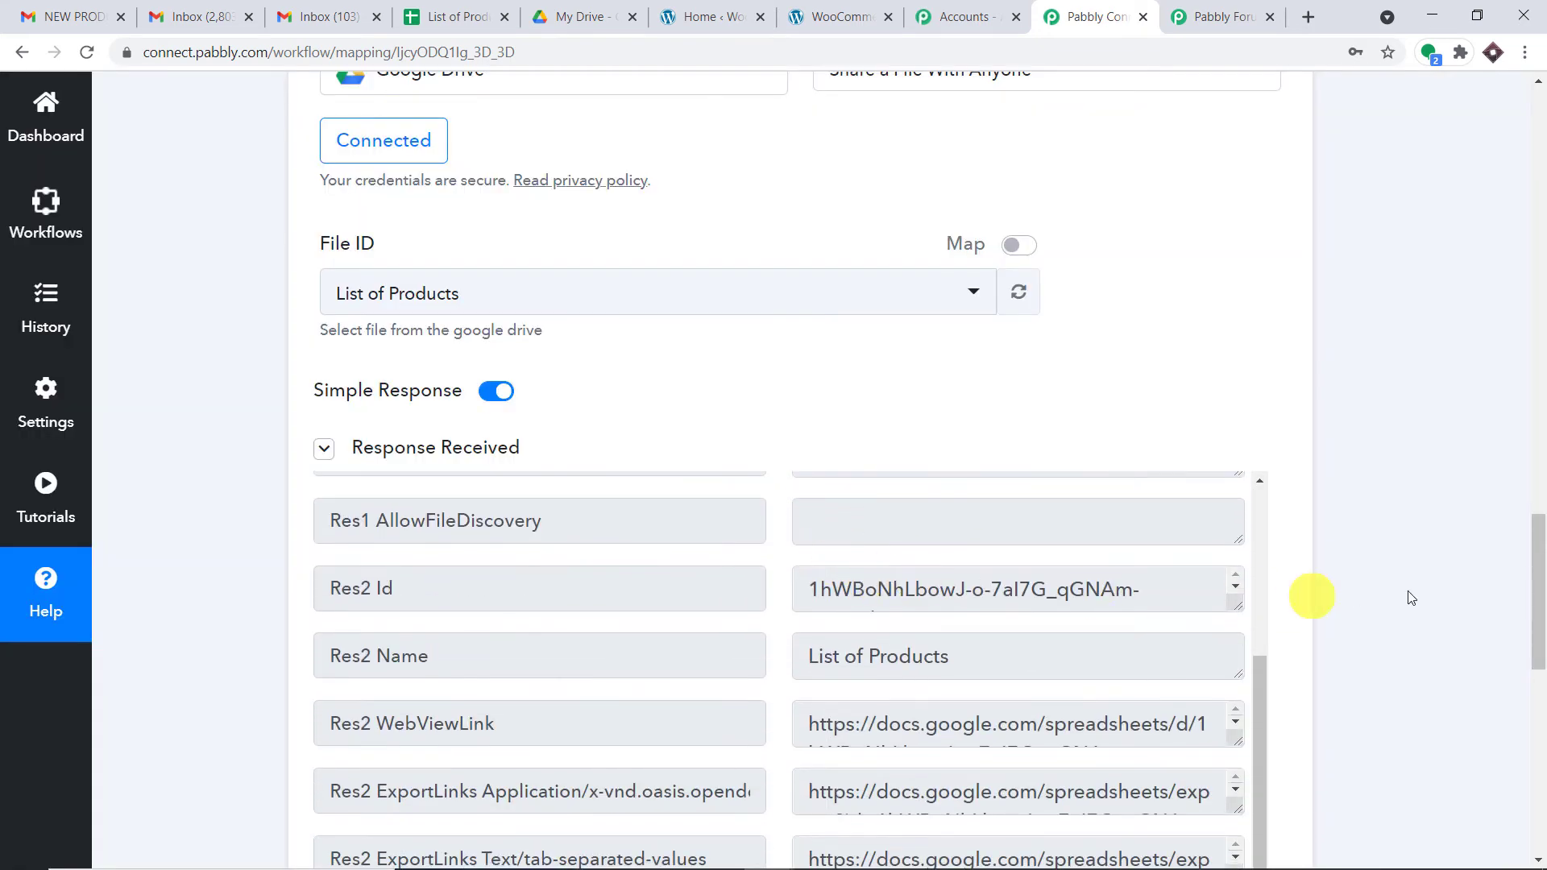
{"action": "left_click_drag", "start_coordinate": [1538, 608], "coordinate": [1539, 690]}
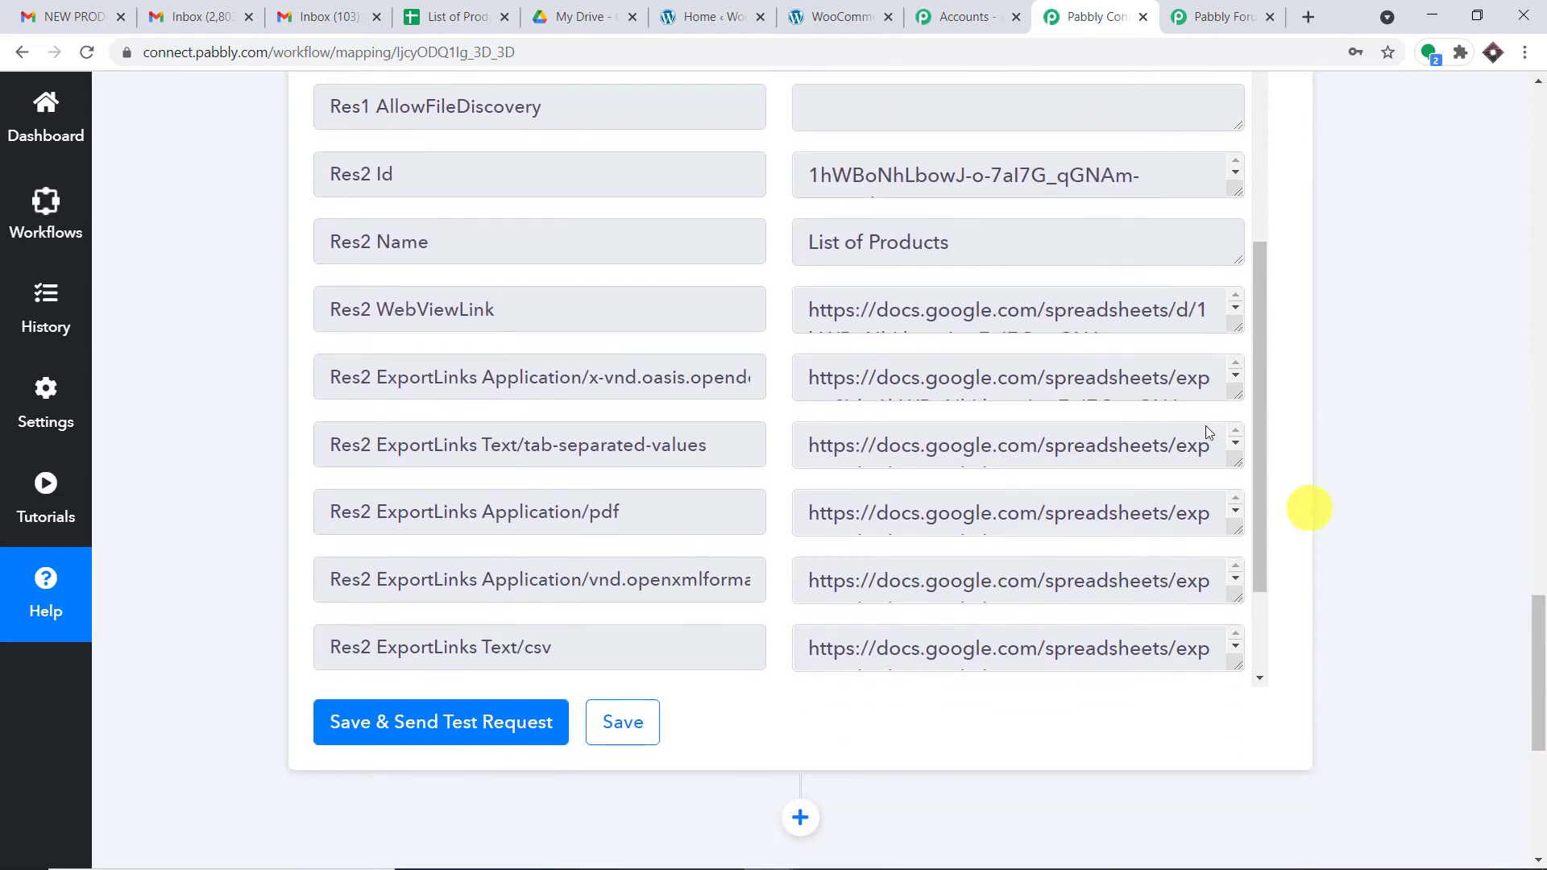
{"action": "scroll", "coordinate": [1188, 395], "scroll_direction": "down", "scroll_amount": 2}
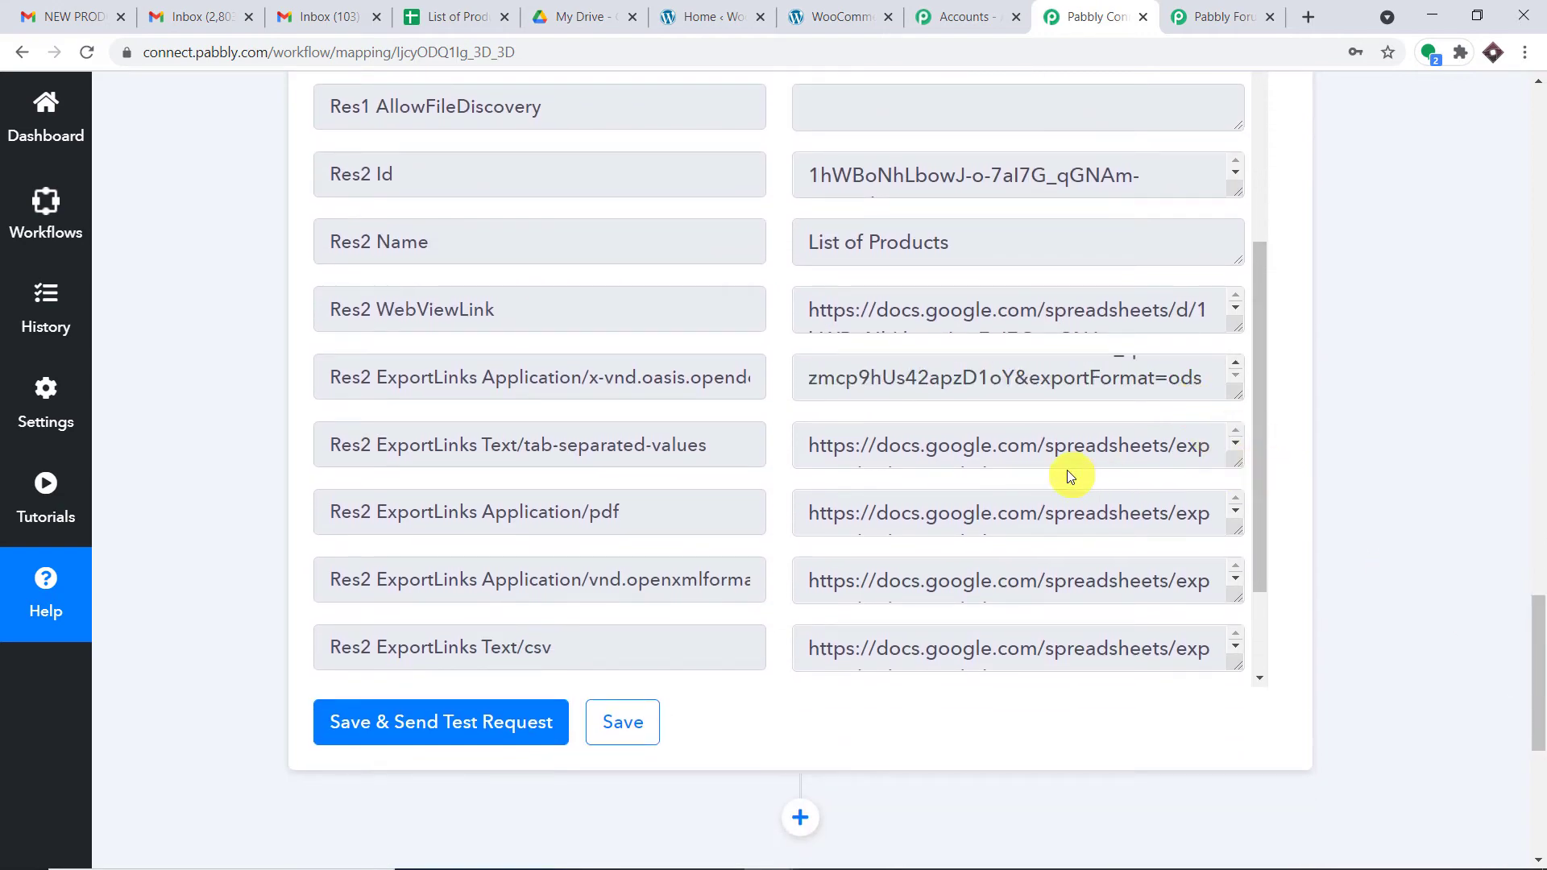
{"action": "scroll", "coordinate": [1067, 471], "scroll_direction": "down", "scroll_amount": 1}
{"action": "left_click_drag", "start_coordinate": [631, 414], "coordinate": [287, 414]}
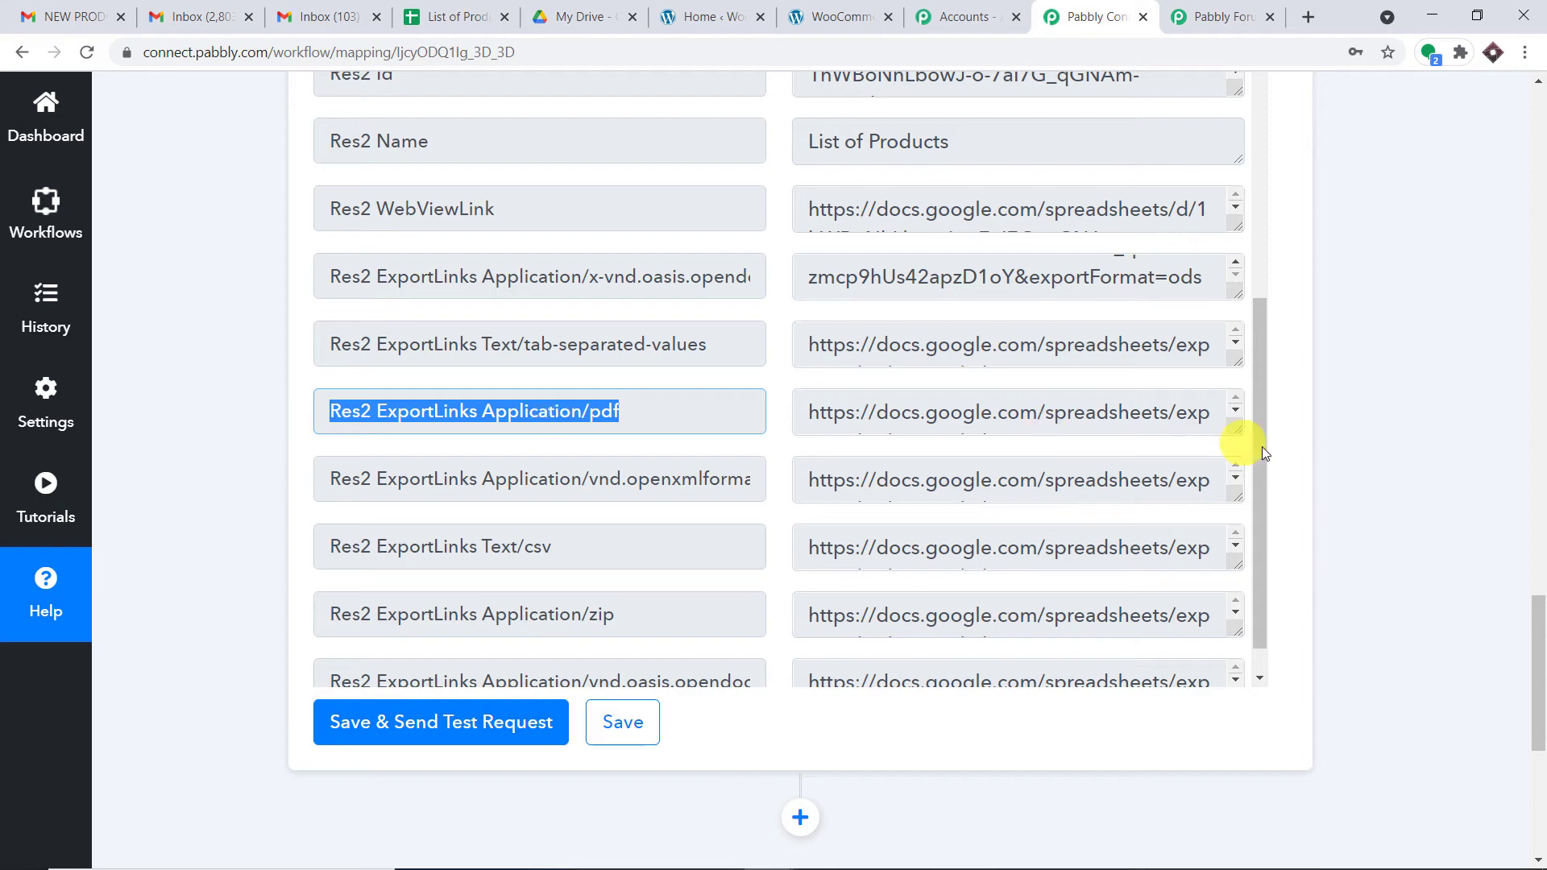
{"action": "left_click_drag", "start_coordinate": [1237, 432], "coordinate": [1236, 548]}
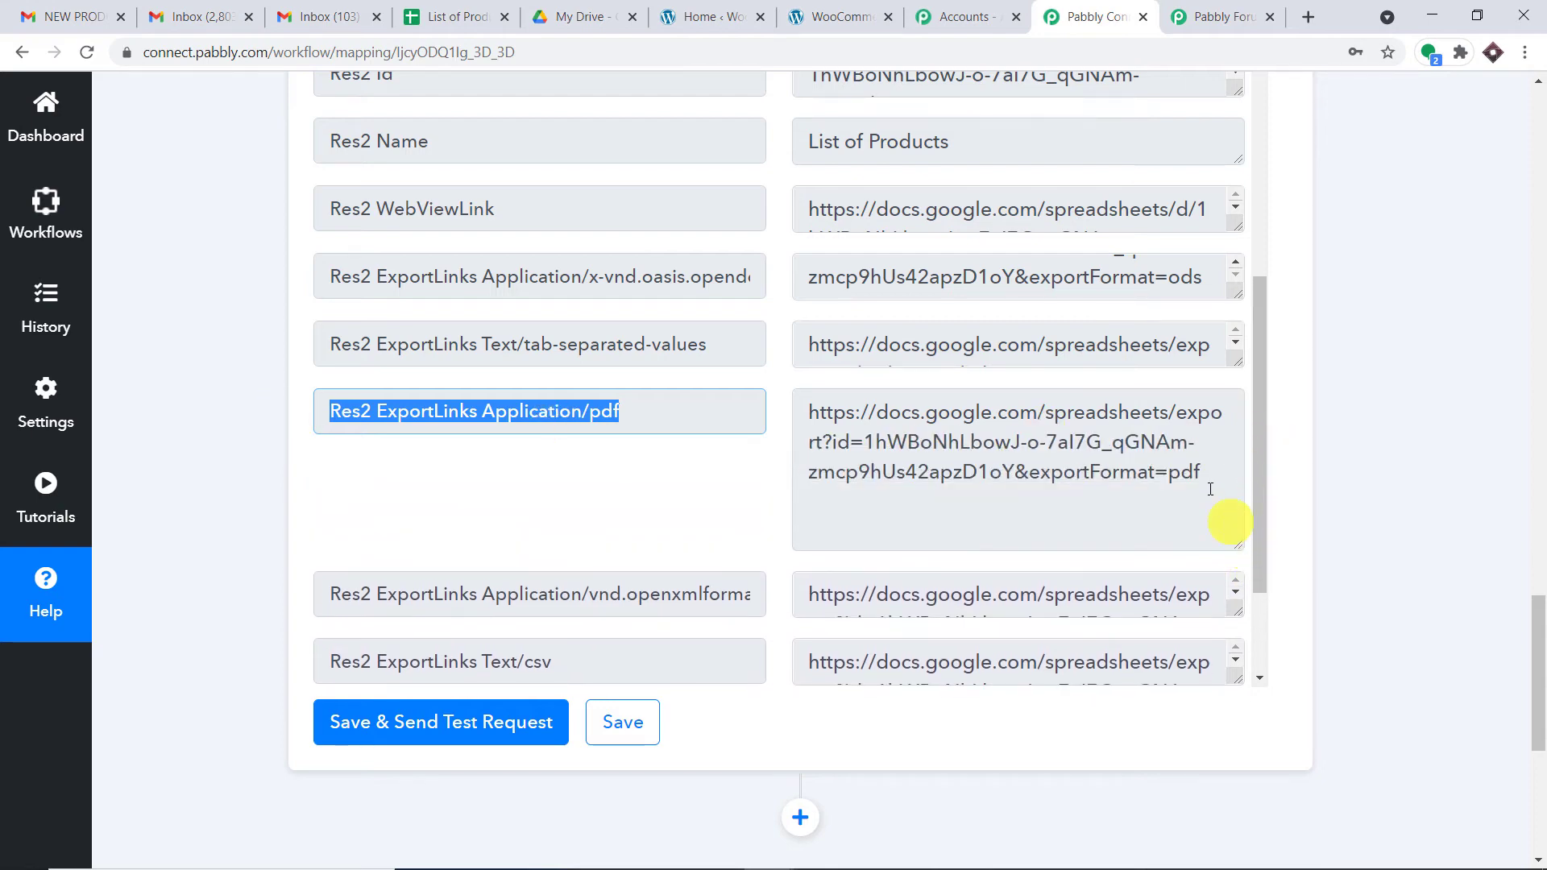
{"action": "left_click_drag", "start_coordinate": [1210, 488], "coordinate": [735, 404]}
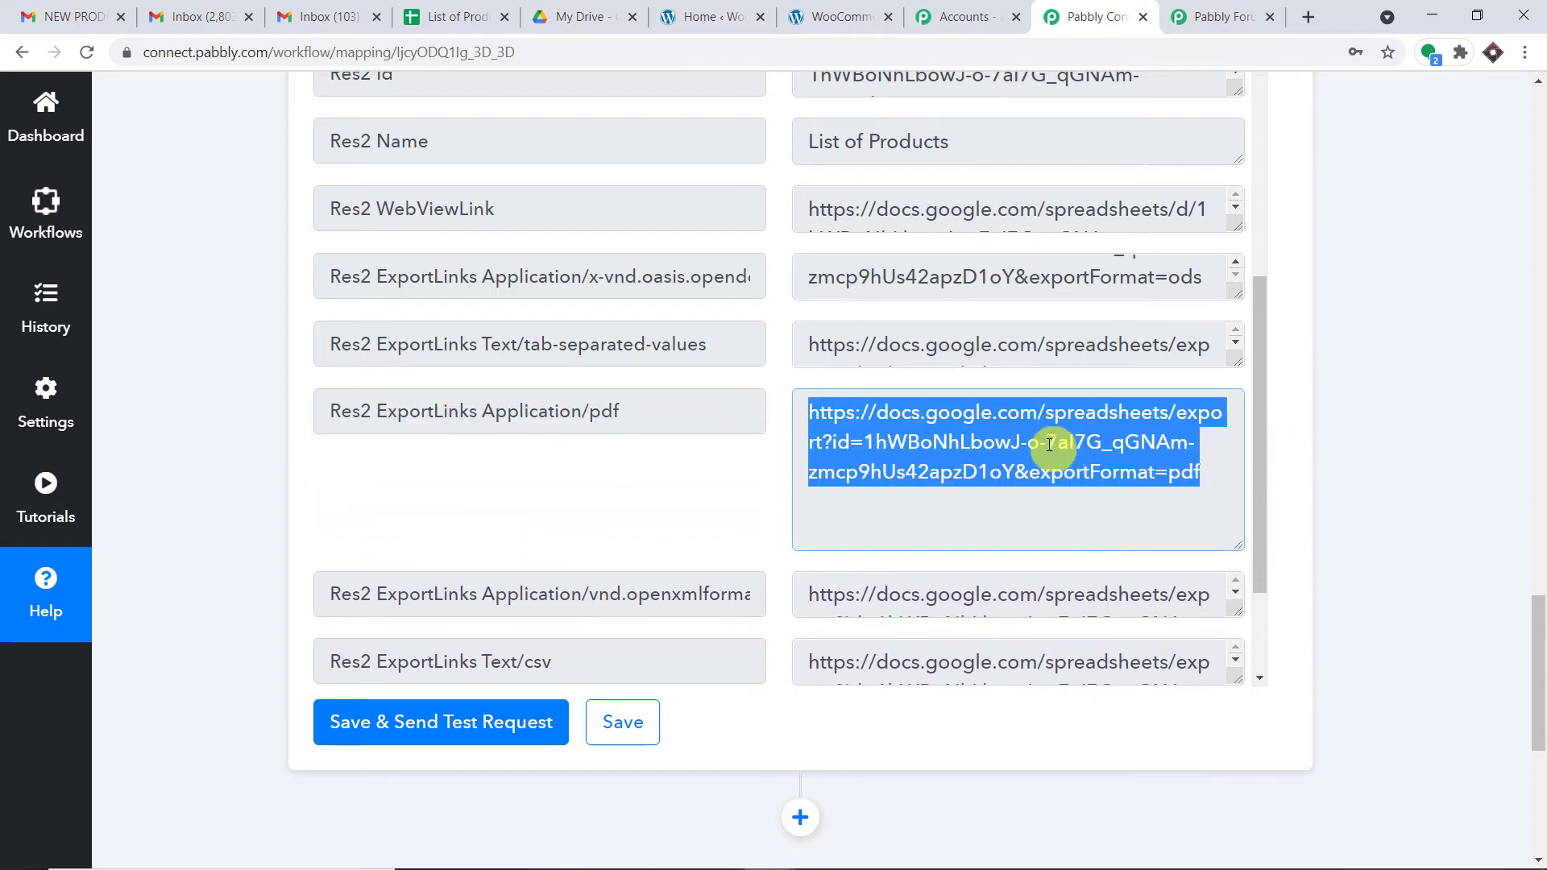
Step: Enlarge and select the full xlsx and zip export links
{"action": "scroll", "coordinate": [752, 485], "scroll_direction": "down", "scroll_amount": 1}
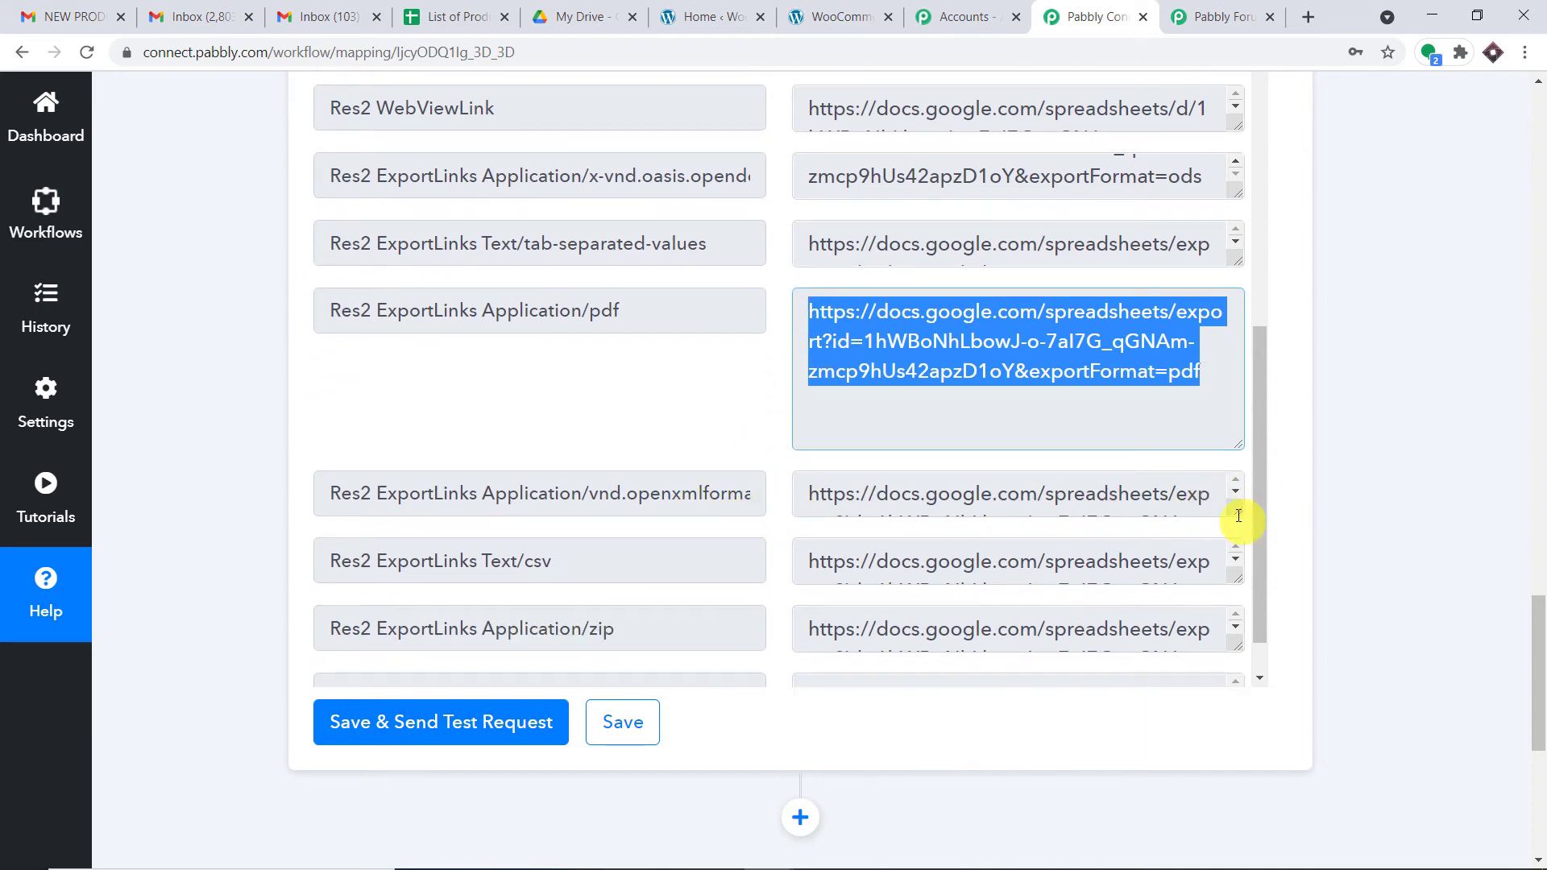
{"action": "left_click_drag", "start_coordinate": [1237, 521], "coordinate": [1243, 621]}
{"action": "left_click", "coordinate": [925, 493]}
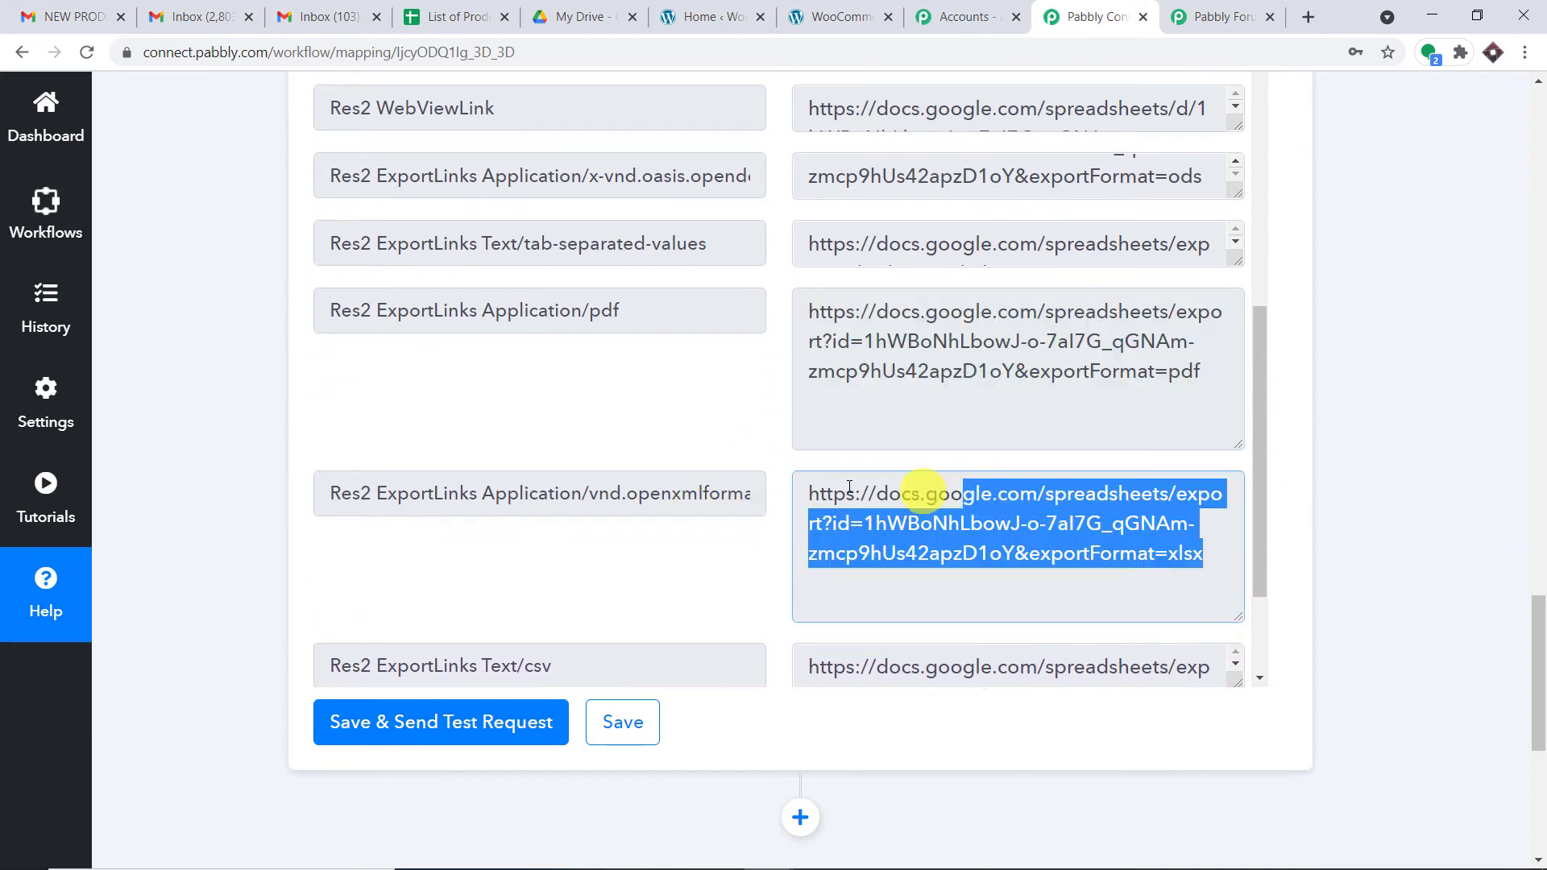
{"action": "scroll", "coordinate": [829, 432], "scroll_direction": "down", "scroll_amount": 2}
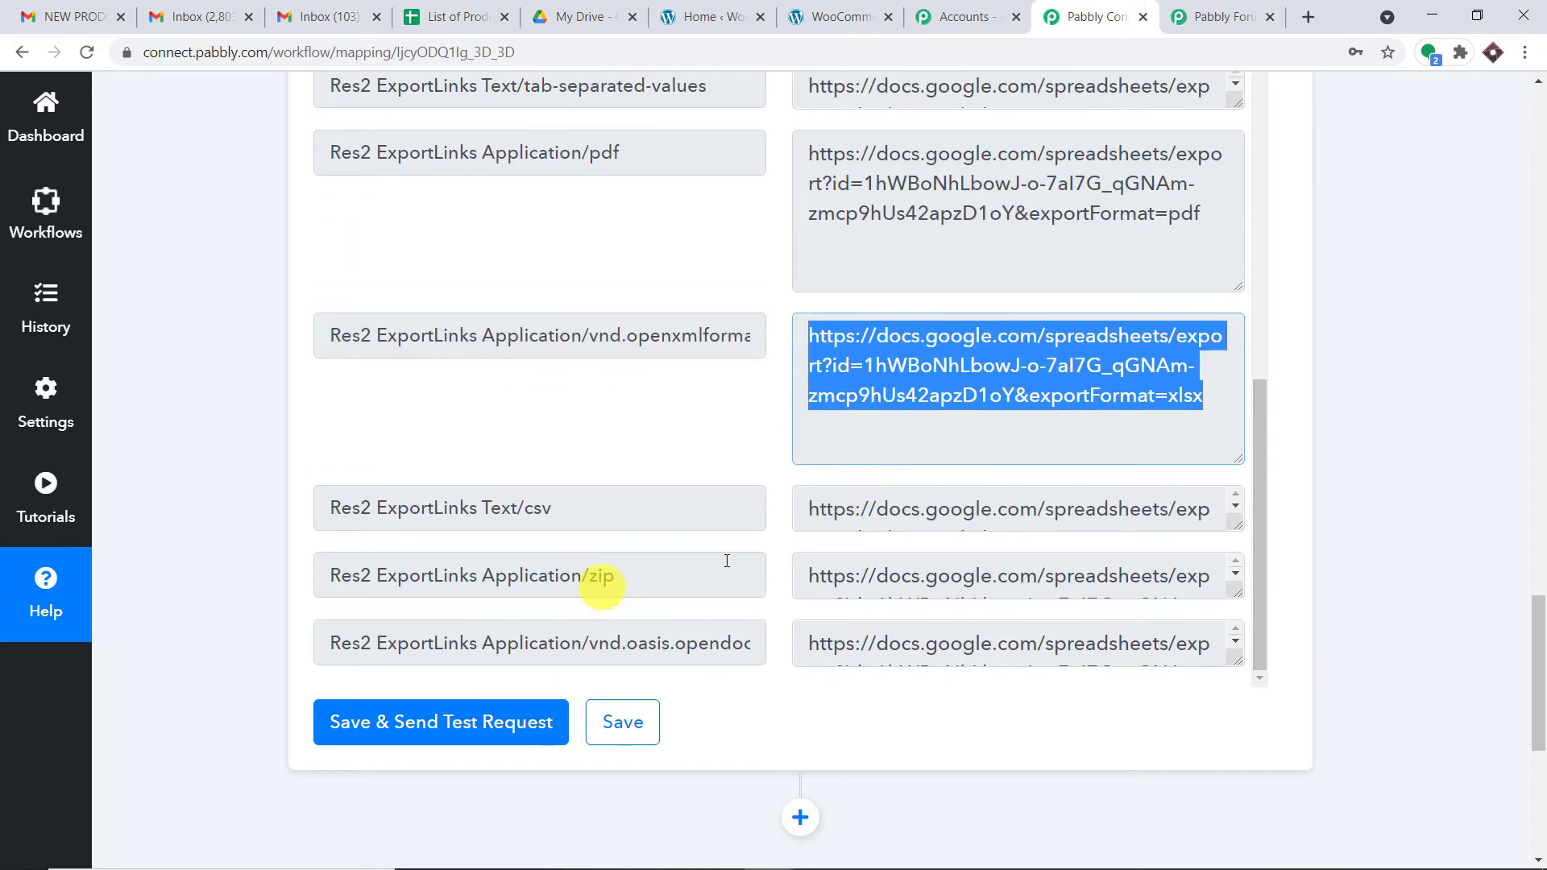
{"action": "left_click_drag", "start_coordinate": [1244, 594], "coordinate": [1243, 683]}
{"action": "left_click", "coordinate": [819, 556]}
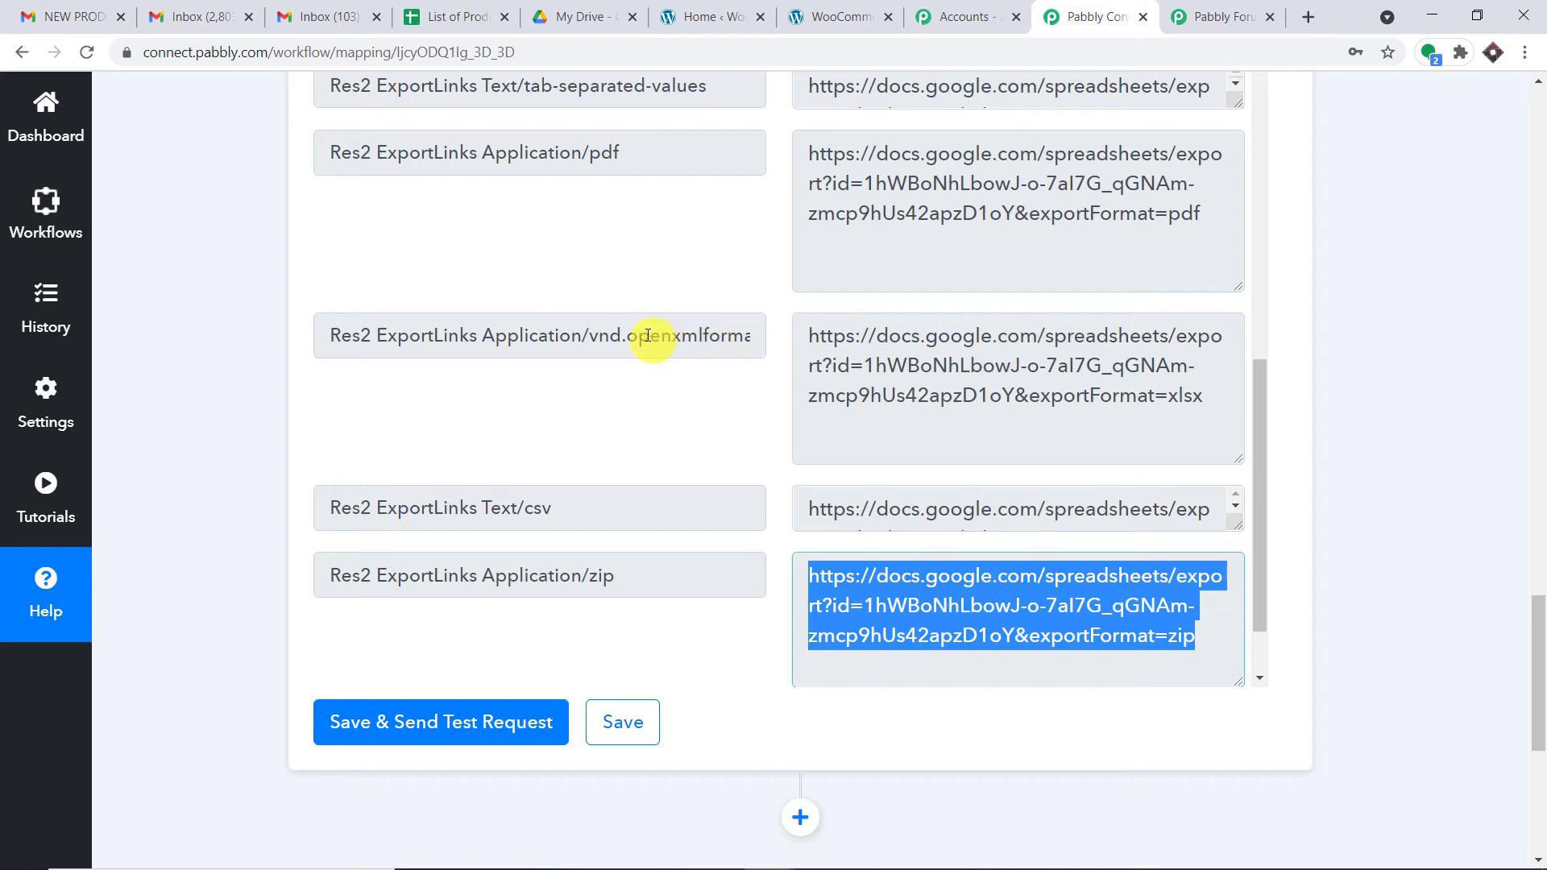
{"action": "left_click", "coordinate": [1182, 390]}
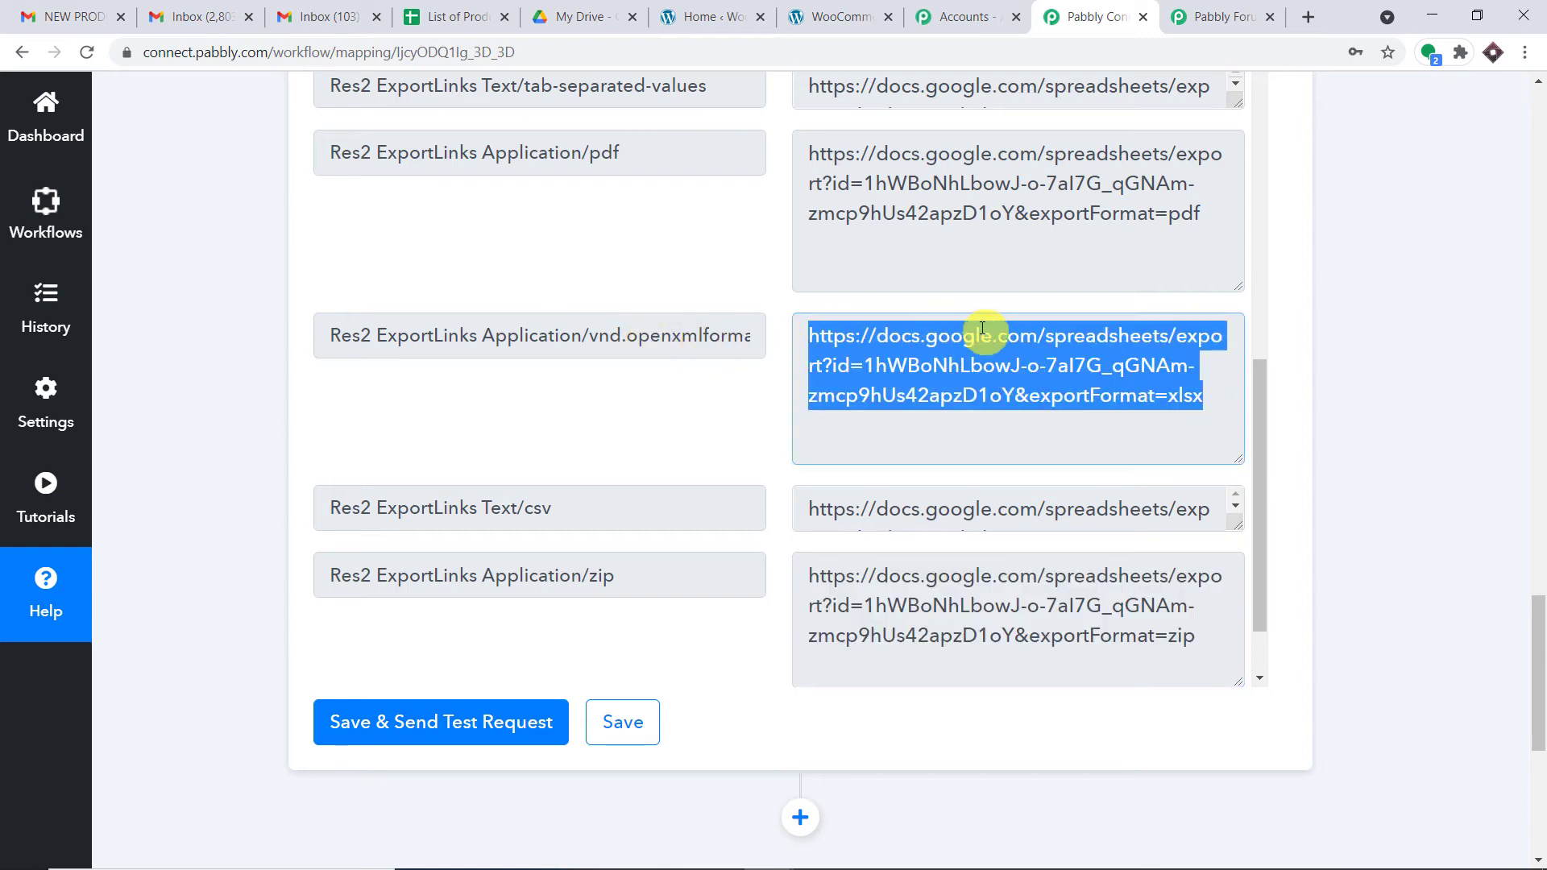
{"action": "scroll", "coordinate": [1257, 435], "scroll_direction": "down", "scroll_amount": 5}
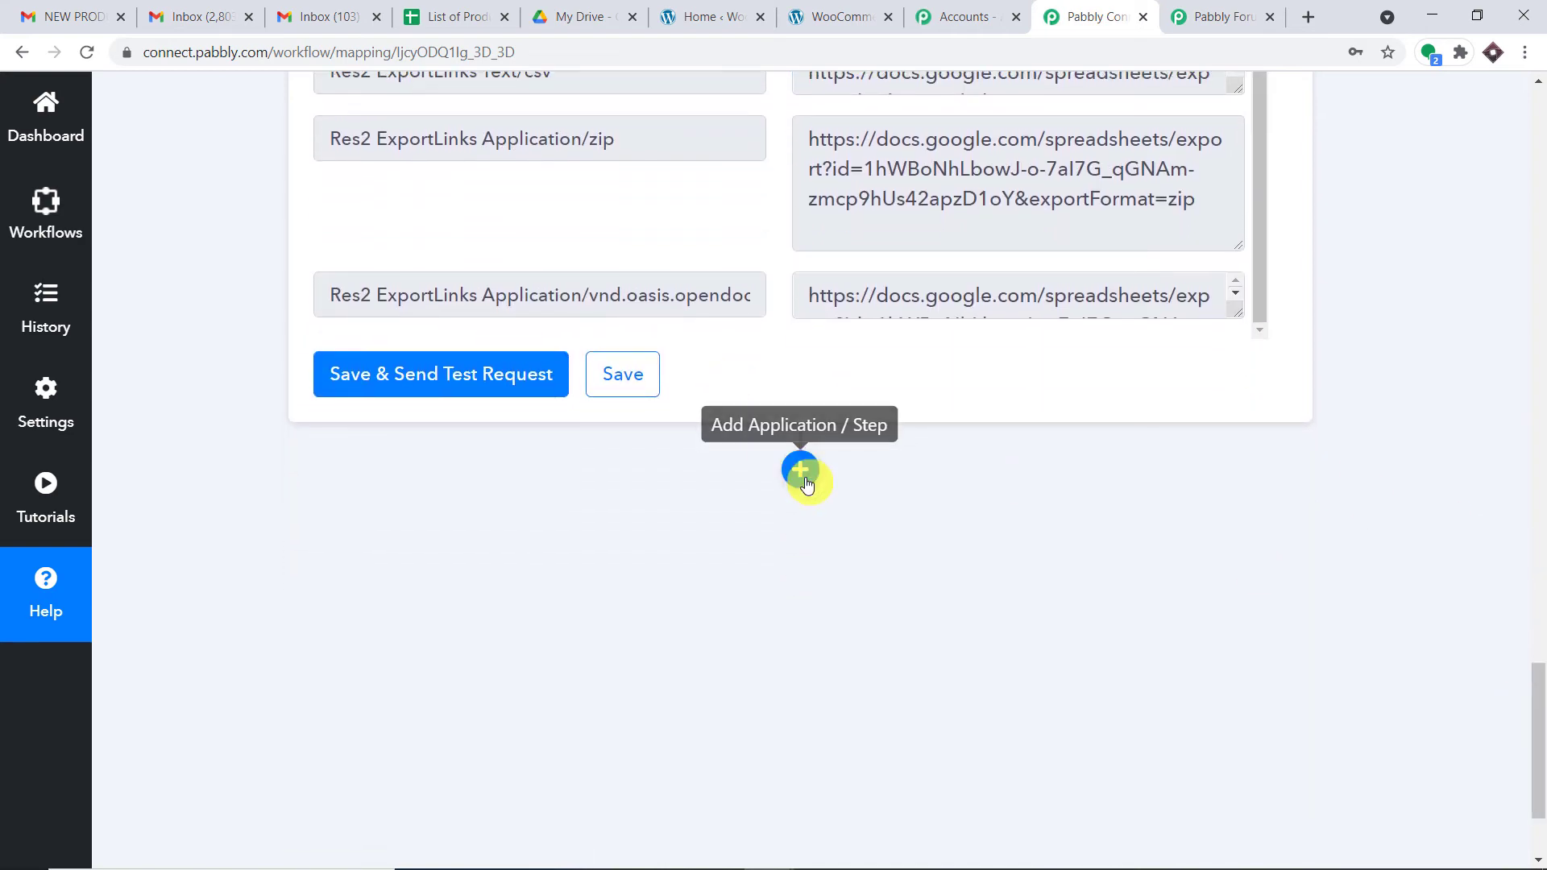
Step: Add a Gmail action step with the Send Email (with Attachment) event
{"action": "left_click", "coordinate": [800, 469]}
{"action": "scroll", "coordinate": [806, 483], "scroll_direction": "down", "scroll_amount": 2}
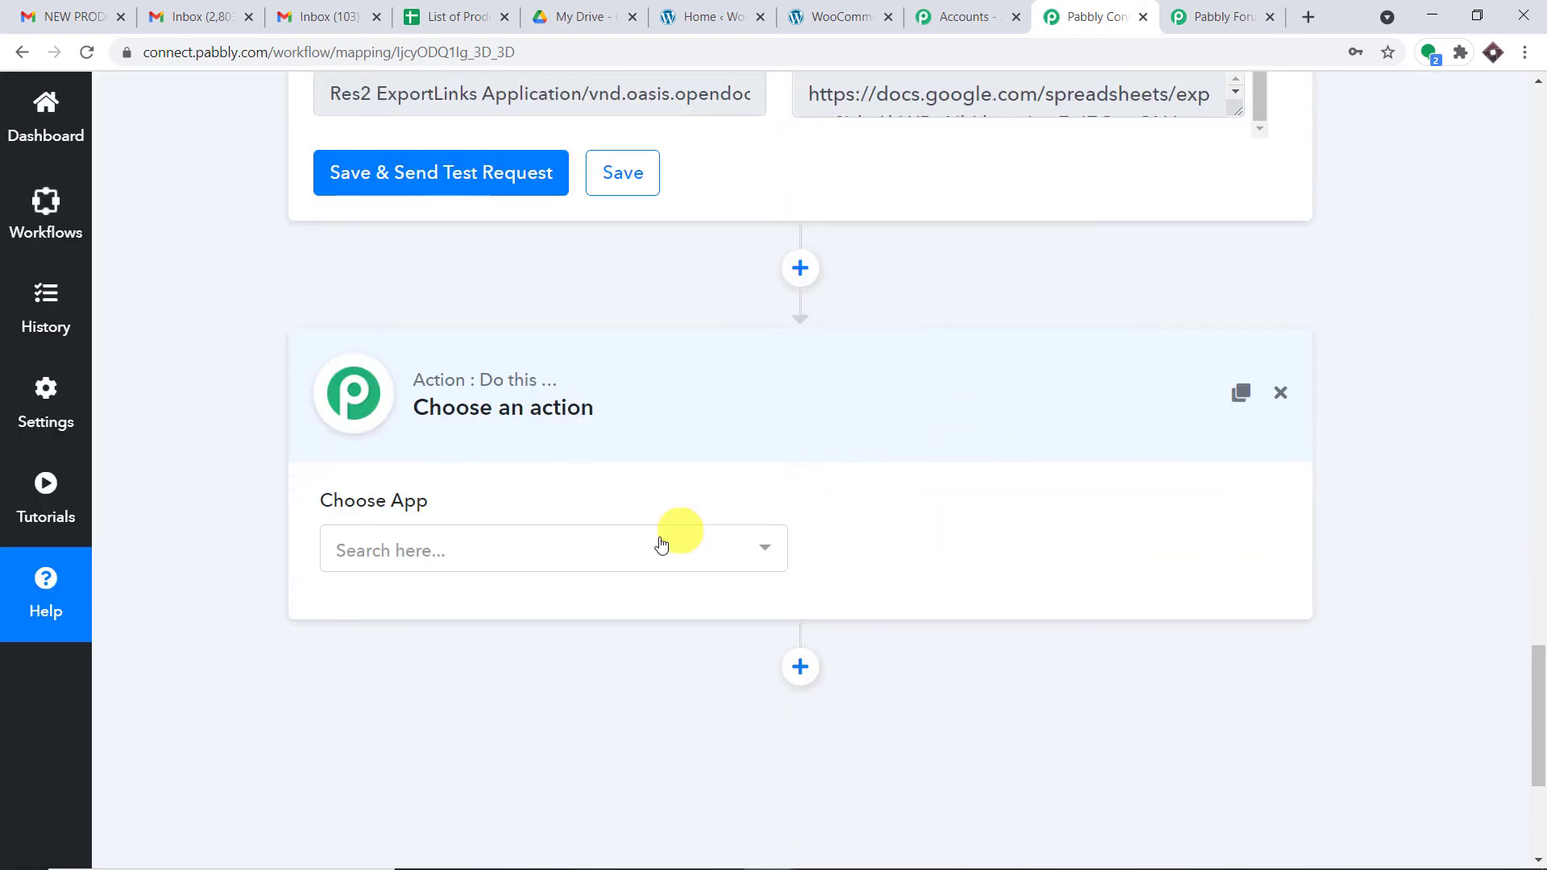
{"action": "left_click", "coordinate": [641, 550]}
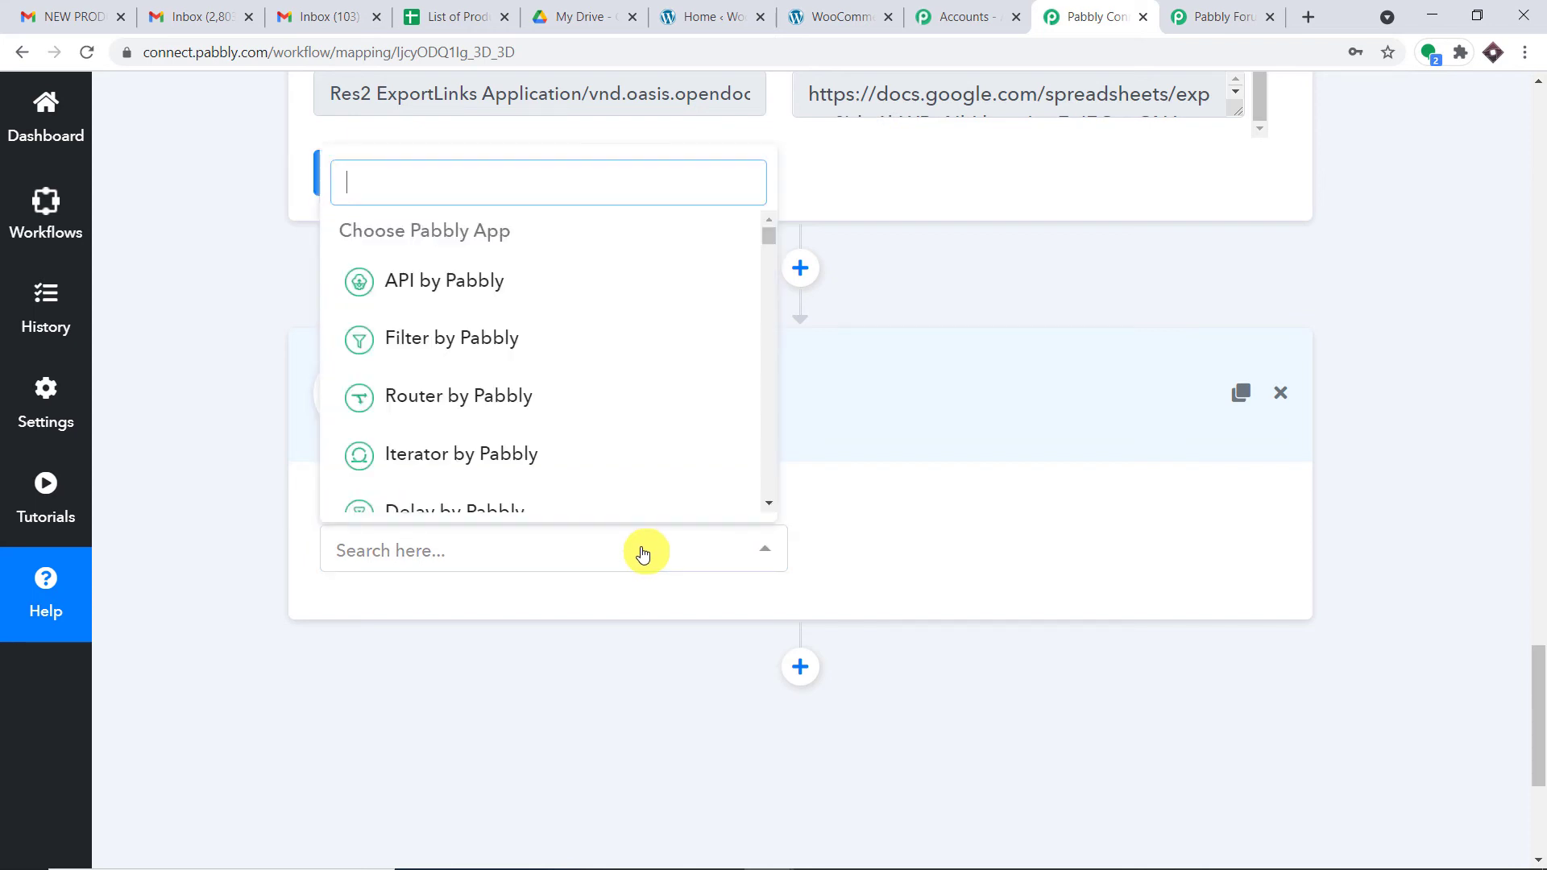
{"action": "type", "text": "gmail"}
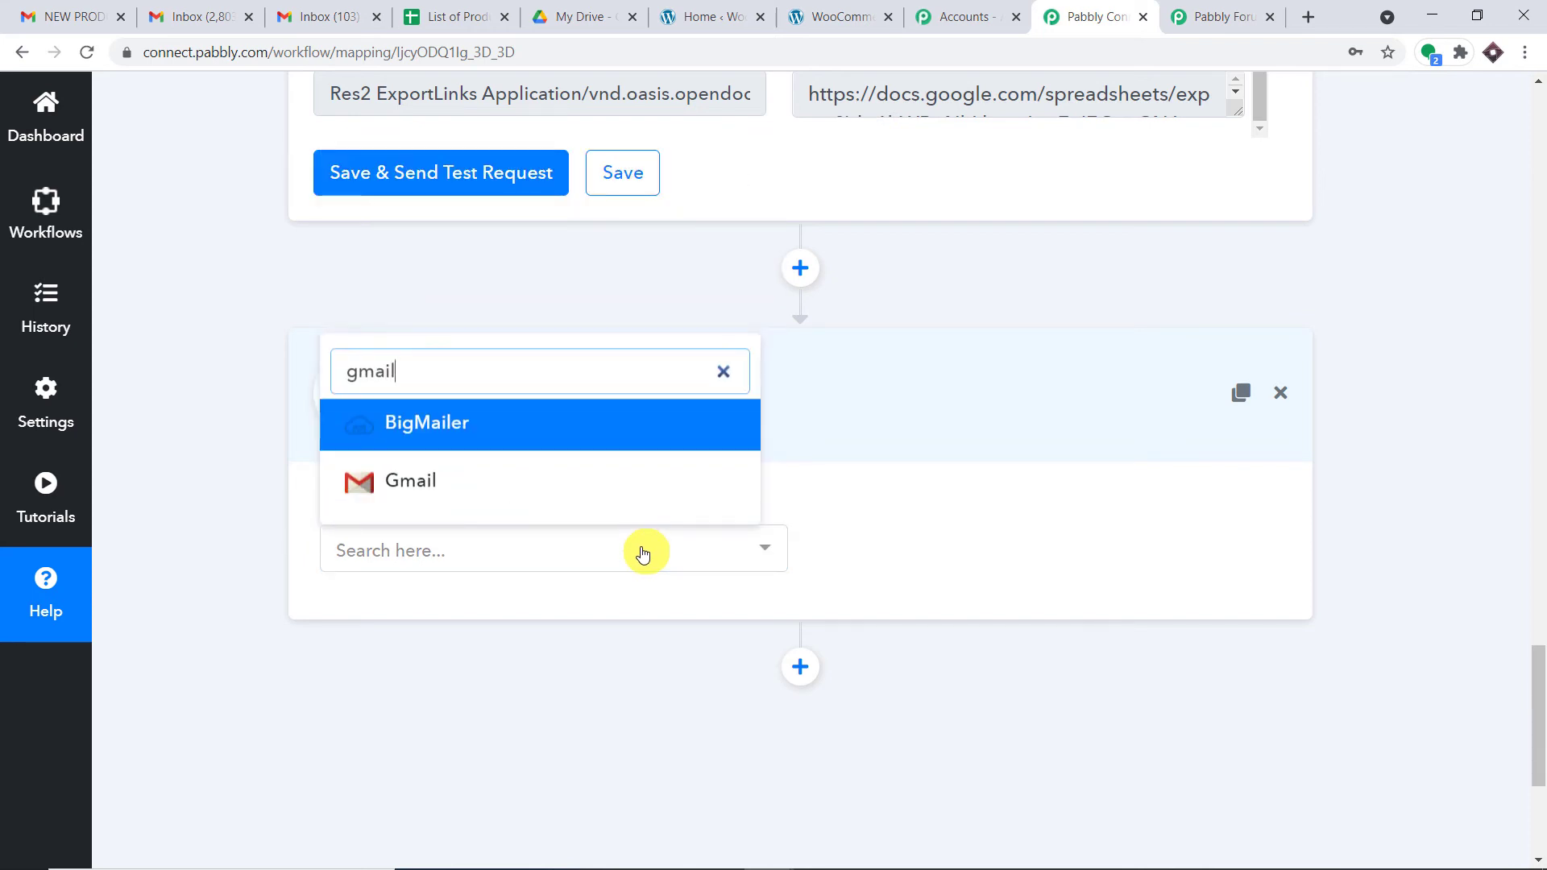
{"action": "left_click", "coordinate": [535, 492]}
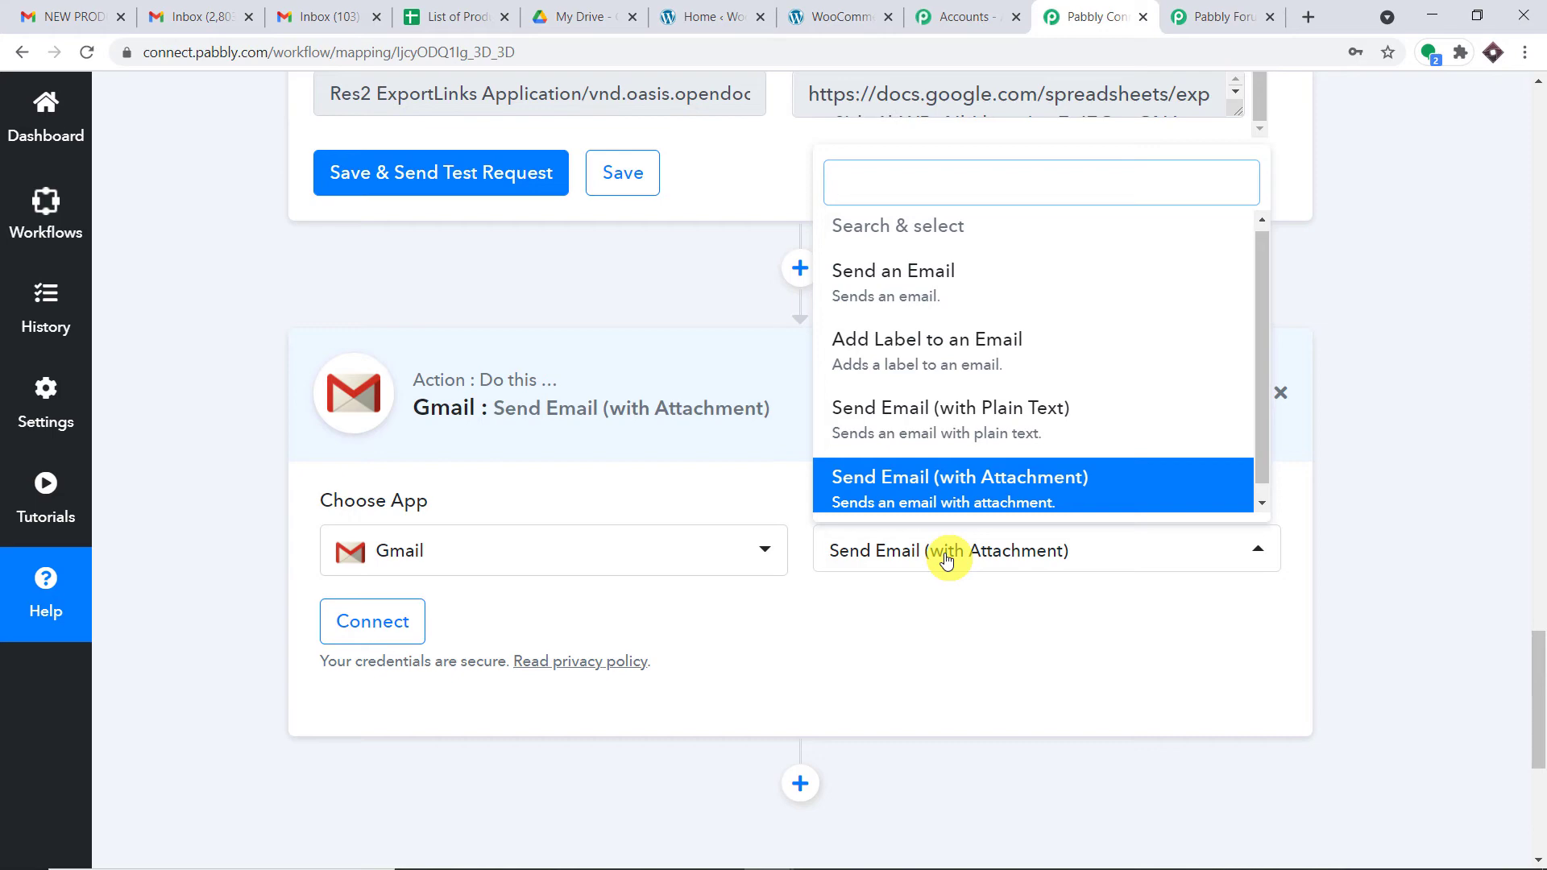
{"action": "left_click", "coordinate": [945, 562]}
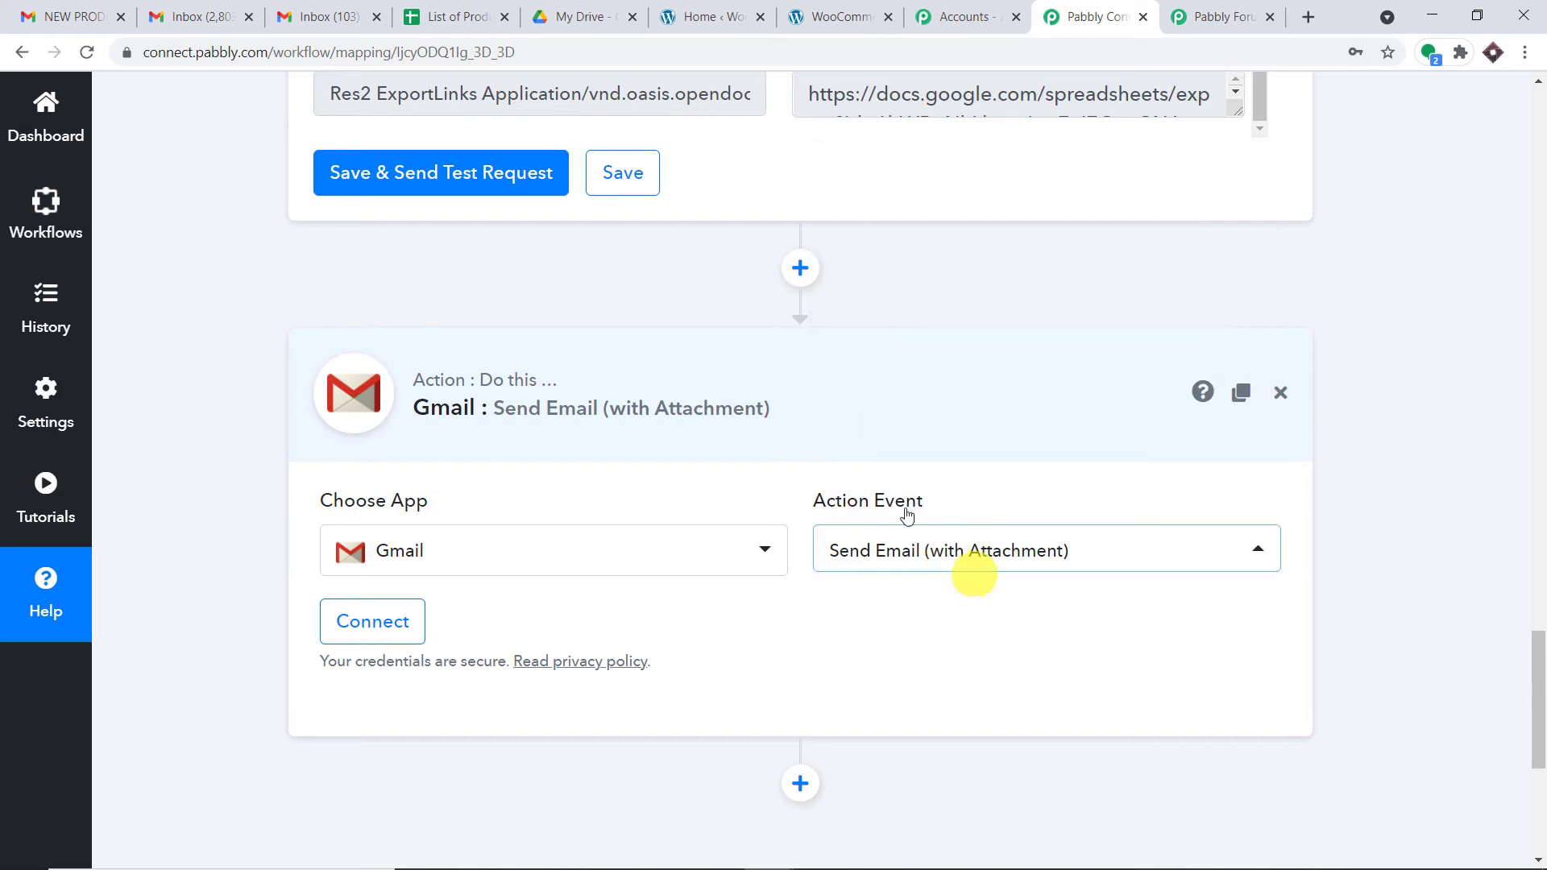
Step: Connect a Gmail account: choose the Google account, allow sending email, and confirm OK
{"action": "left_click", "coordinate": [375, 633]}
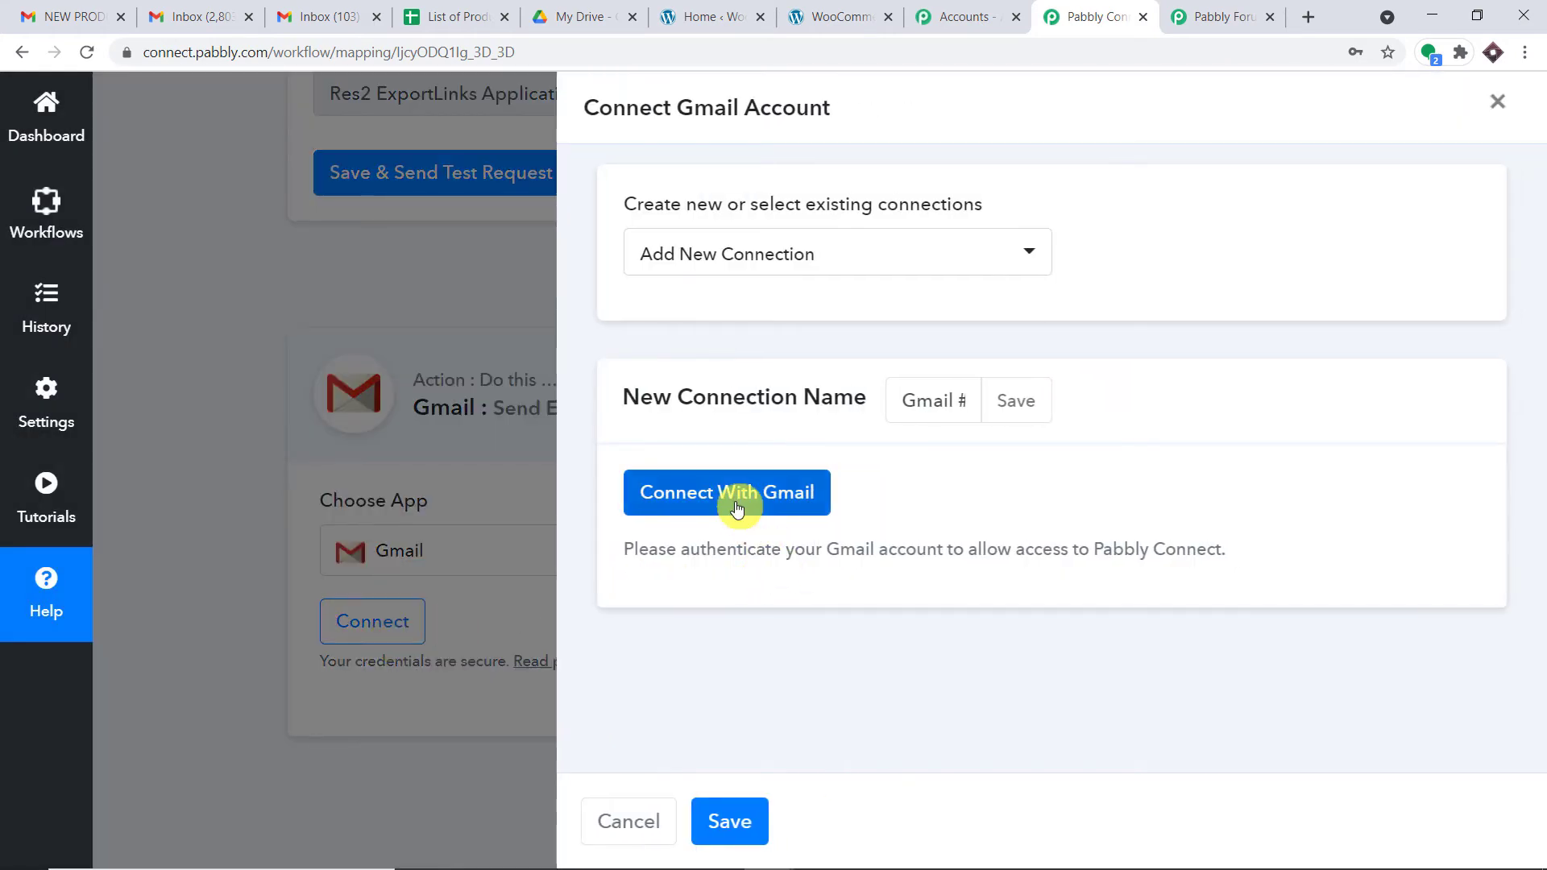
{"action": "left_click", "coordinate": [736, 501]}
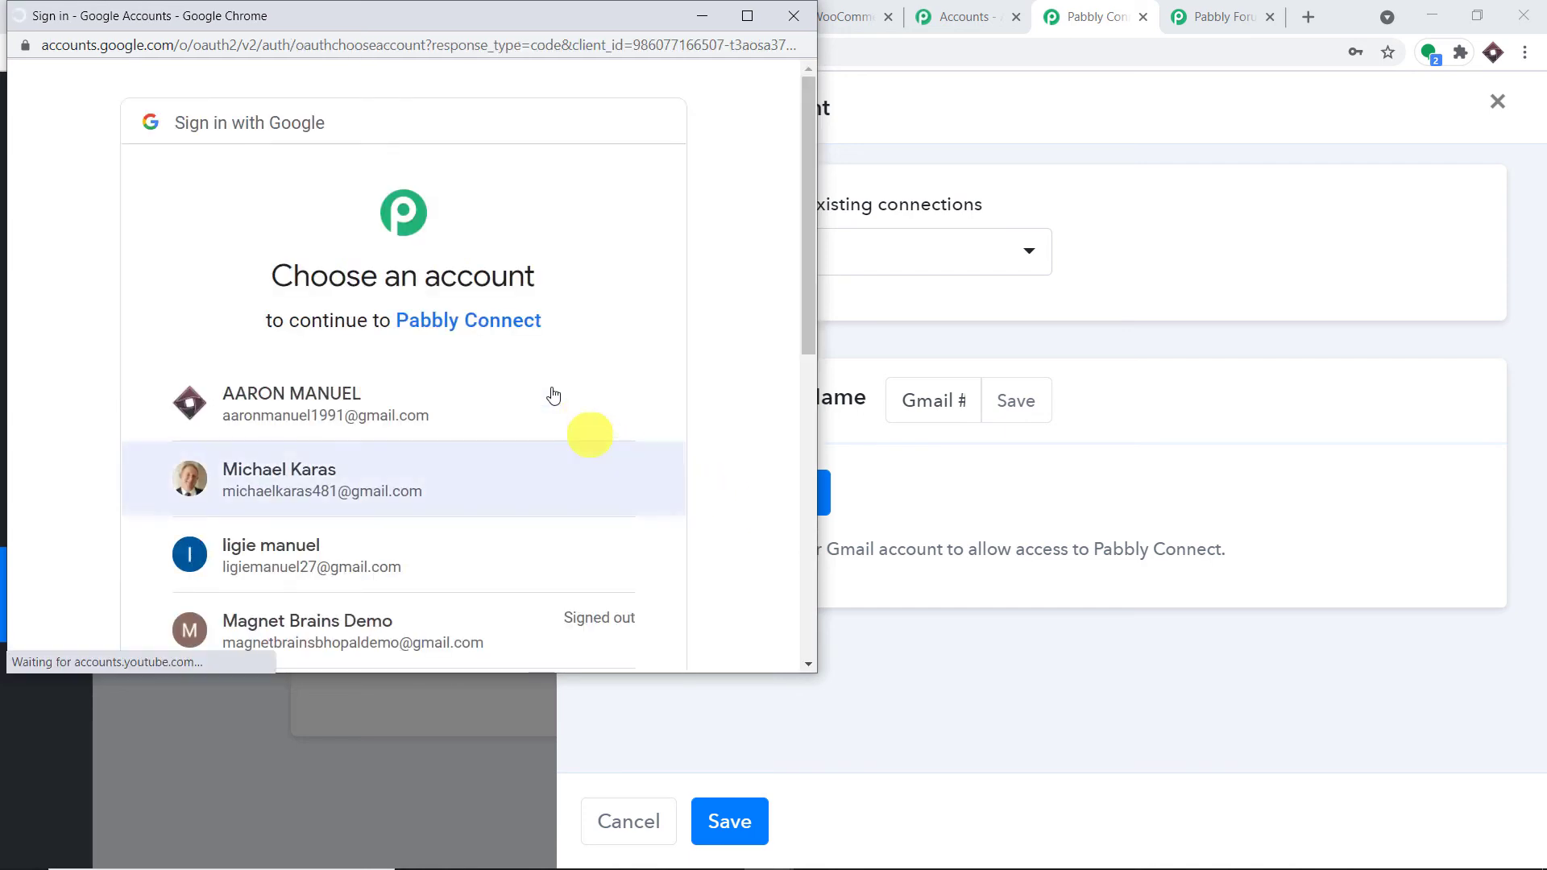
{"action": "left_click_drag", "start_coordinate": [511, 41], "coordinate": [659, 173]}
{"action": "left_click_drag", "start_coordinate": [485, 16], "coordinate": [1074, 66]}
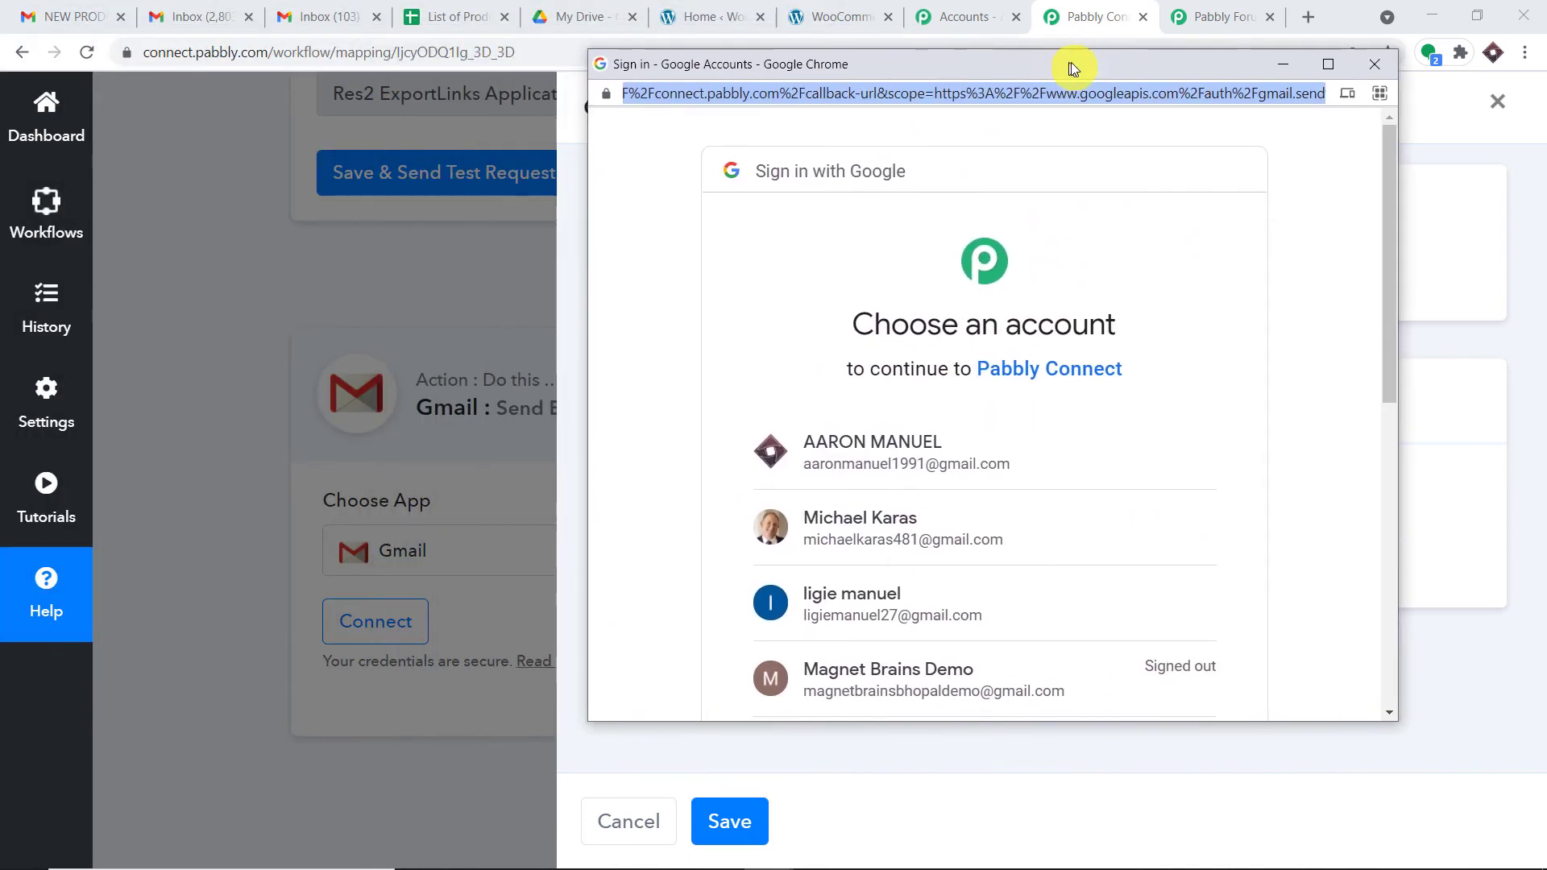
{"action": "left_click", "coordinate": [882, 457]}
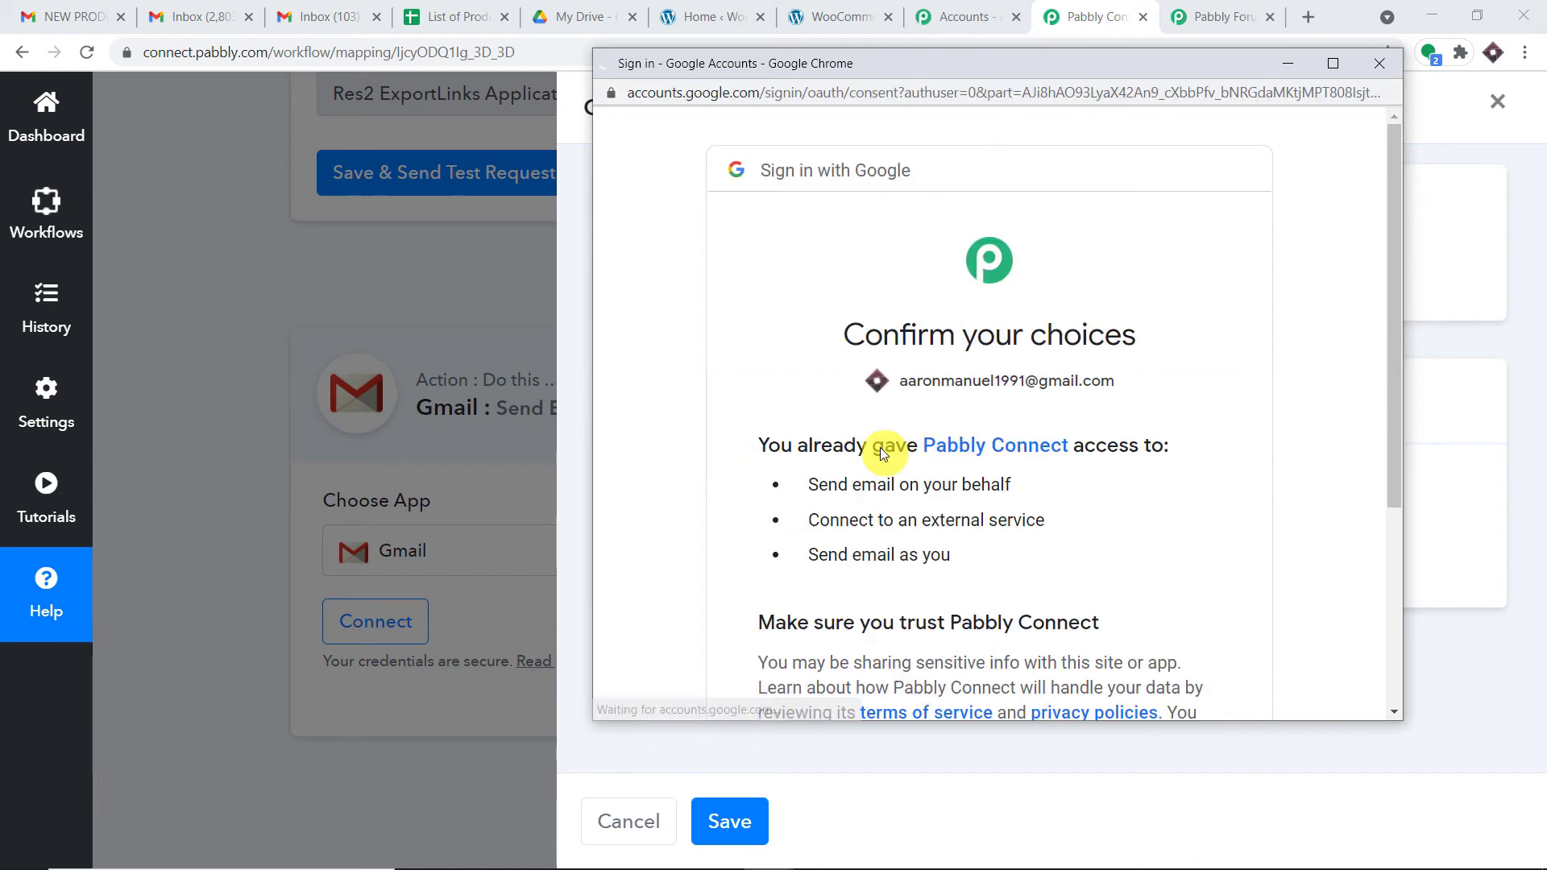
{"action": "scroll", "coordinate": [886, 449], "scroll_direction": "down", "scroll_amount": 5}
{"action": "left_click", "coordinate": [1137, 557]}
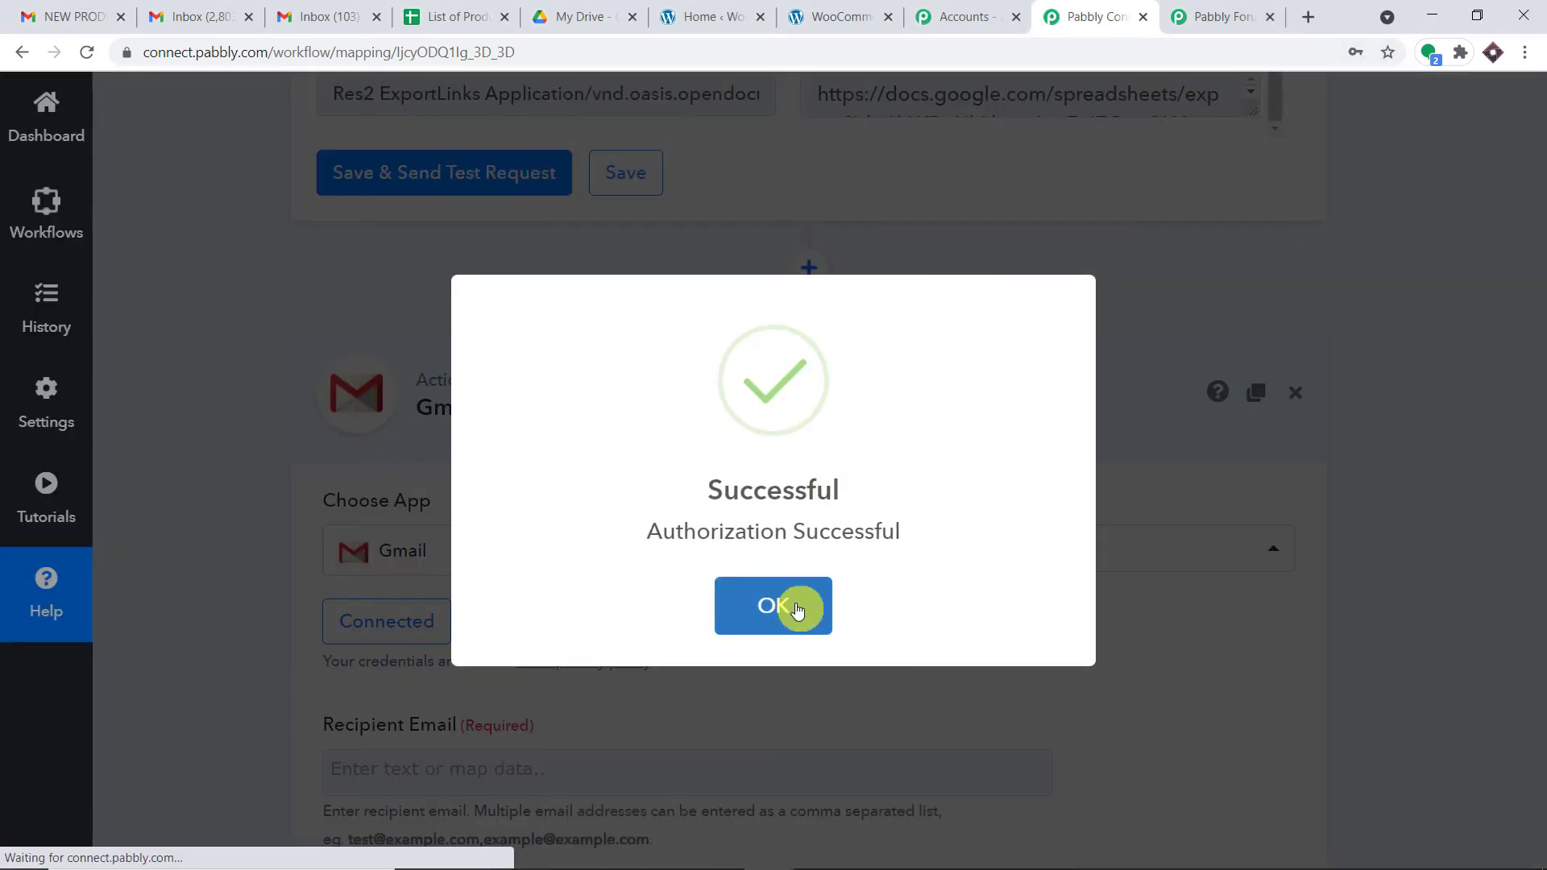
{"action": "left_click", "coordinate": [800, 608]}
{"action": "scroll", "coordinate": [798, 588], "scroll_direction": "down", "scroll_amount": 3}
Step: Map the WooCommerce New Customer Created email into Recipient Email
{"action": "scroll", "coordinate": [801, 578], "scroll_direction": "down", "scroll_amount": 7}
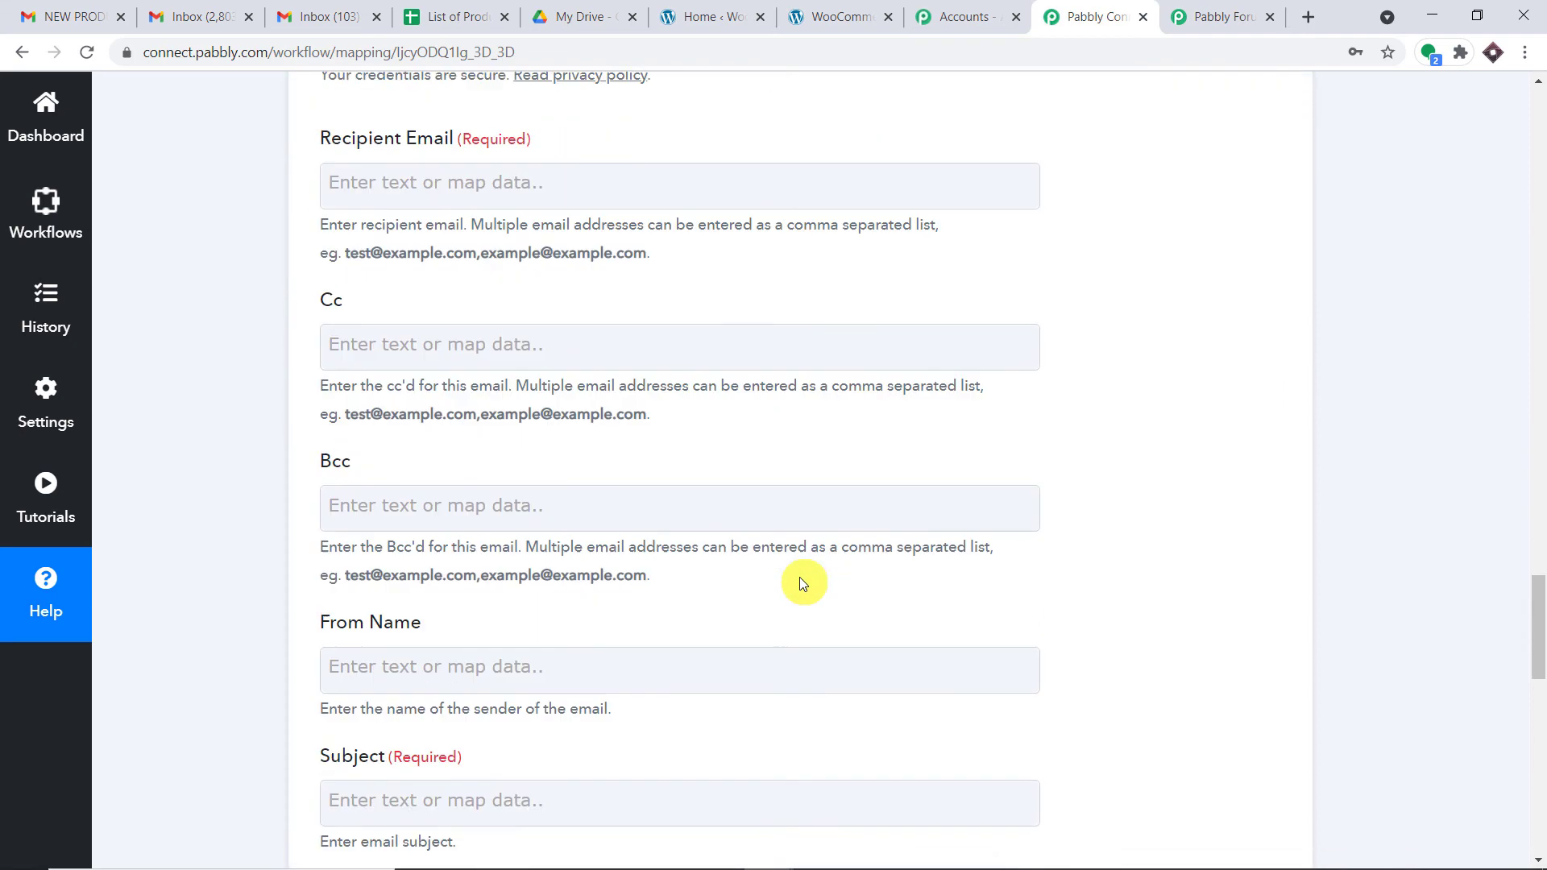
{"action": "scroll", "coordinate": [802, 585], "scroll_direction": "up", "scroll_amount": 5}
{"action": "scroll", "coordinate": [800, 580], "scroll_direction": "up", "scroll_amount": 3}
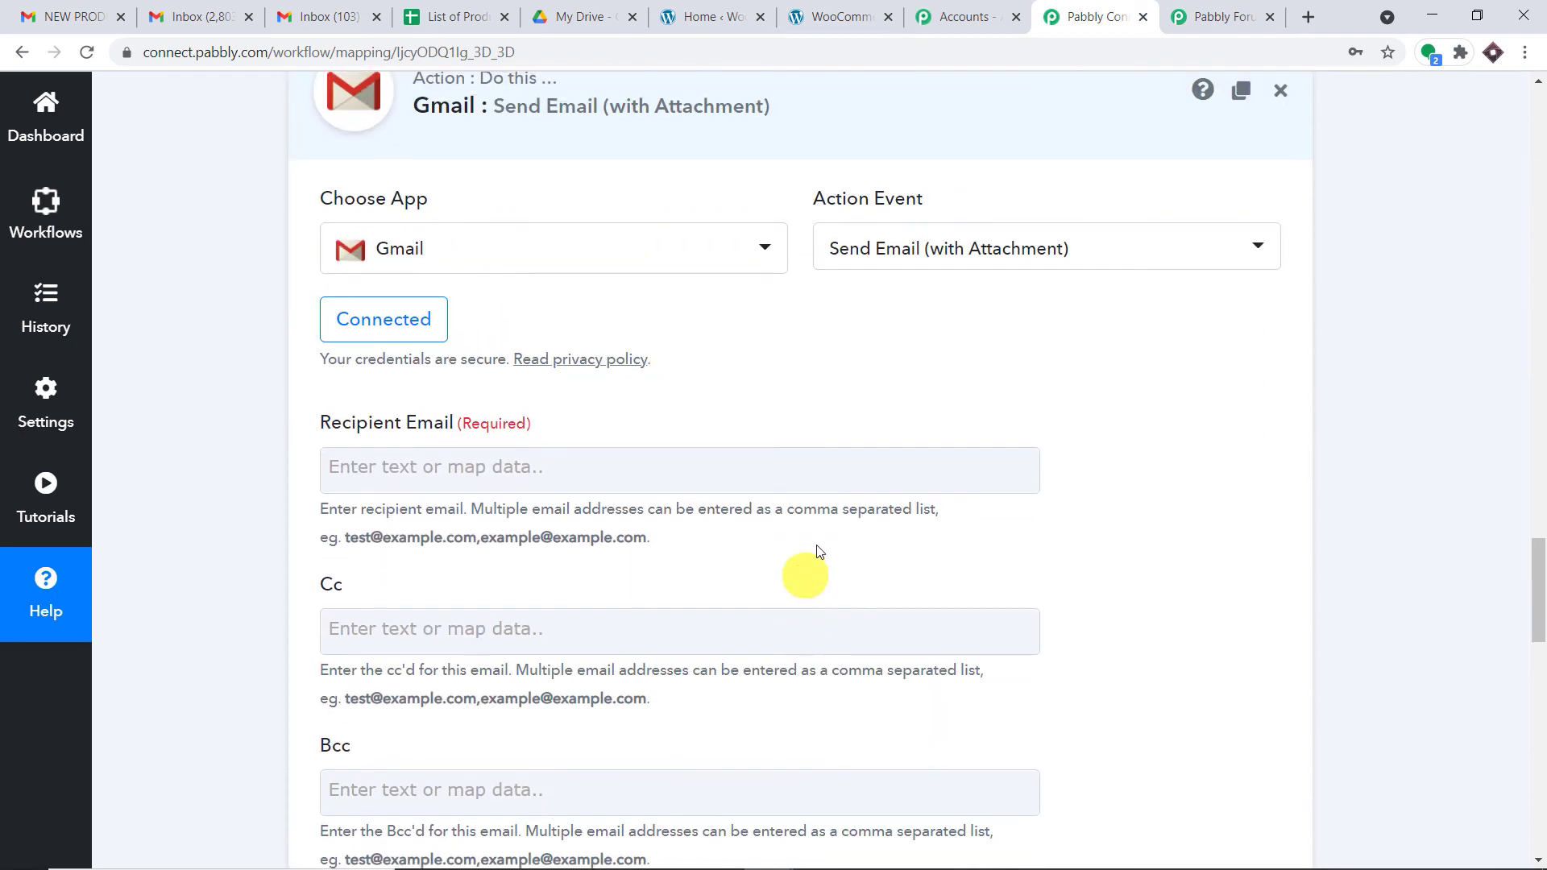
{"action": "left_click", "coordinate": [574, 464]}
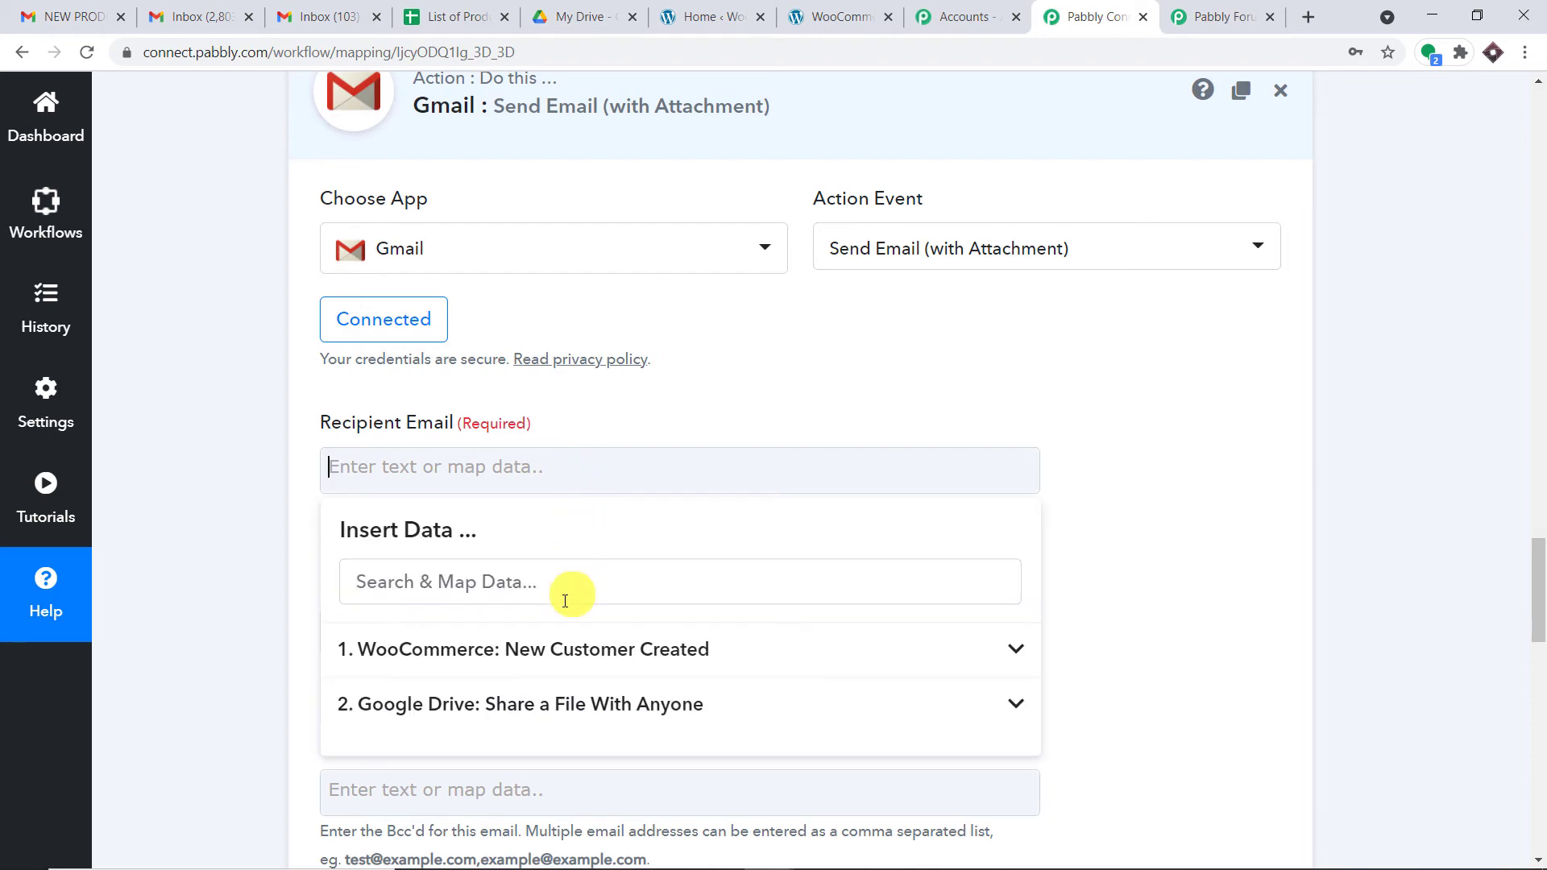
{"action": "left_click", "coordinate": [553, 646]}
{"action": "scroll", "coordinate": [647, 707], "scroll_direction": "down", "scroll_amount": 3}
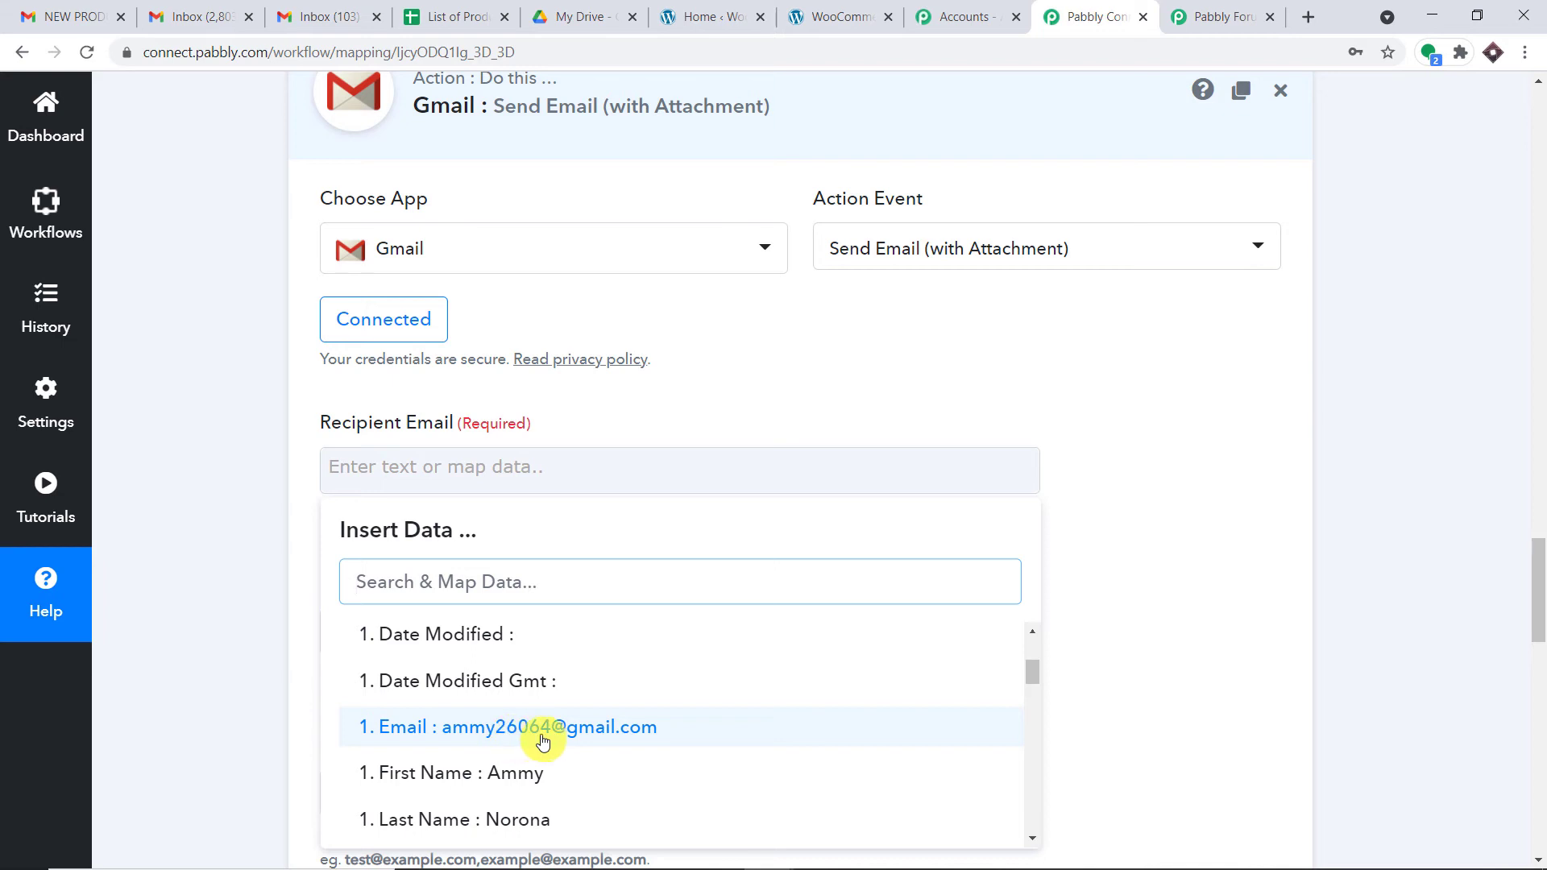
{"action": "left_click", "coordinate": [608, 729]}
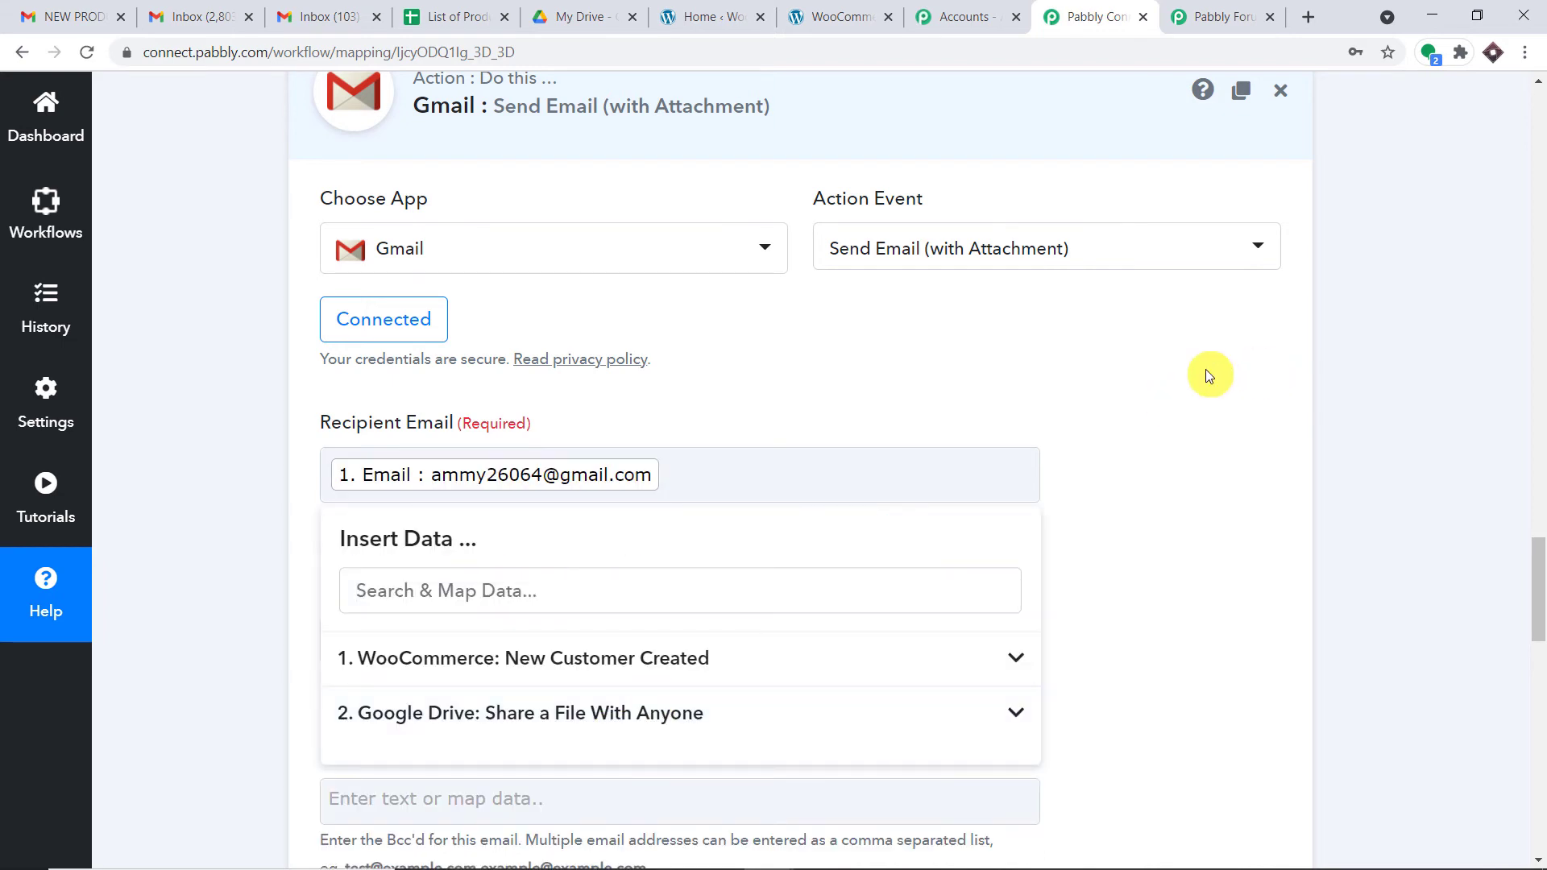
{"action": "left_click", "coordinate": [1205, 369]}
Step: Set the From Name to PAY2VAULT
{"action": "scroll", "coordinate": [787, 392], "scroll_direction": "down", "scroll_amount": 2}
{"action": "scroll", "coordinate": [787, 393], "scroll_direction": "down", "scroll_amount": 1}
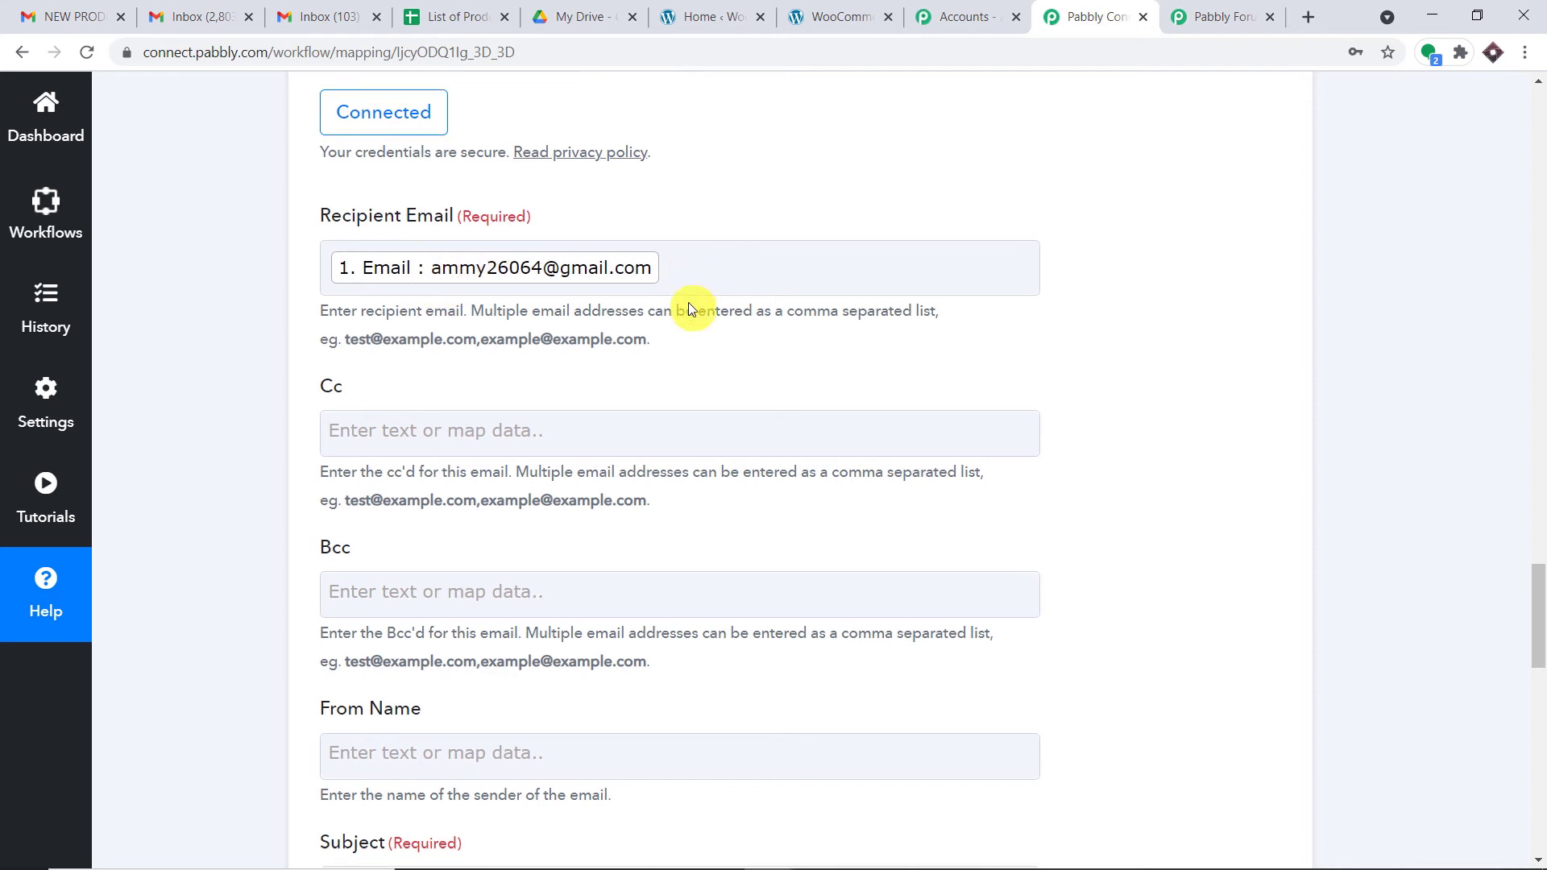
{"action": "scroll", "coordinate": [687, 302], "scroll_direction": "down", "scroll_amount": 1}
{"action": "scroll", "coordinate": [554, 290], "scroll_direction": "down", "scroll_amount": 3}
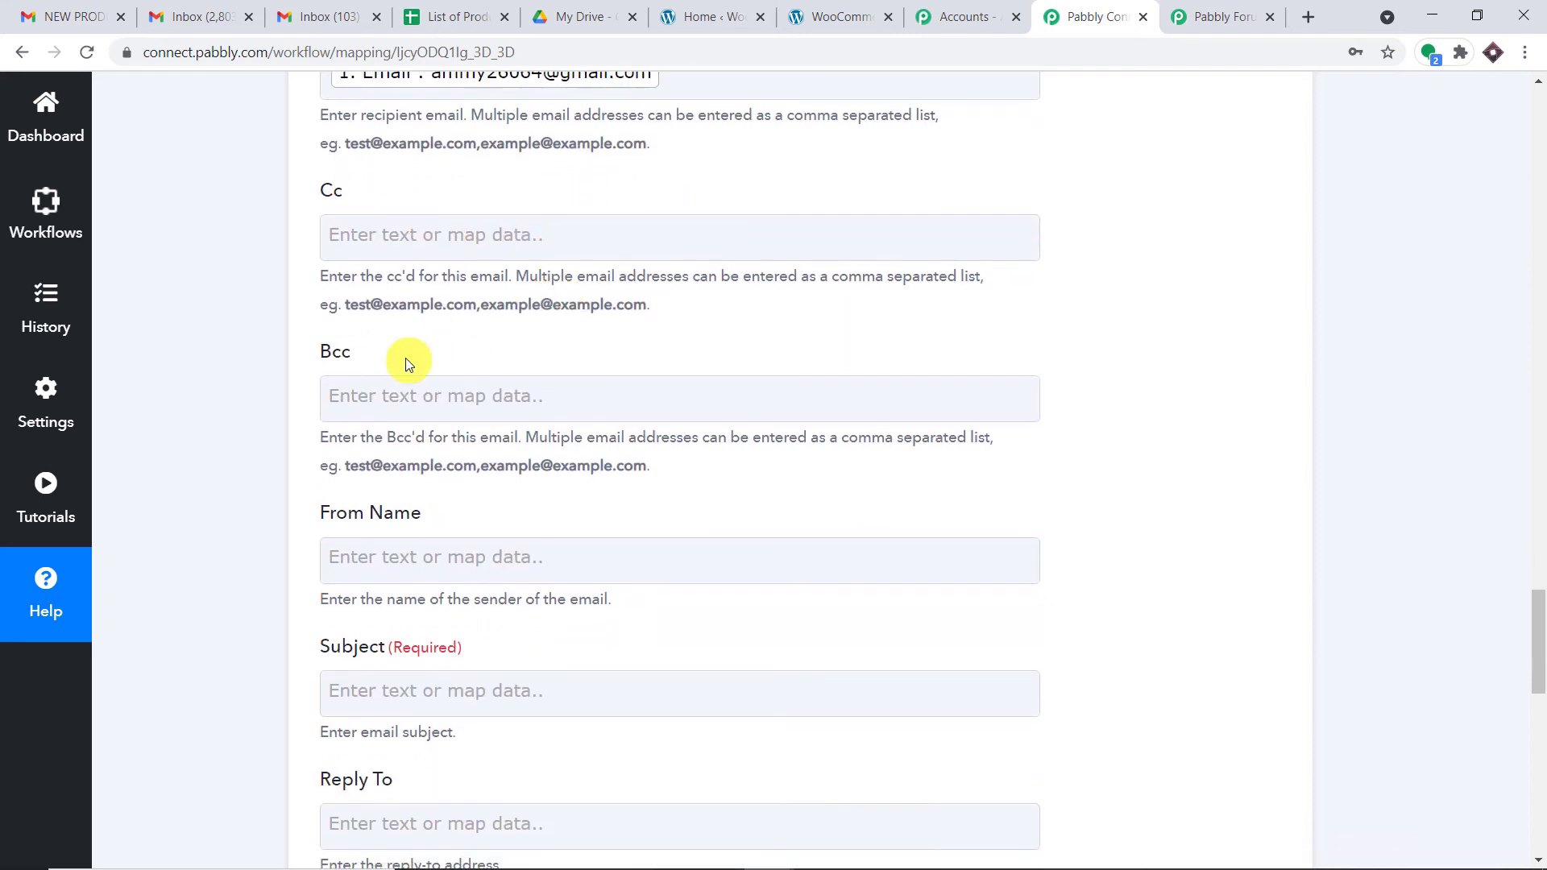
{"action": "scroll", "coordinate": [604, 331], "scroll_direction": "down", "scroll_amount": 1}
{"action": "left_click", "coordinate": [578, 256]}
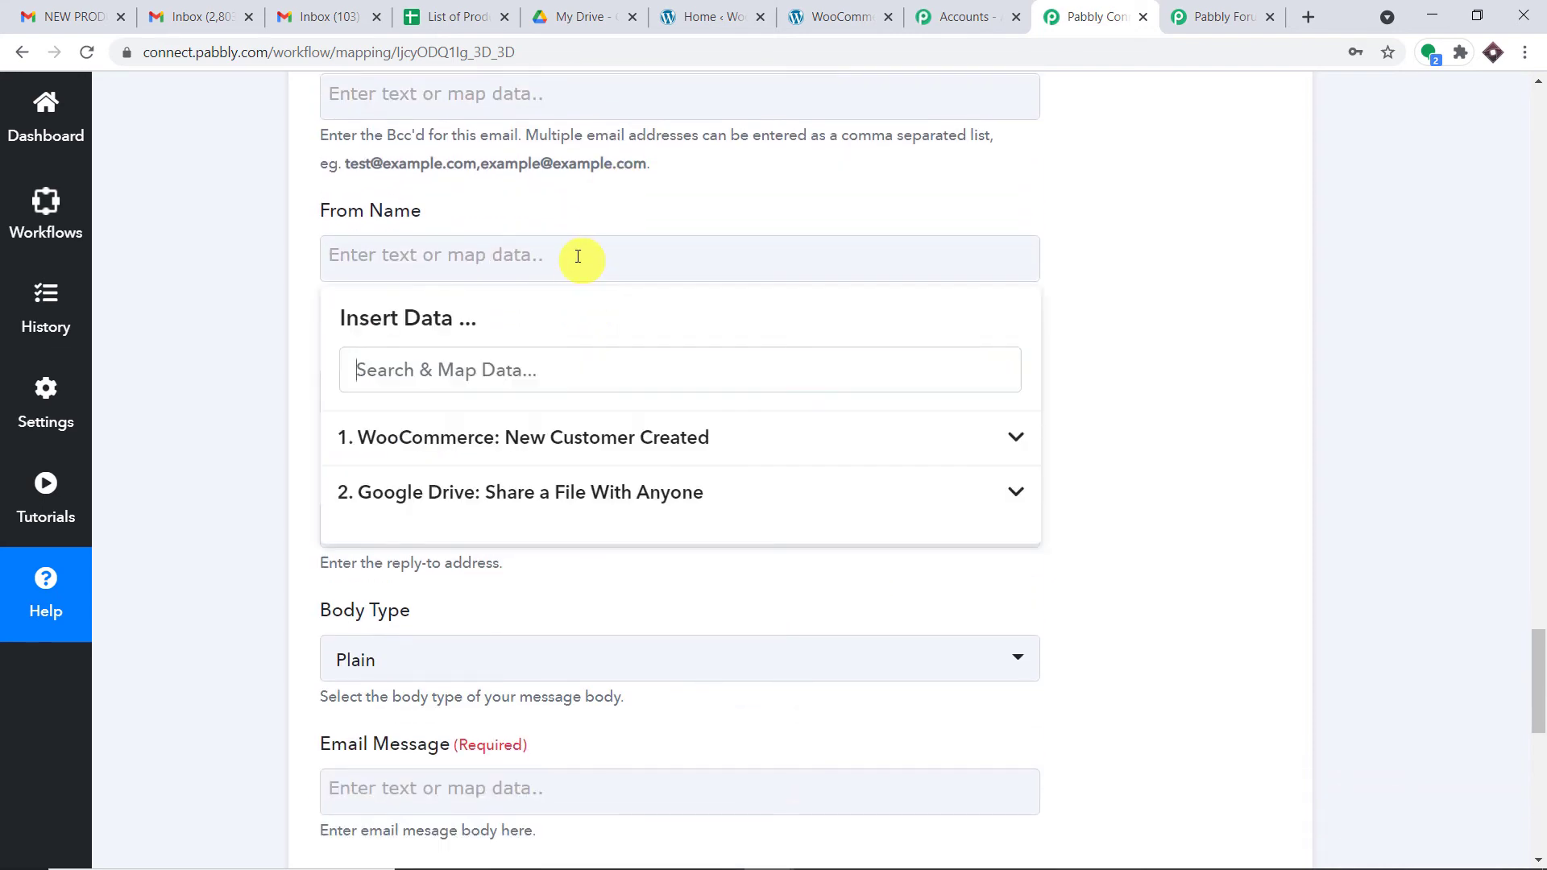
{"action": "type", "text": "W"}
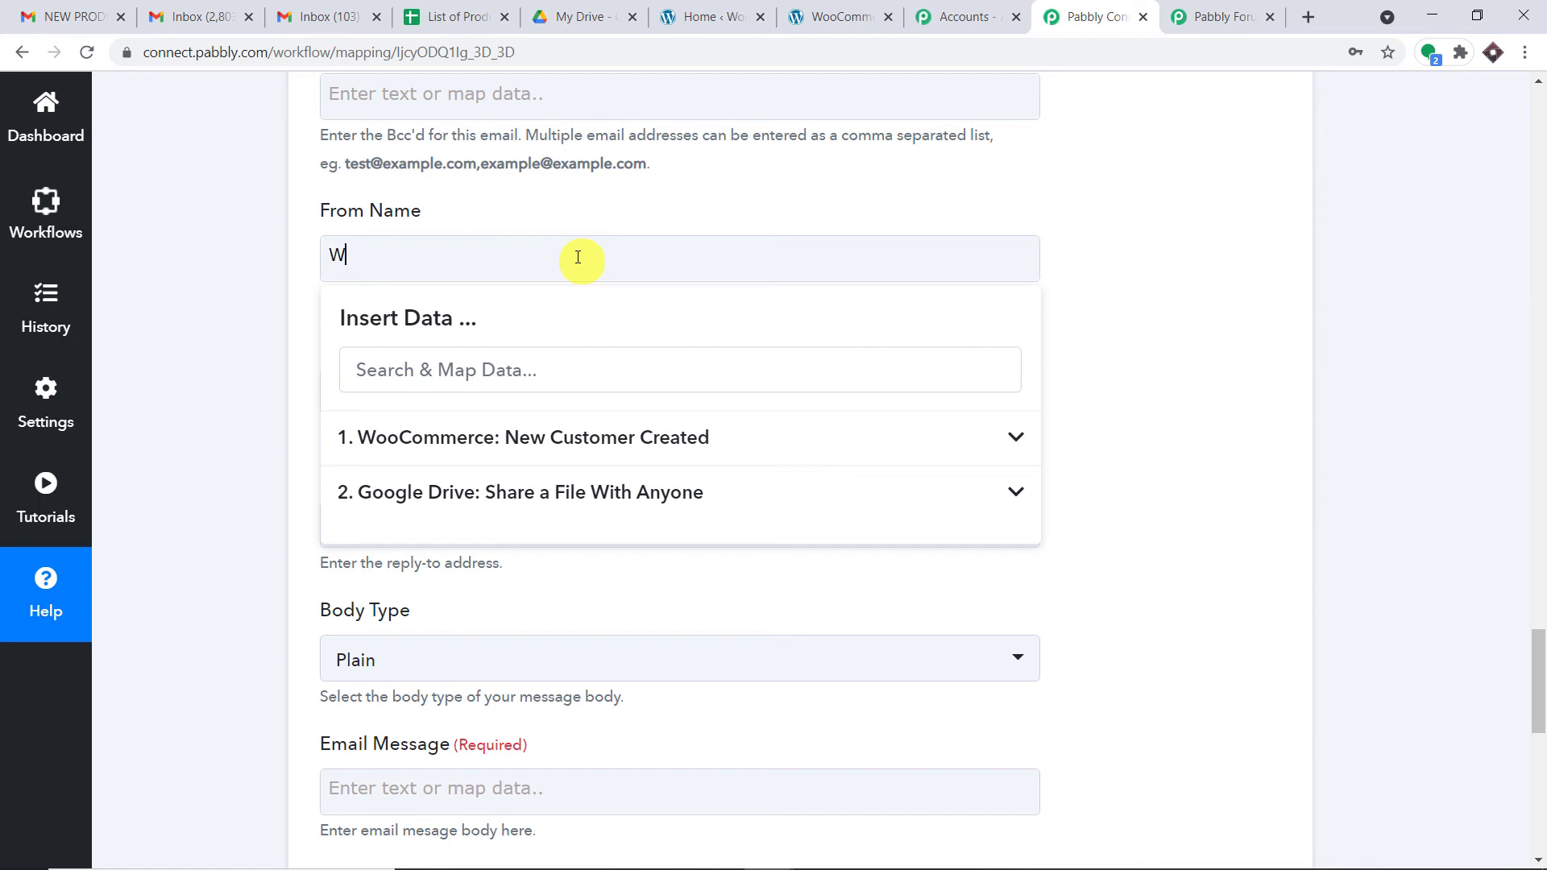
{"action": "type", "text": "OOCOMERCE"}
{"action": "key", "text": "BackSpace"}
{"action": "key", "text": "BackSpace"}
{"action": "key", "text": "BackSpace"}
{"action": "key", "text": "BackSpace"}
{"action": "key", "text": "BackSpace"}
{"action": "key", "text": "BackSpace"}
{"action": "key", "text": "BackSpace"}
{"action": "key", "text": "BackSpace"}
{"action": "key", "text": "BackSpace"}
{"action": "key", "text": "BackSpace"}
{"action": "key", "text": "BackSpace"}
{"action": "type", "text": "PAY2VAULT"}
{"action": "left_click", "coordinate": [652, 213]}
Step: Enter PRODUCT LIST as the email Subject
{"action": "scroll", "coordinate": [640, 229], "scroll_direction": "down", "scroll_amount": 3}
{"action": "left_click", "coordinate": [604, 186]}
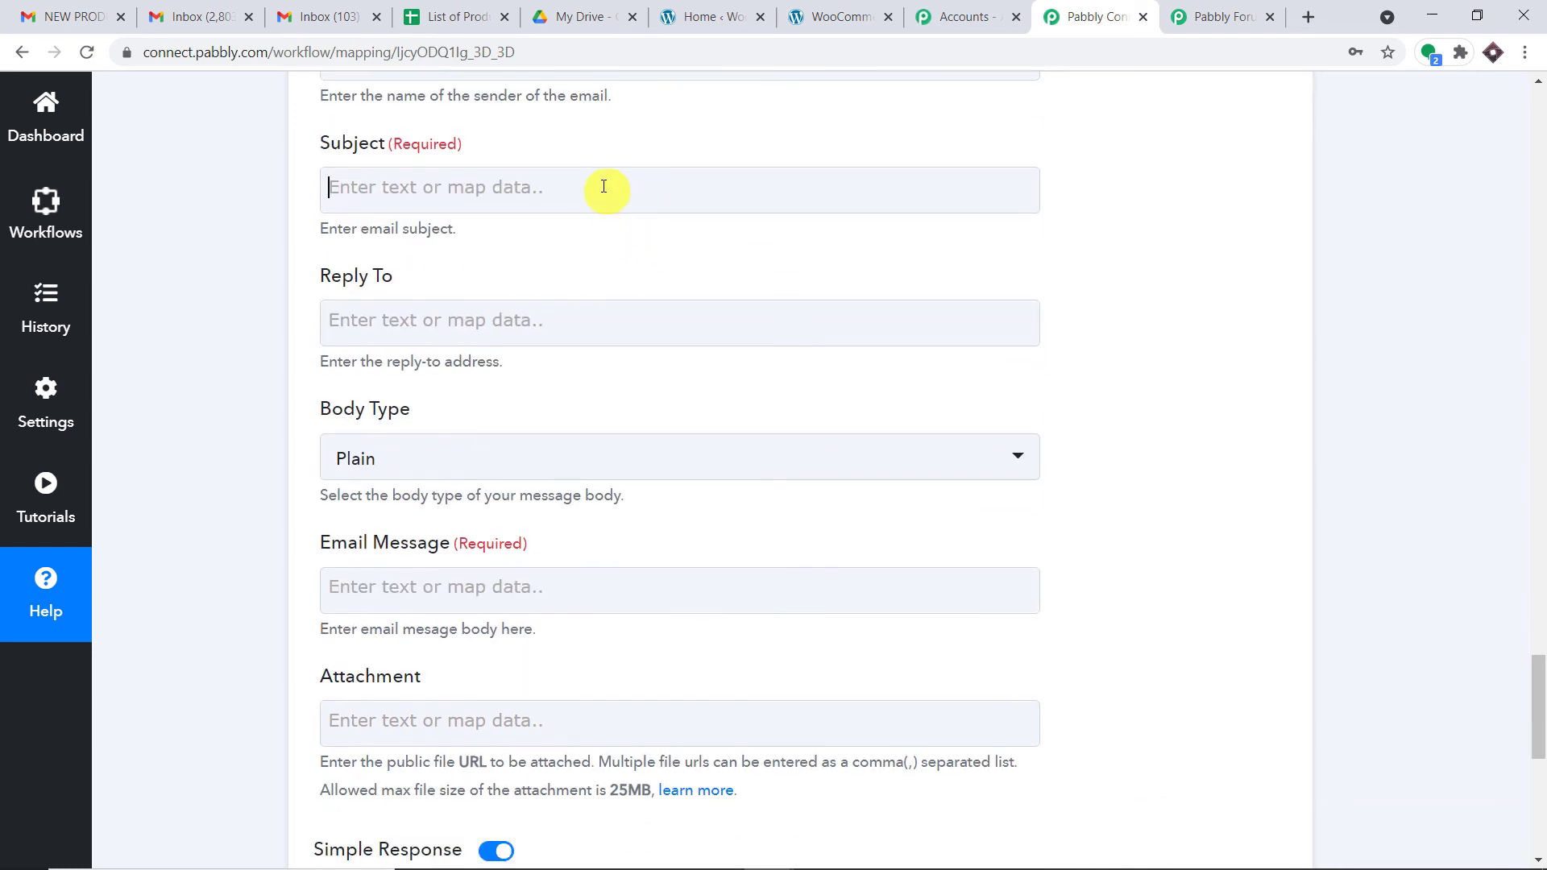
{"action": "type", "text": "PRO"}
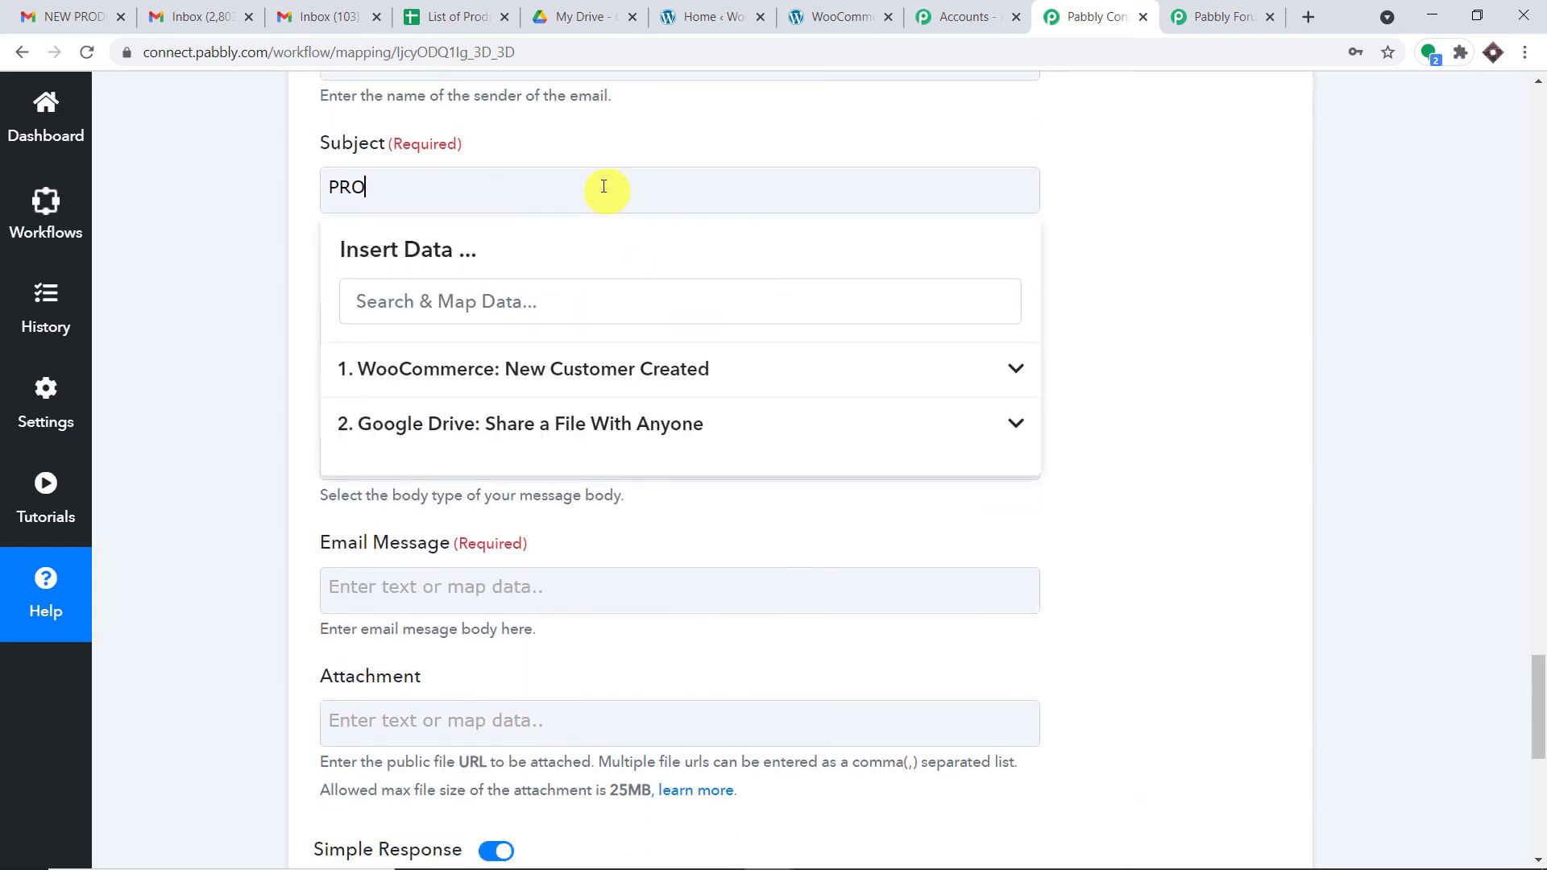
{"action": "type", "text": "DUCT LIST"}
{"action": "left_click", "coordinate": [804, 134]}
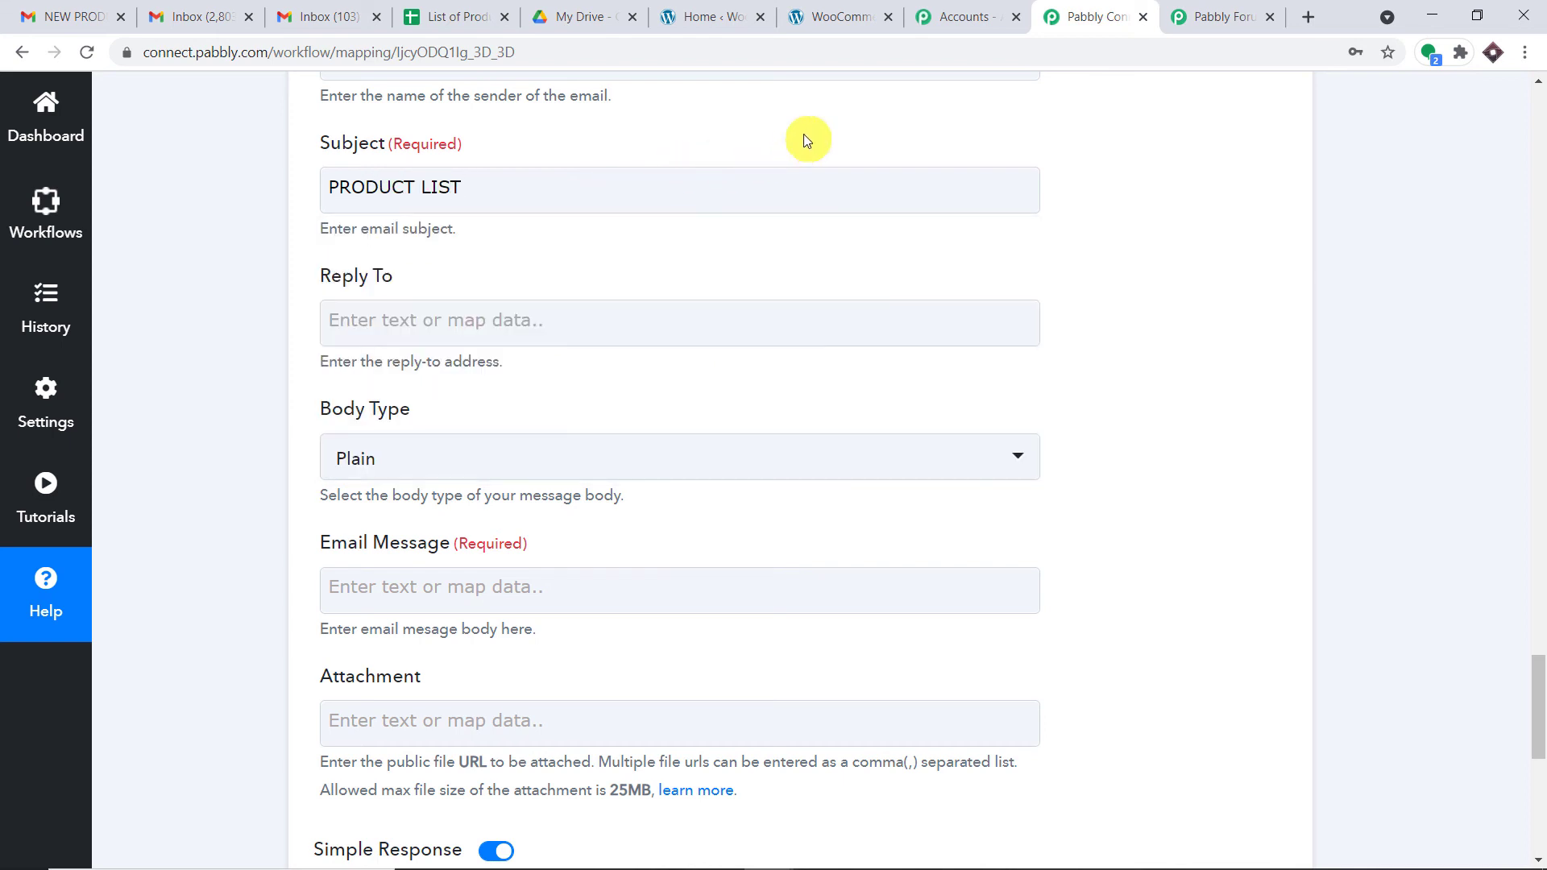
{"action": "scroll", "coordinate": [773, 190], "scroll_direction": "down", "scroll_amount": 3}
Step: Write the message 'Hello' + mapped First Name, thanking them for registering on our WooCommerce store
{"action": "left_click", "coordinate": [486, 385]}
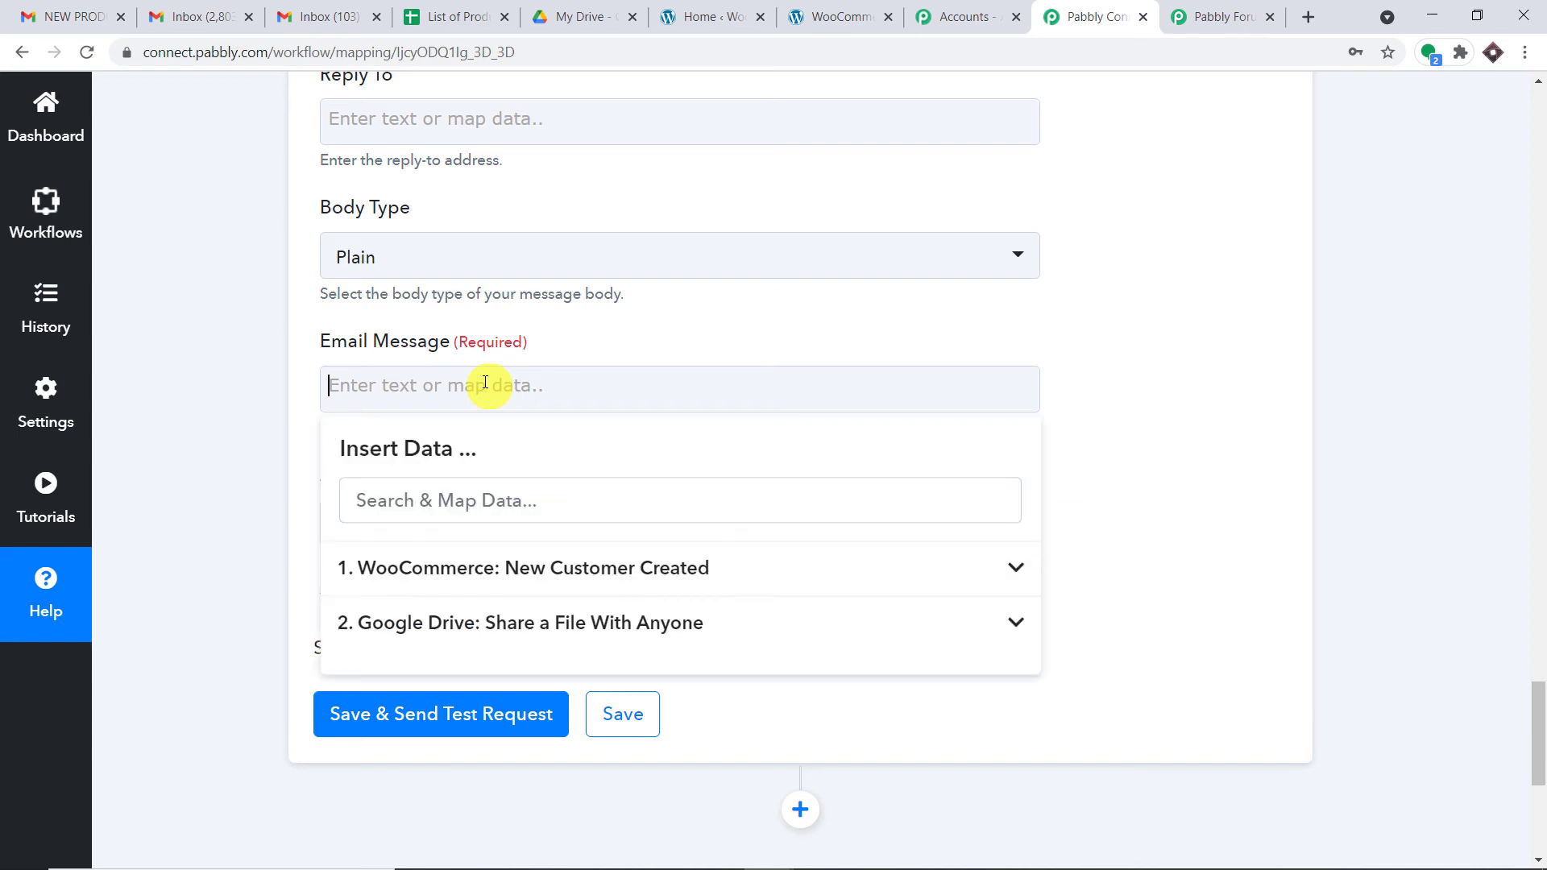
{"action": "type", "text": "Hello"}
{"action": "left_click", "coordinate": [639, 565]}
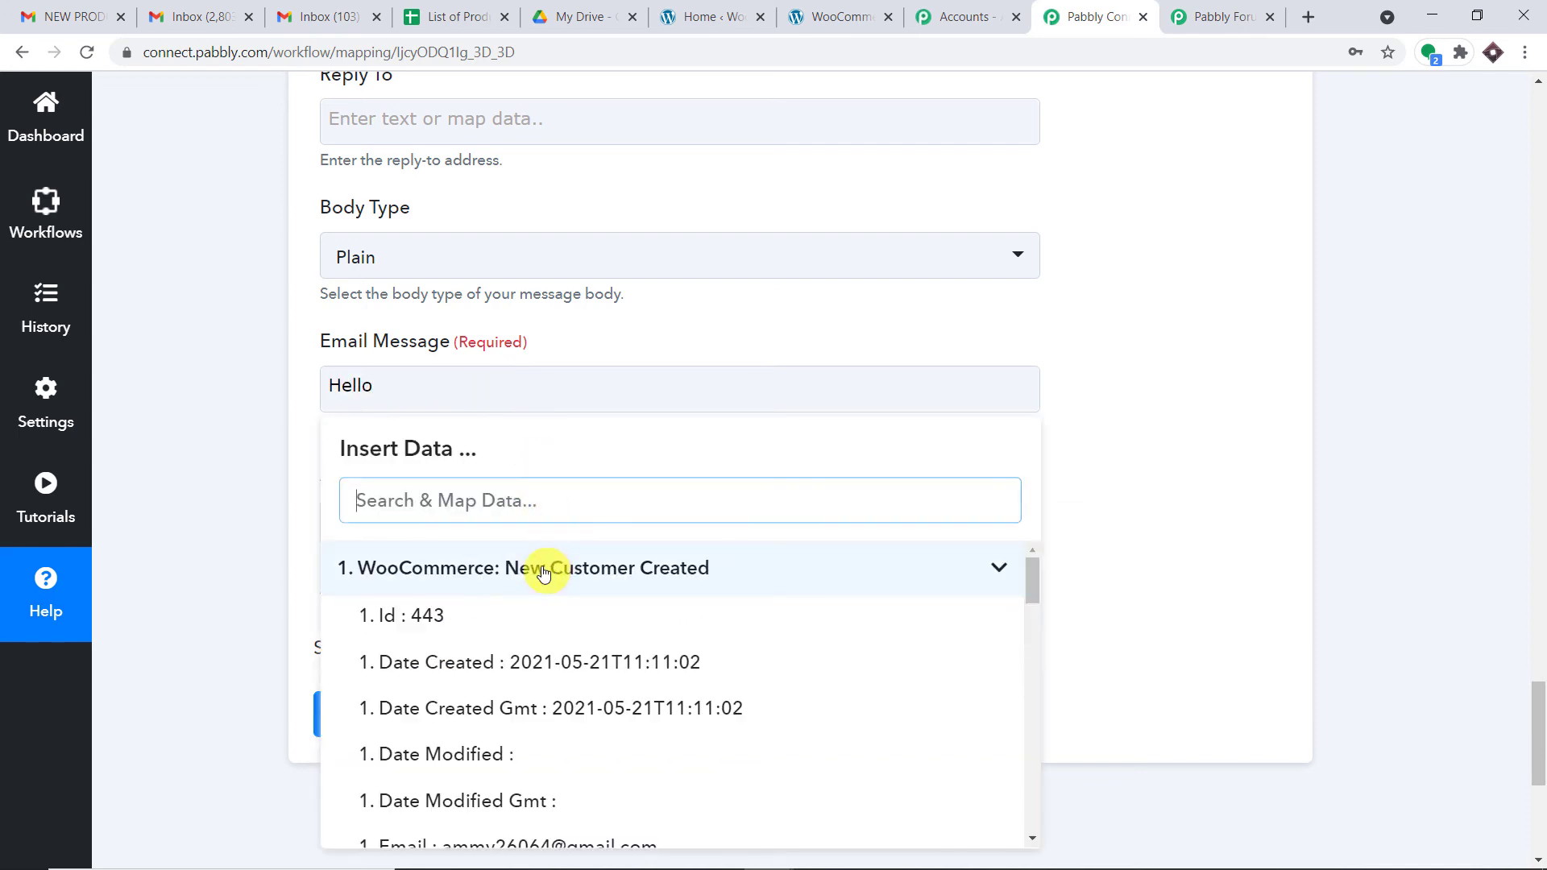
{"action": "scroll", "coordinate": [555, 614], "scroll_direction": "down", "scroll_amount": 3}
{"action": "left_click", "coordinate": [559, 700]}
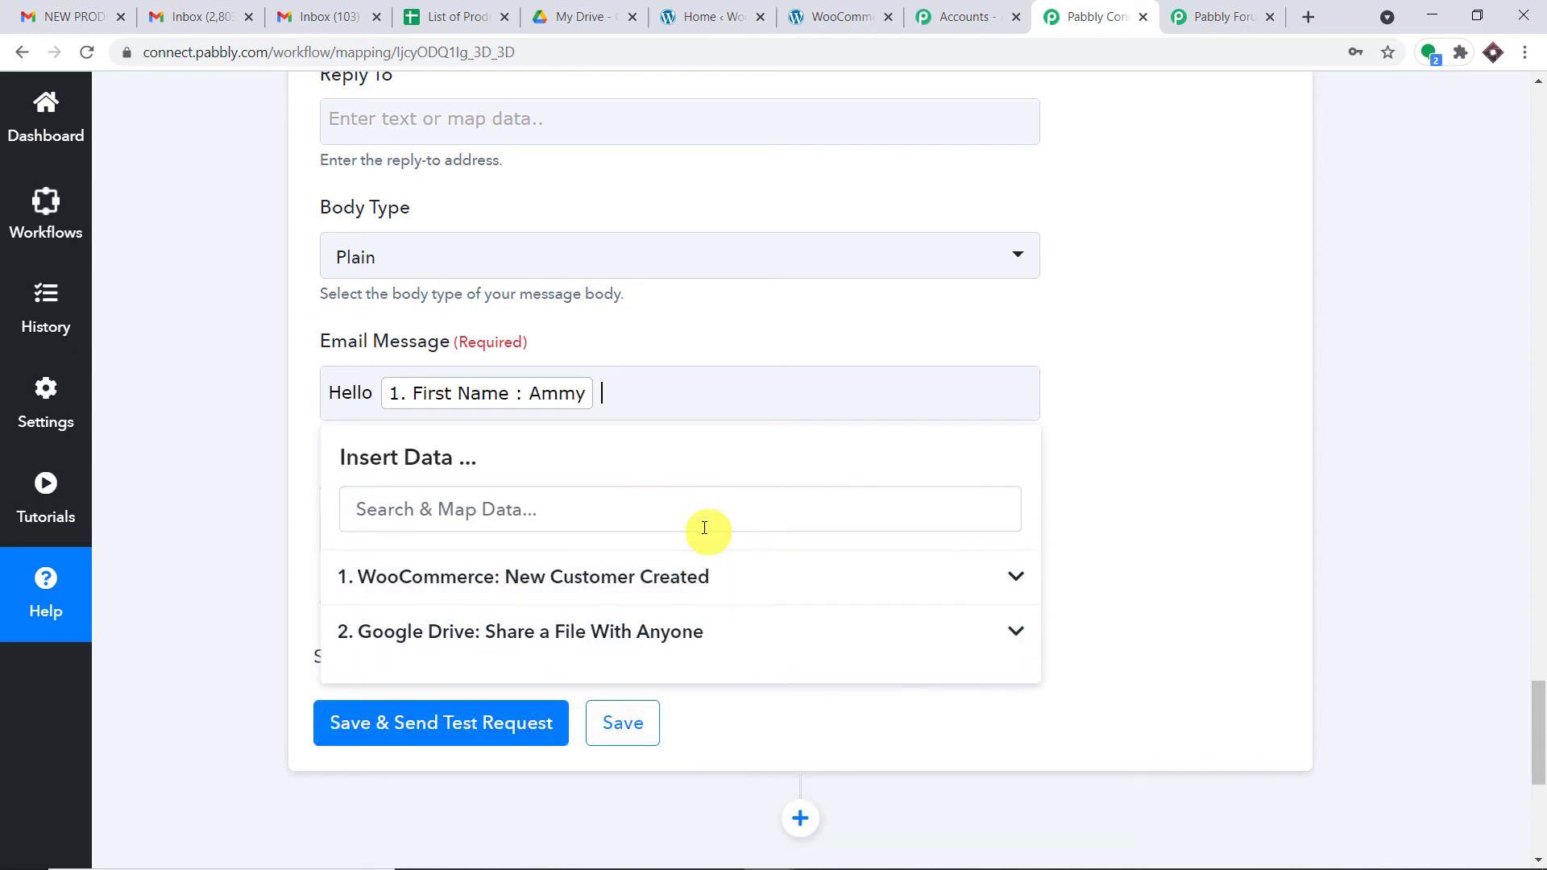
{"action": "type", "text": ", thanks for registering"}
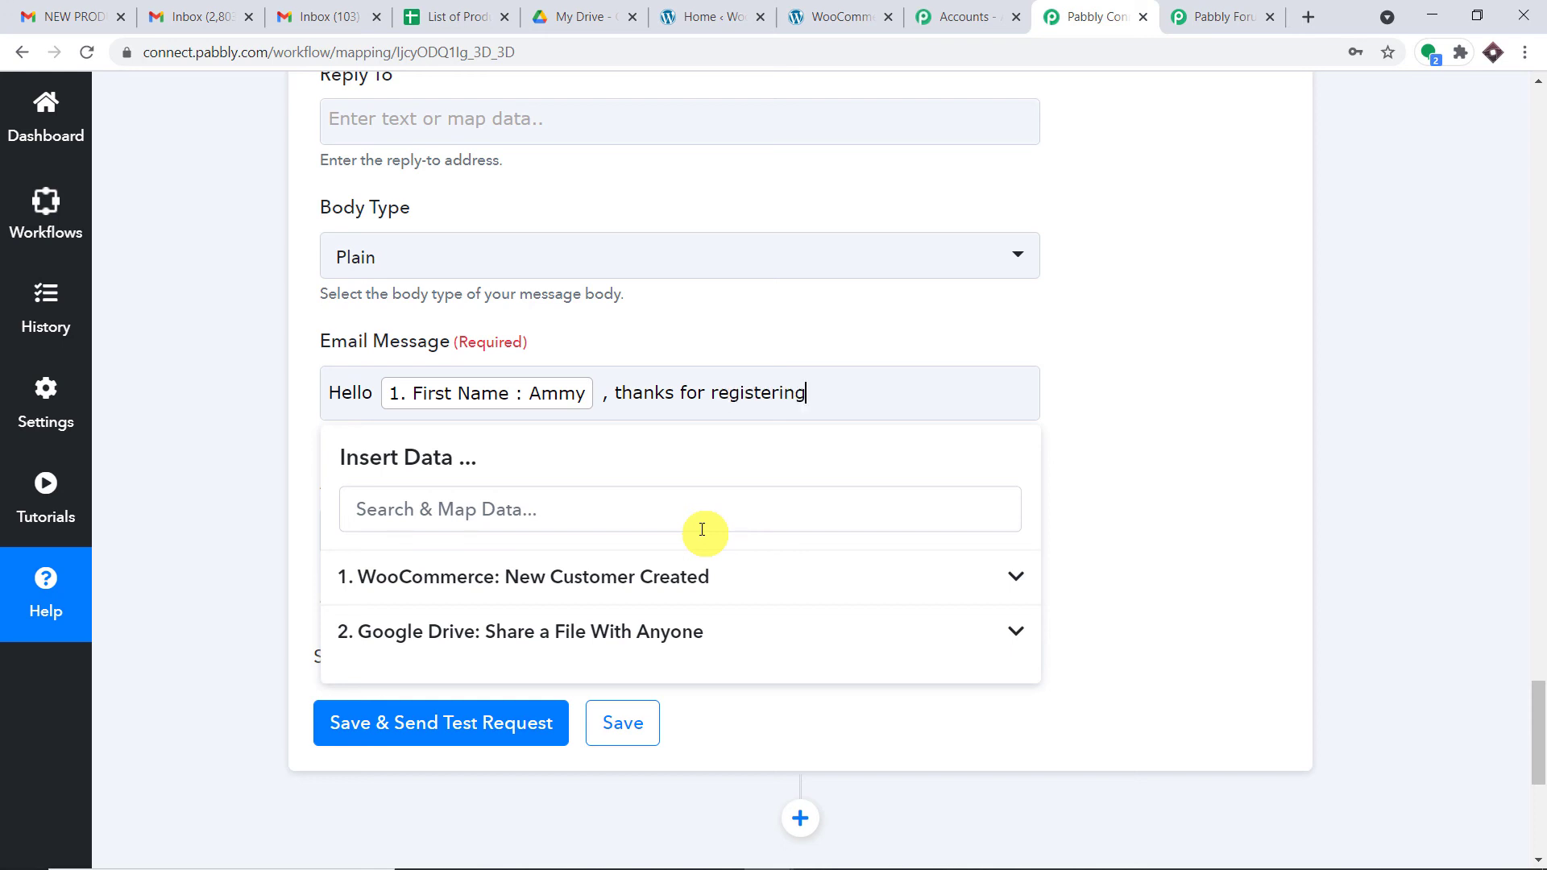
{"action": "type", "text": " as a customer on our woo"}
{"action": "key", "text": "BackSpace"}
{"action": "key", "text": "BackSpace"}
{"action": "type", "text": "ooCom"}
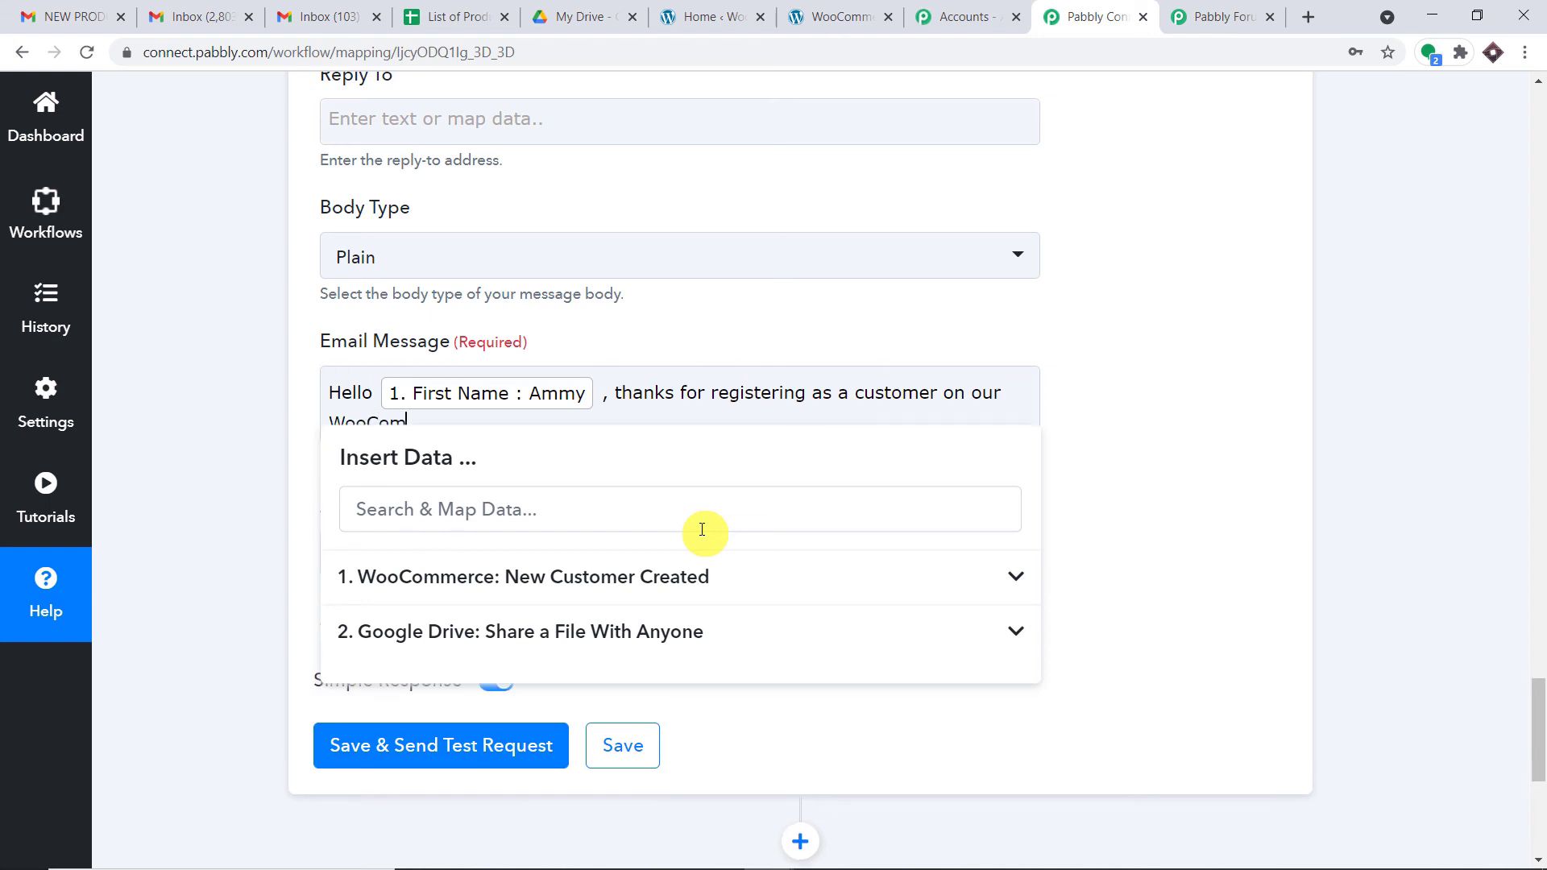
{"action": "type", "text": "merce website. Please"}
{"action": "type", "text": "feel f"}
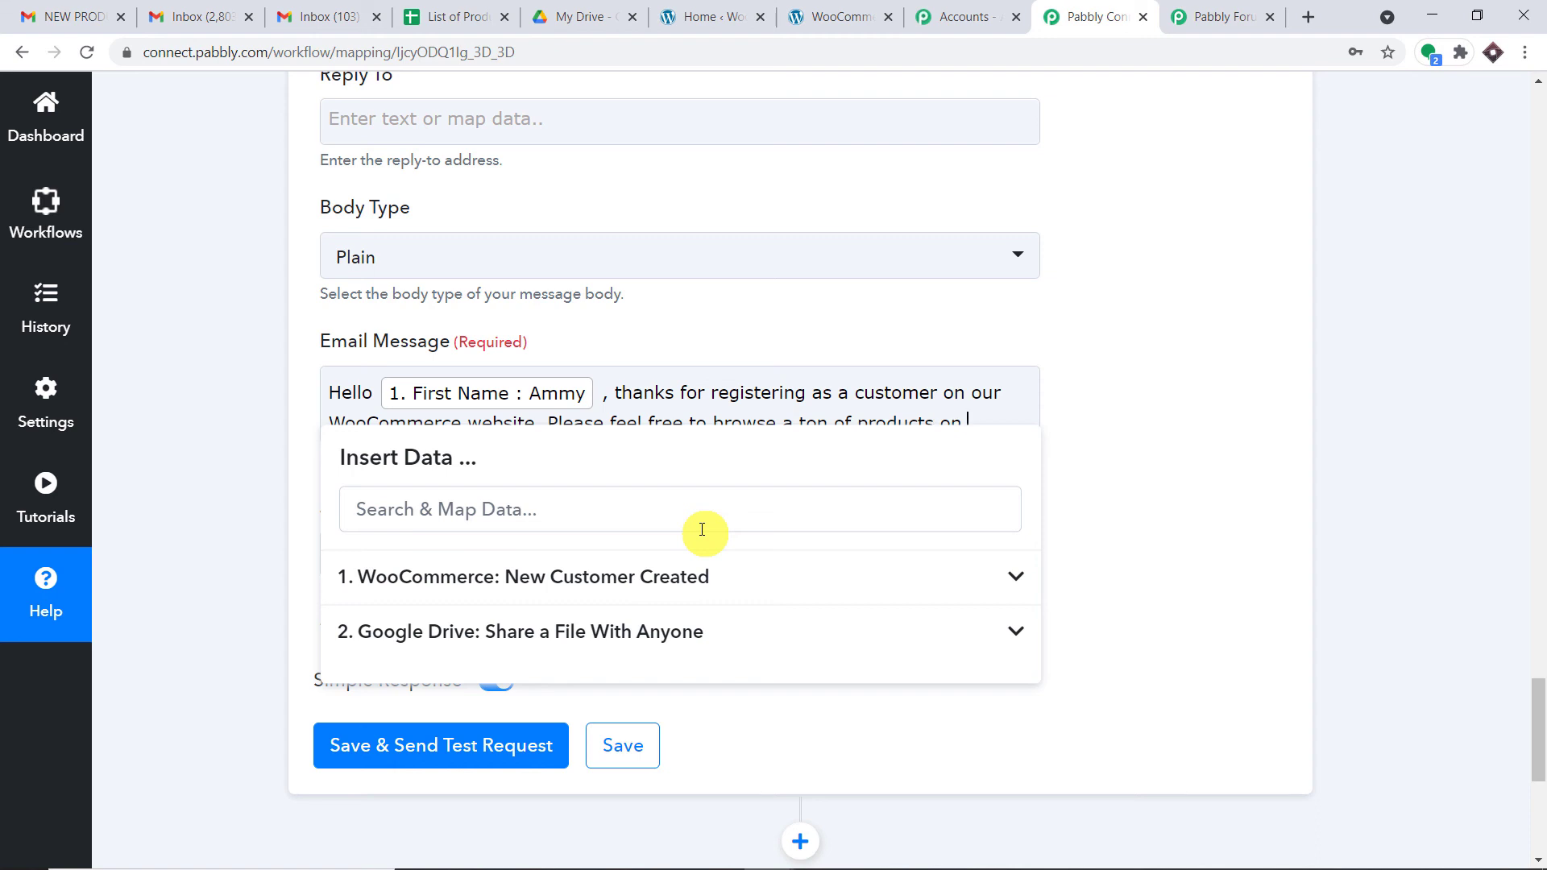
{"action": "type", "text": "re"}
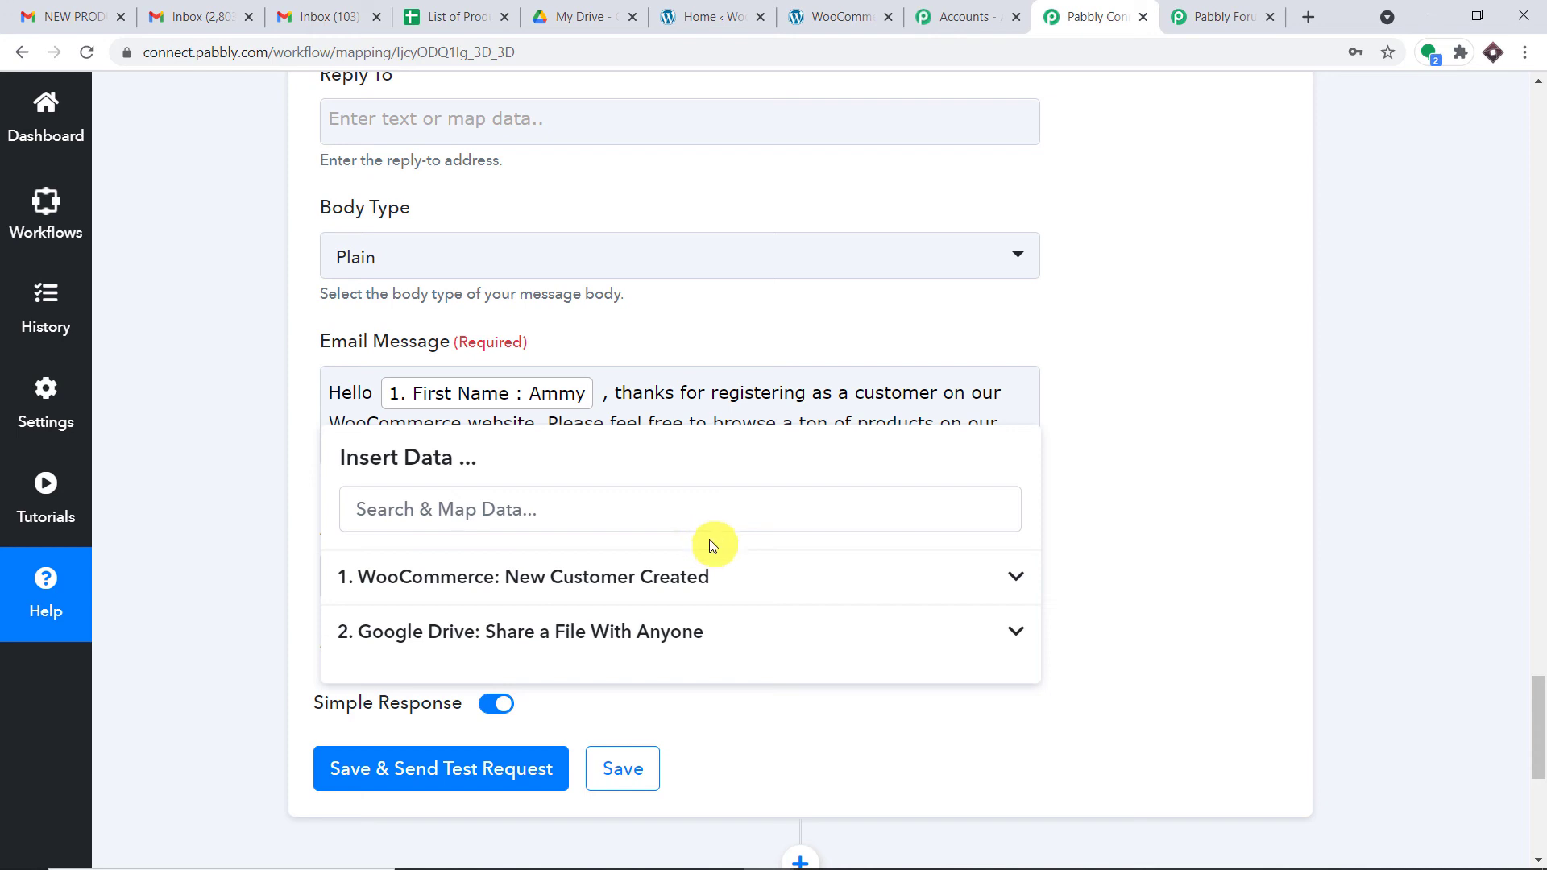
{"action": "left_click", "coordinate": [1155, 384]}
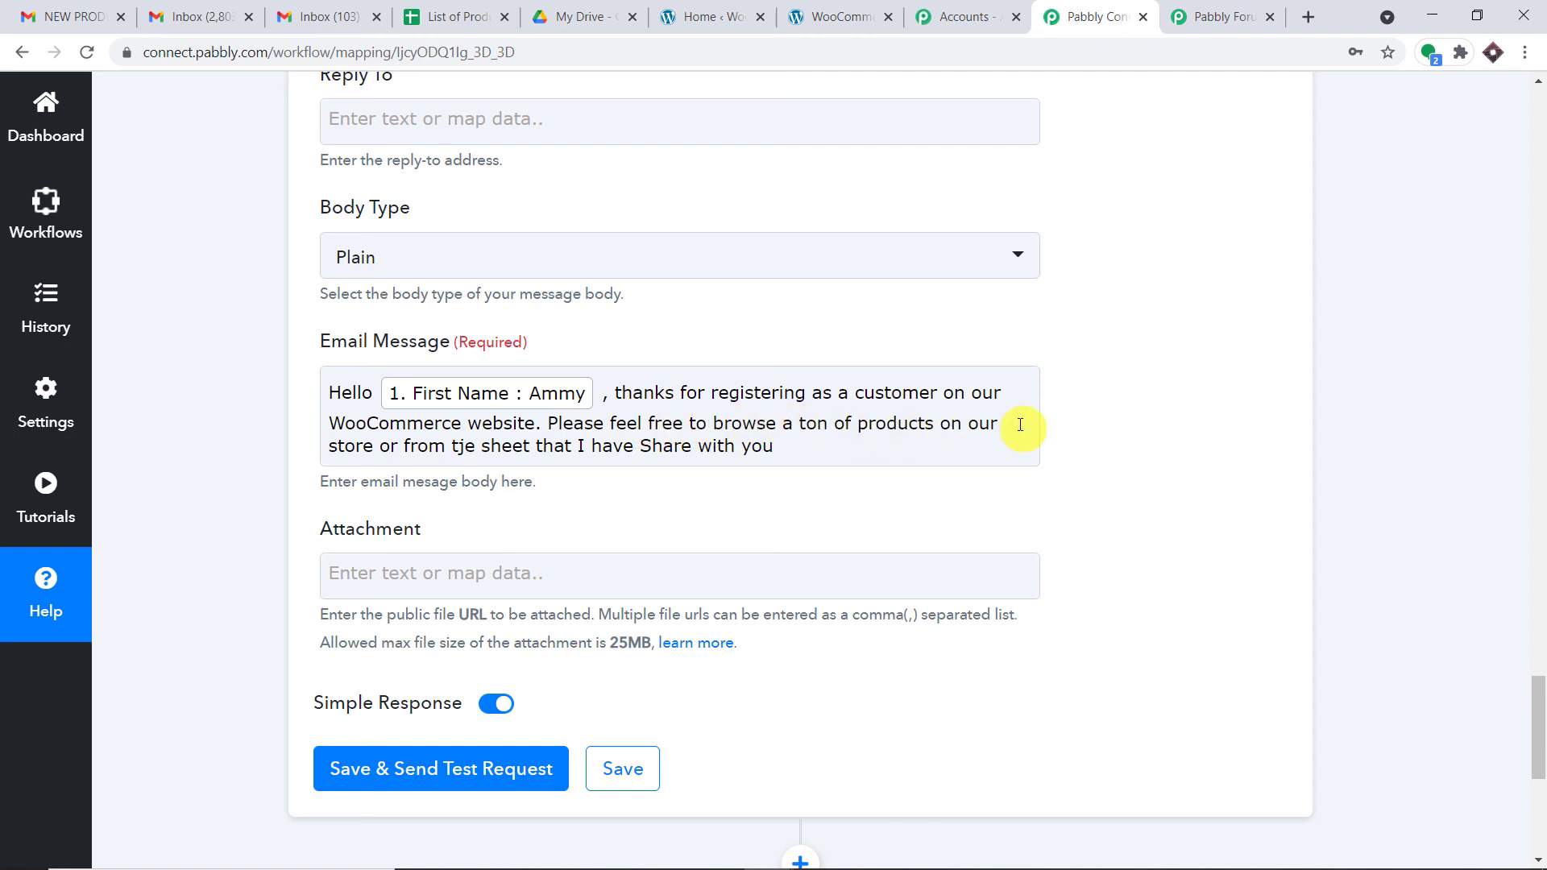
Step: Correct the typos 'tje' to 'the' and 'Share' to 'shared' in the message
{"action": "left_click", "coordinate": [471, 445]}
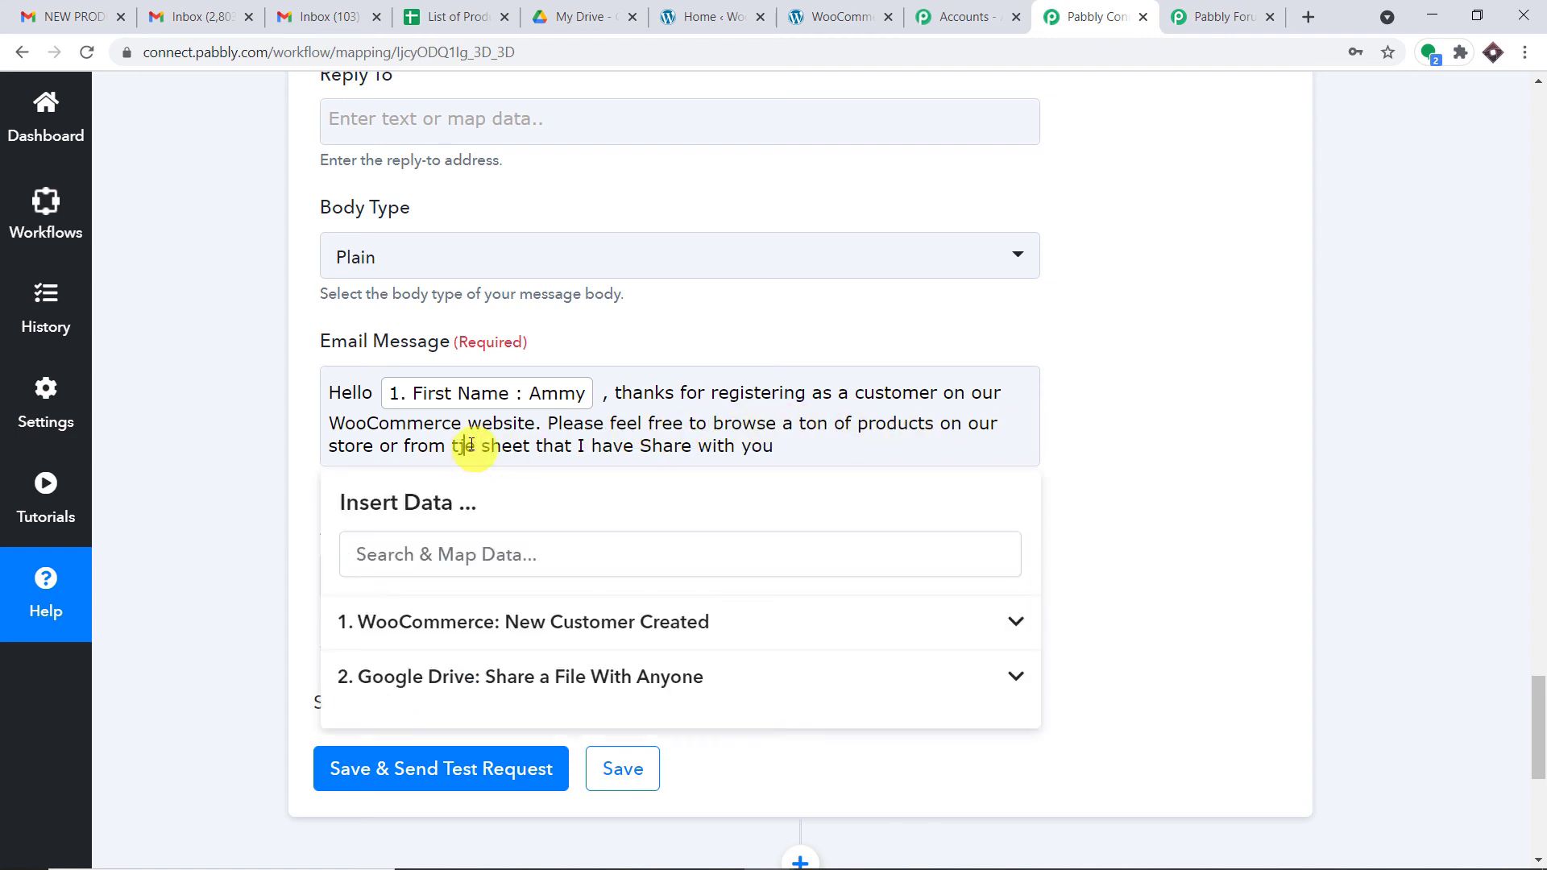
{"action": "key", "text": "BackSpace"}
{"action": "type", "text": "h"}
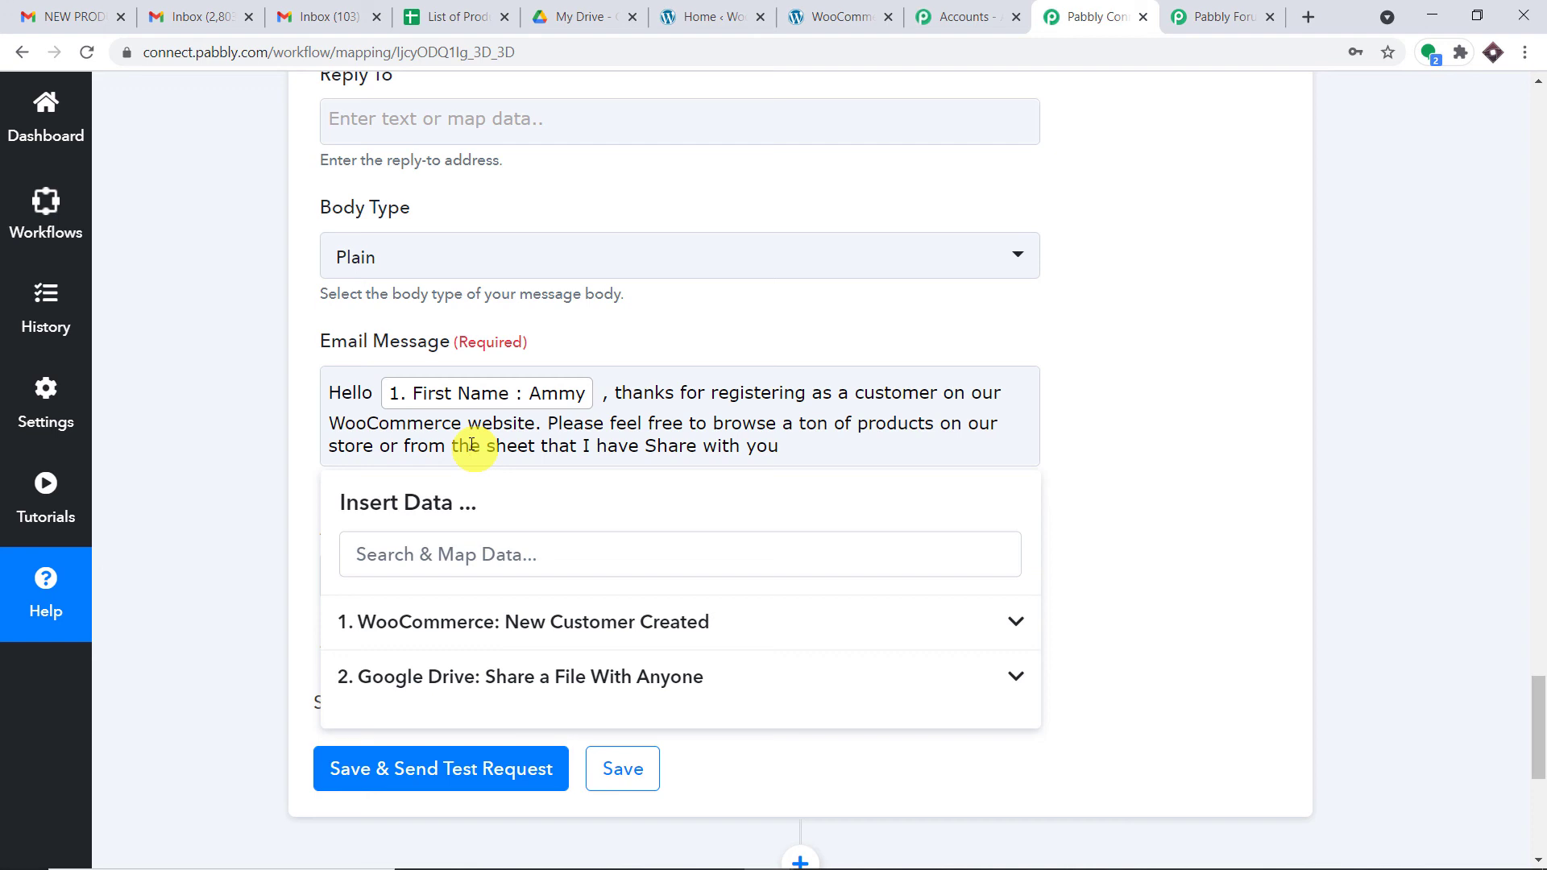
{"action": "left_click", "coordinate": [655, 448]}
{"action": "key", "text": "BackSpace"}
{"action": "type", "text": "s"}
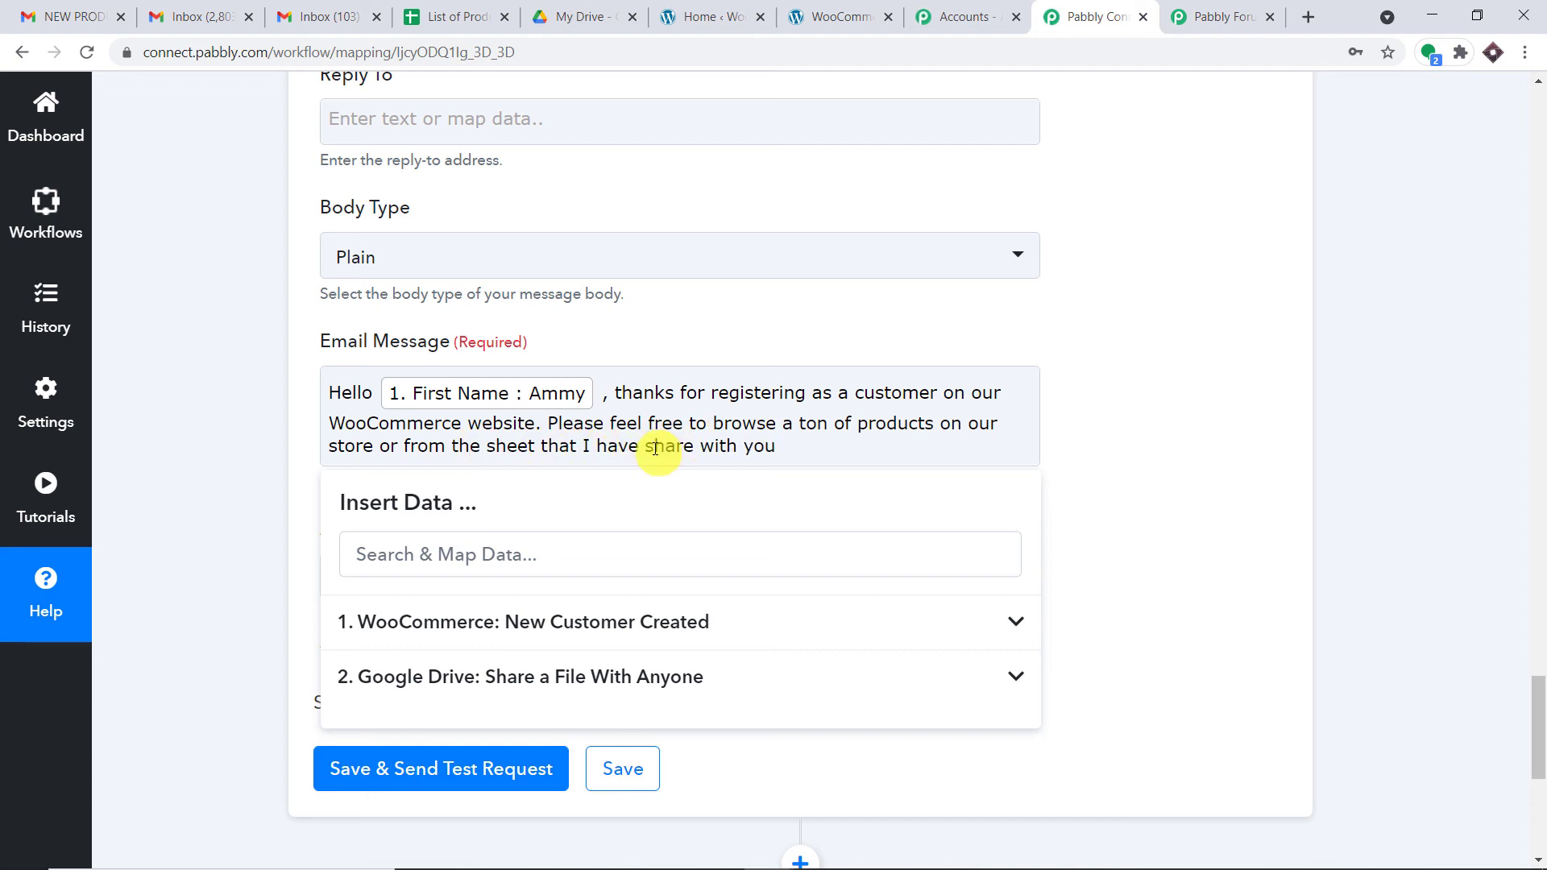
{"action": "left_click", "coordinate": [692, 448]}
{"action": "type", "text": "d"}
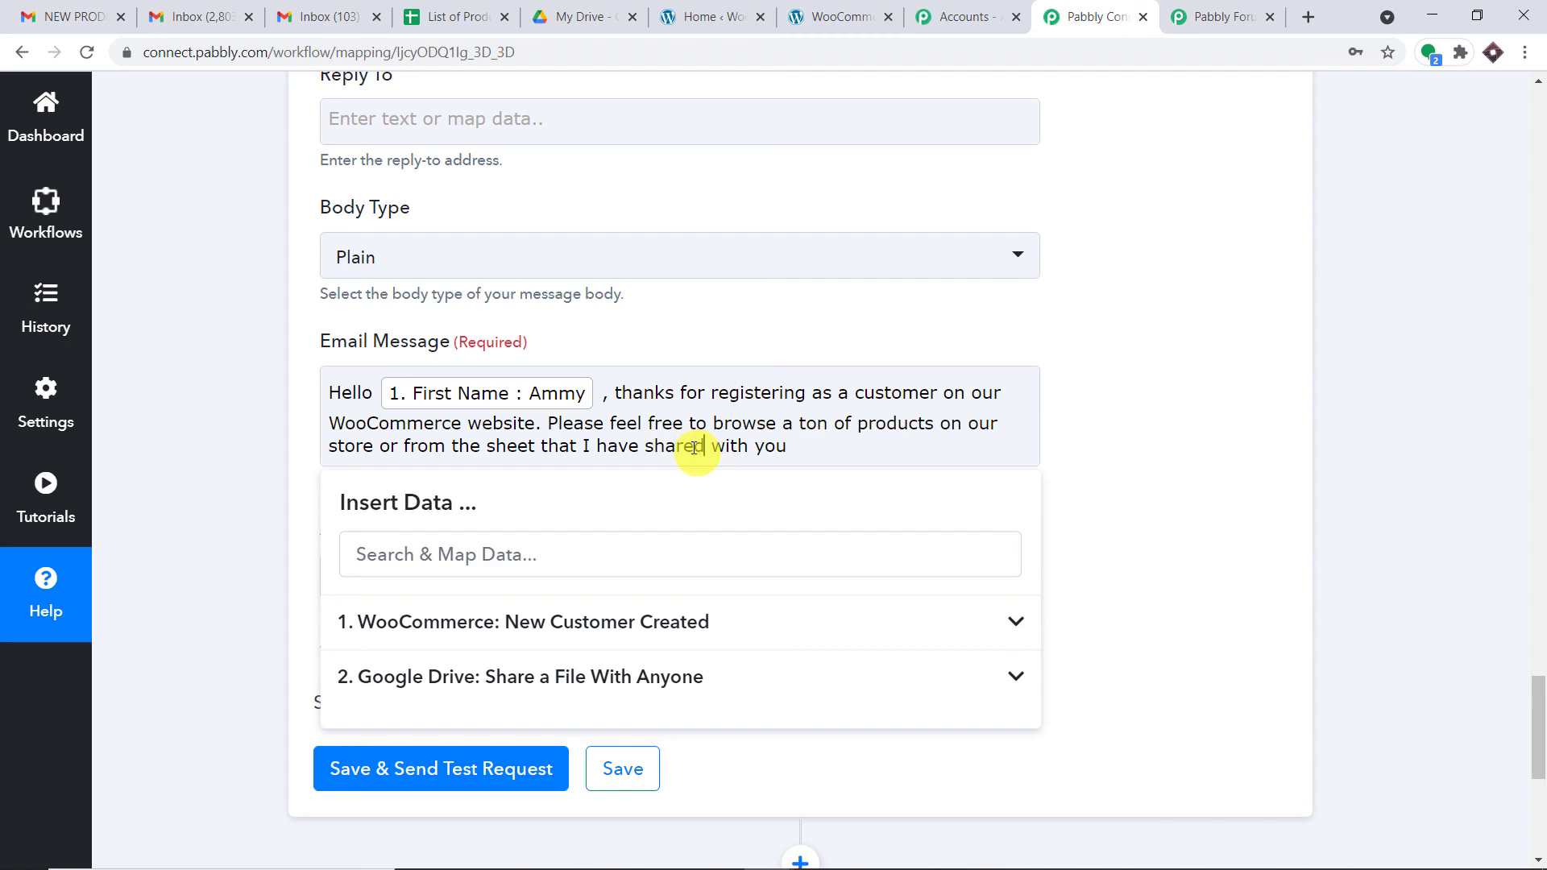
{"action": "left_click", "coordinate": [1126, 421]}
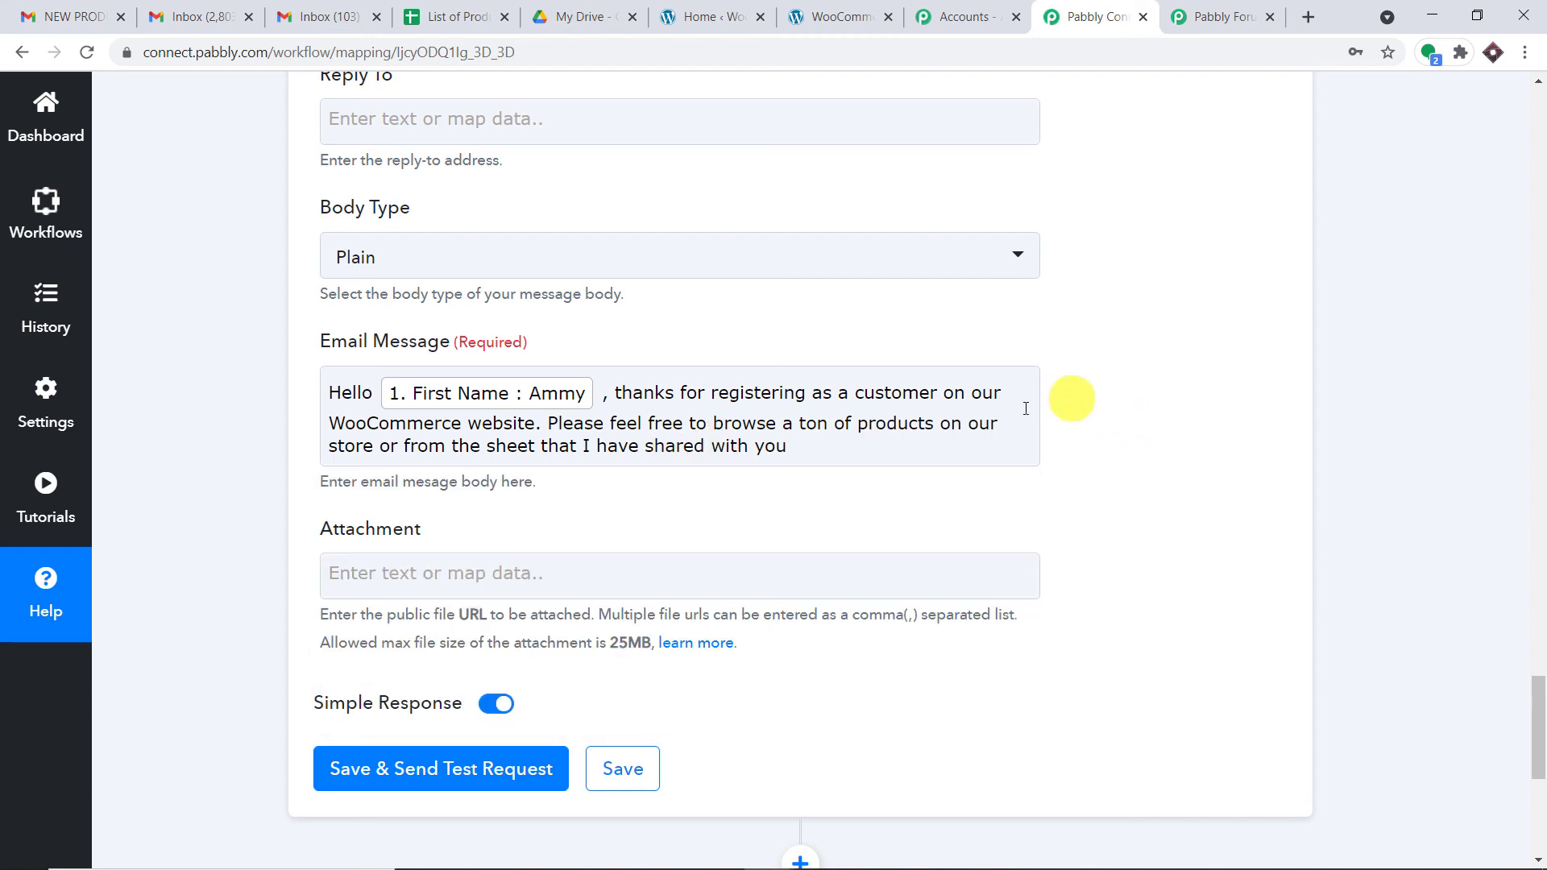
{"action": "scroll", "coordinate": [564, 471], "scroll_direction": "down", "scroll_amount": 1}
Step: Map the Google Drive step's Res2 ExportLinks xlsx link into the Gmail Attachment field
{"action": "left_click", "coordinate": [494, 475]}
{"action": "scroll", "coordinate": [499, 467], "scroll_direction": "down", "scroll_amount": 2}
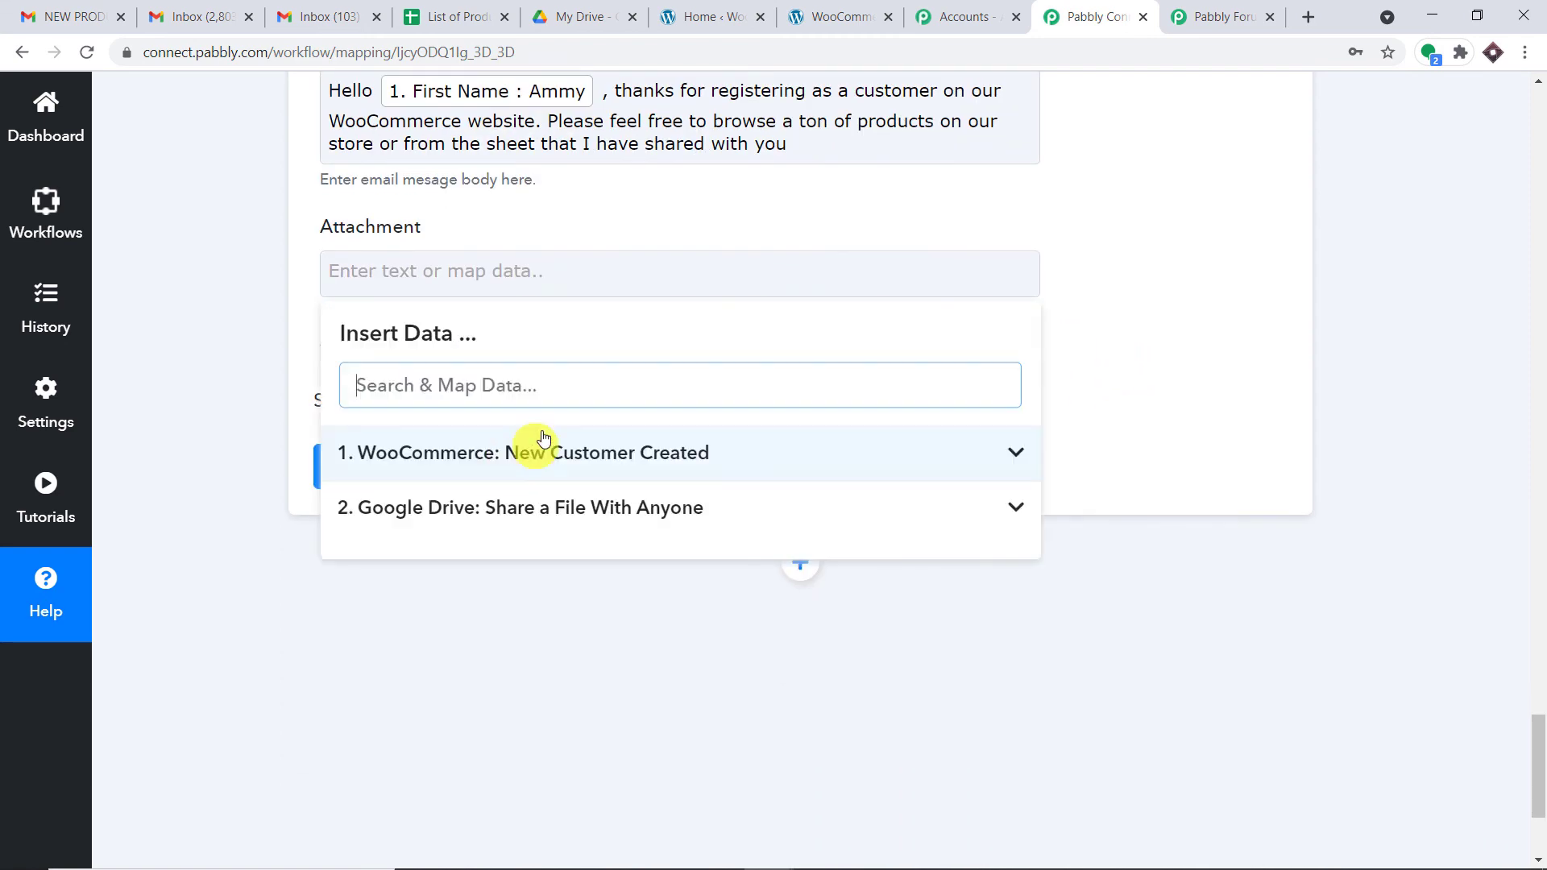
{"action": "left_click", "coordinate": [513, 515]}
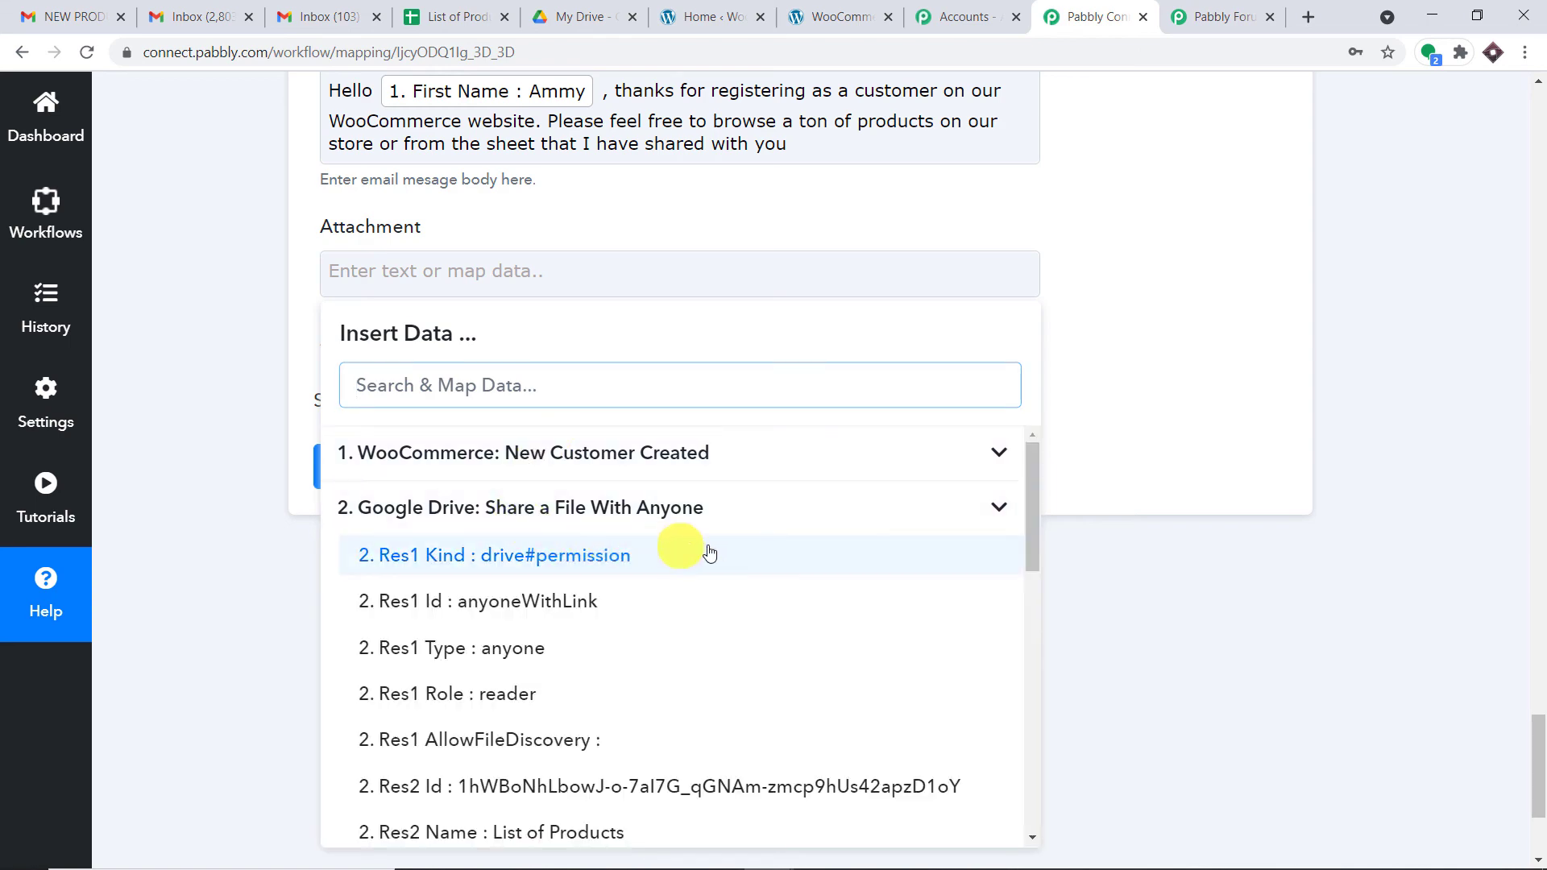
{"action": "scroll", "coordinate": [756, 563], "scroll_direction": "down", "scroll_amount": 3}
{"action": "scroll", "coordinate": [756, 566], "scroll_direction": "down", "scroll_amount": 6}
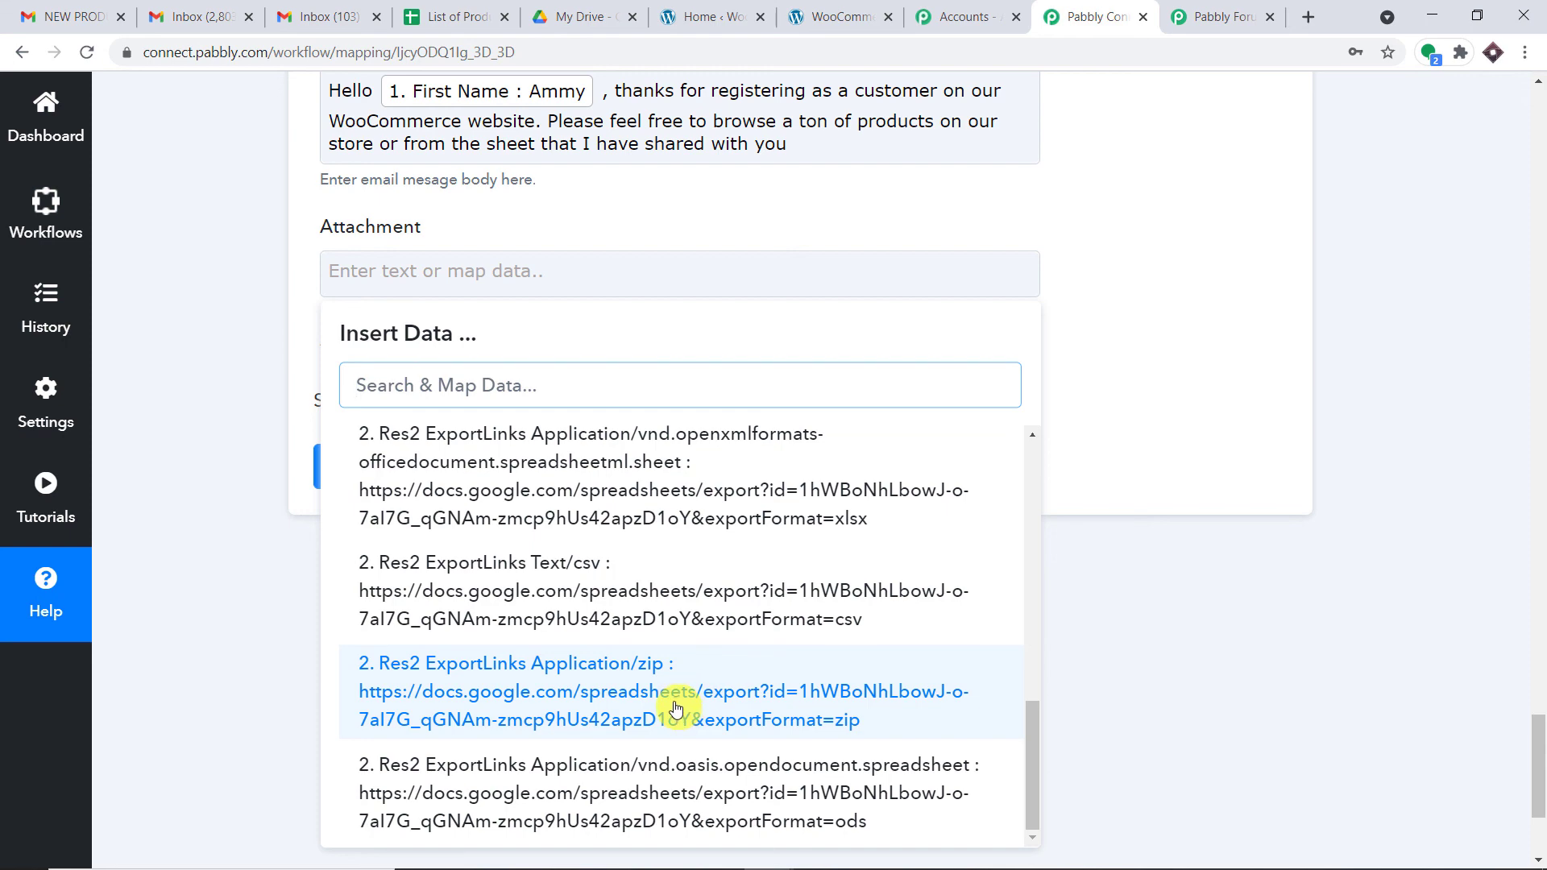
{"action": "scroll", "coordinate": [674, 694], "scroll_direction": "up", "scroll_amount": 3}
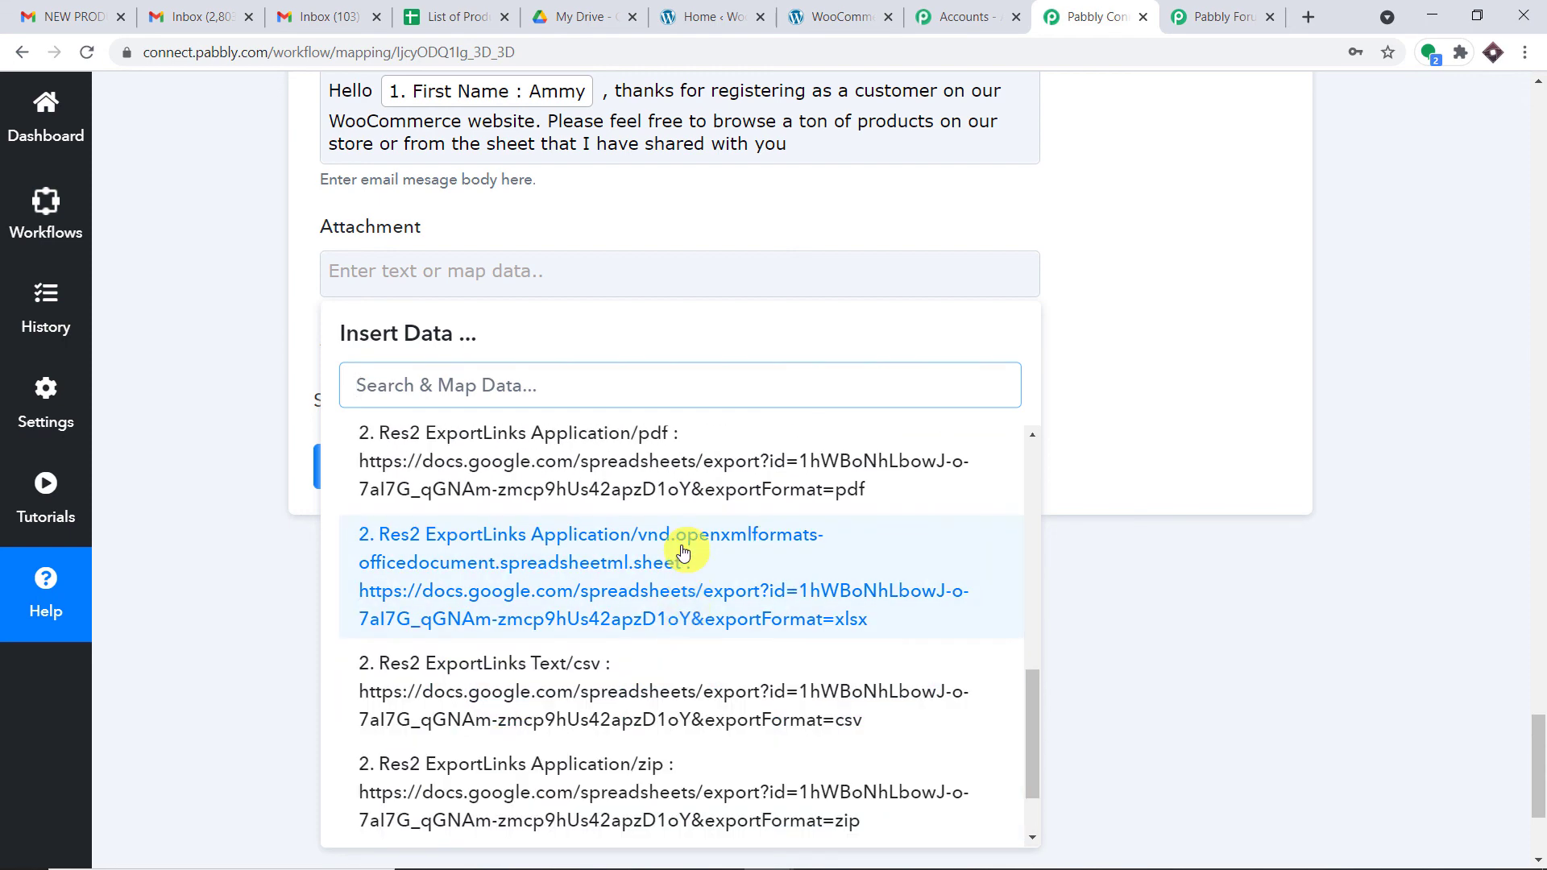
{"action": "left_click", "coordinate": [690, 545]}
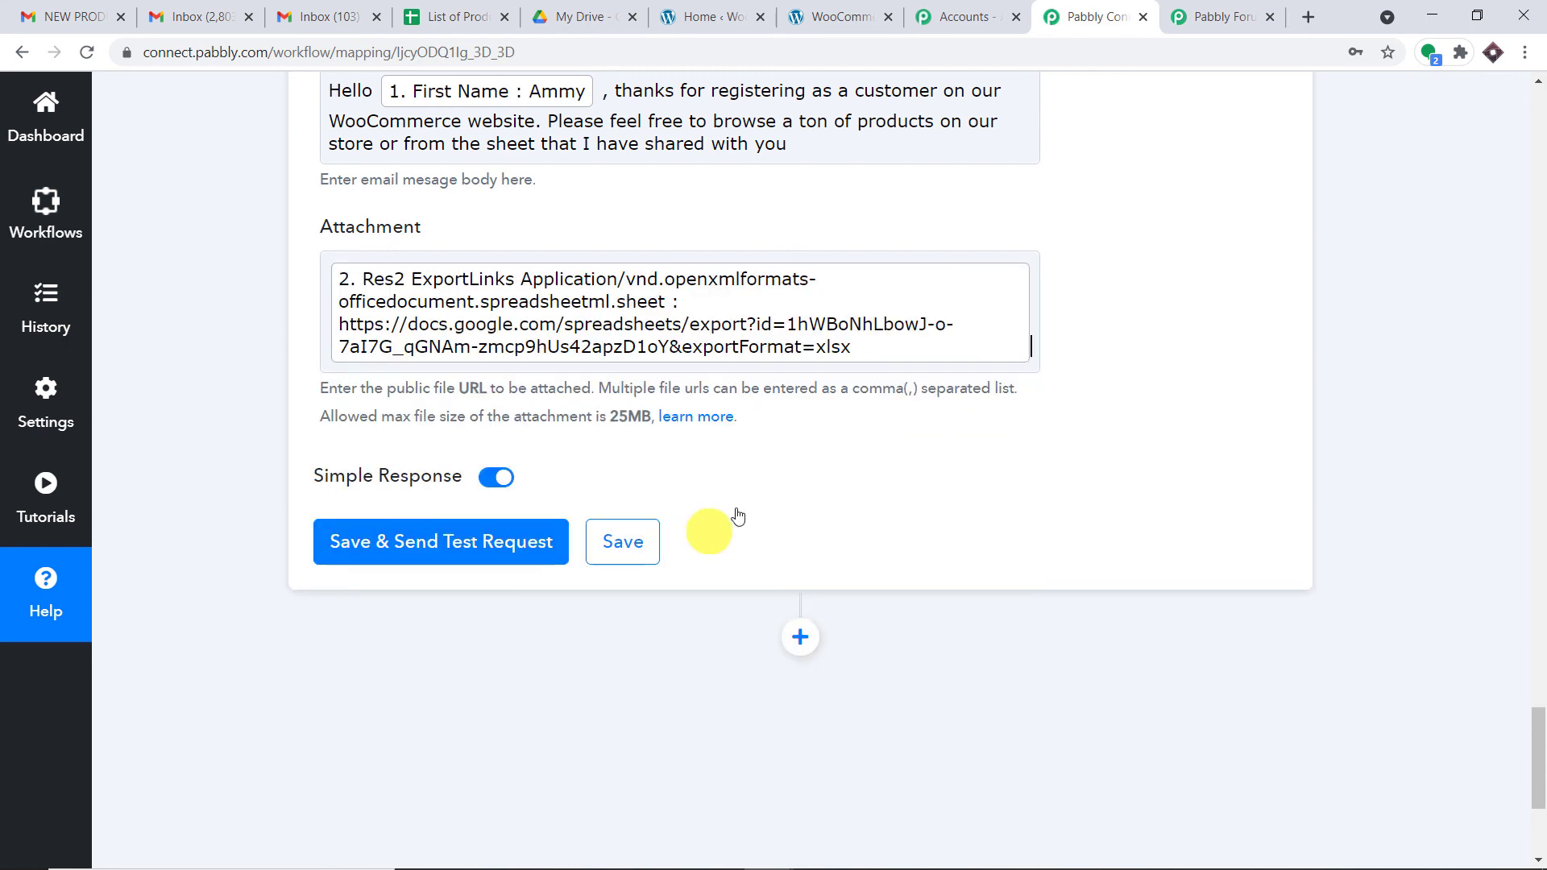
{"action": "left_click", "coordinate": [1129, 288]}
{"action": "scroll", "coordinate": [1095, 322], "scroll_direction": "up", "scroll_amount": 3}
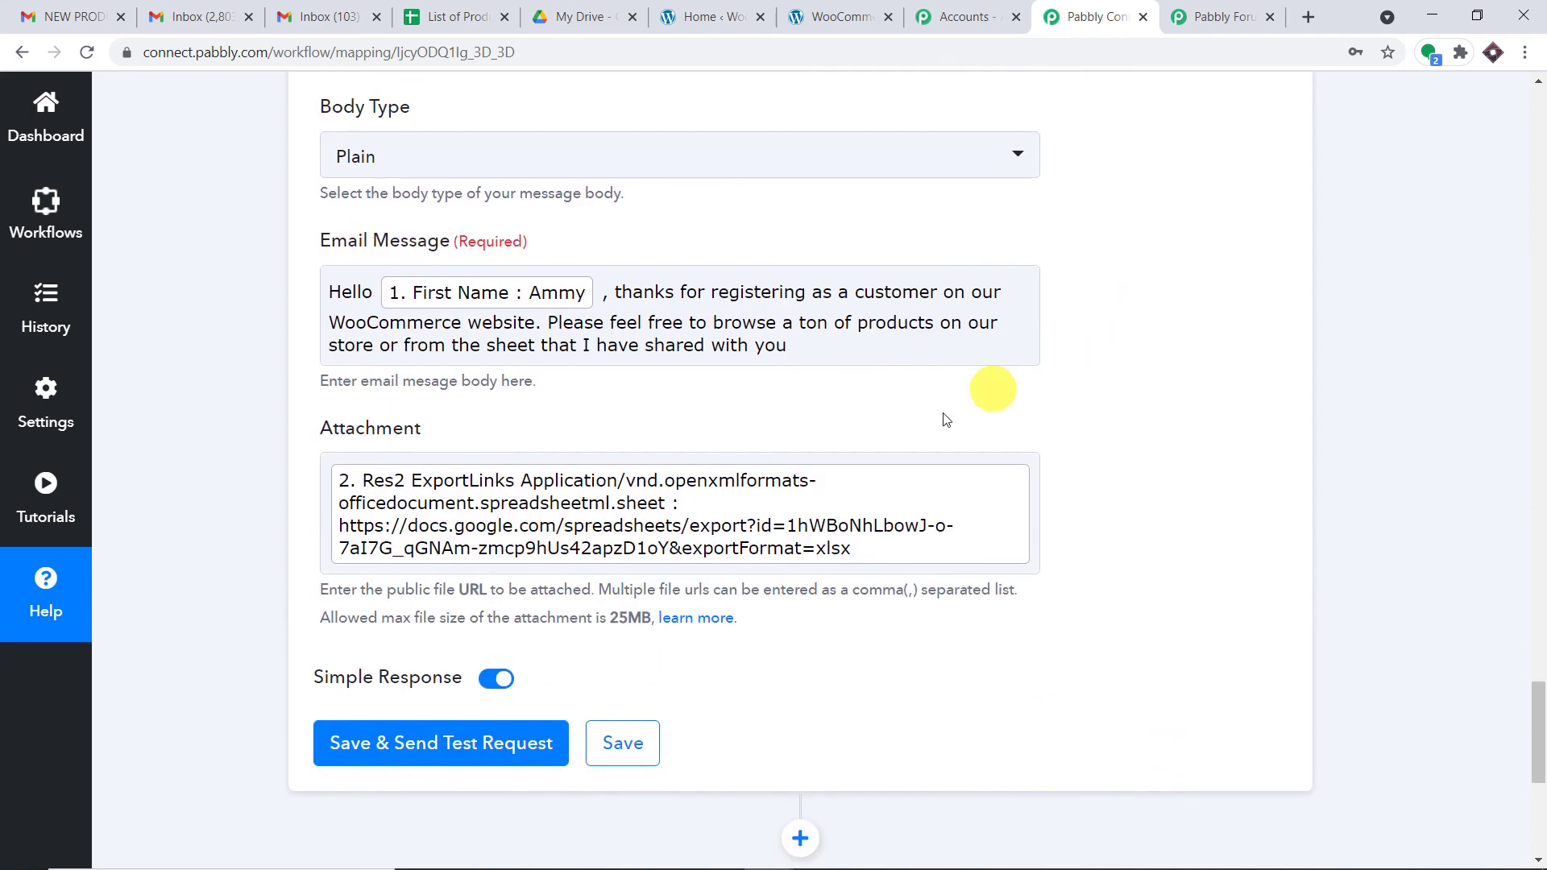
{"action": "scroll", "coordinate": [795, 481], "scroll_direction": "down", "scroll_amount": 3}
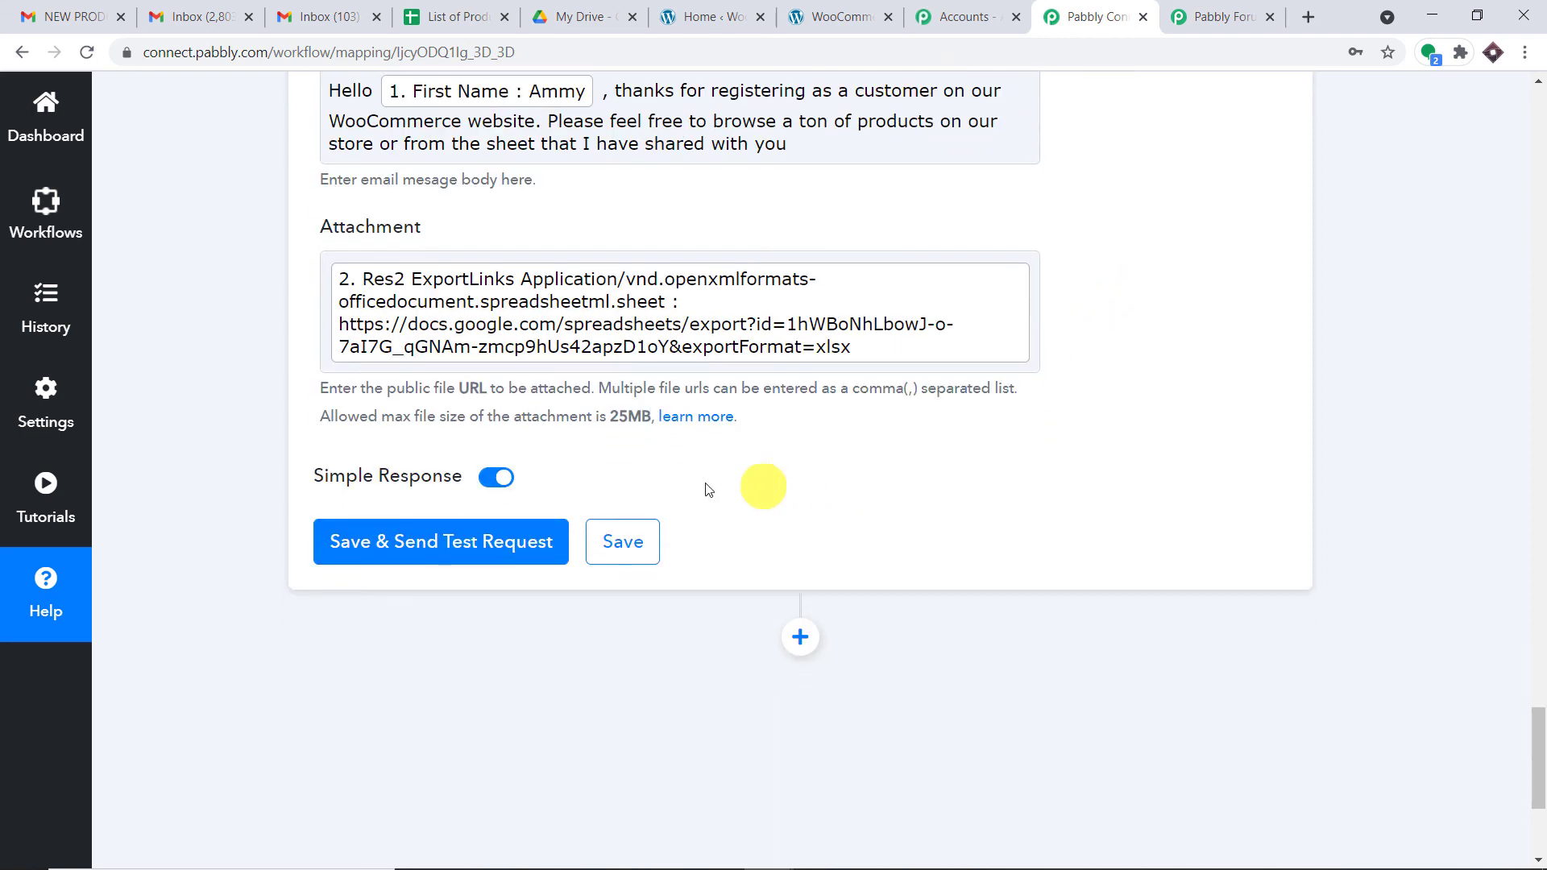
Step: Save the Gmail step and send a test email returning status sent, then view the Gmail inbox
{"action": "left_click", "coordinate": [522, 538]}
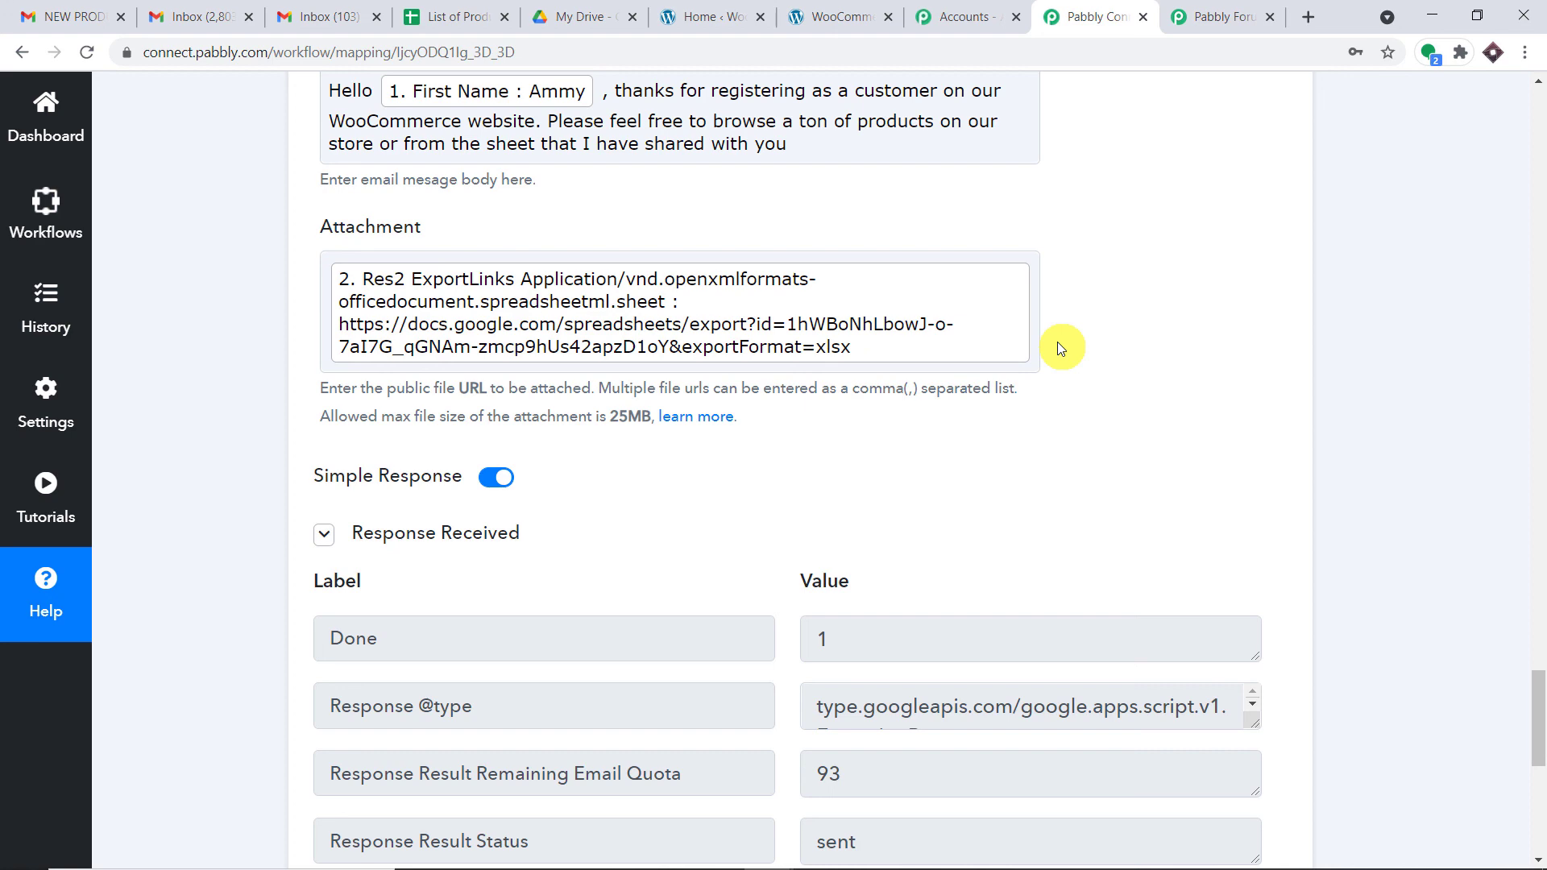
{"action": "left_click", "coordinate": [324, 6]}
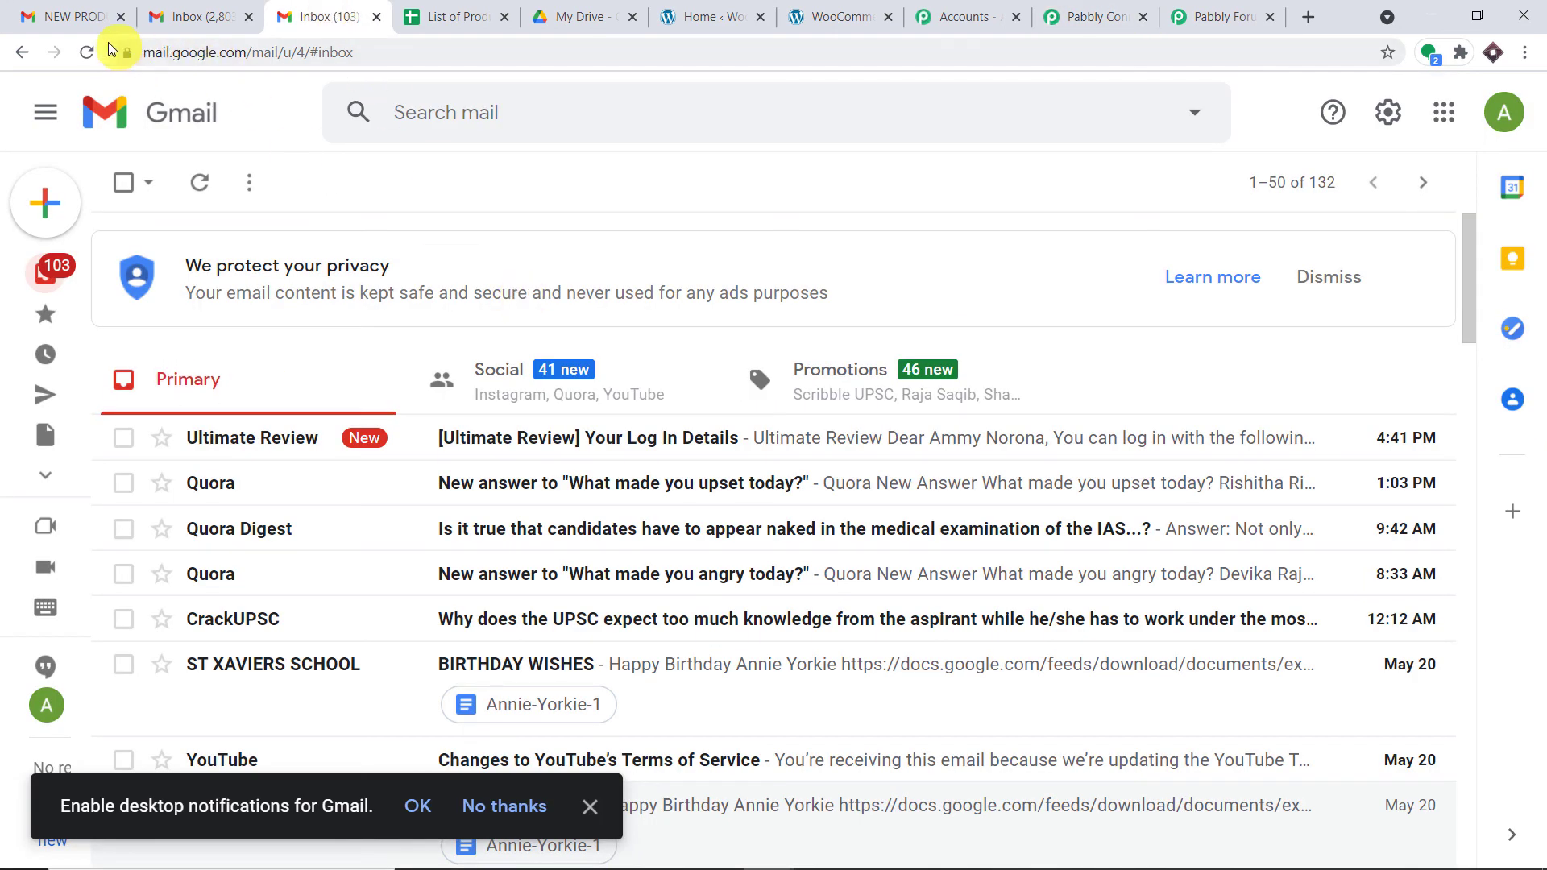
Step: Reload Gmail, open the PRODUCT LIST test email and check its export.xlsx attachment, then return to Pabbly Connect
{"action": "left_click", "coordinate": [87, 51]}
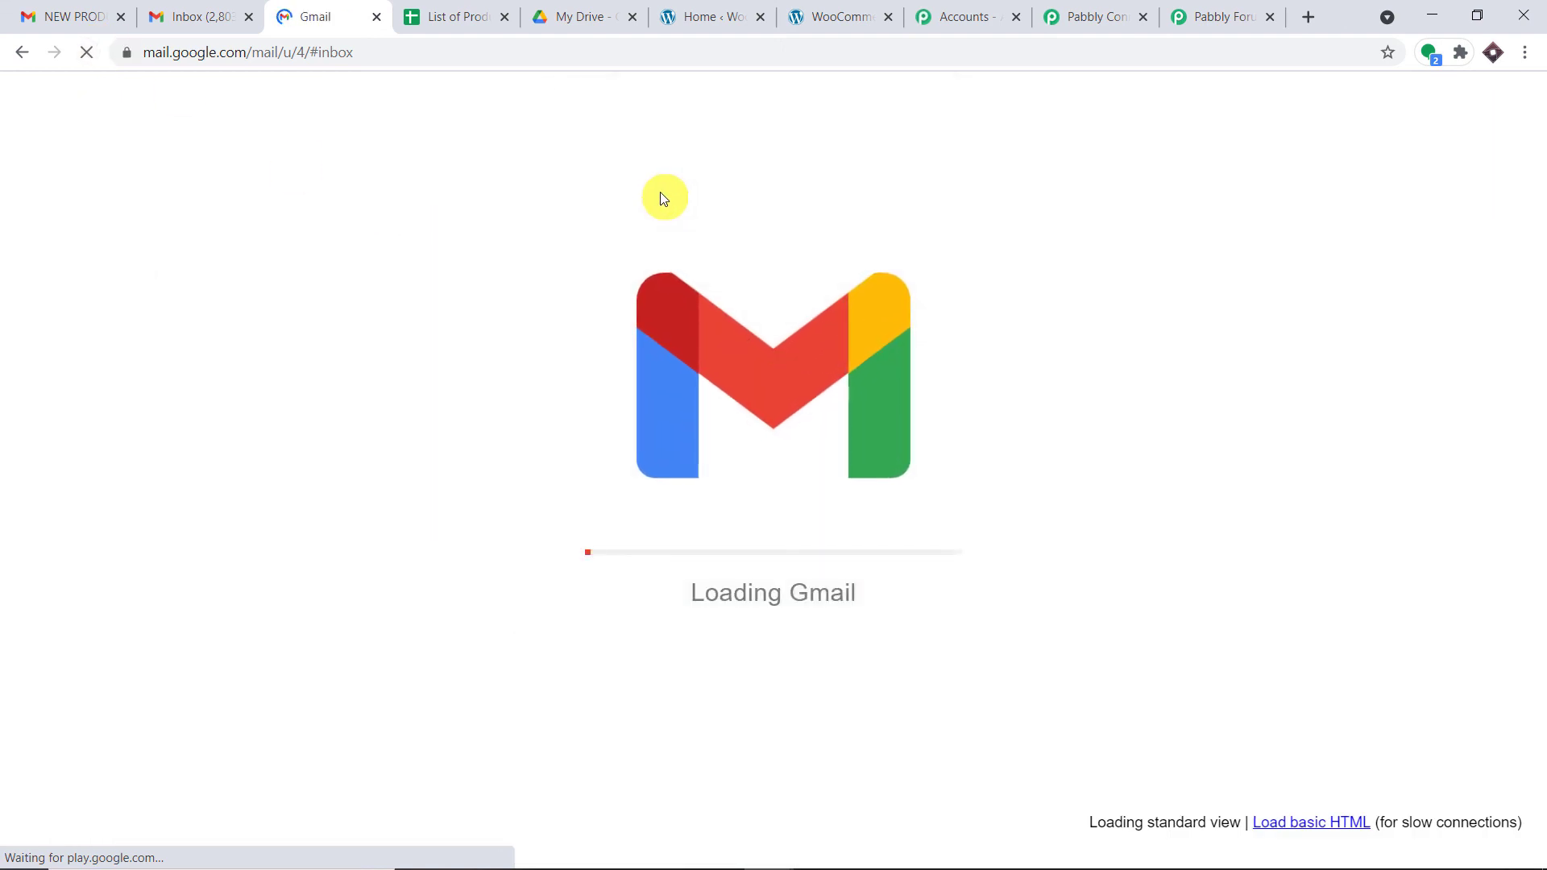
{"action": "left_click", "coordinate": [649, 468]}
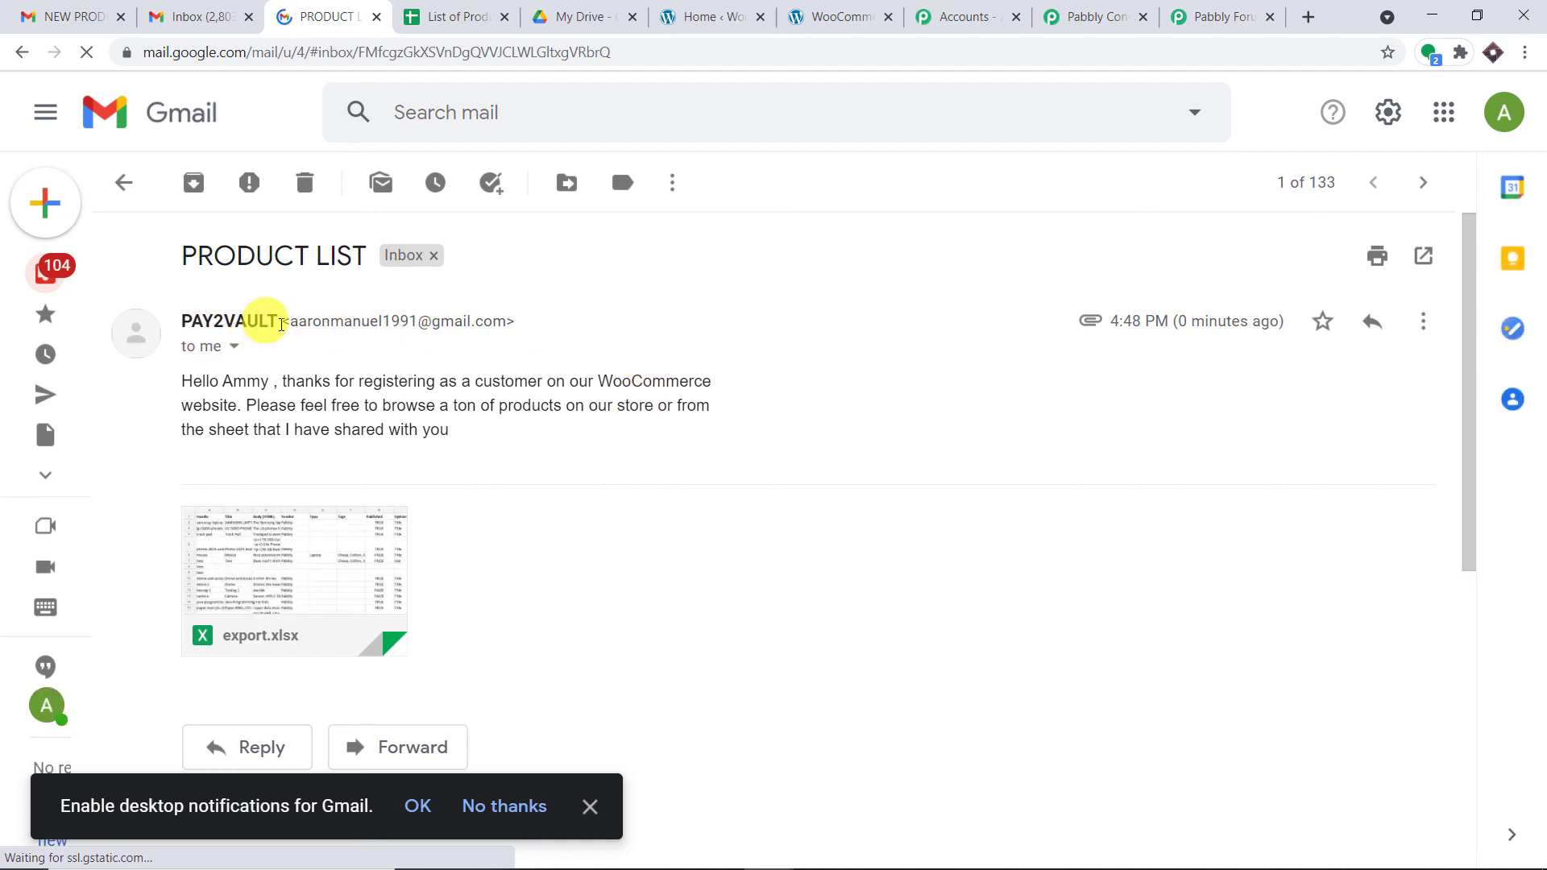
{"action": "mouse_move", "coordinate": [252, 569]}
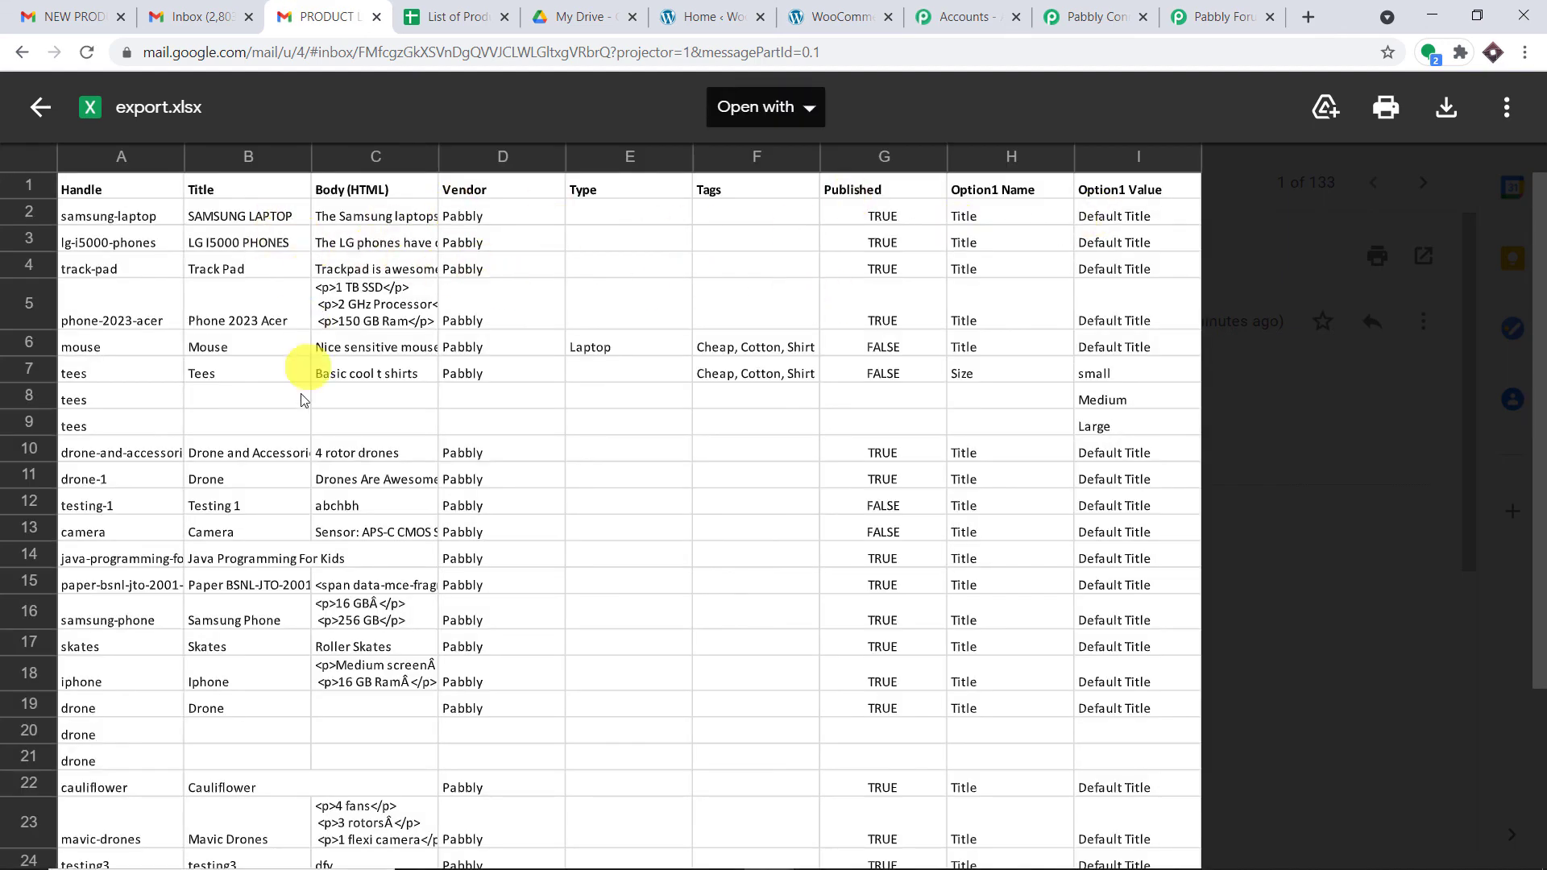
{"action": "scroll", "coordinate": [306, 467], "scroll_direction": "down", "scroll_amount": 3}
{"action": "scroll", "coordinate": [311, 451], "scroll_direction": "up", "scroll_amount": 3}
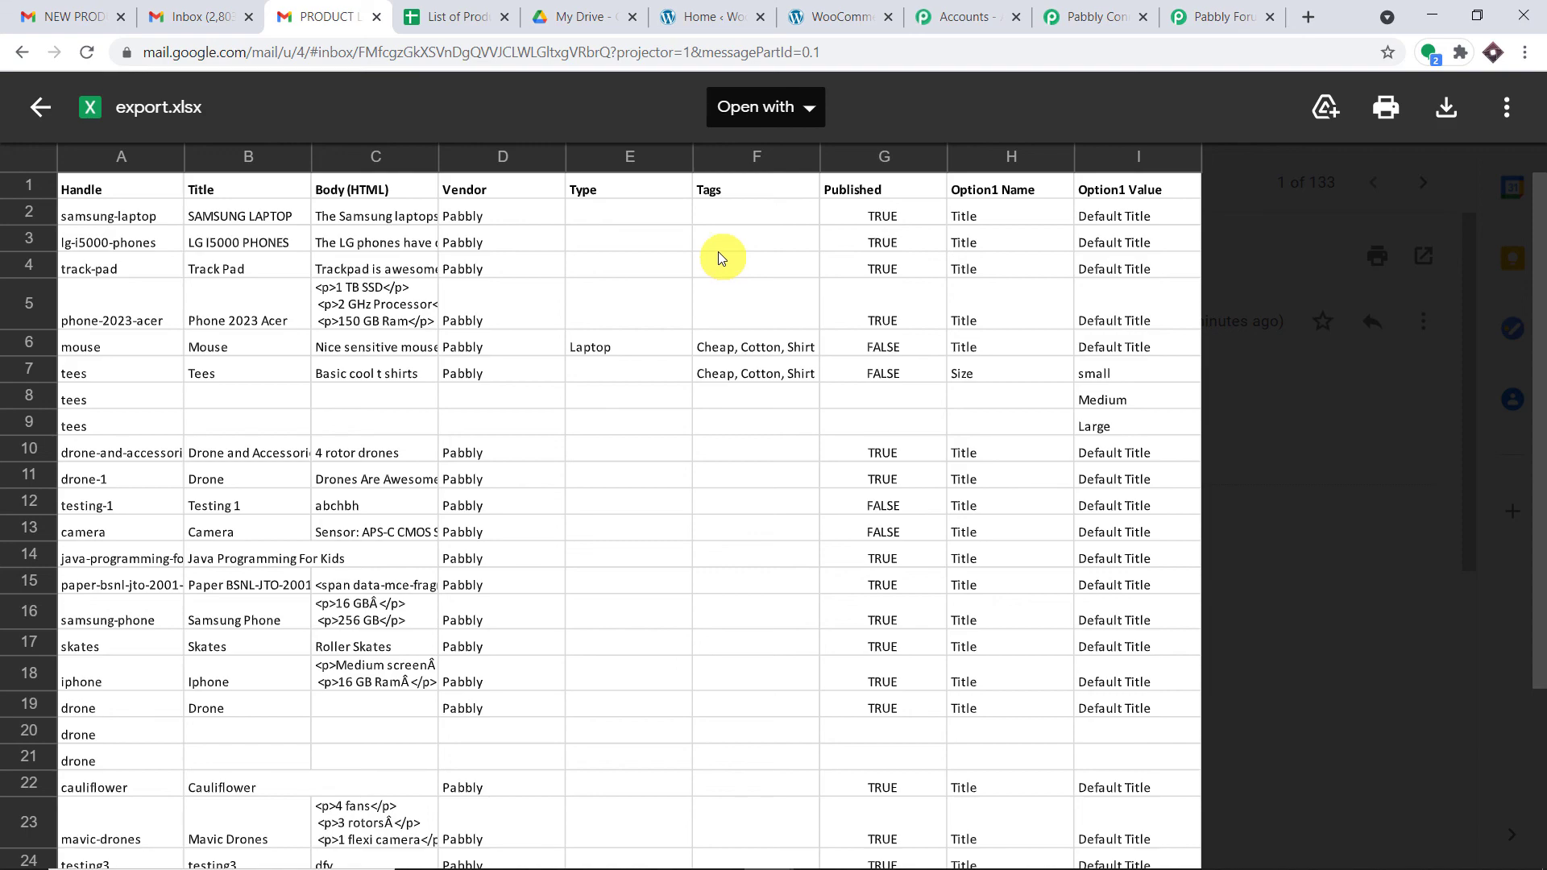
{"action": "left_click", "coordinate": [1094, 16]}
Step: Collapse the WooCommerce New Customer, Google Drive Share File and Gmail Send Email steps
{"action": "left_click", "coordinate": [1538, 498]}
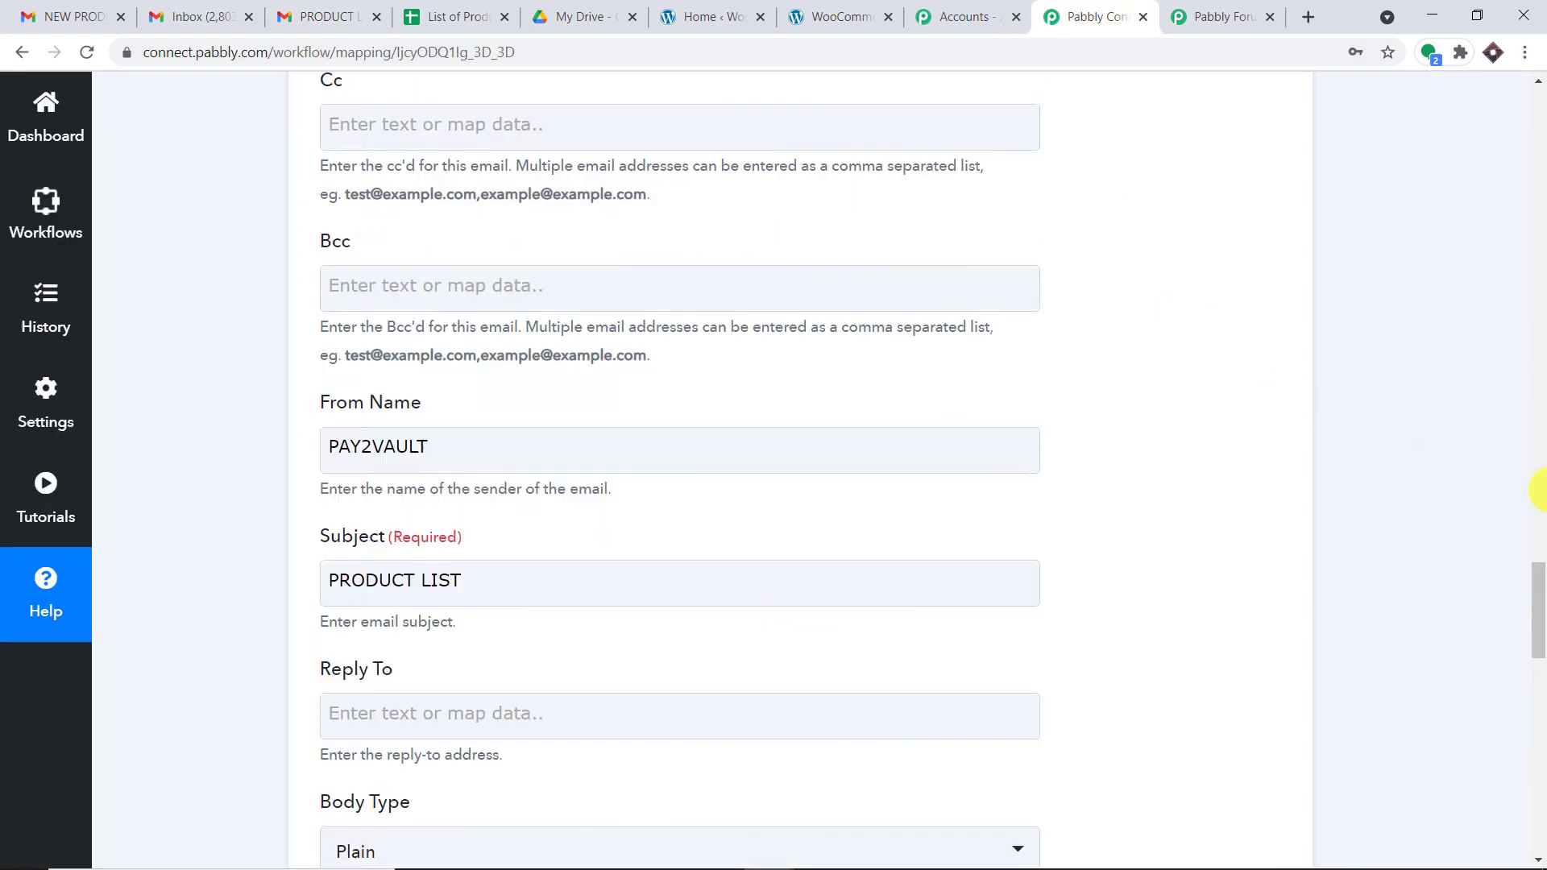
{"action": "left_click_drag", "start_coordinate": [1539, 498], "coordinate": [1536, 155]}
{"action": "left_click", "coordinate": [966, 313]}
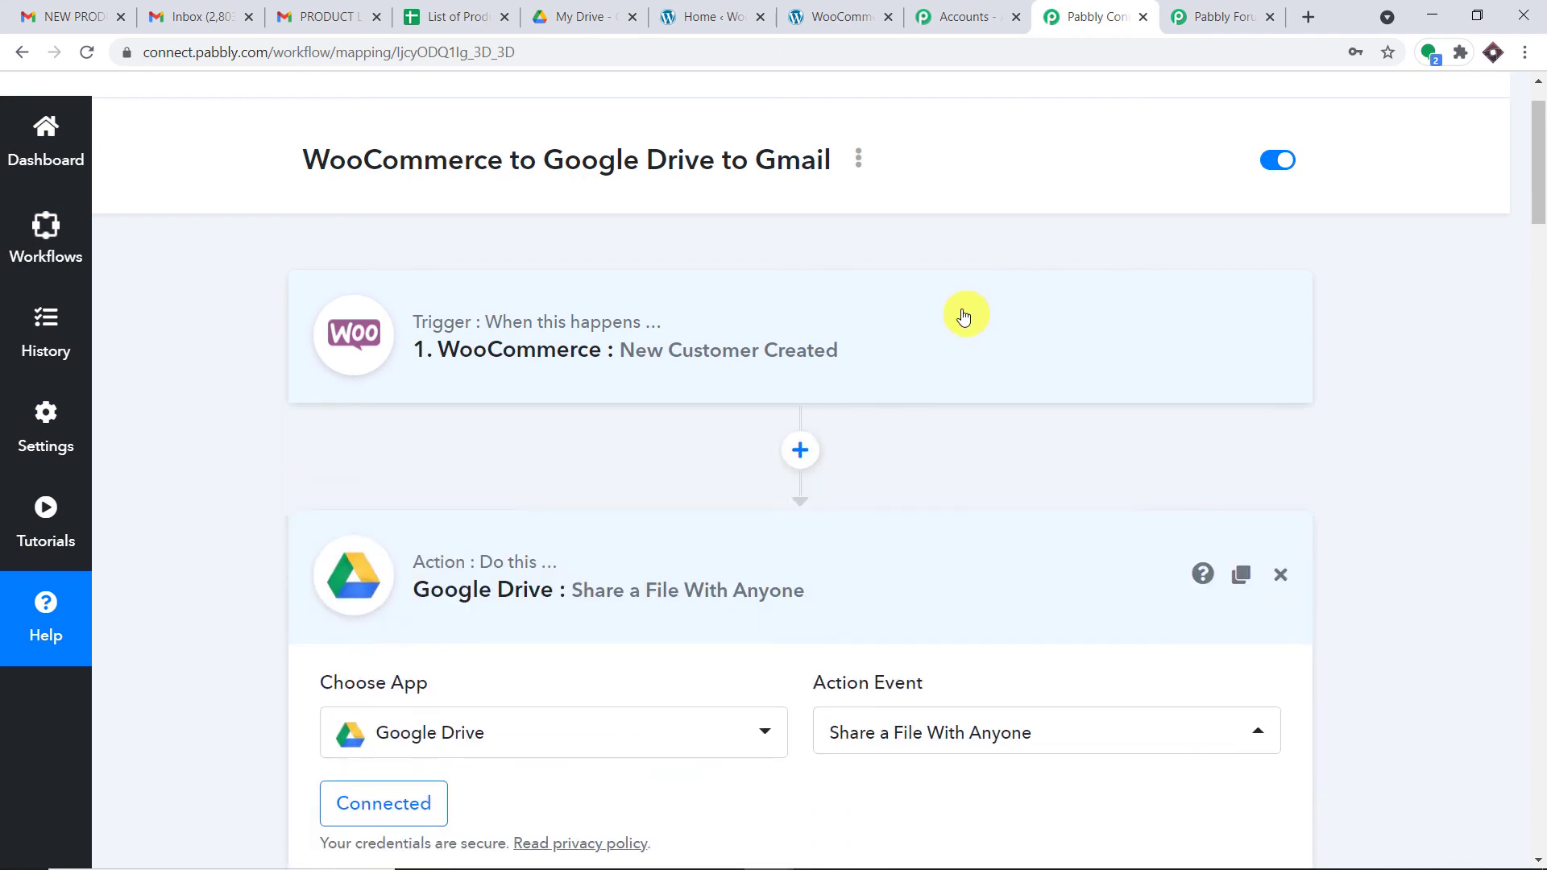
{"action": "left_click", "coordinate": [841, 545]}
{"action": "scroll", "coordinate": [842, 545], "scroll_direction": "down", "scroll_amount": 4}
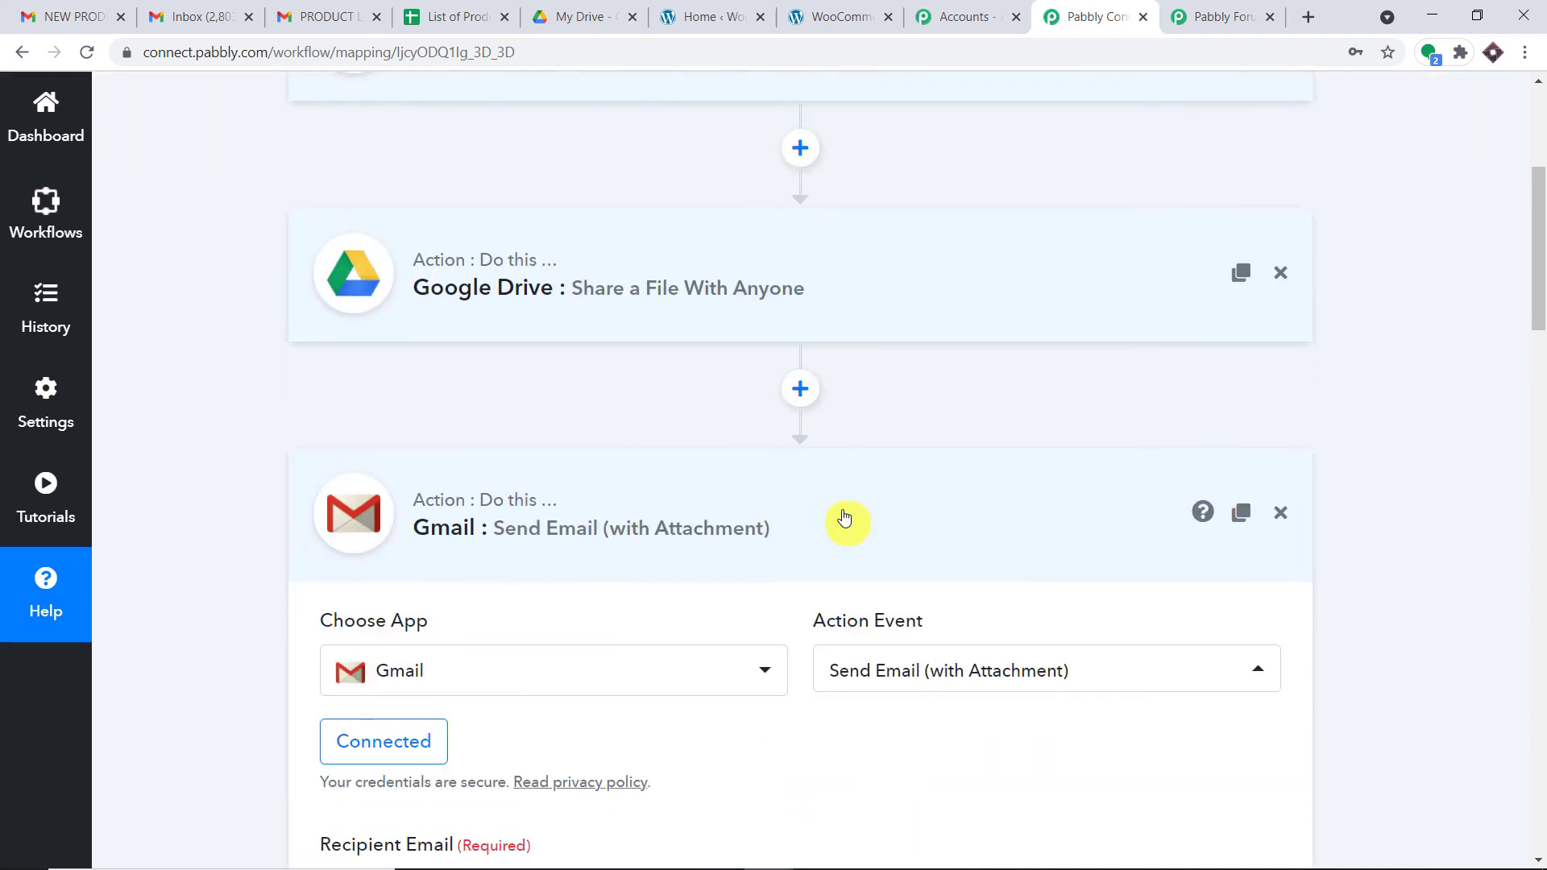
{"action": "left_click", "coordinate": [843, 501]}
{"action": "scroll", "coordinate": [846, 499], "scroll_direction": "up", "scroll_amount": 3}
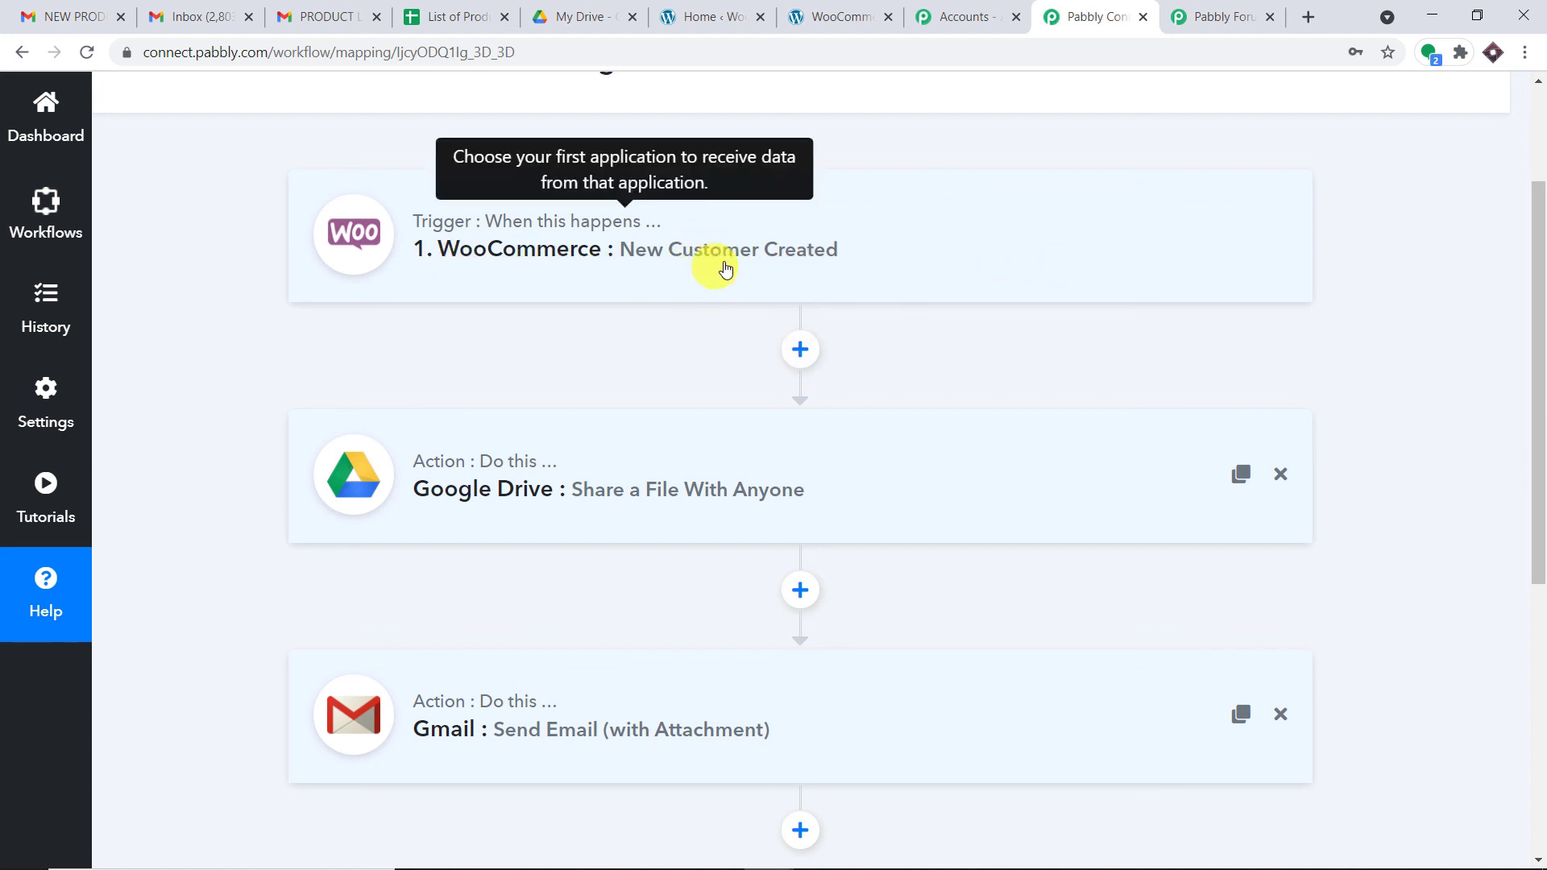
{"action": "scroll", "coordinate": [1027, 288], "scroll_direction": "down", "scroll_amount": 3}
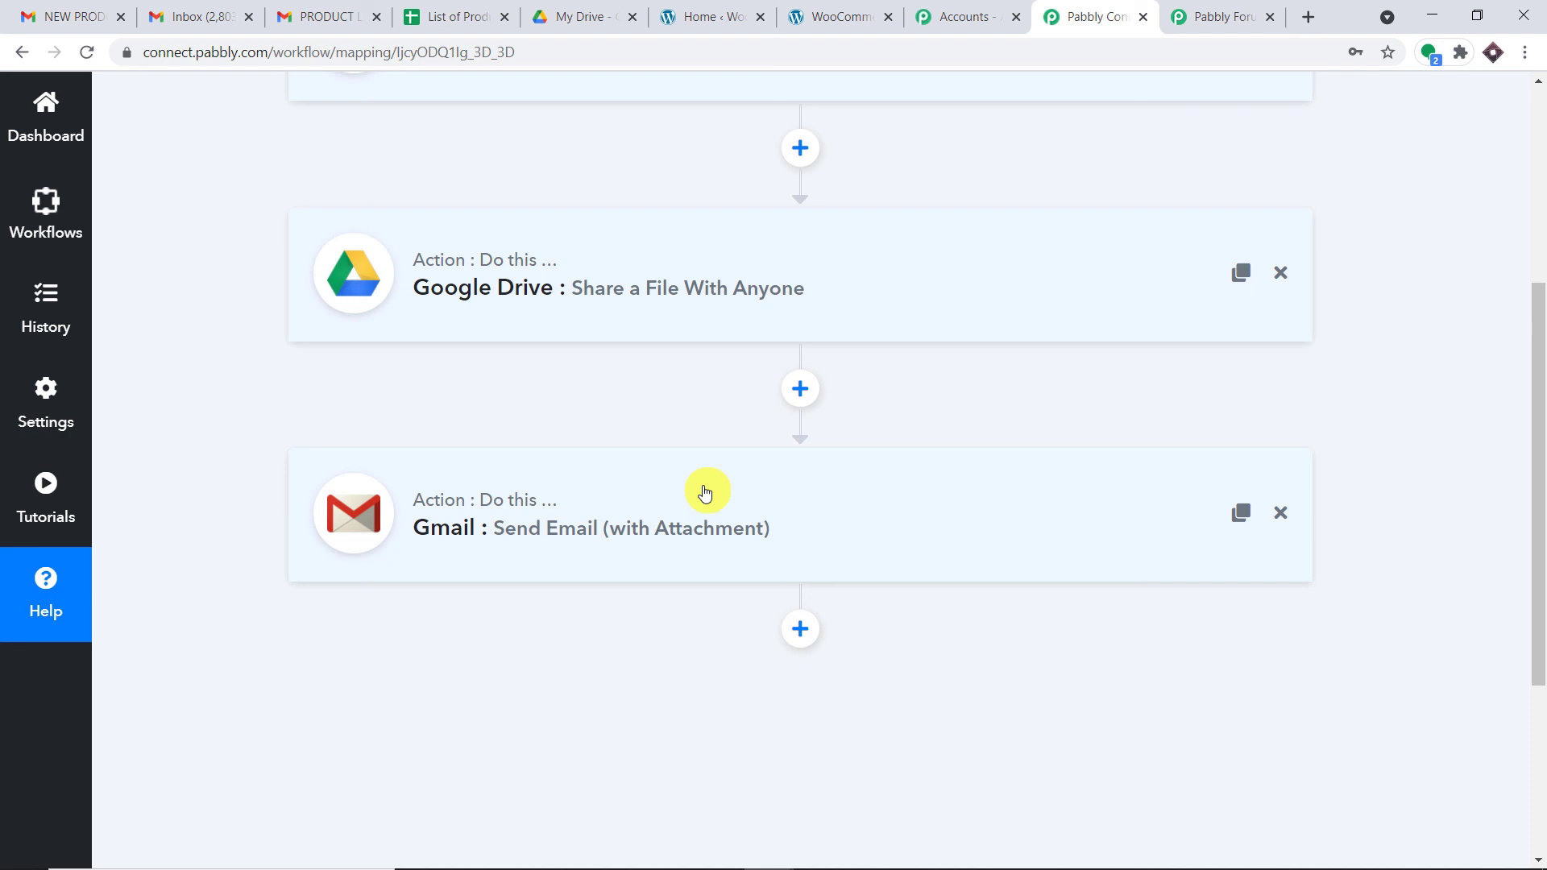
{"action": "scroll", "coordinate": [636, 507], "scroll_direction": "up", "scroll_amount": 3}
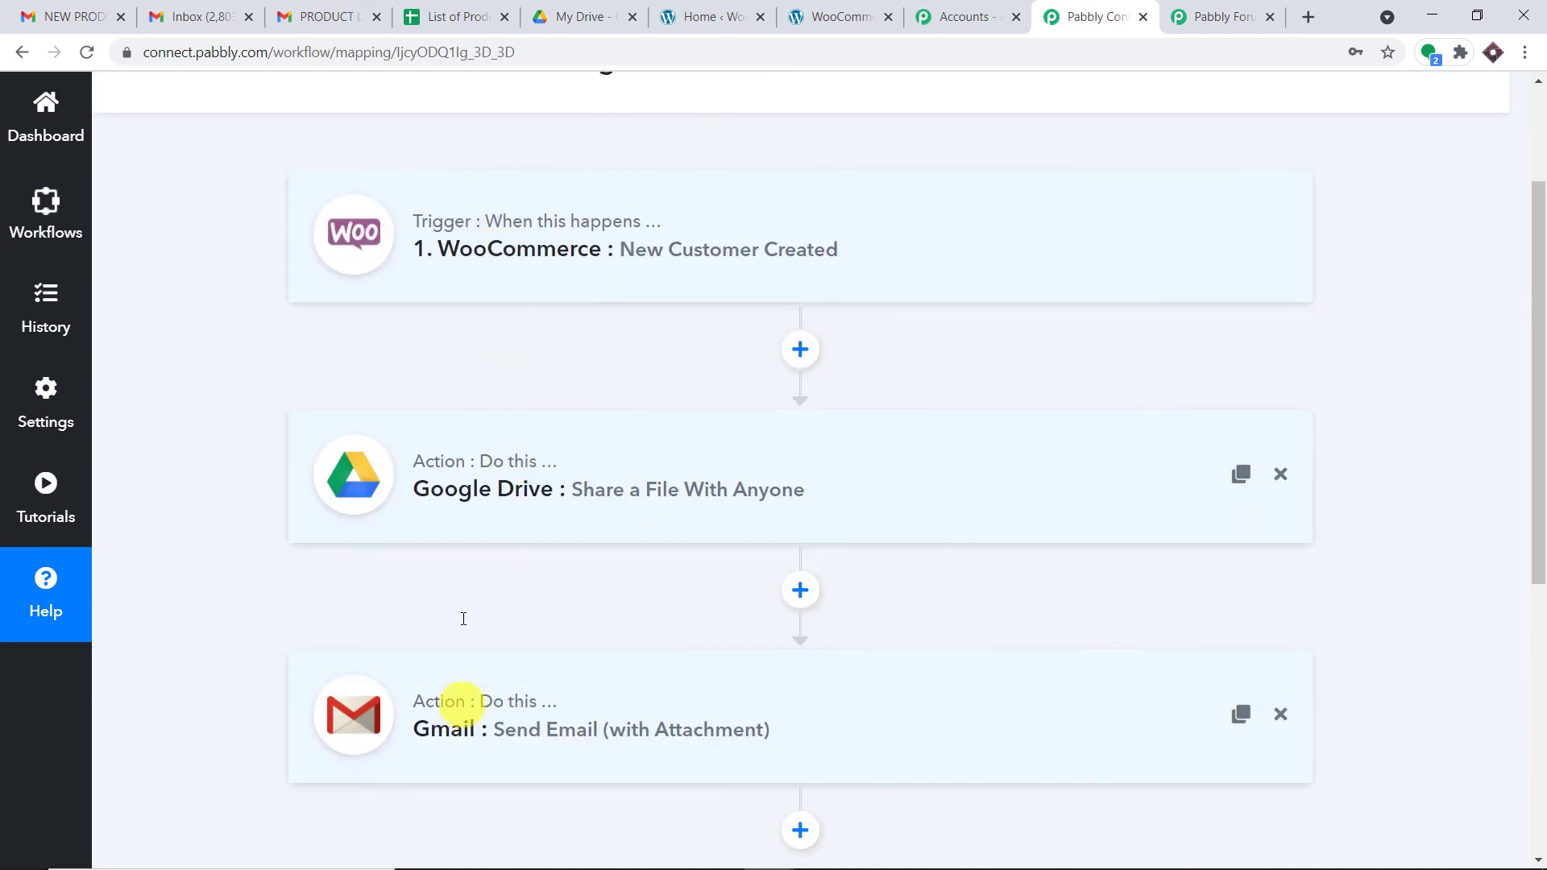
{"action": "mouse_move", "coordinate": [486, 703]}
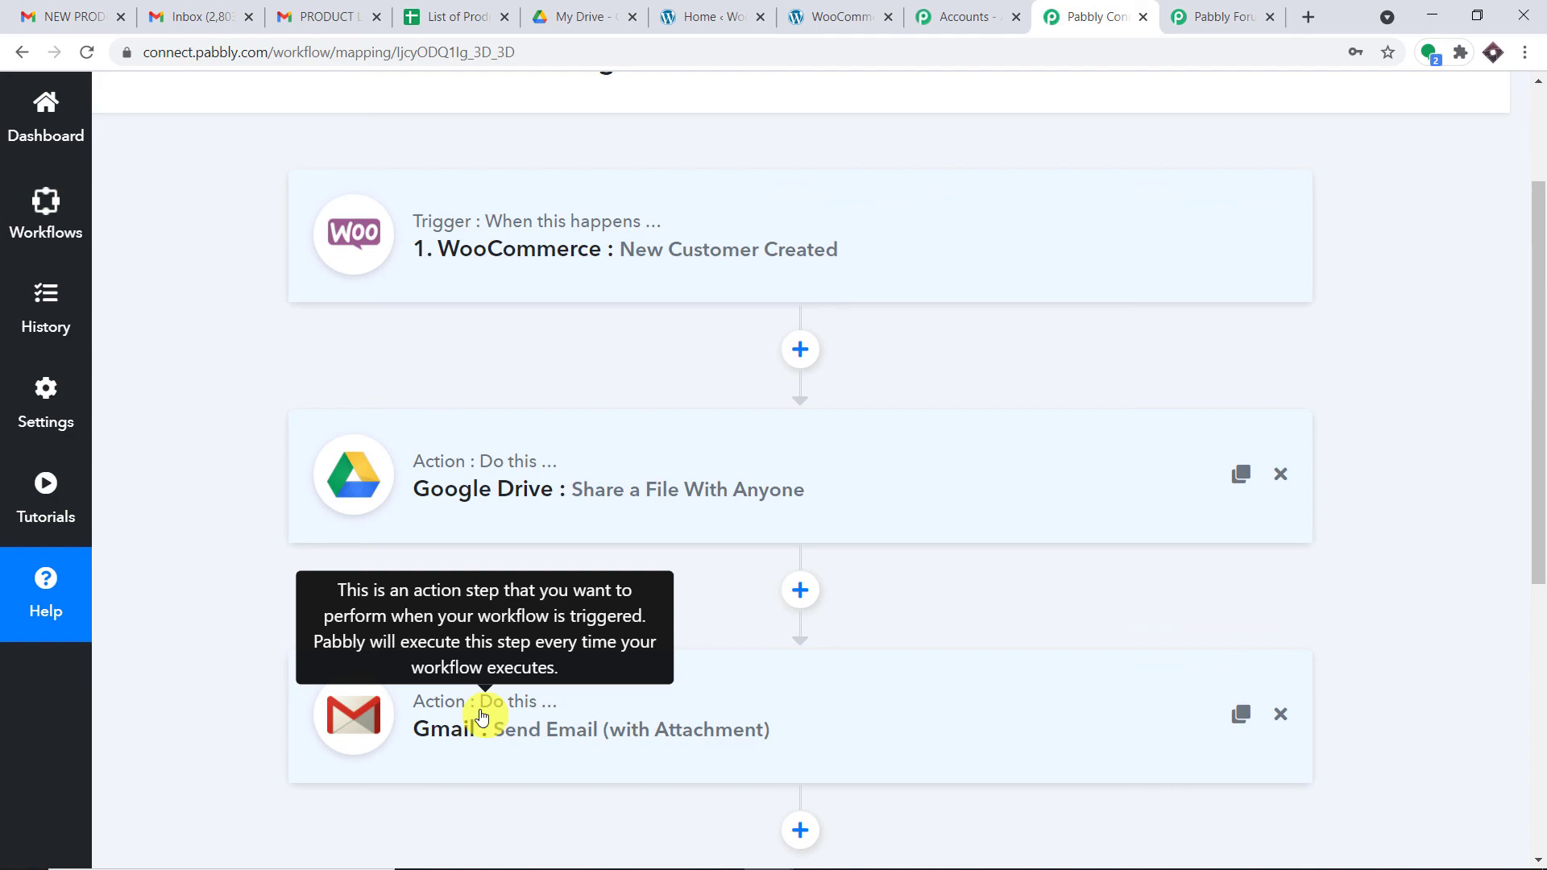